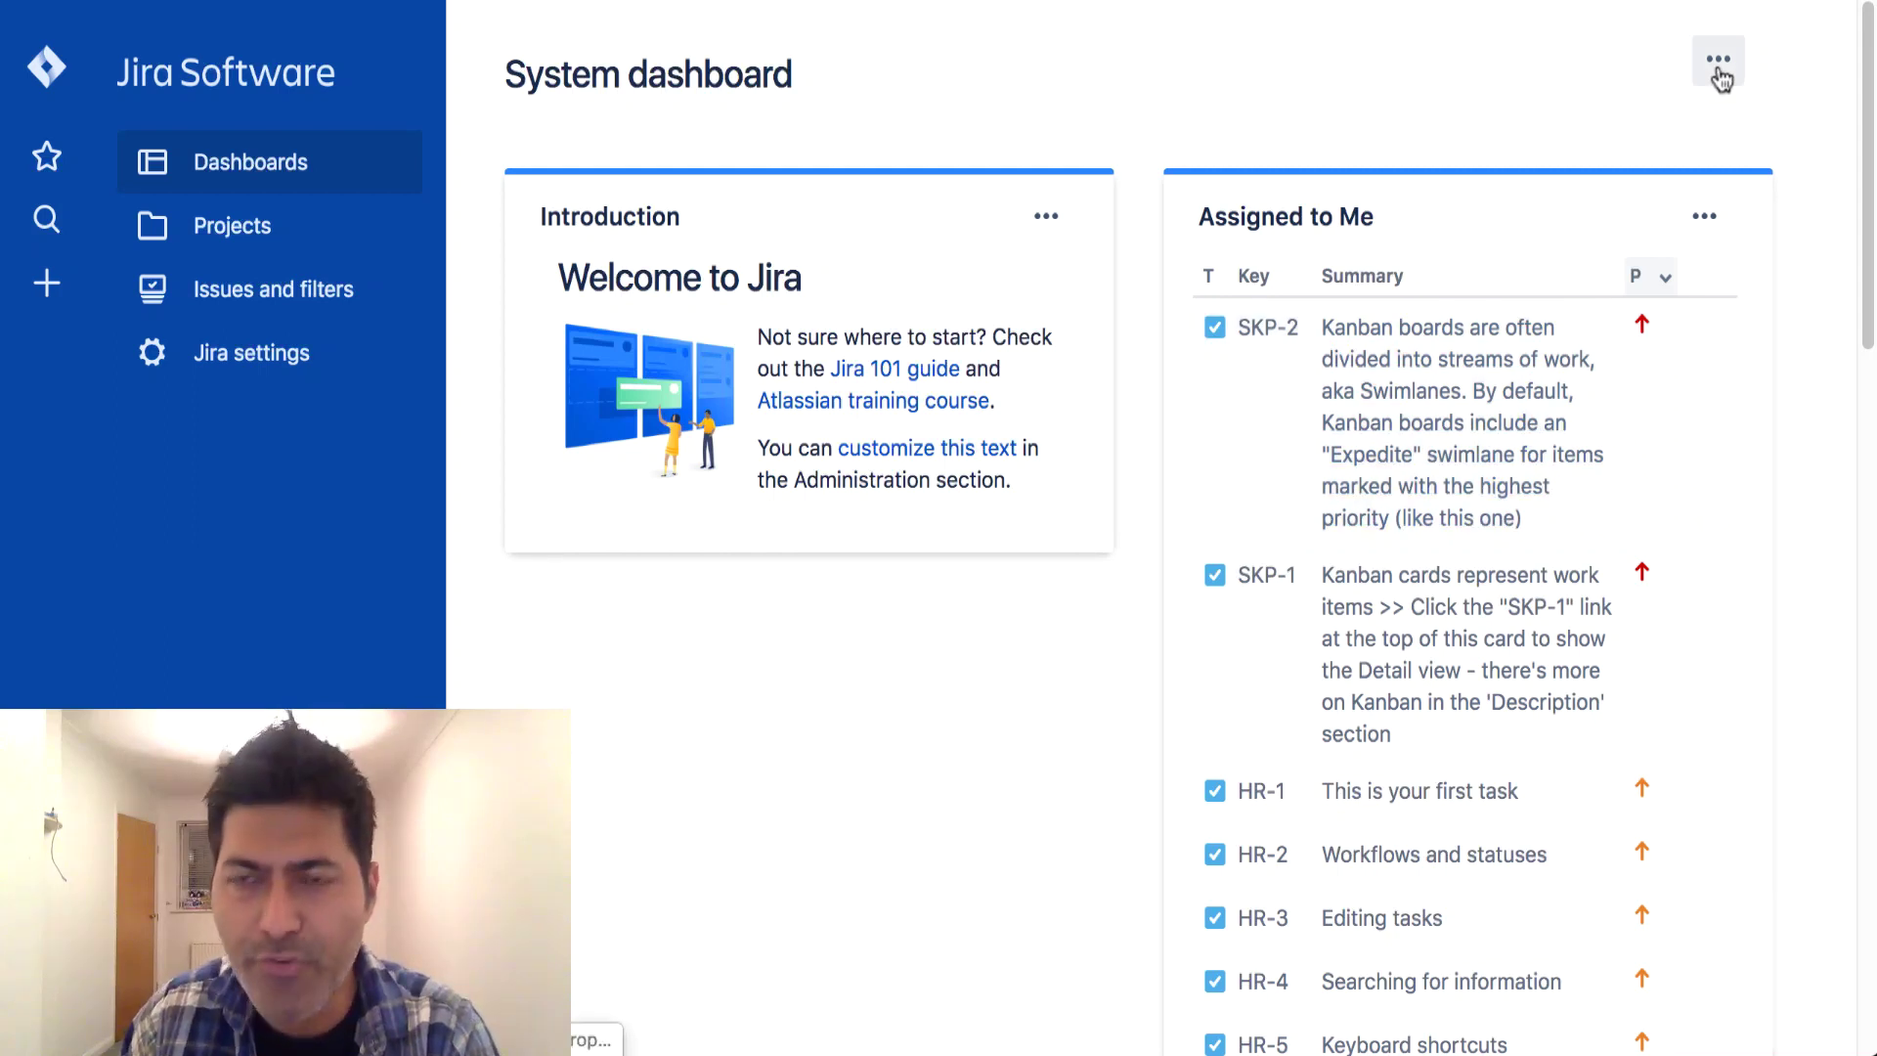
Step: Open the projects list and show the available types for creating a project
{"action": "left_click", "coordinate": [221, 245]}
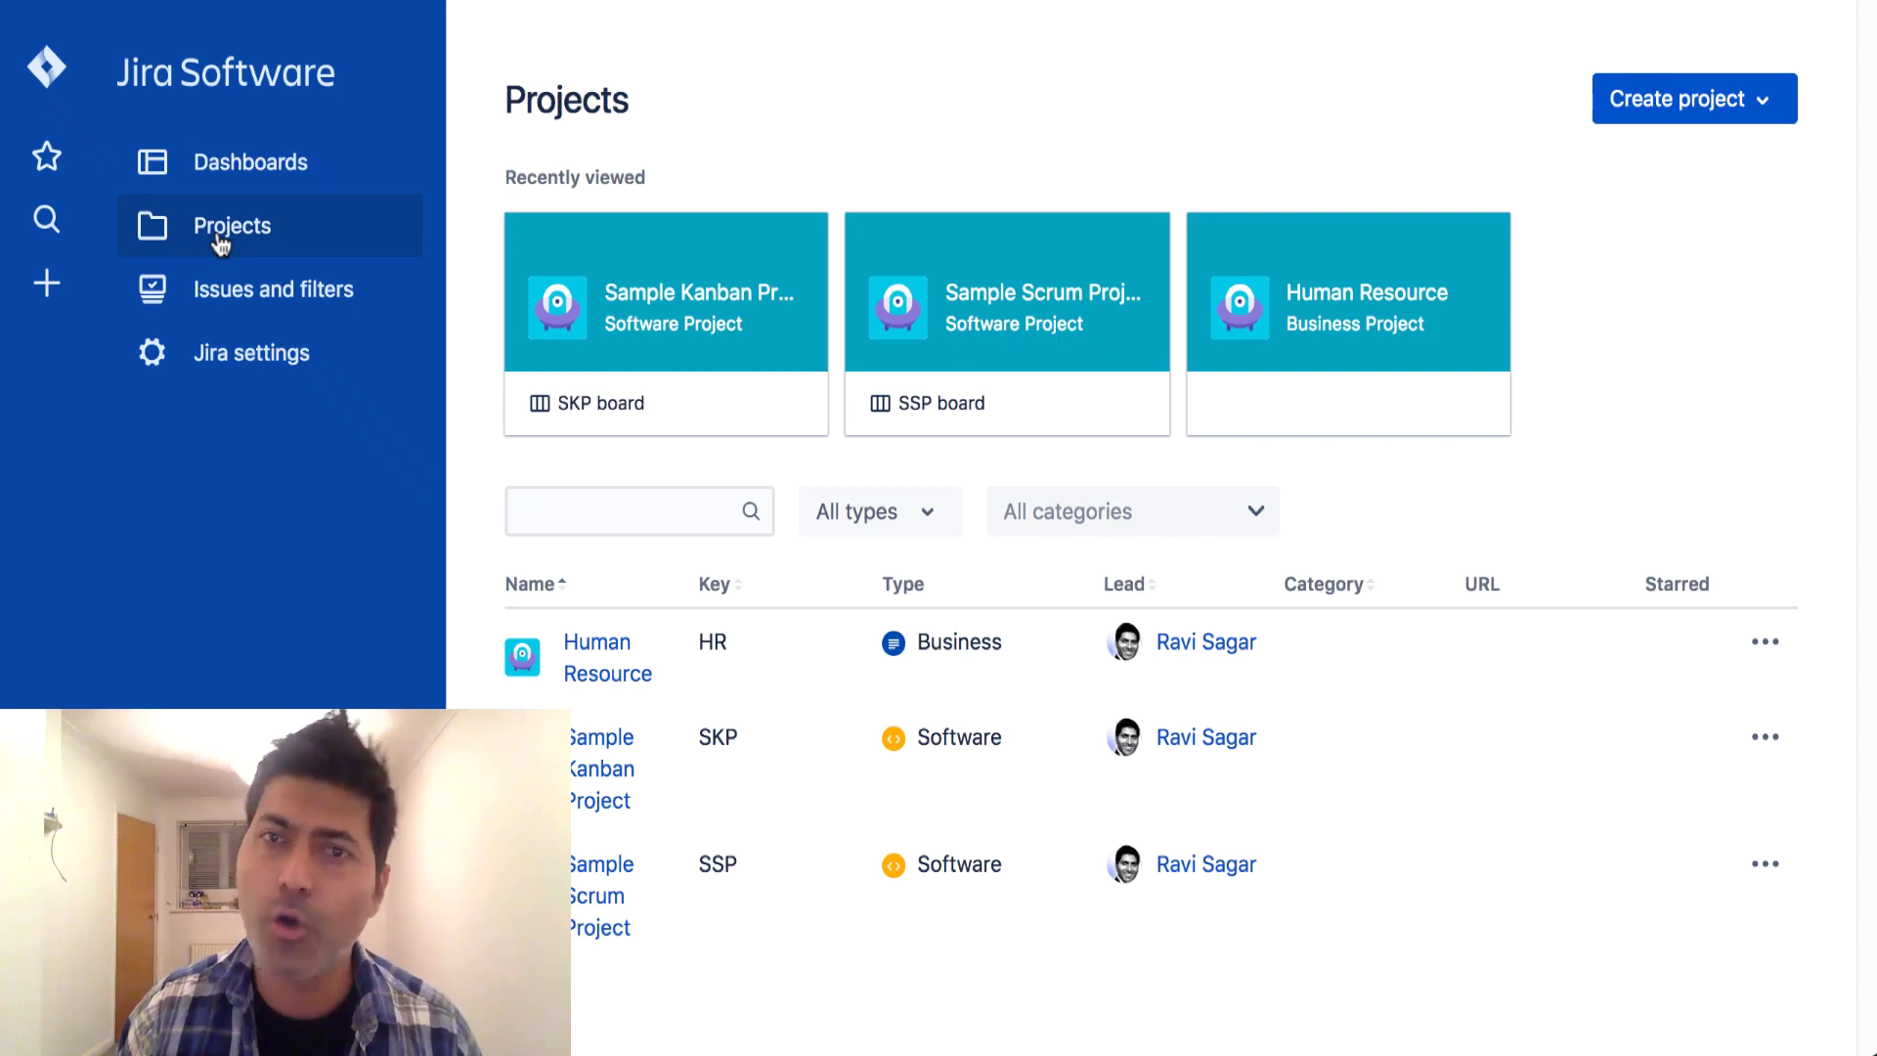
{"action": "left_click", "coordinate": [1766, 113]}
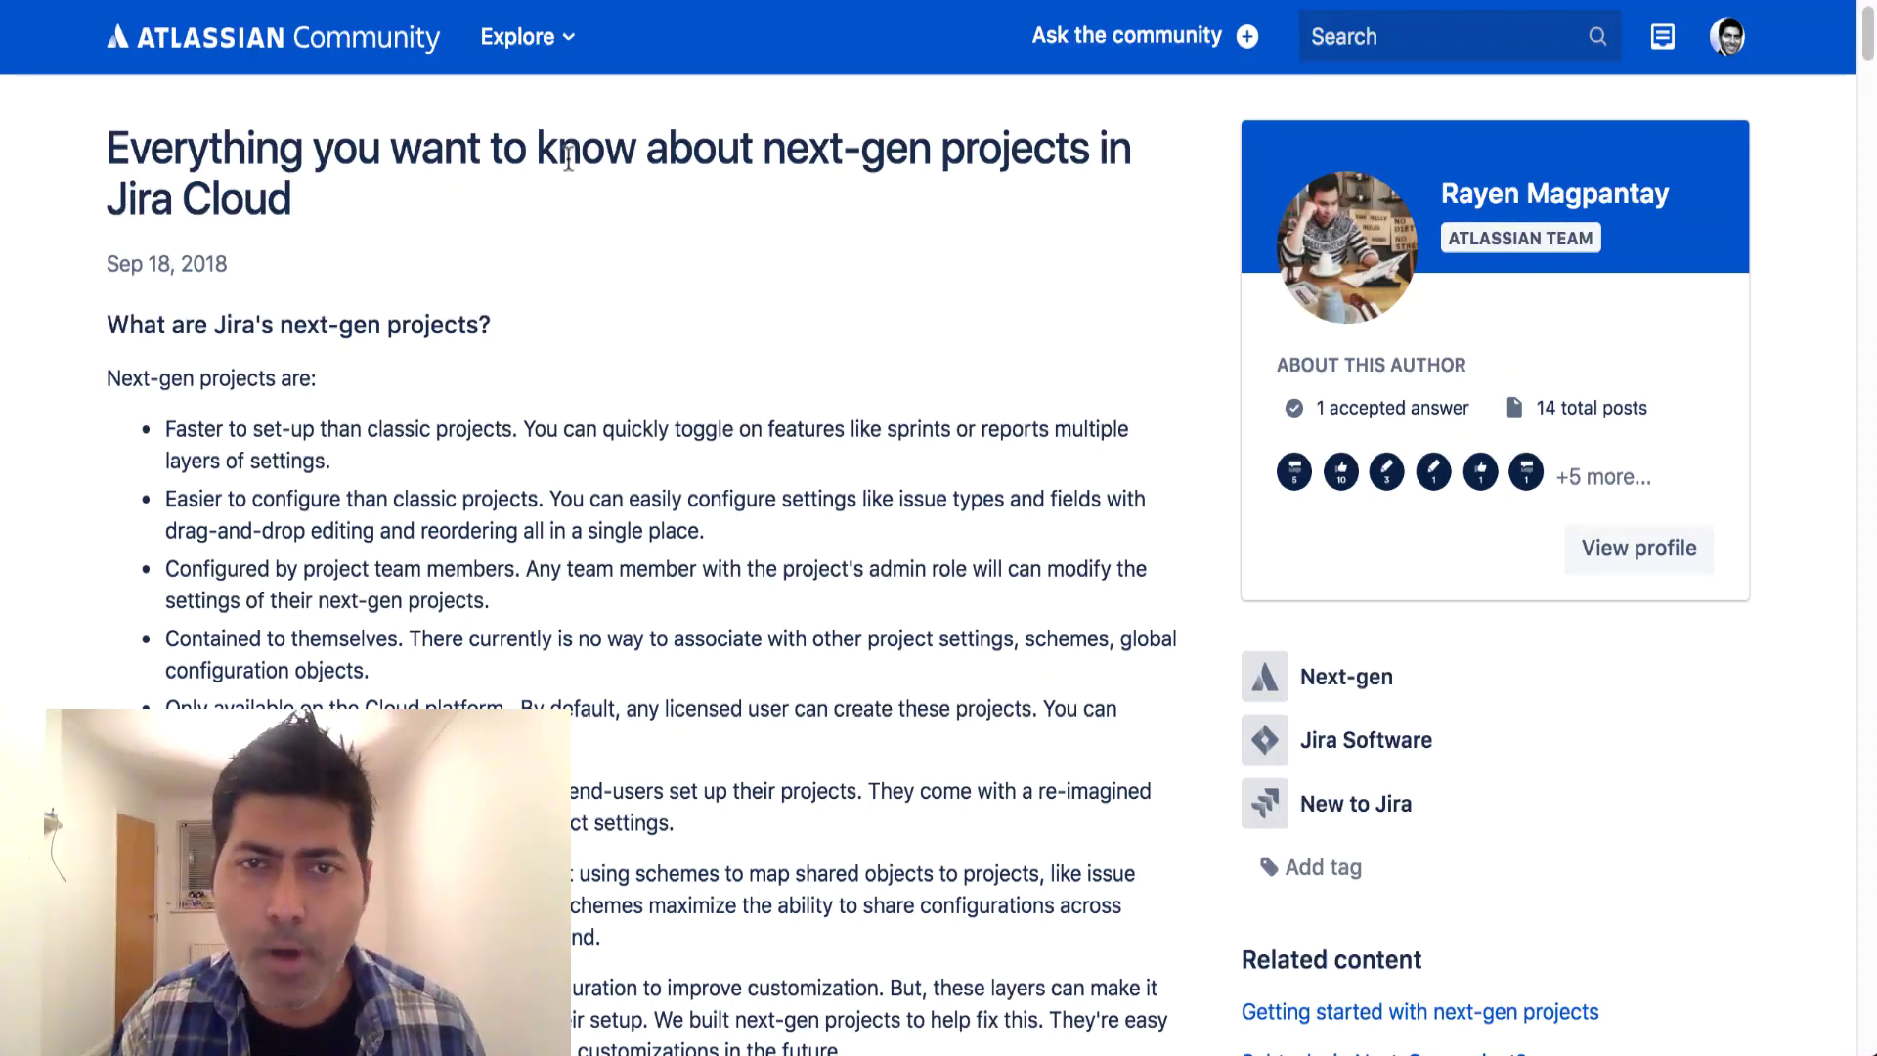
Step: Examine the Atlassian Community article about next-gen projects, including its publication date
{"action": "triple_click", "coordinate": [164, 264]}
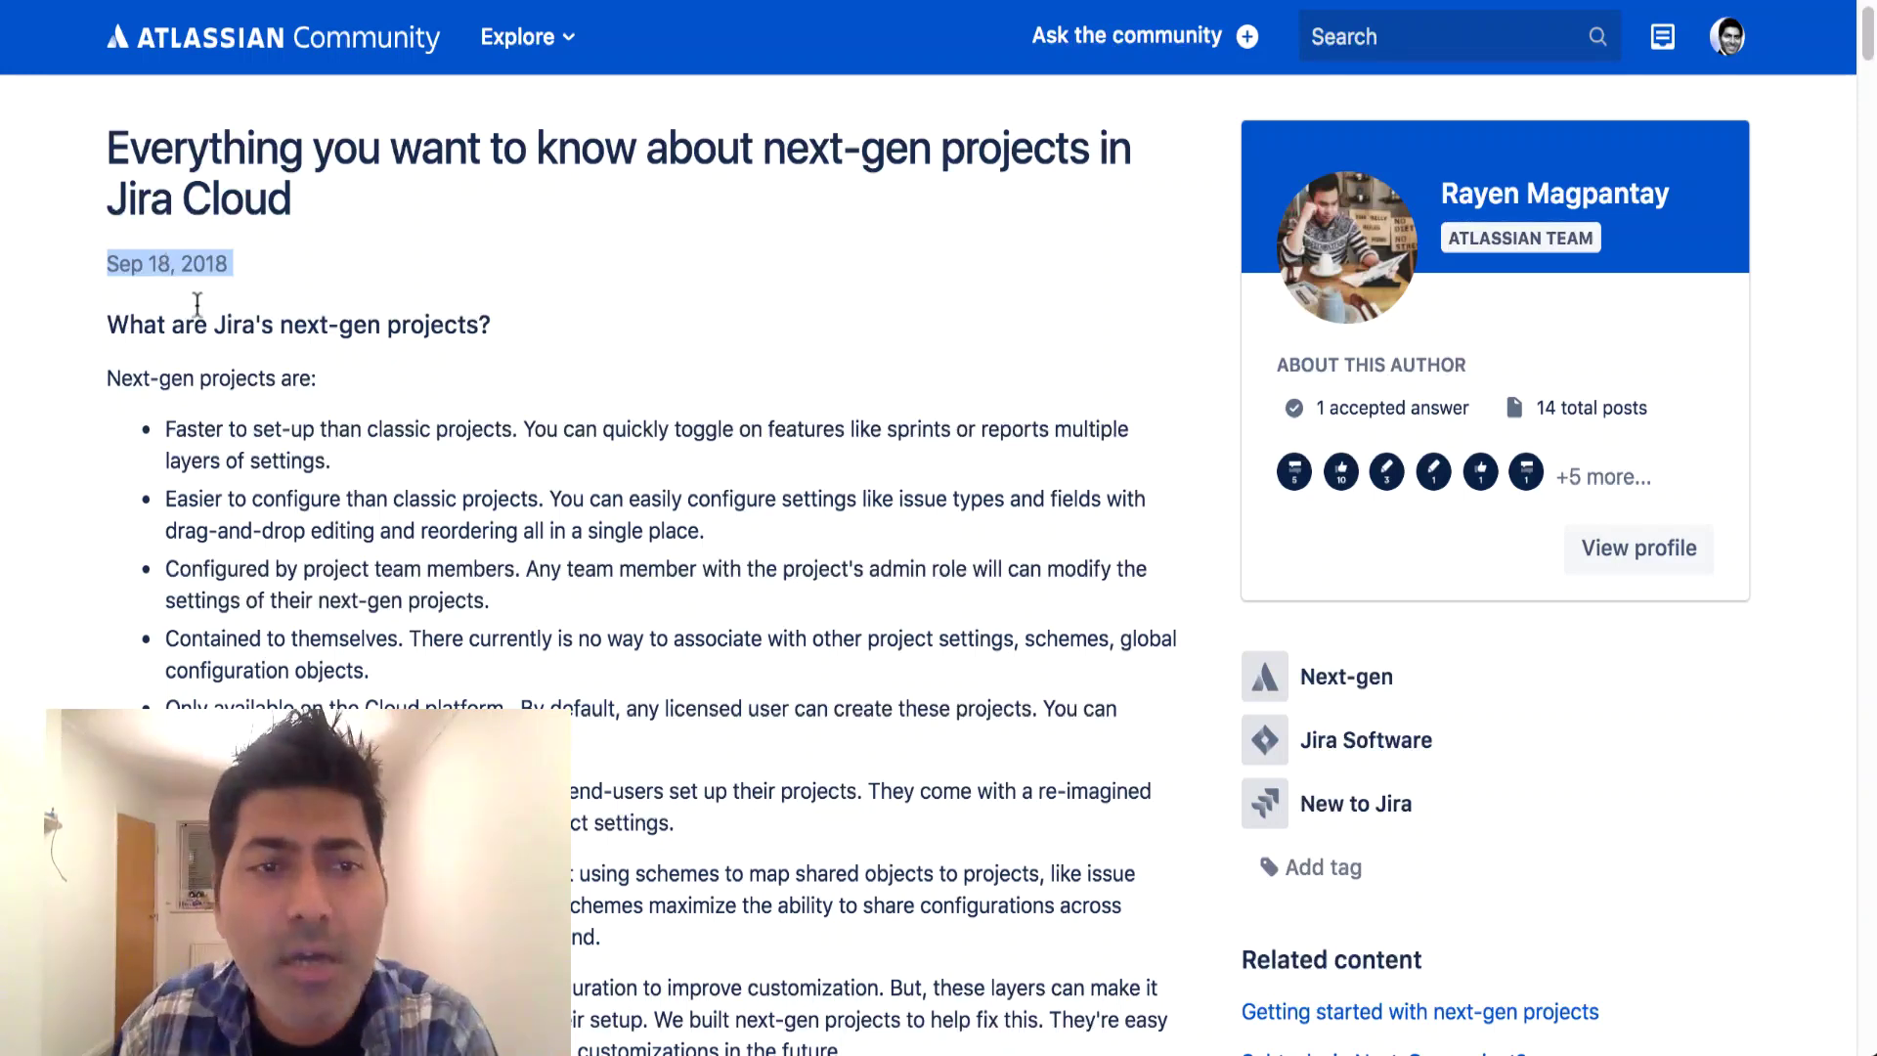
{"action": "scroll", "coordinate": [260, 369], "scroll_direction": "down", "scroll_amount": 1}
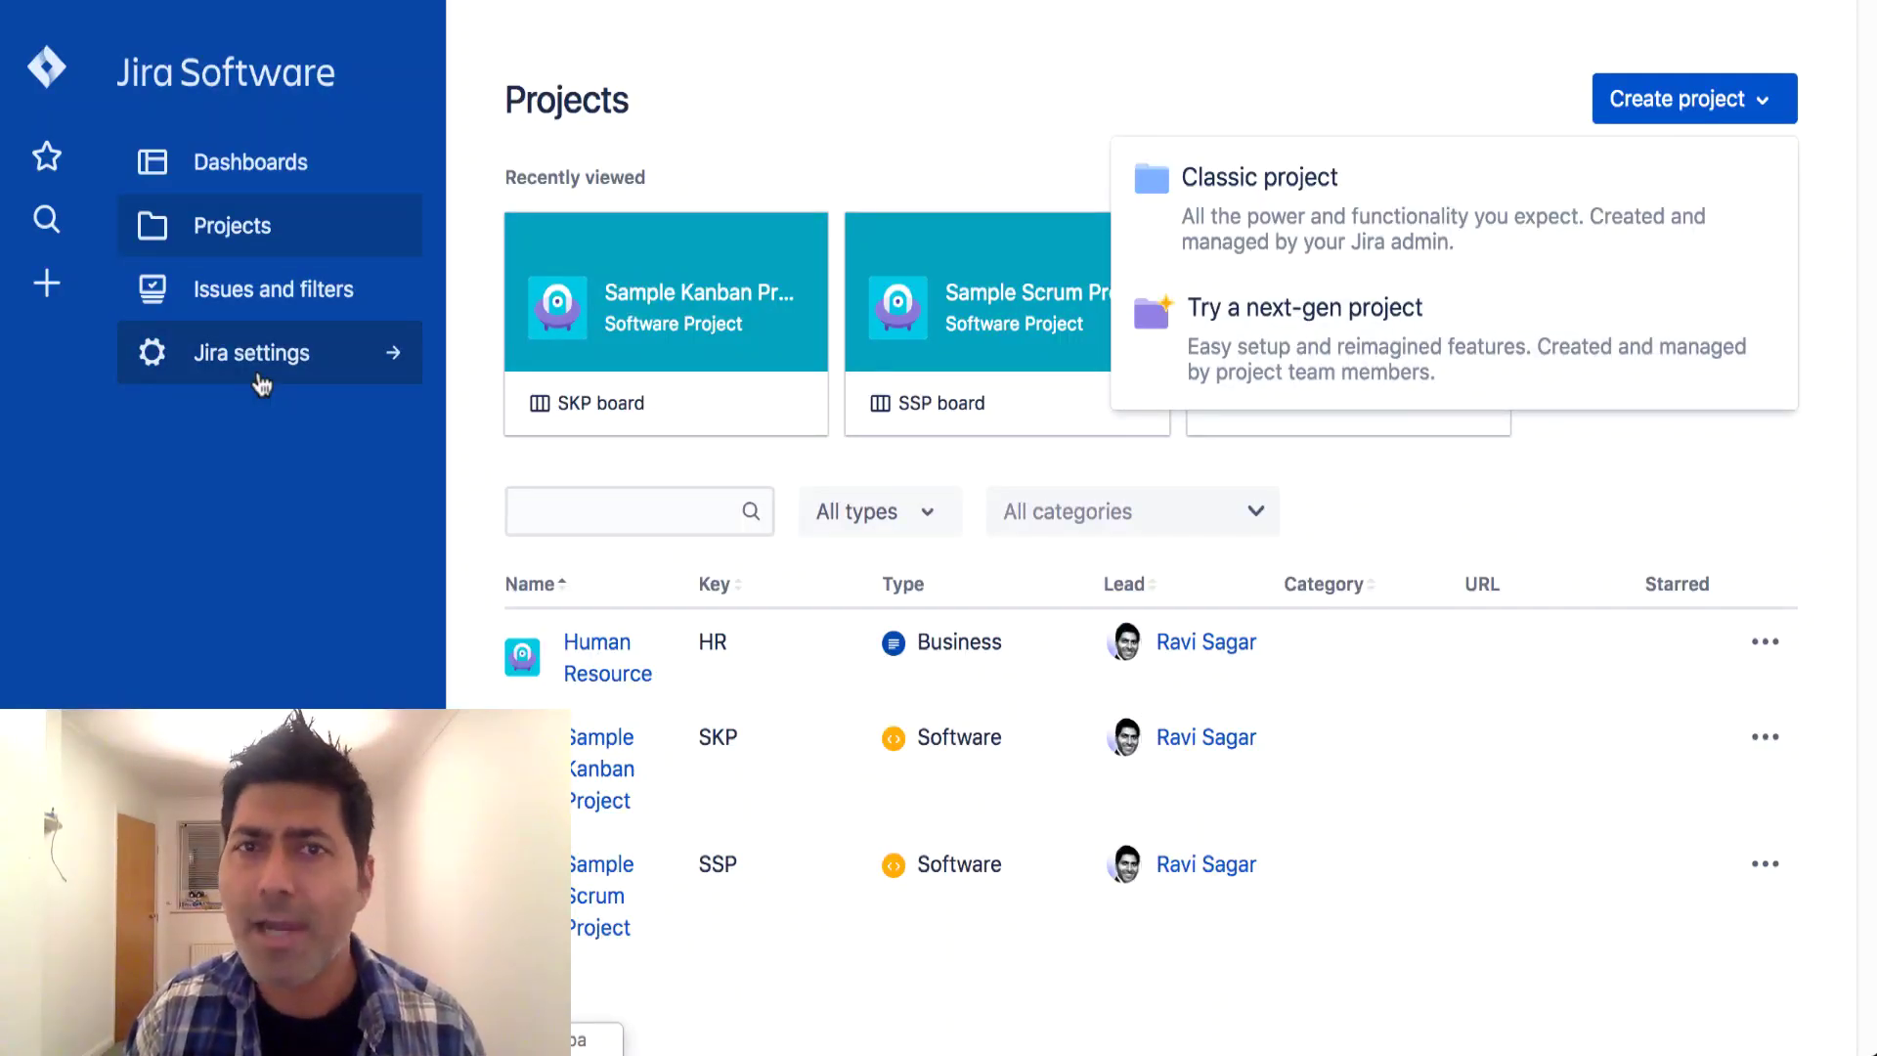
Step: Start a next-gen project in Jira and preview the creation forms of the Kanban and Scrum templates
{"action": "left_click", "coordinate": [1315, 330]}
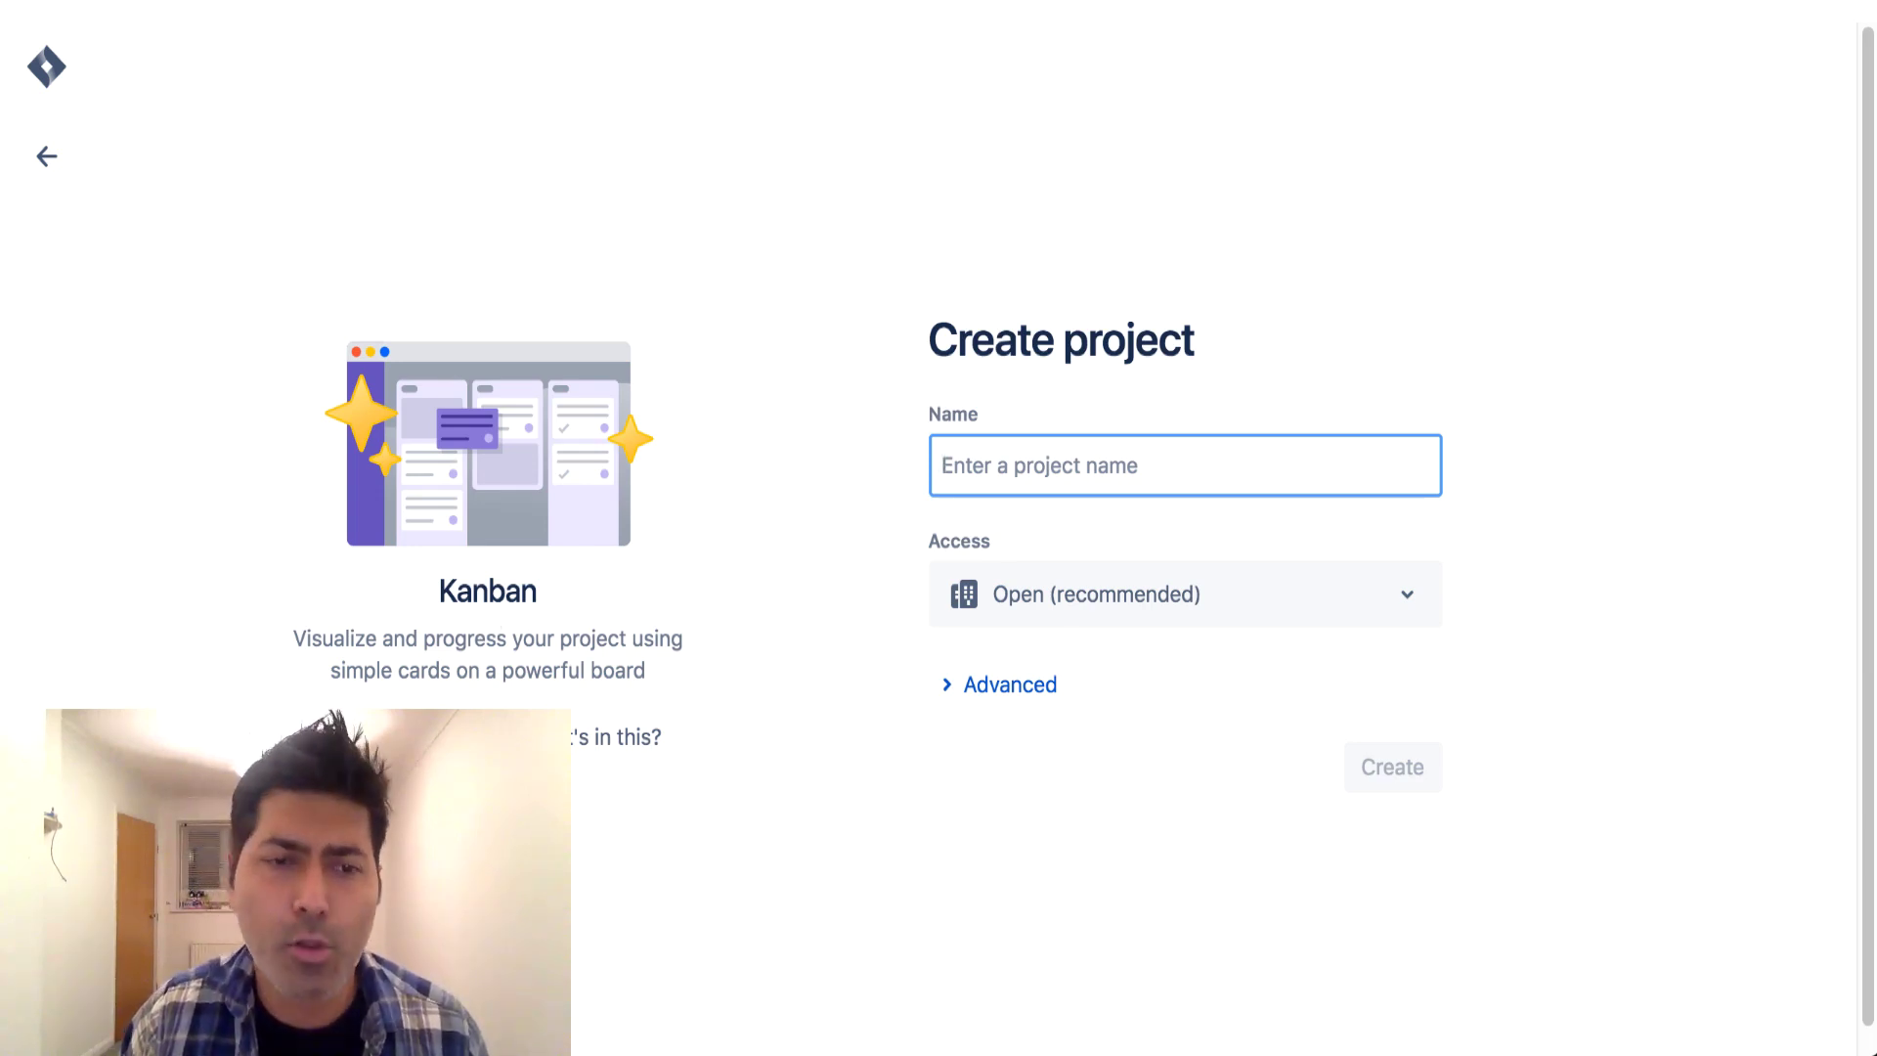
{"action": "key", "text": "alt+Left"}
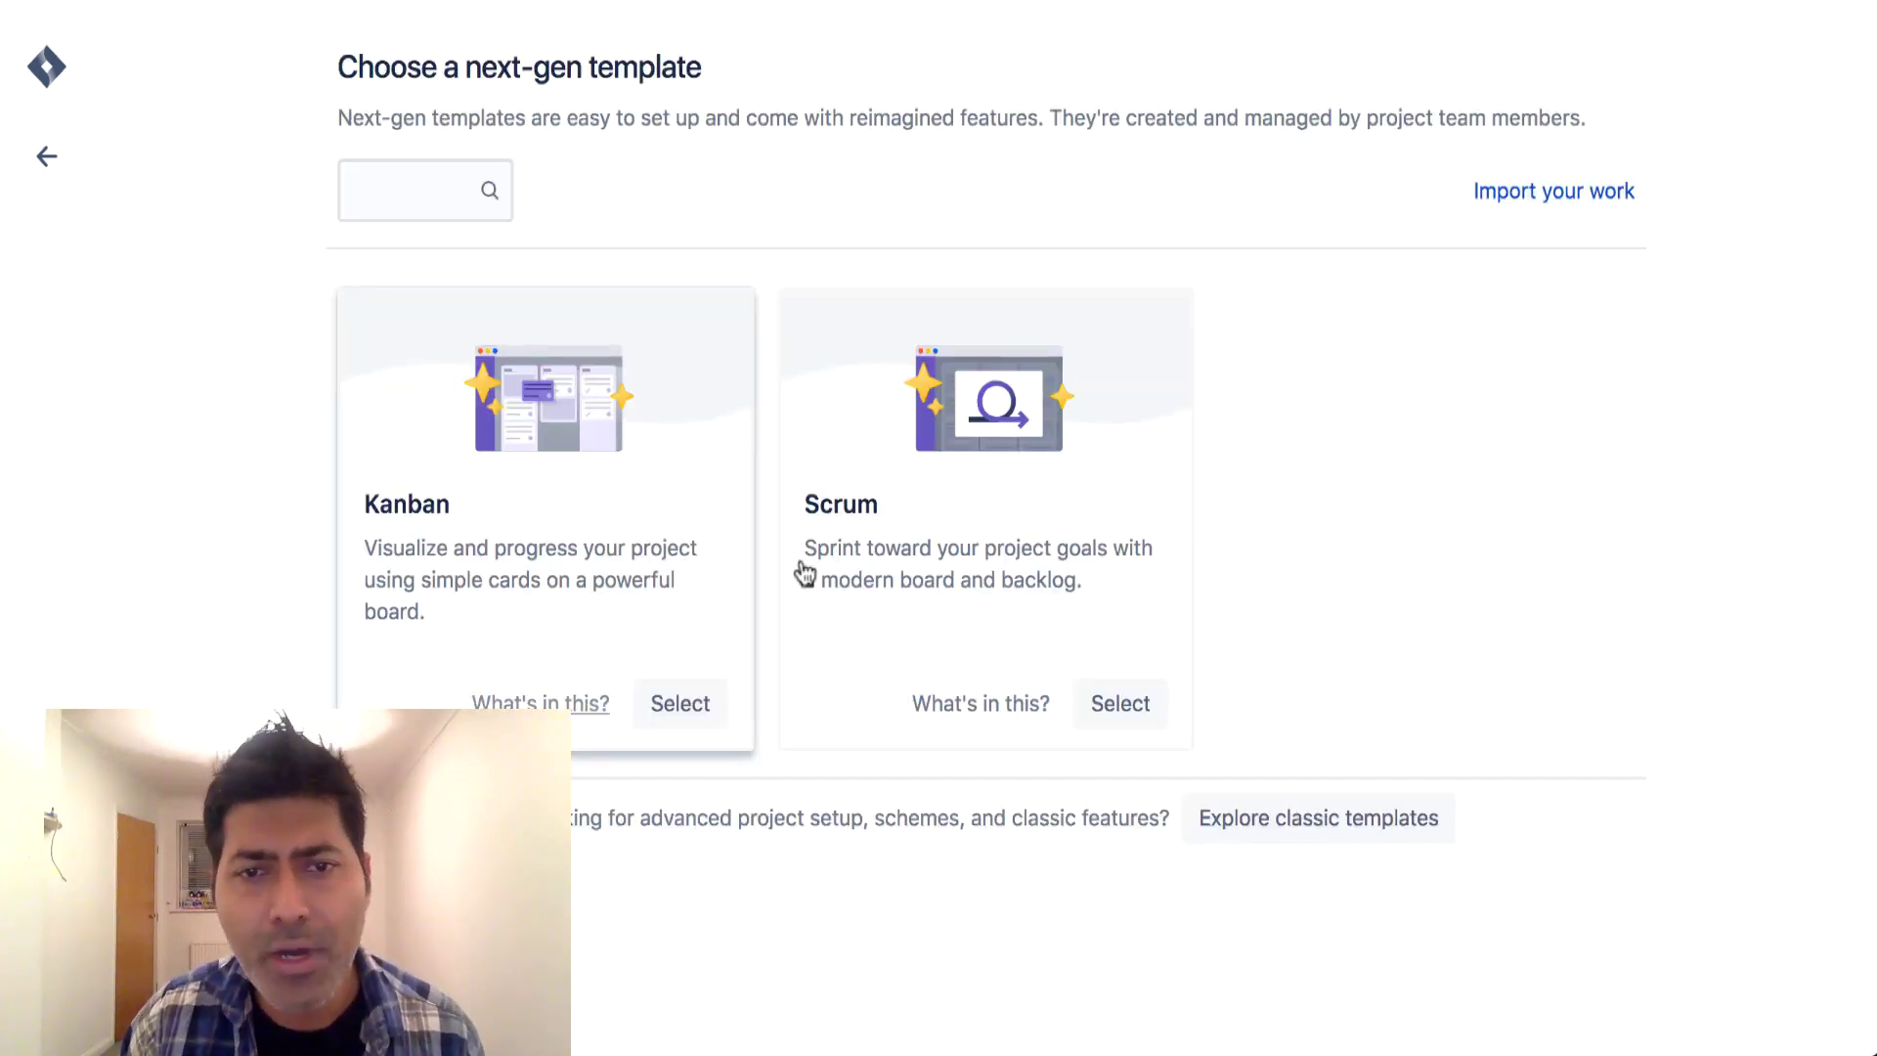
{"action": "left_click", "coordinate": [936, 520]}
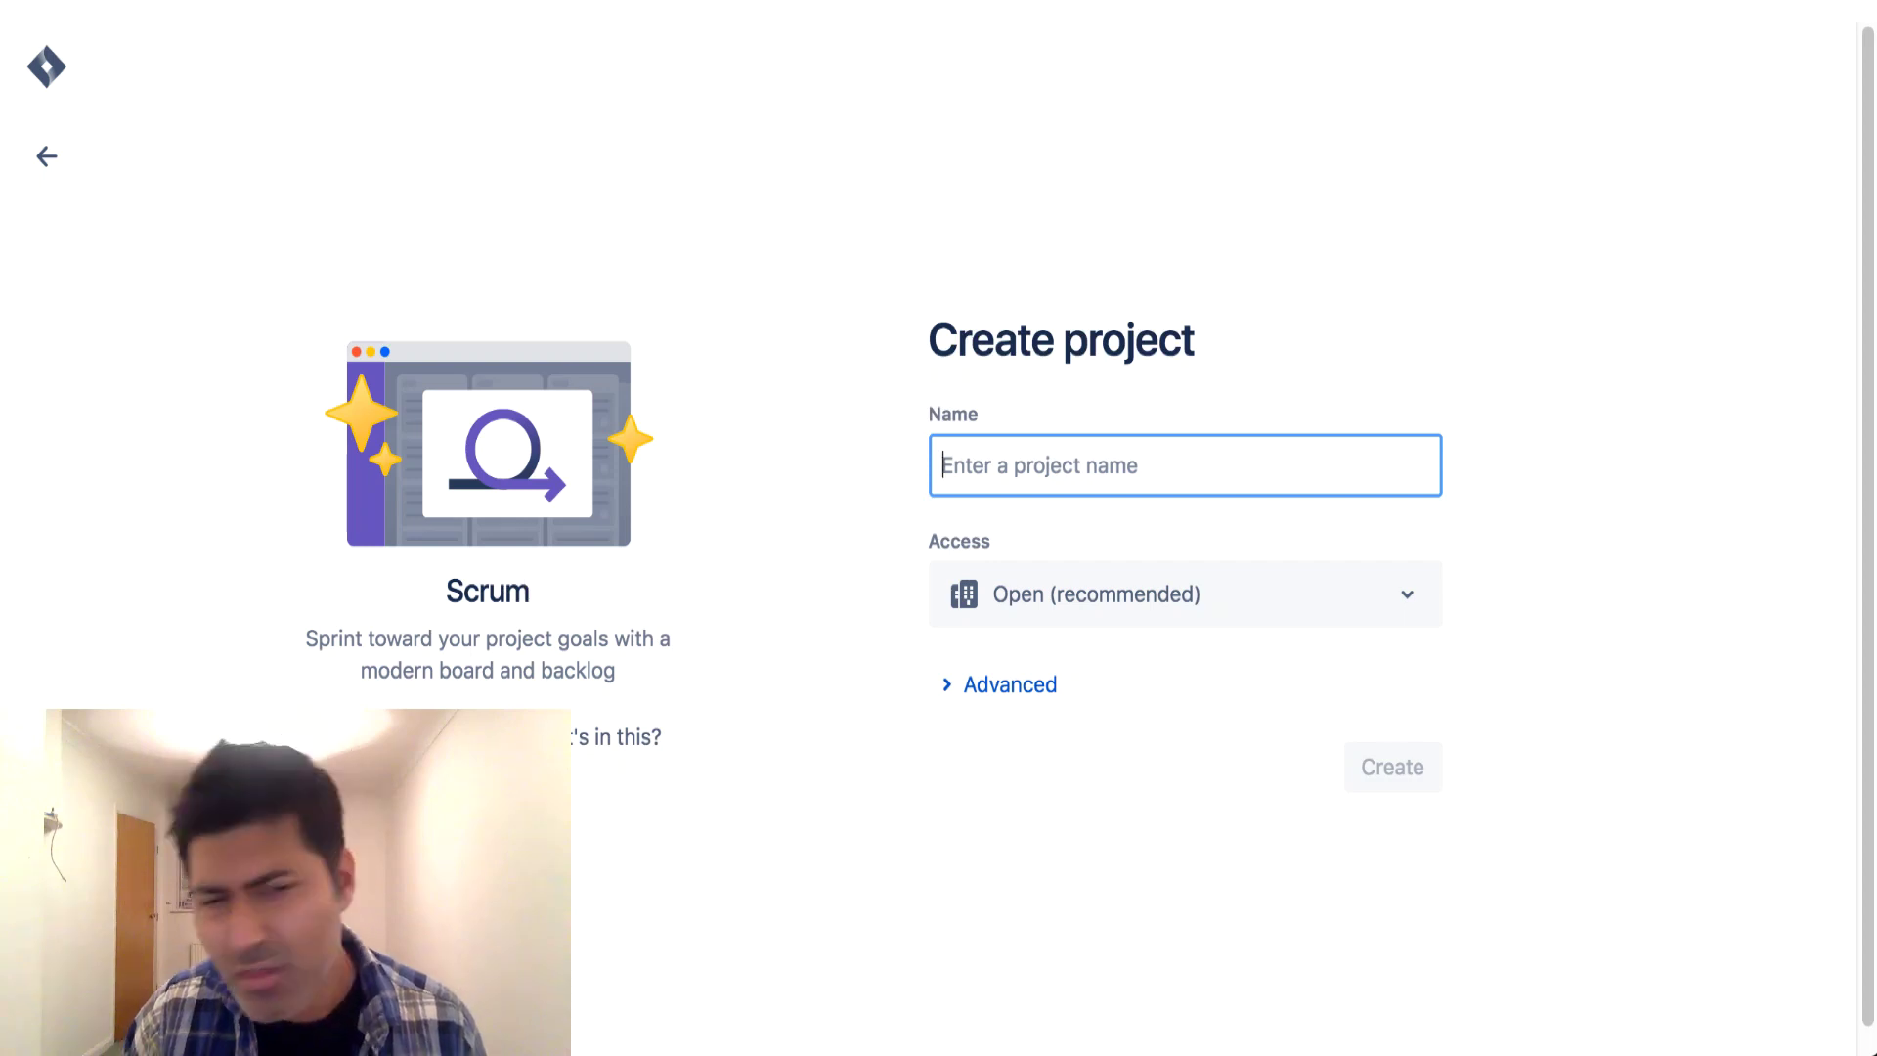
{"action": "key", "text": "Escape"}
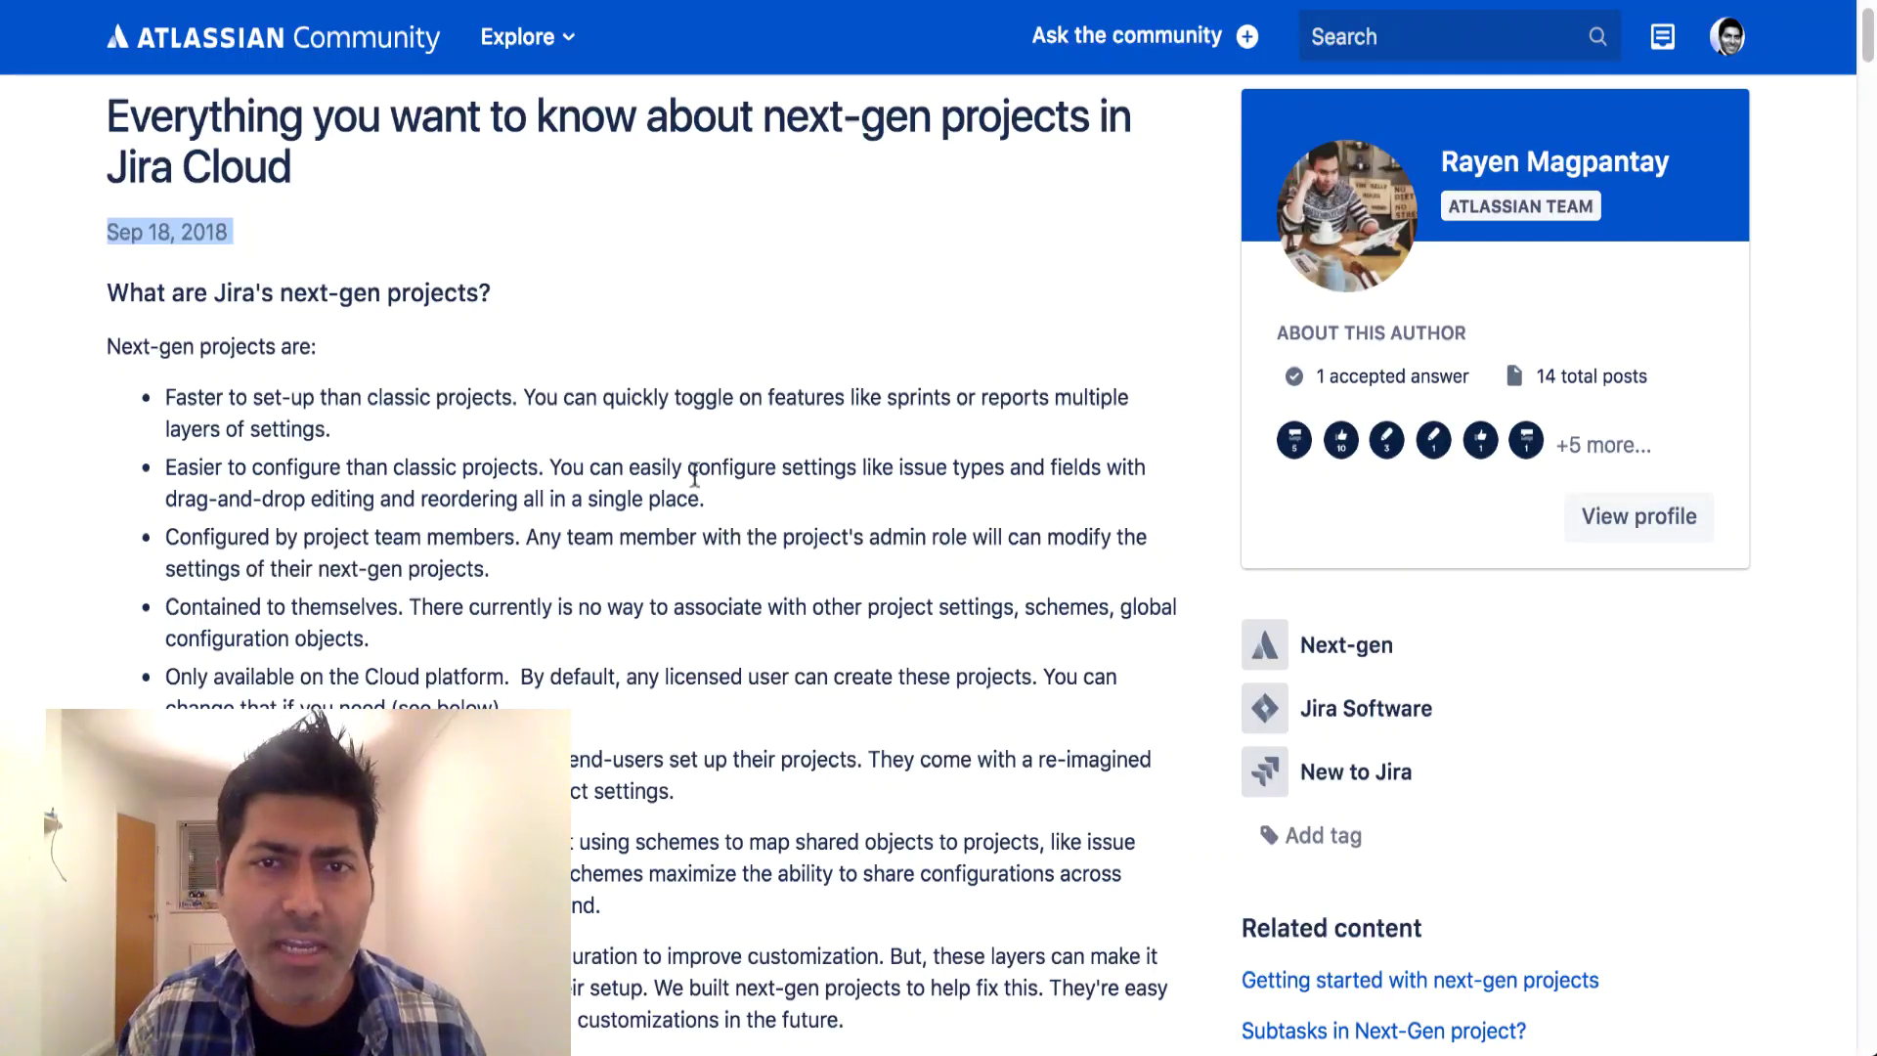
Step: Search the Atlassian Community article on next-gen projects for "software"
{"action": "left_click", "coordinate": [676, 460]}
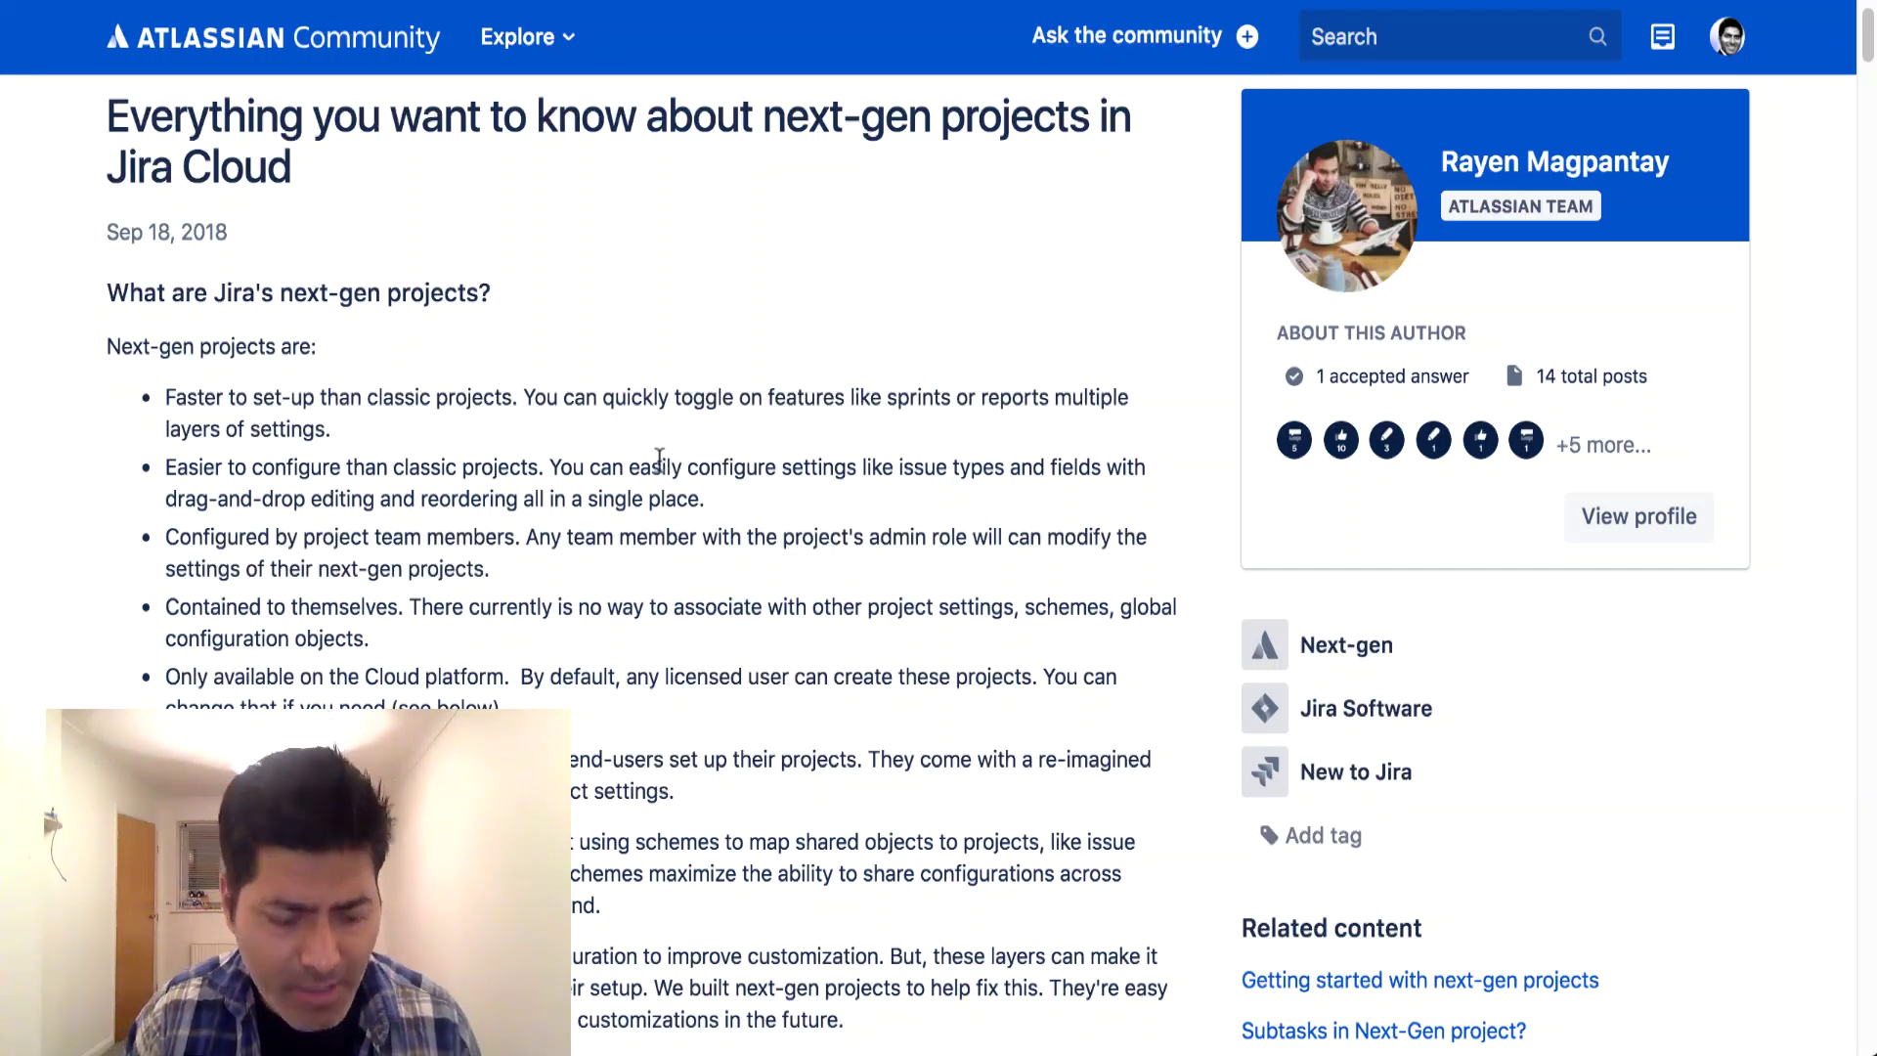
{"action": "key", "text": "ctrl+f"}
{"action": "type", "text": "softwar"}
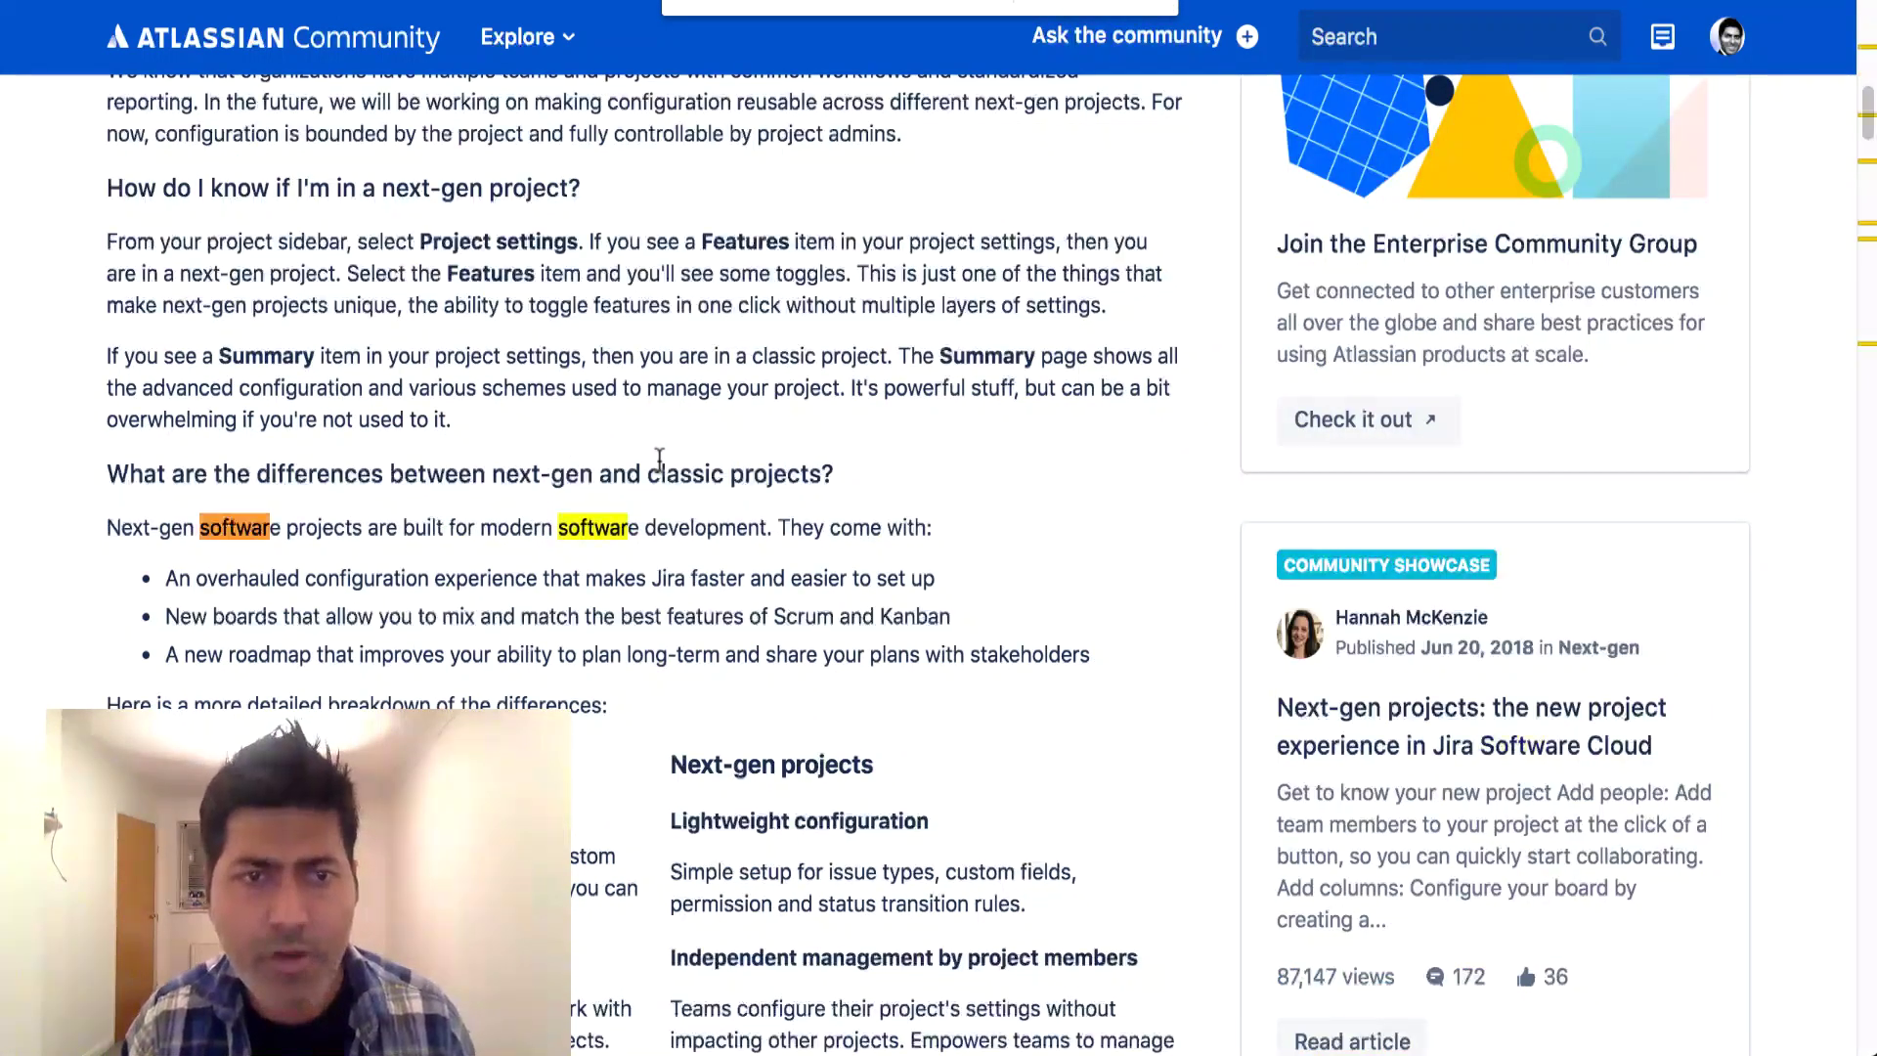
{"action": "type", "text": "e"}
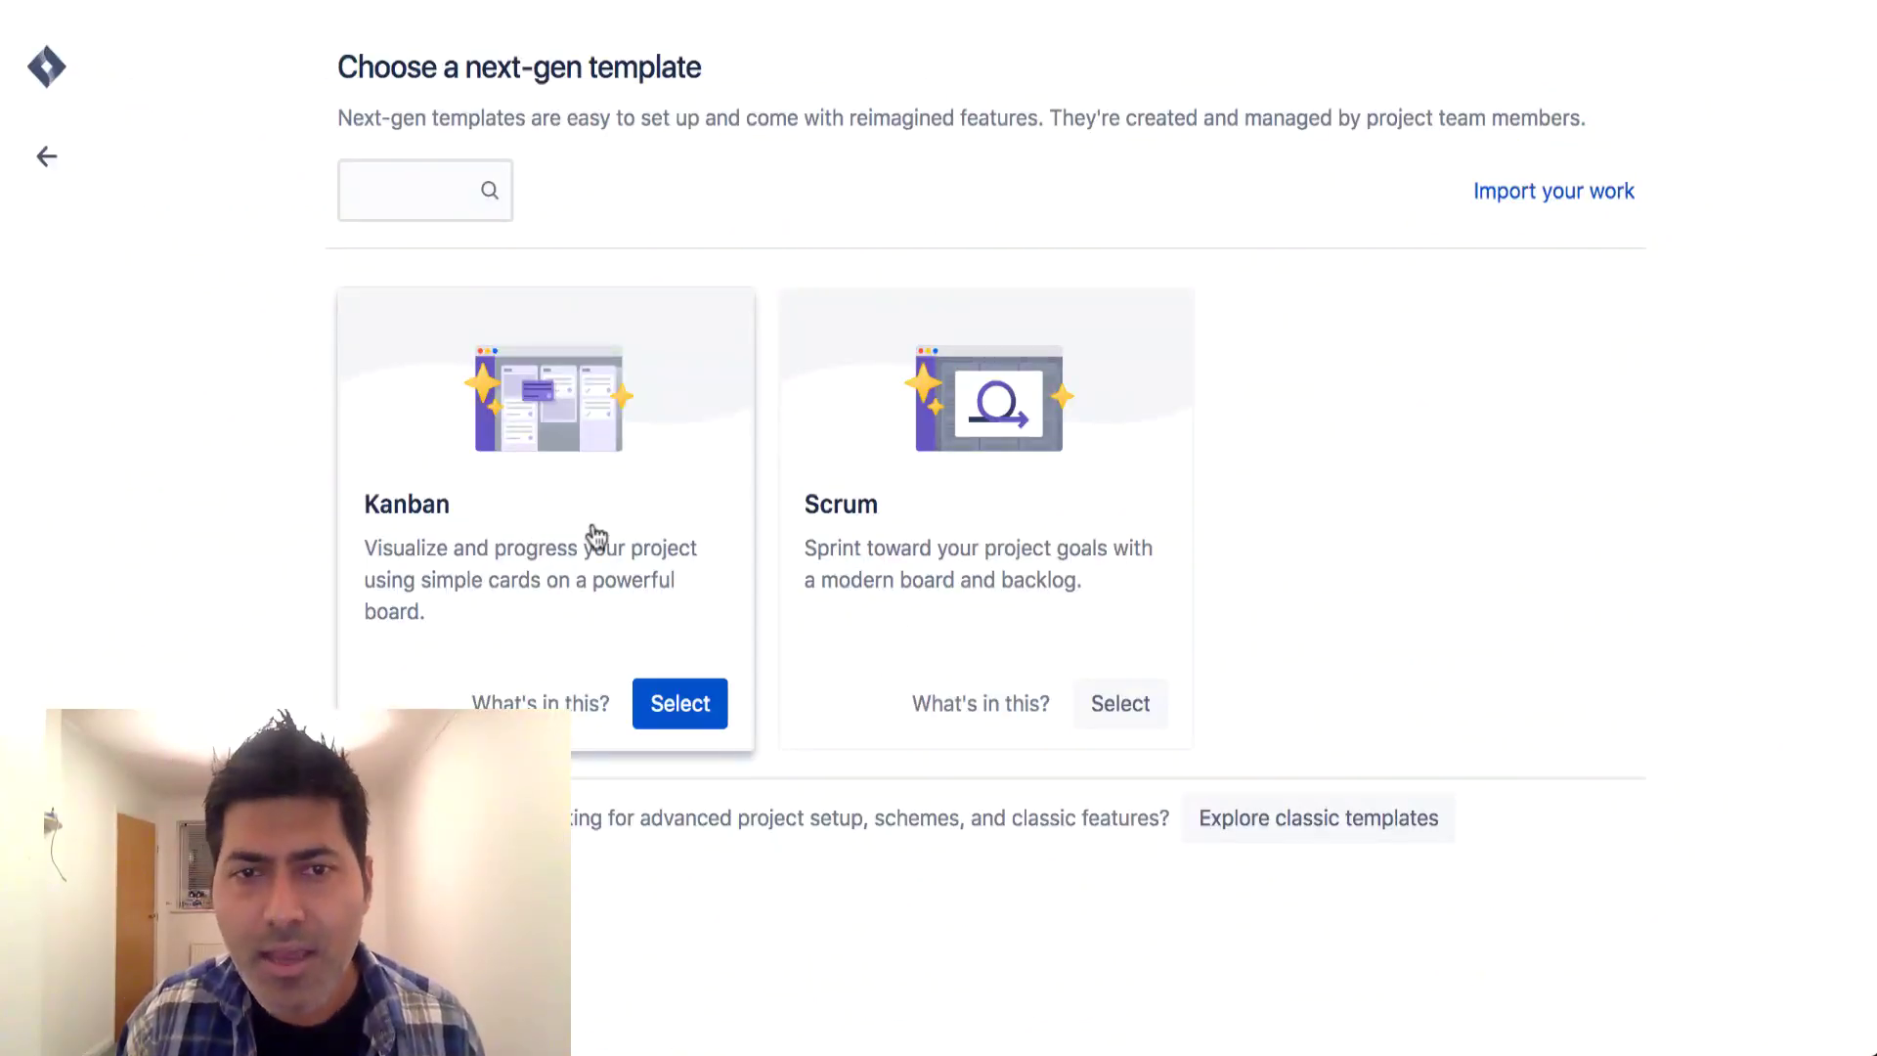
Step: Choose the Scrum next-gen template in Jira and name the project with the owner's first name in possessive form plus "Personal Project"
{"action": "left_click", "coordinate": [1116, 718]}
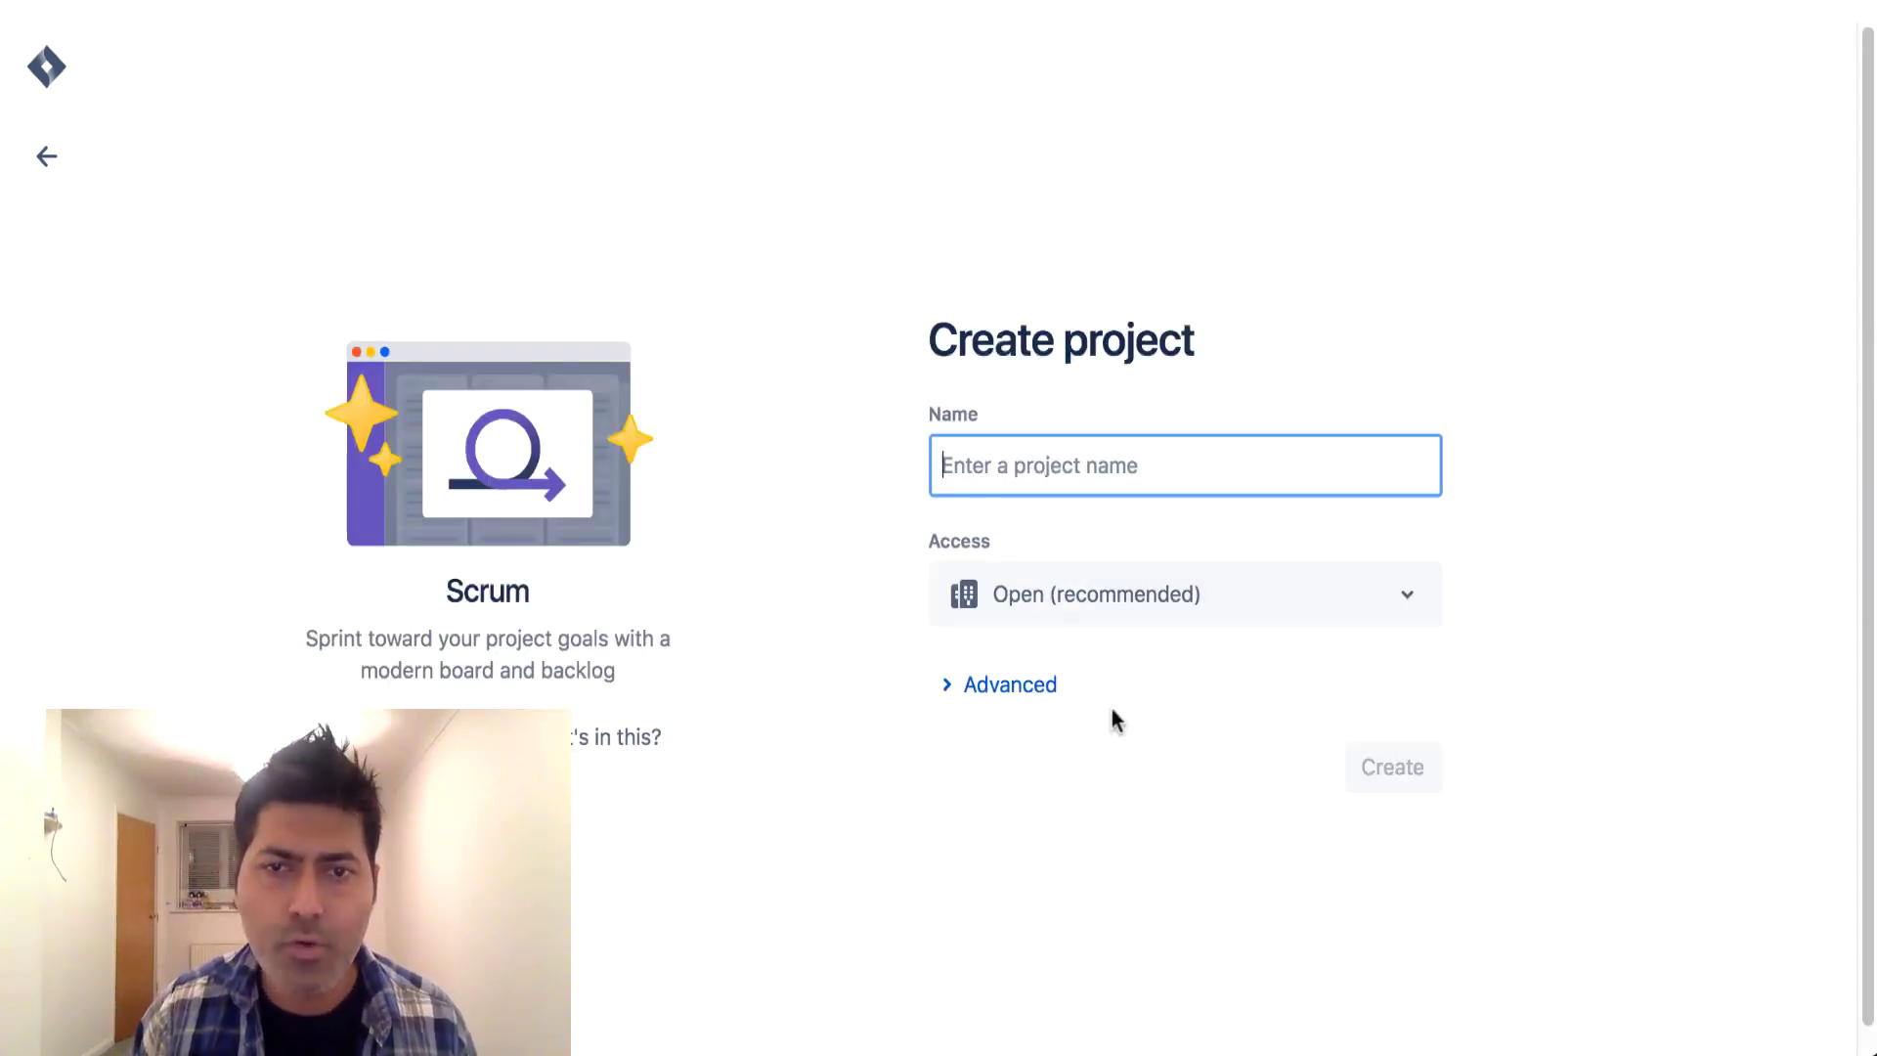
{"action": "type", "text": "P"}
{"action": "key", "text": "BackSpace"}
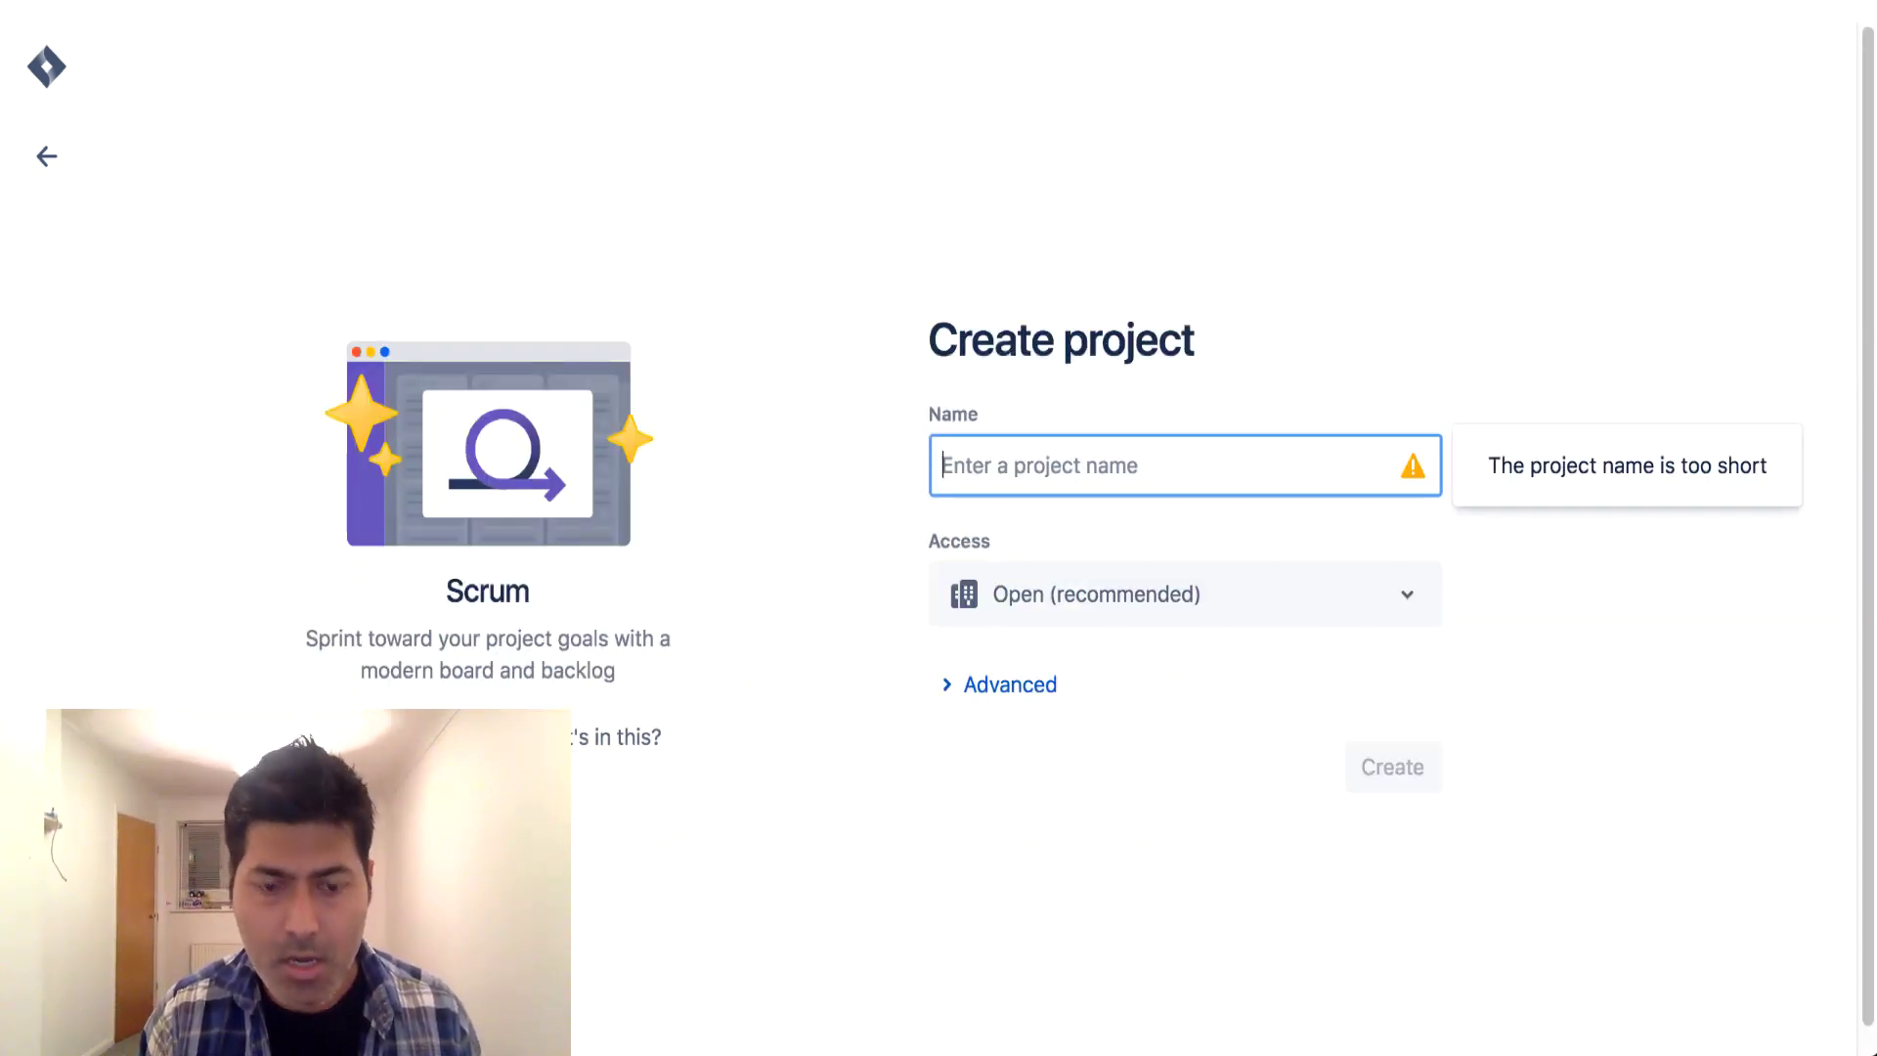
{"action": "type", "text": "Ravi"}
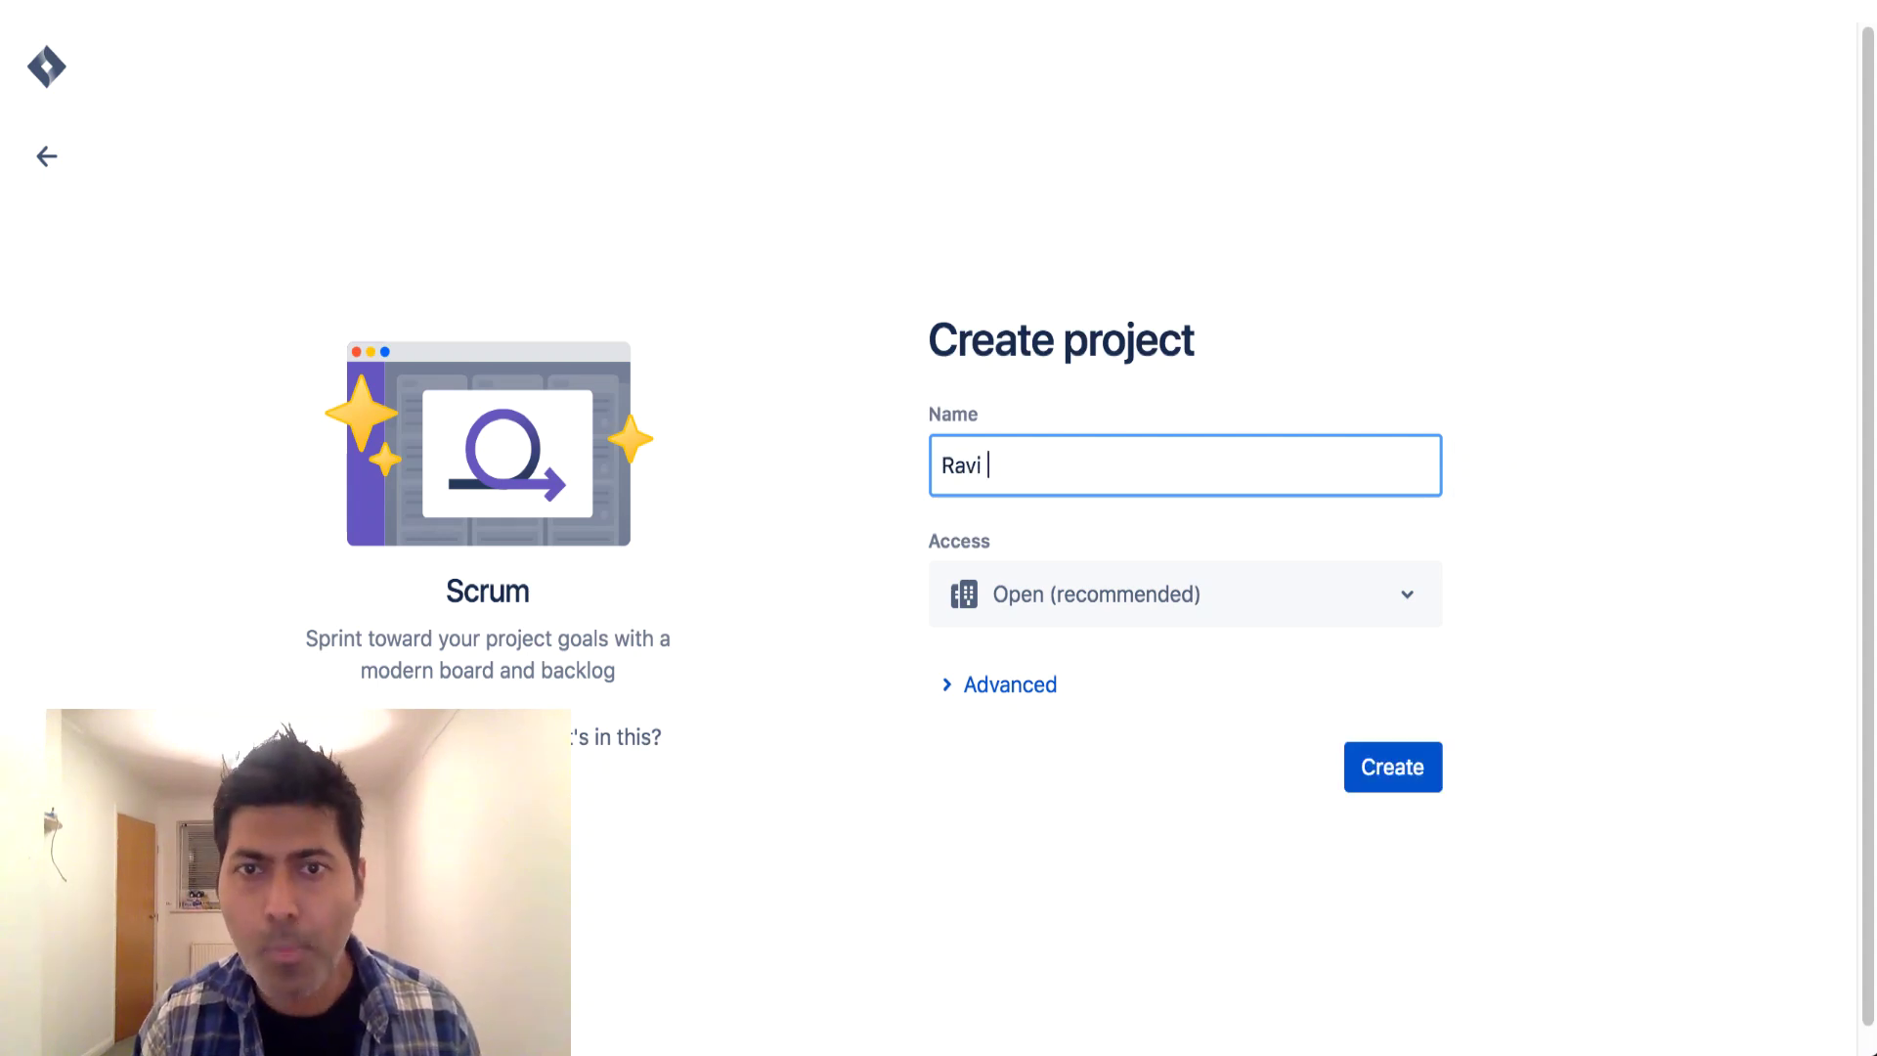
{"action": "type", "text": "'s Pe"}
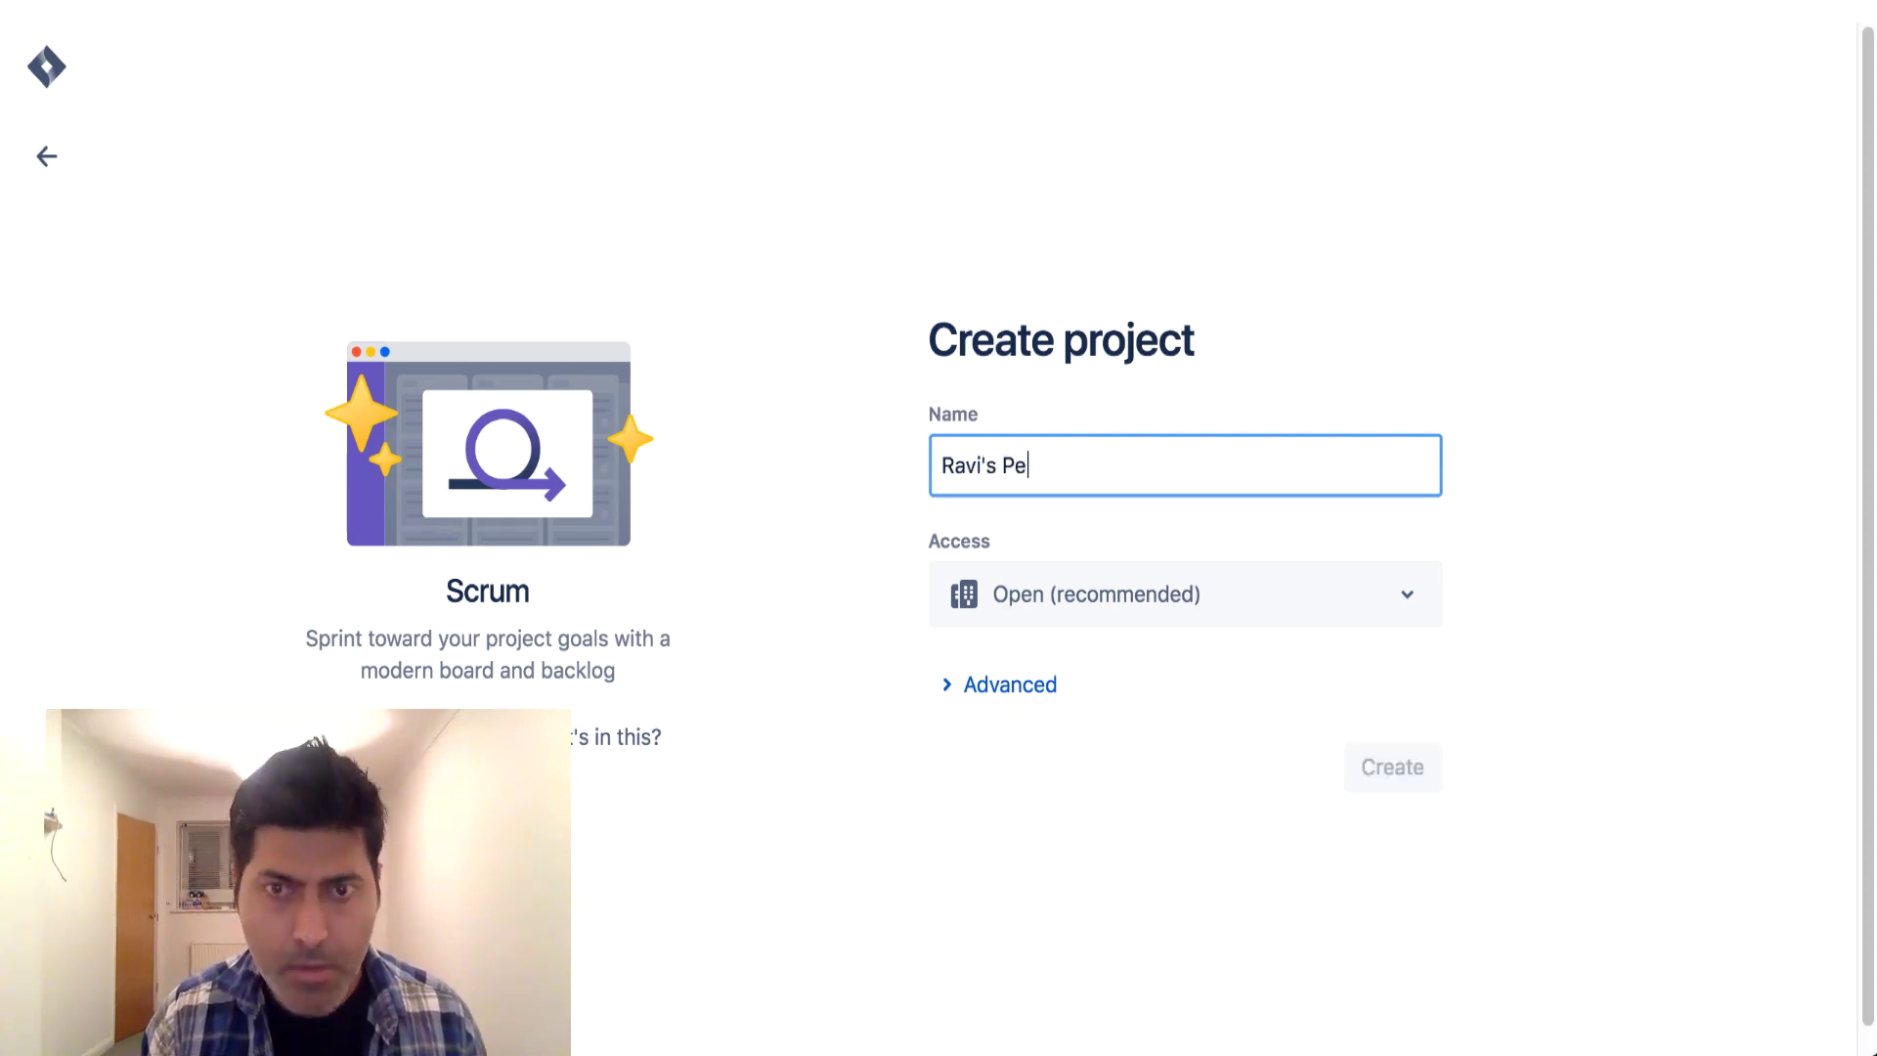
{"action": "type", "text": "rsonal Projet"}
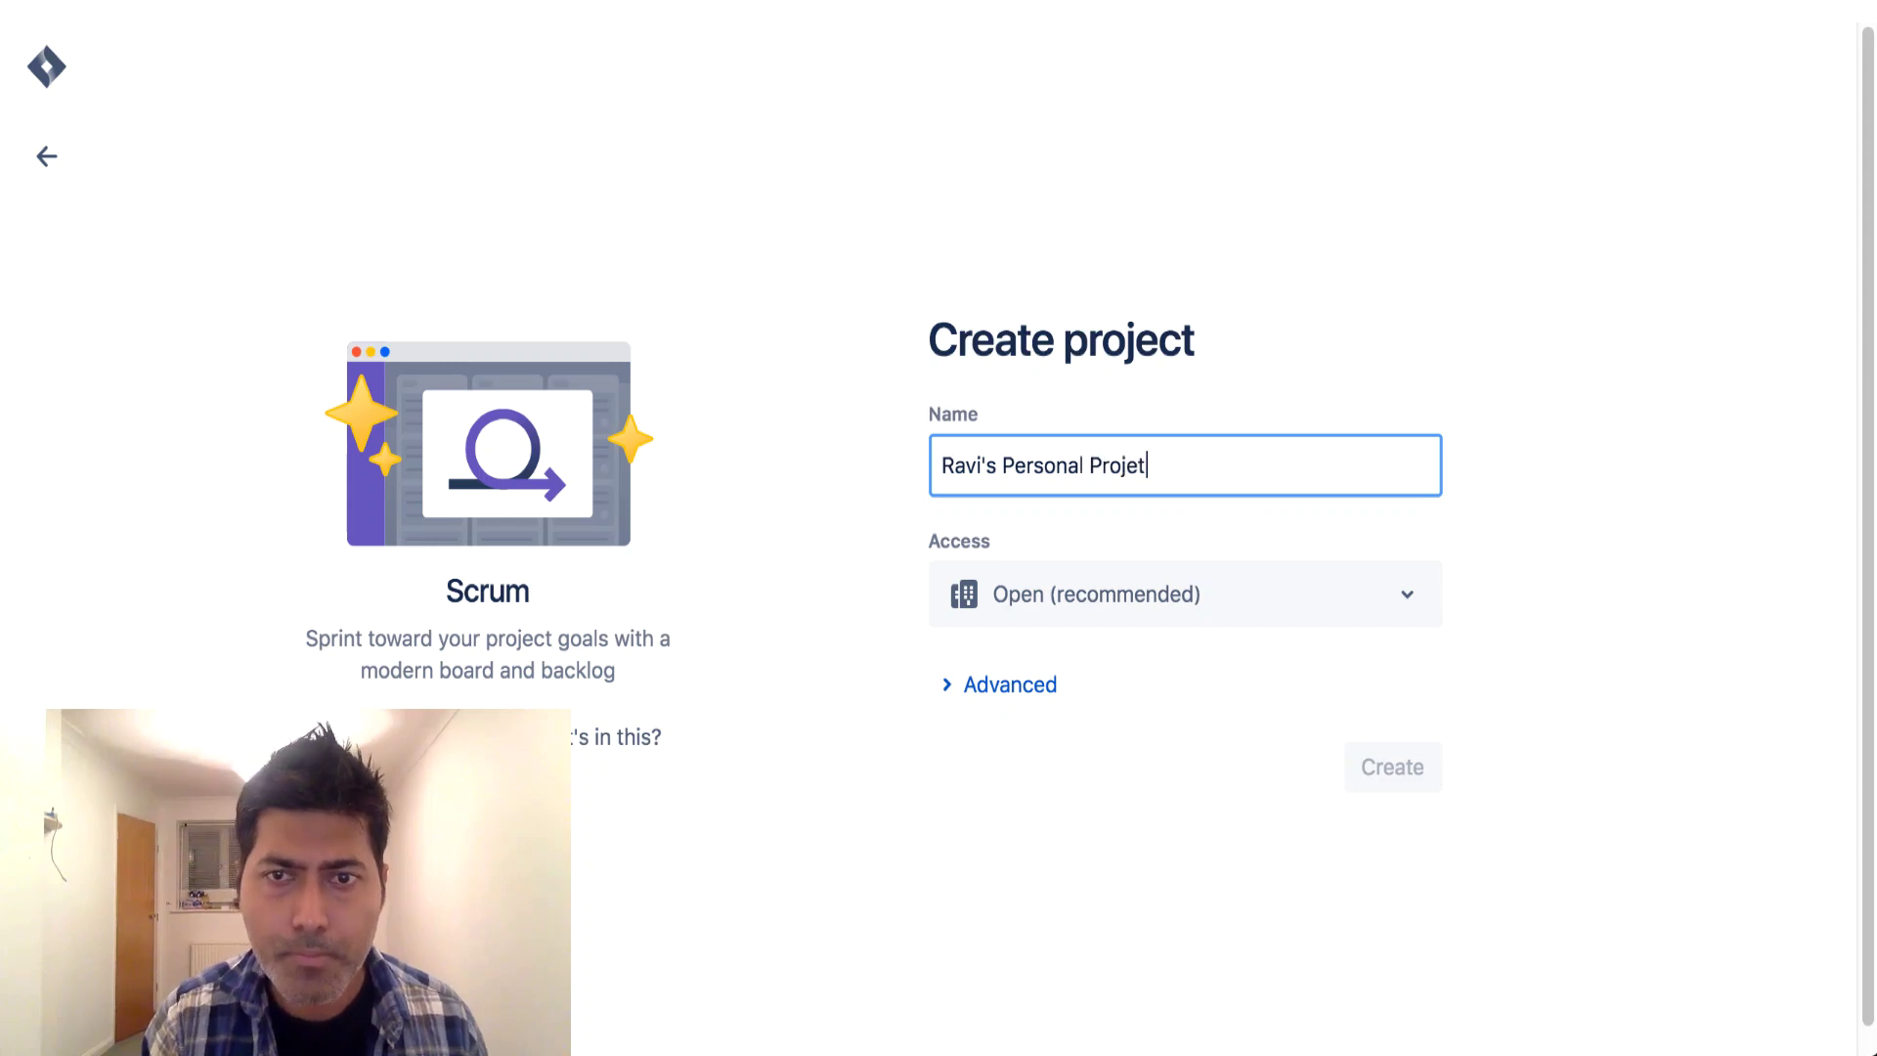
{"action": "key", "text": "BackSpace"}
{"action": "type", "text": "ct"}
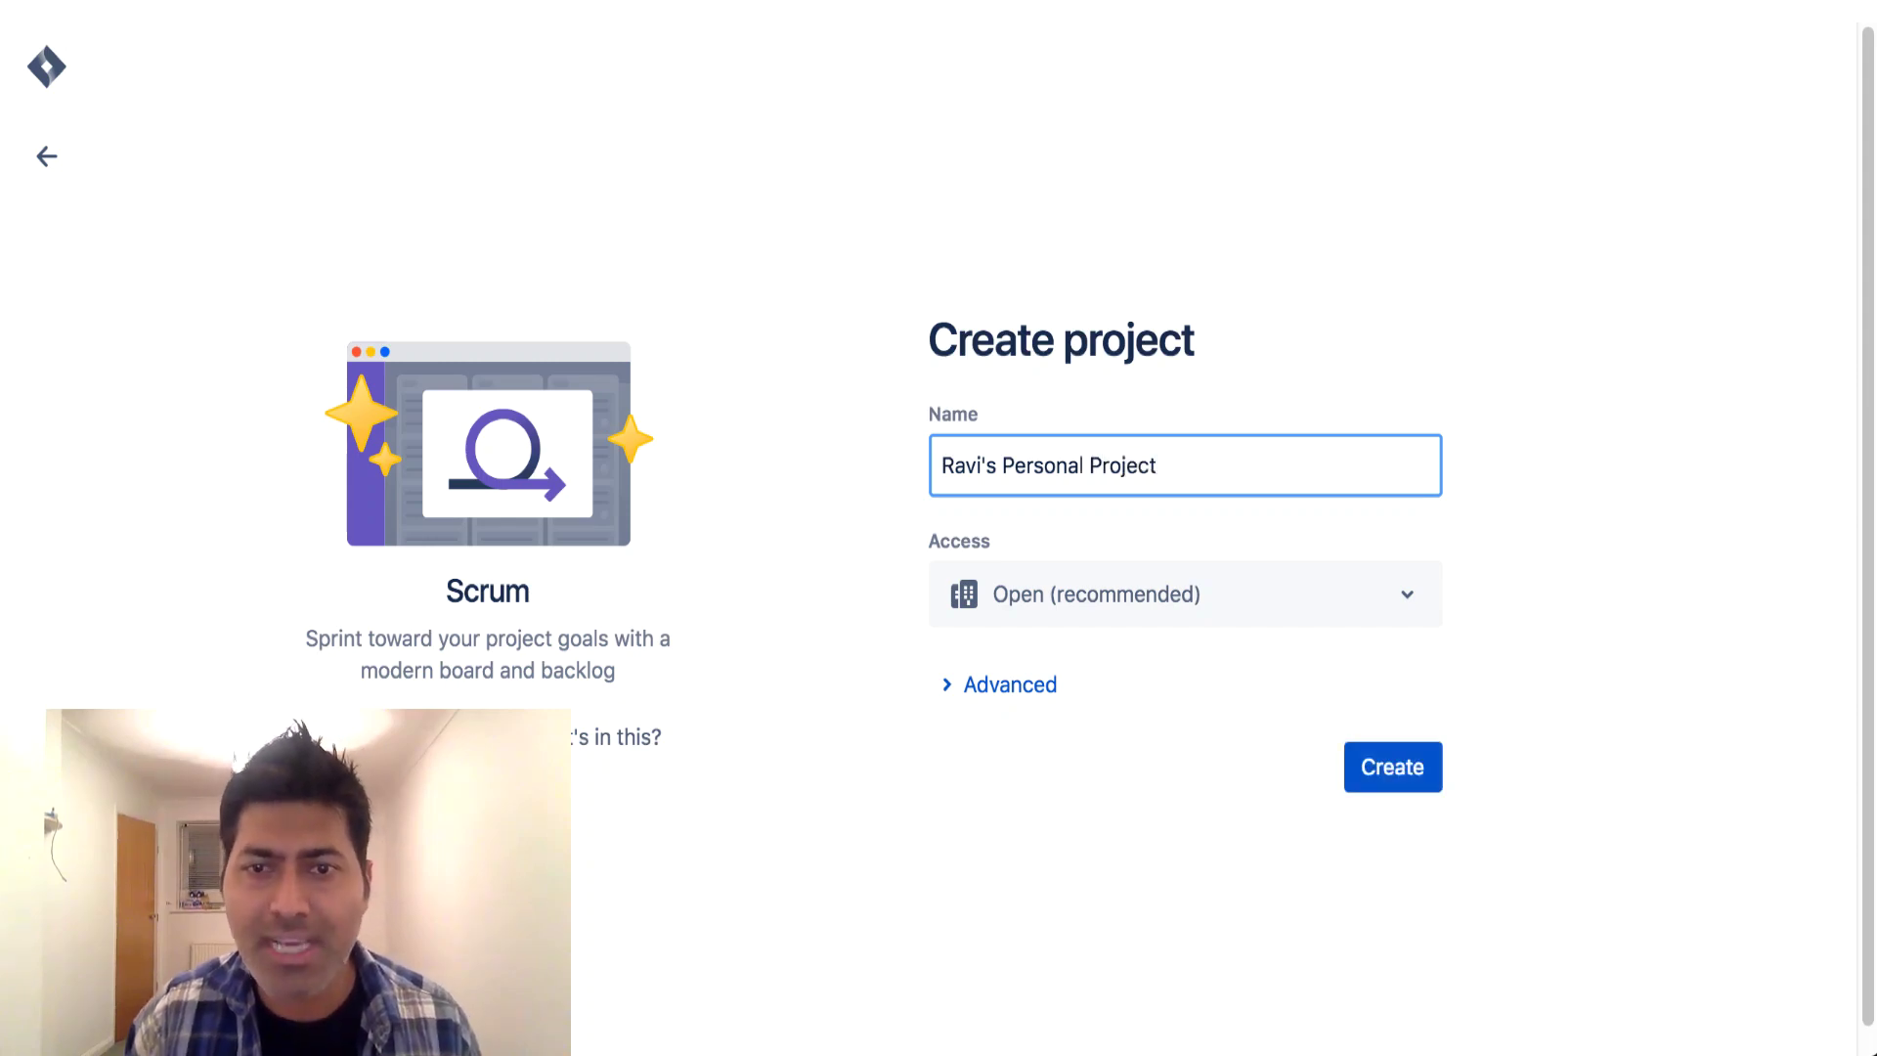
Step: Review the access levels, the advanced options and the project key's explanation in the project creation form
{"action": "left_click", "coordinate": [1340, 619]}
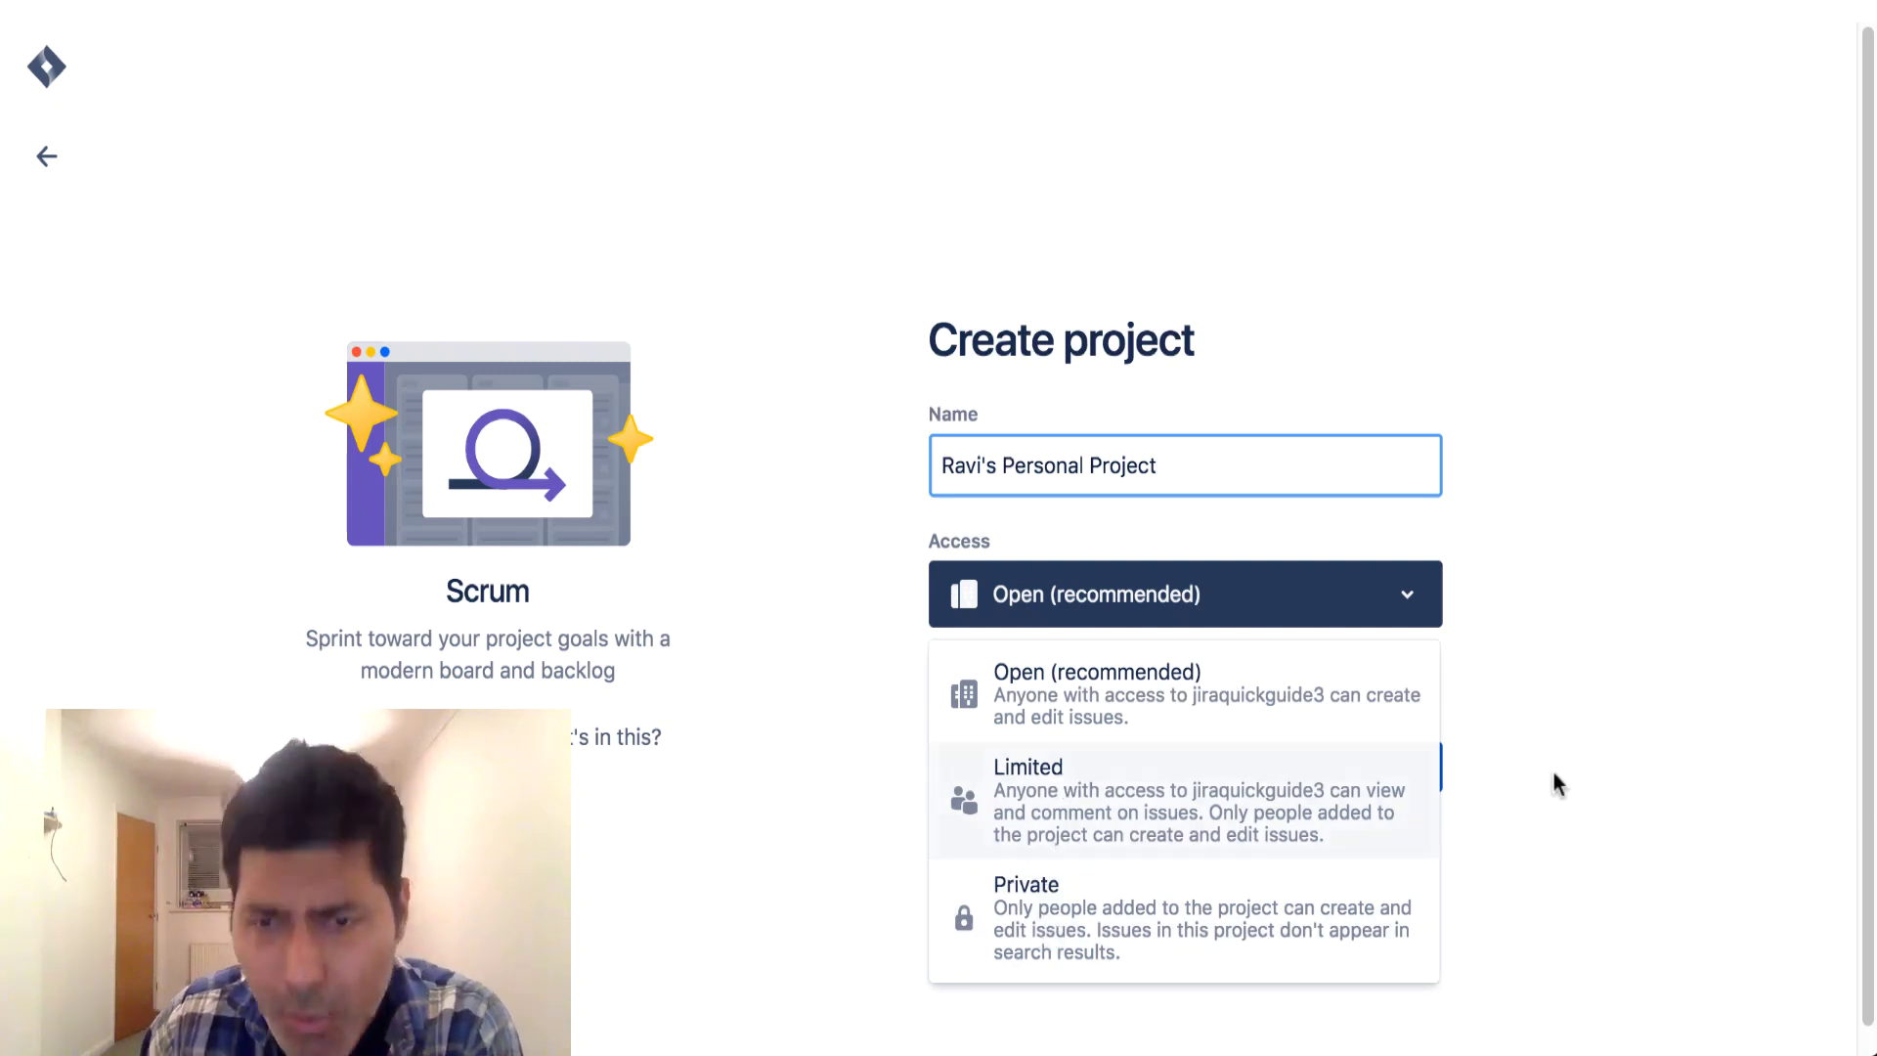
{"action": "left_click", "coordinate": [1575, 748]}
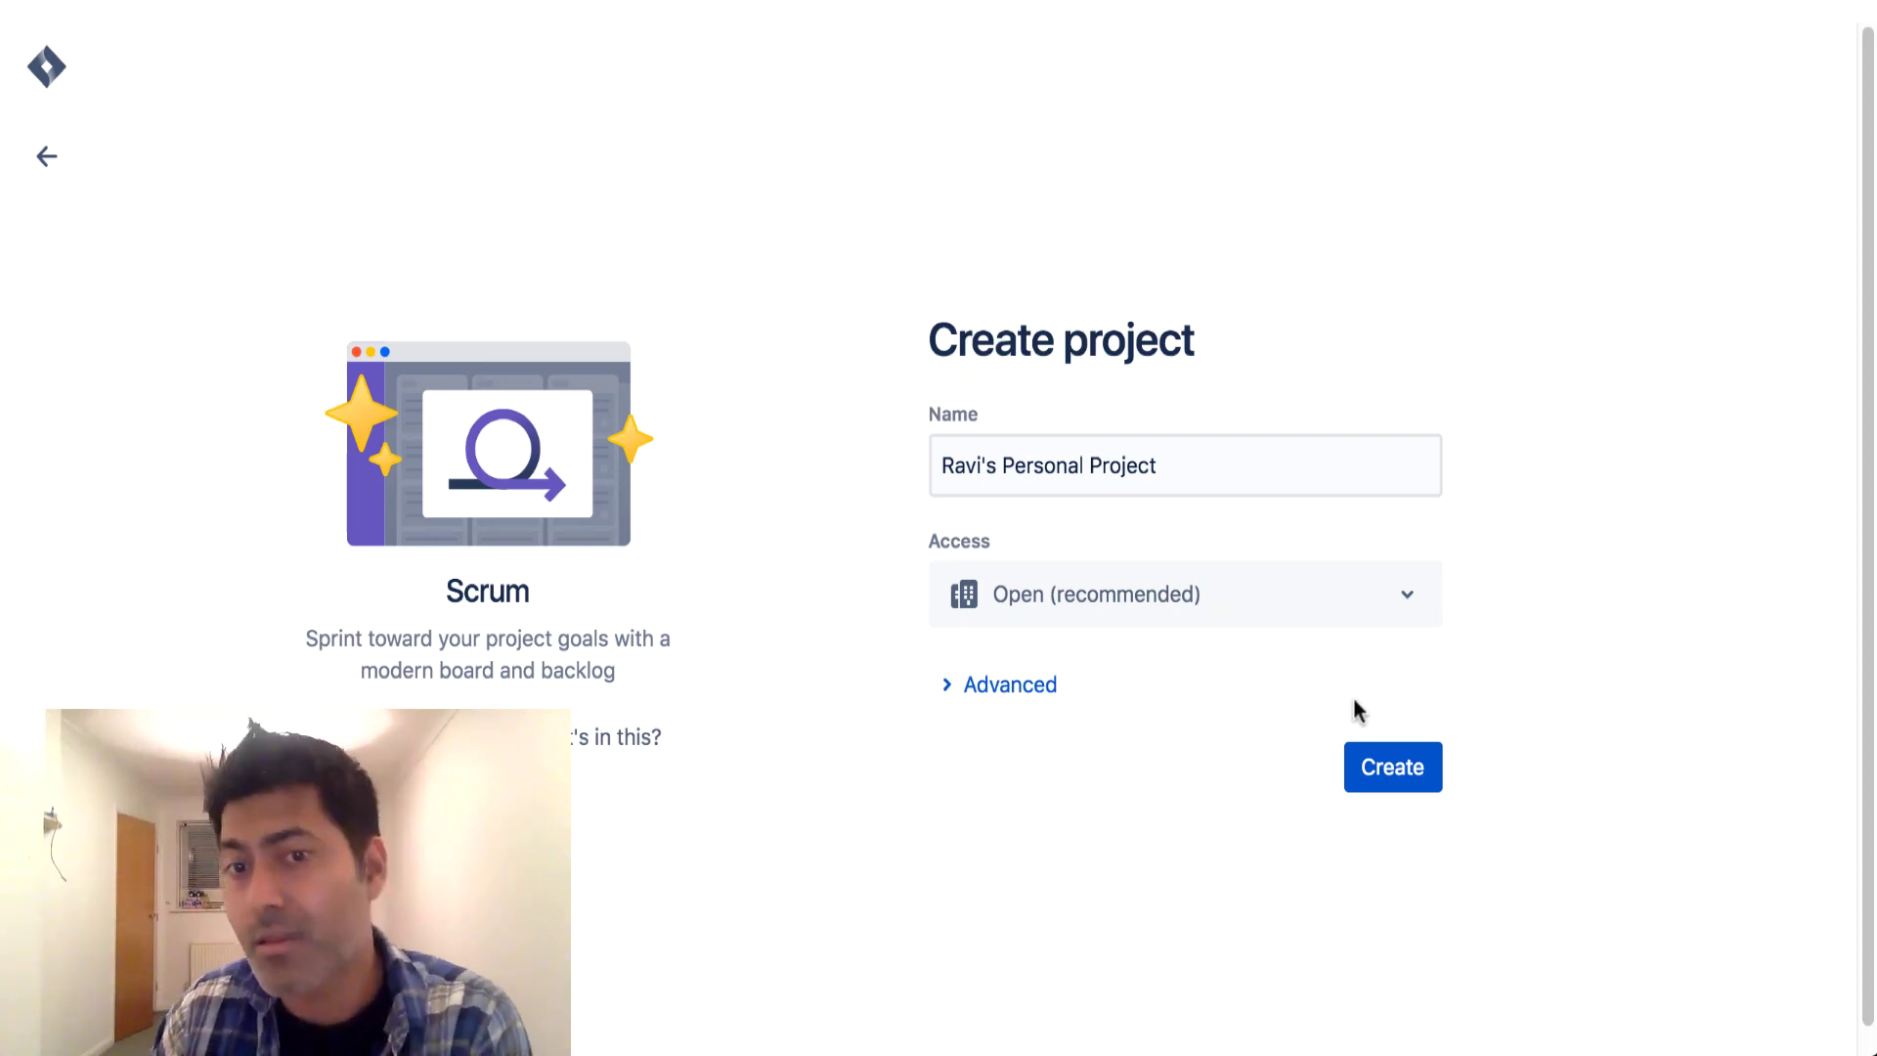
{"action": "left_click", "coordinate": [1044, 692]}
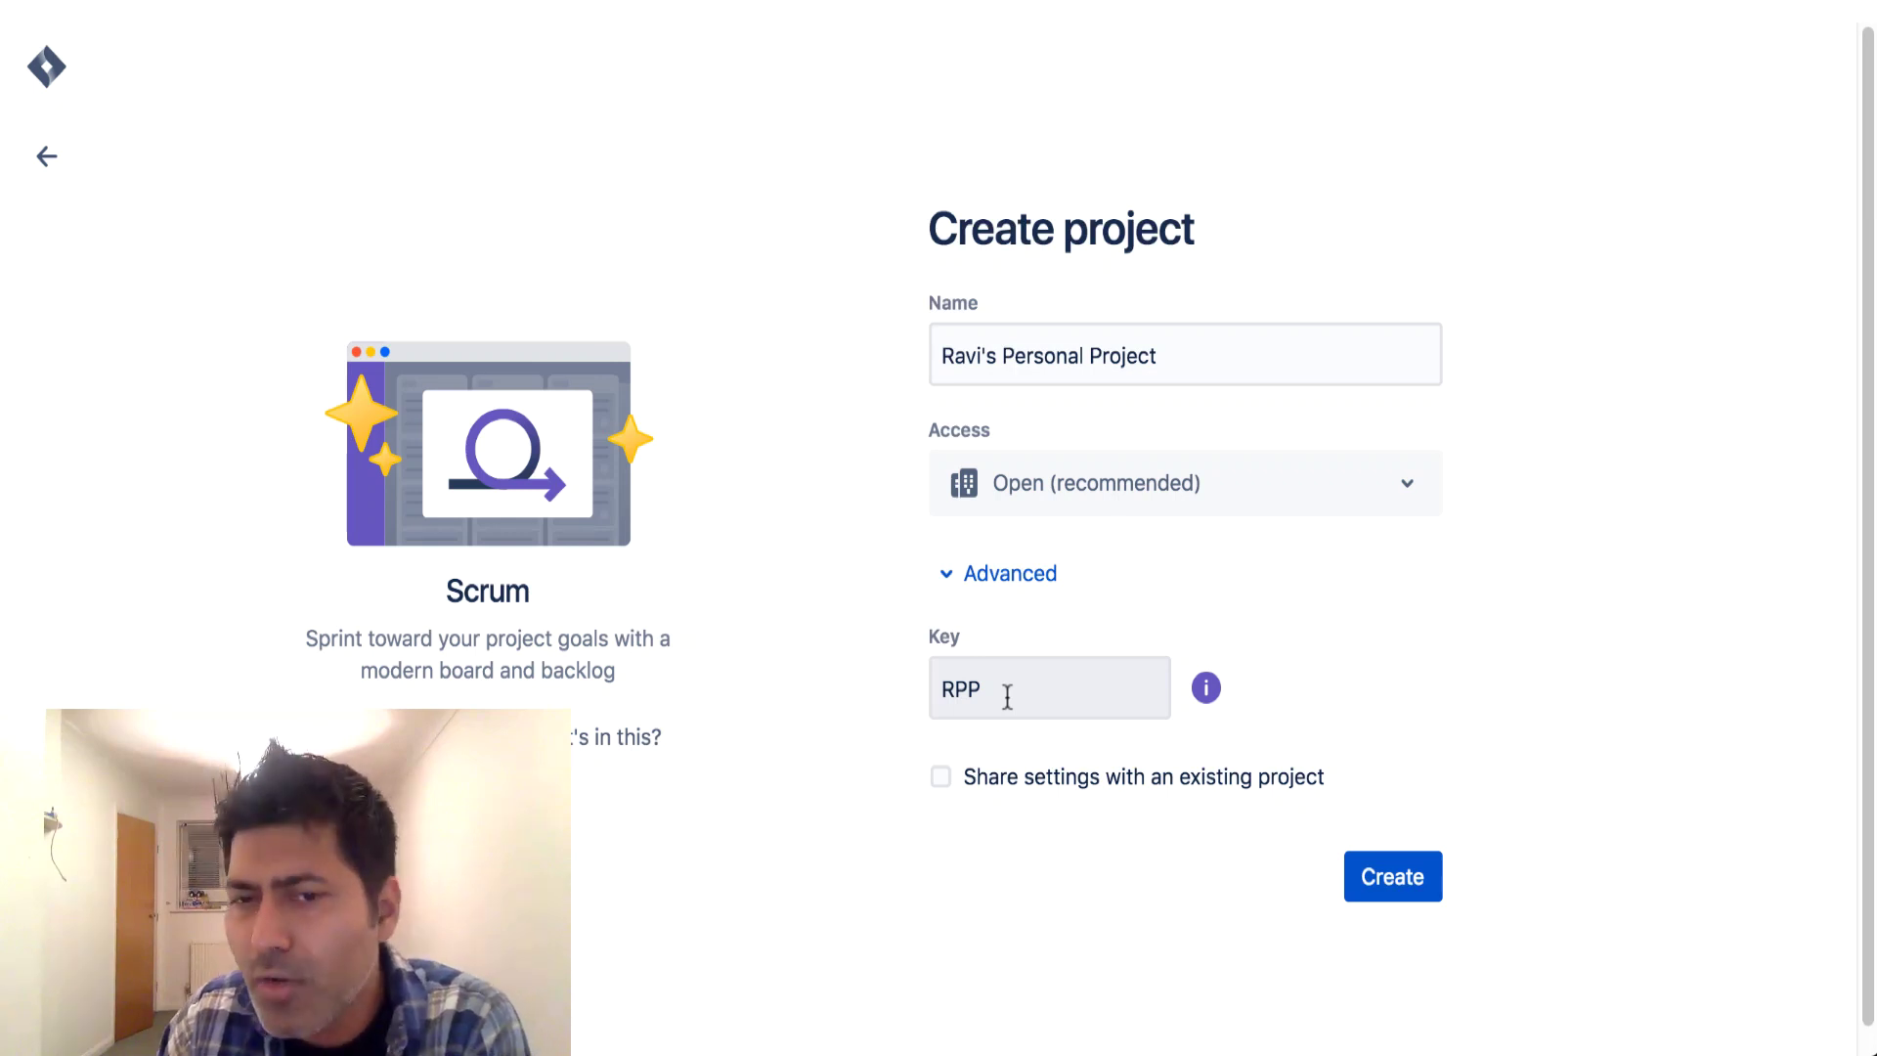
{"action": "left_click", "coordinate": [1015, 696]}
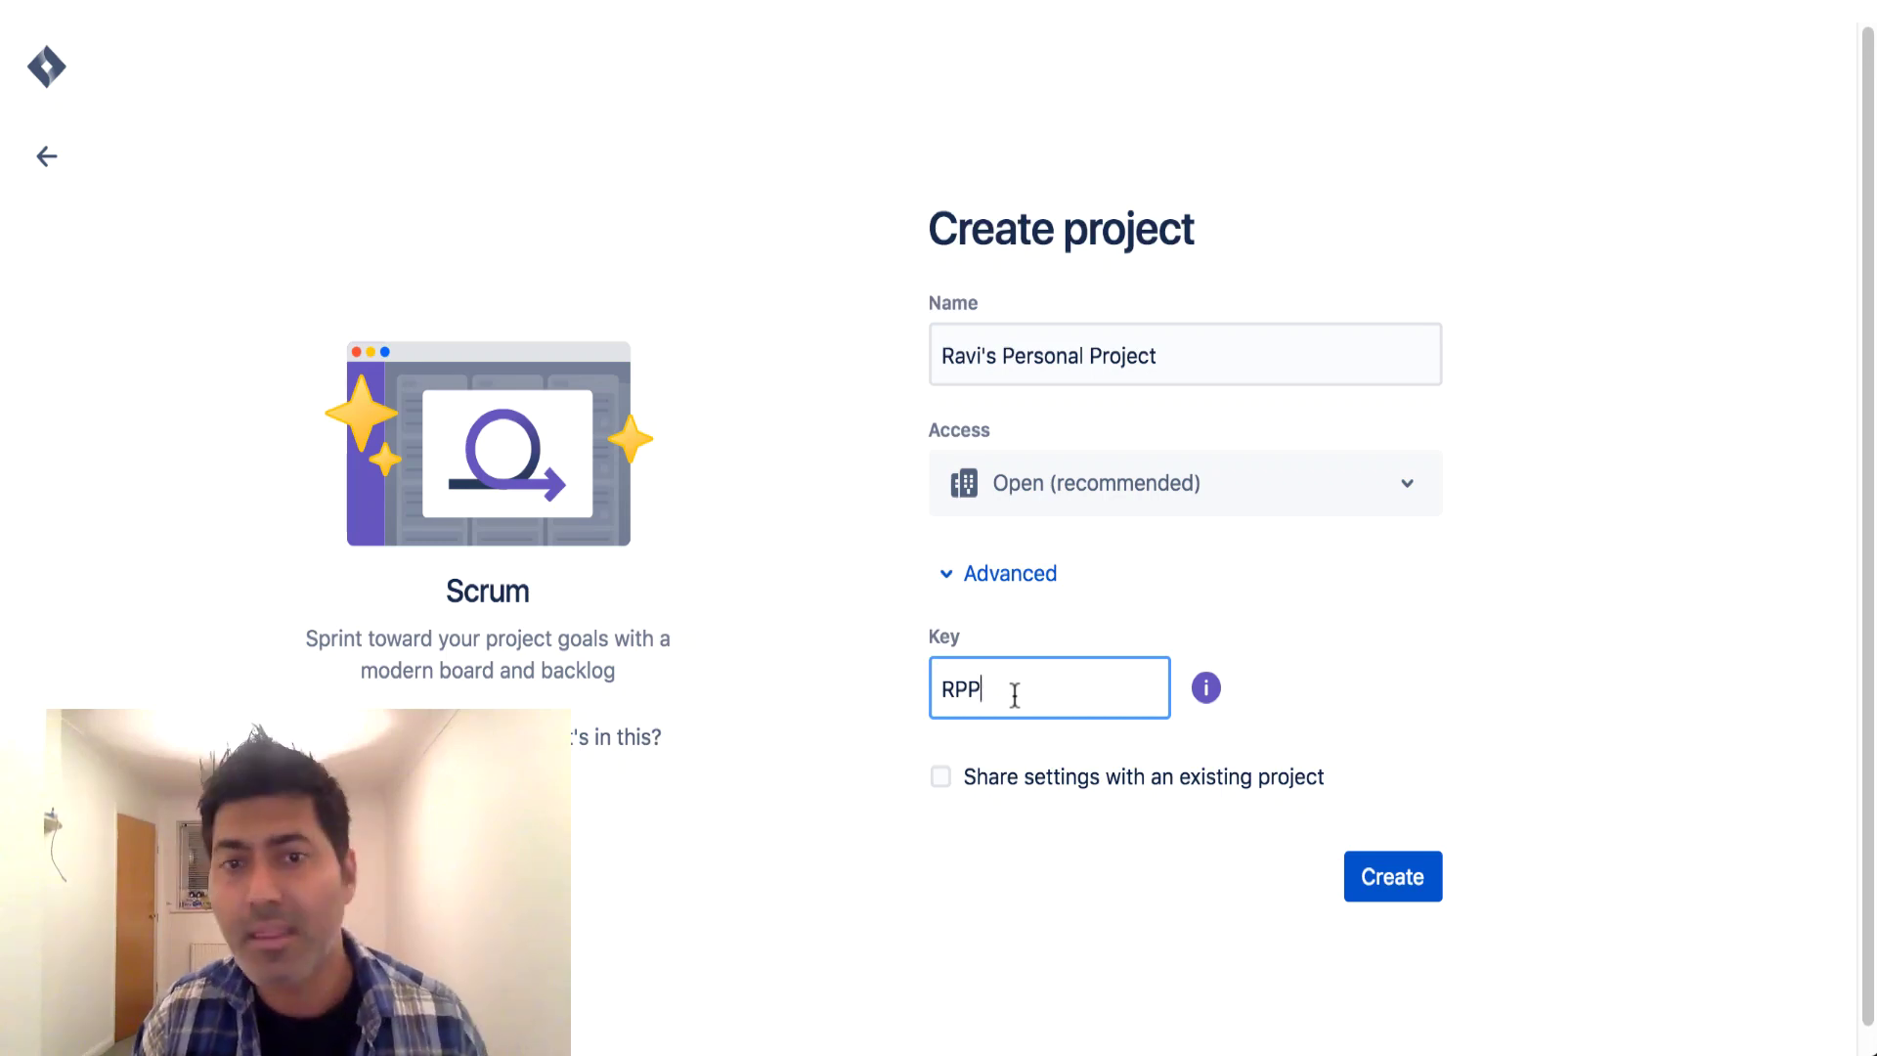
{"action": "left_click", "coordinate": [1206, 689]}
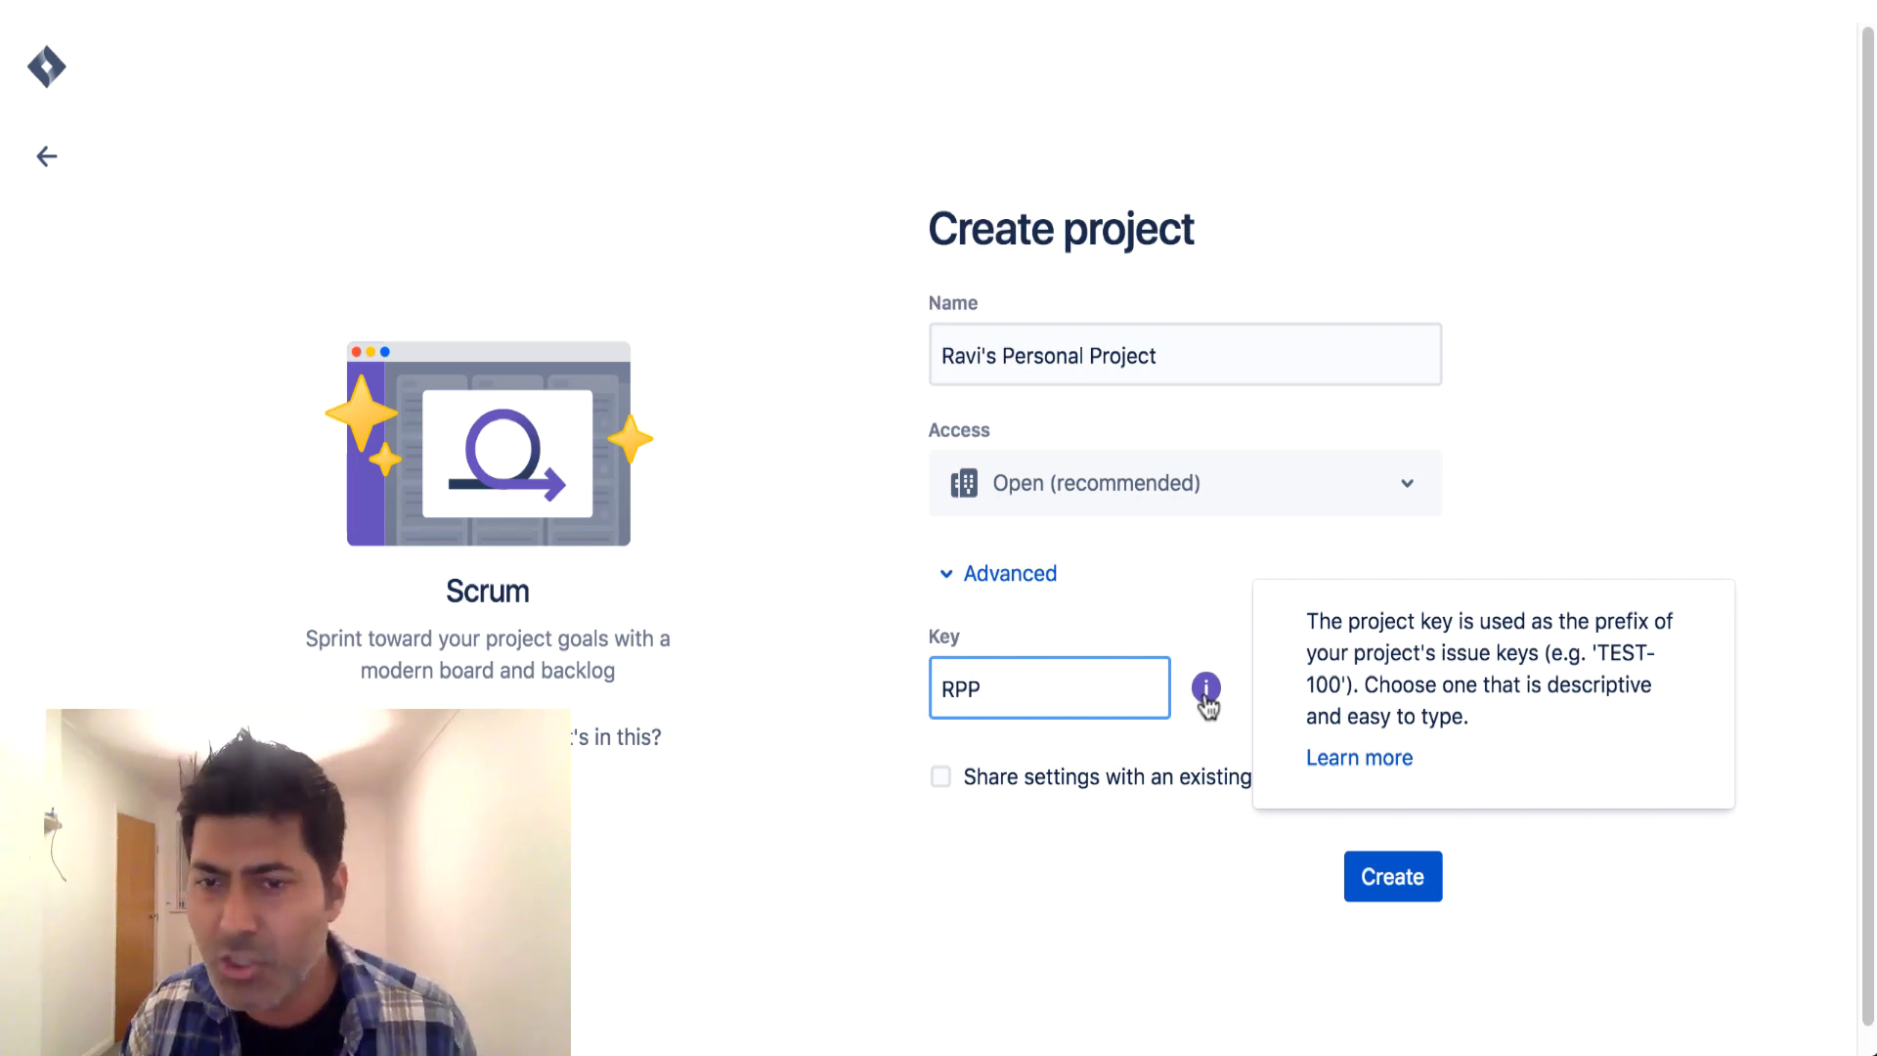
{"action": "left_click", "coordinate": [1221, 653]}
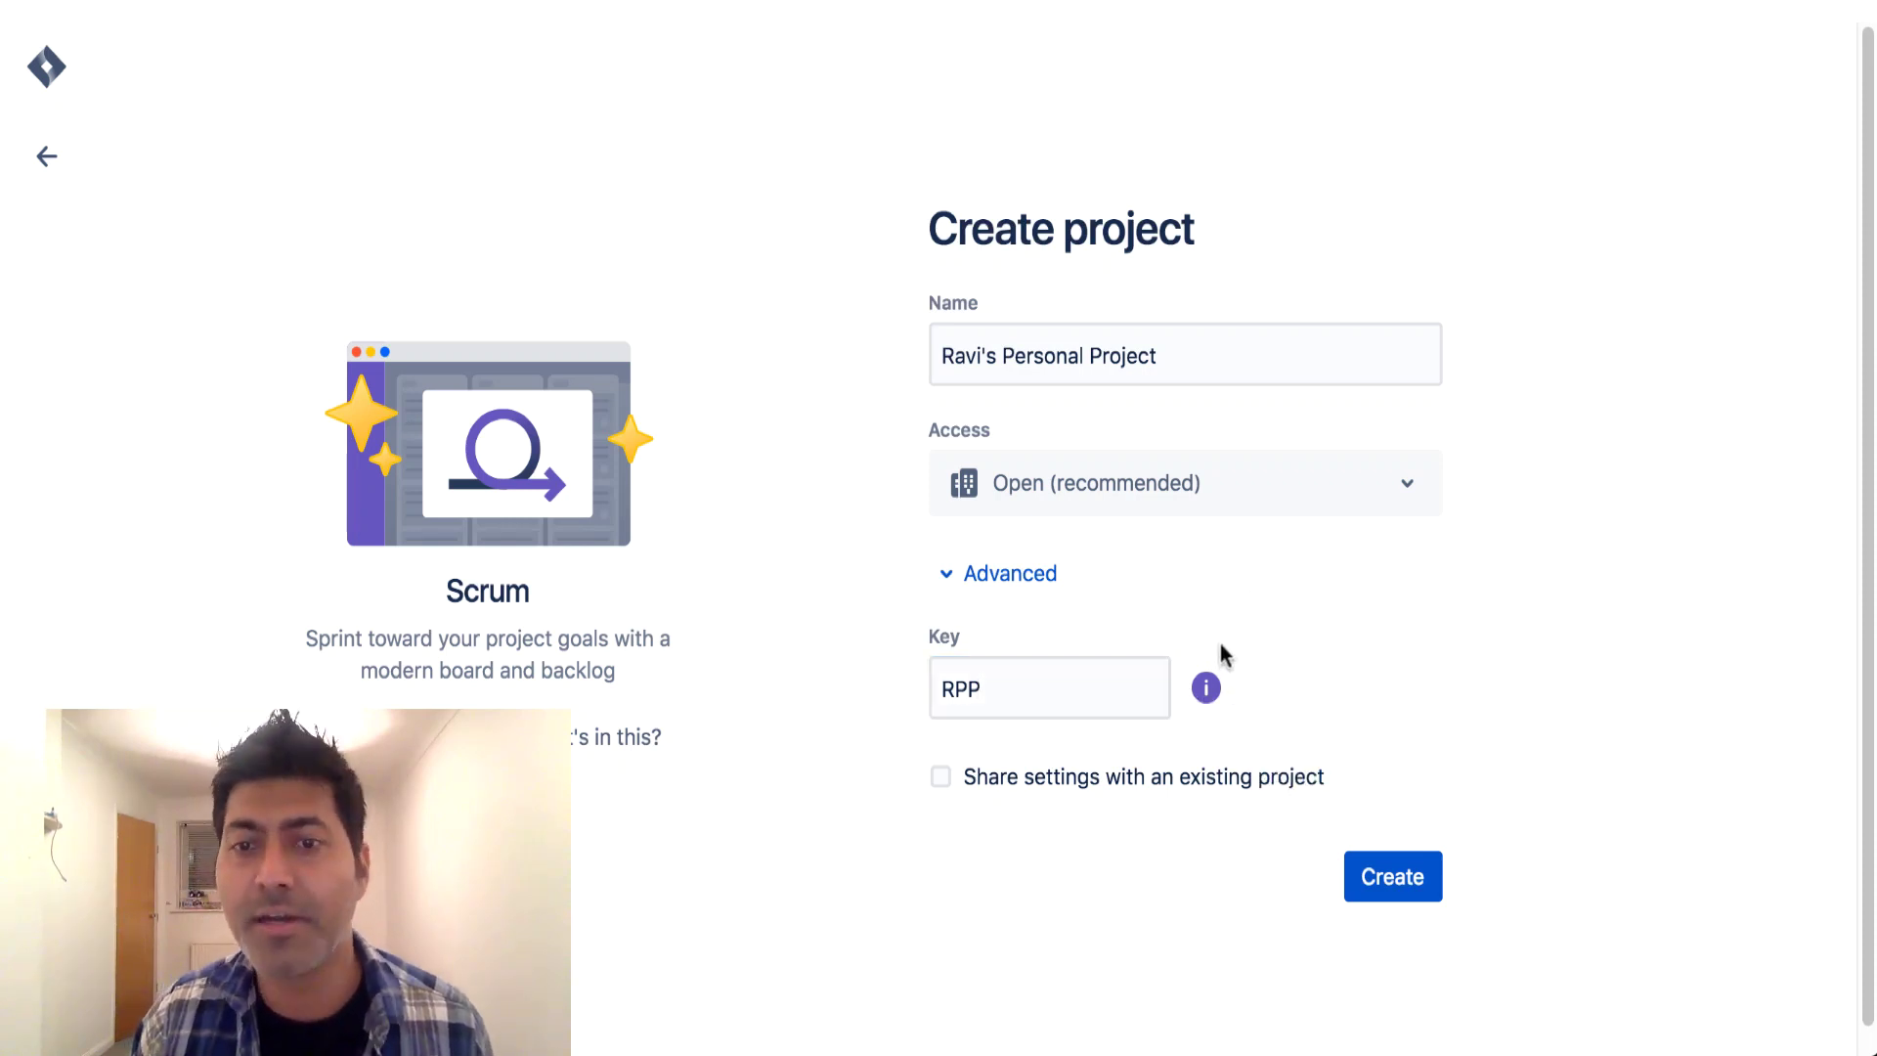
Step: Create the Scrum project and dismiss the welcome banner on its backlog
{"action": "left_click", "coordinate": [1387, 892]}
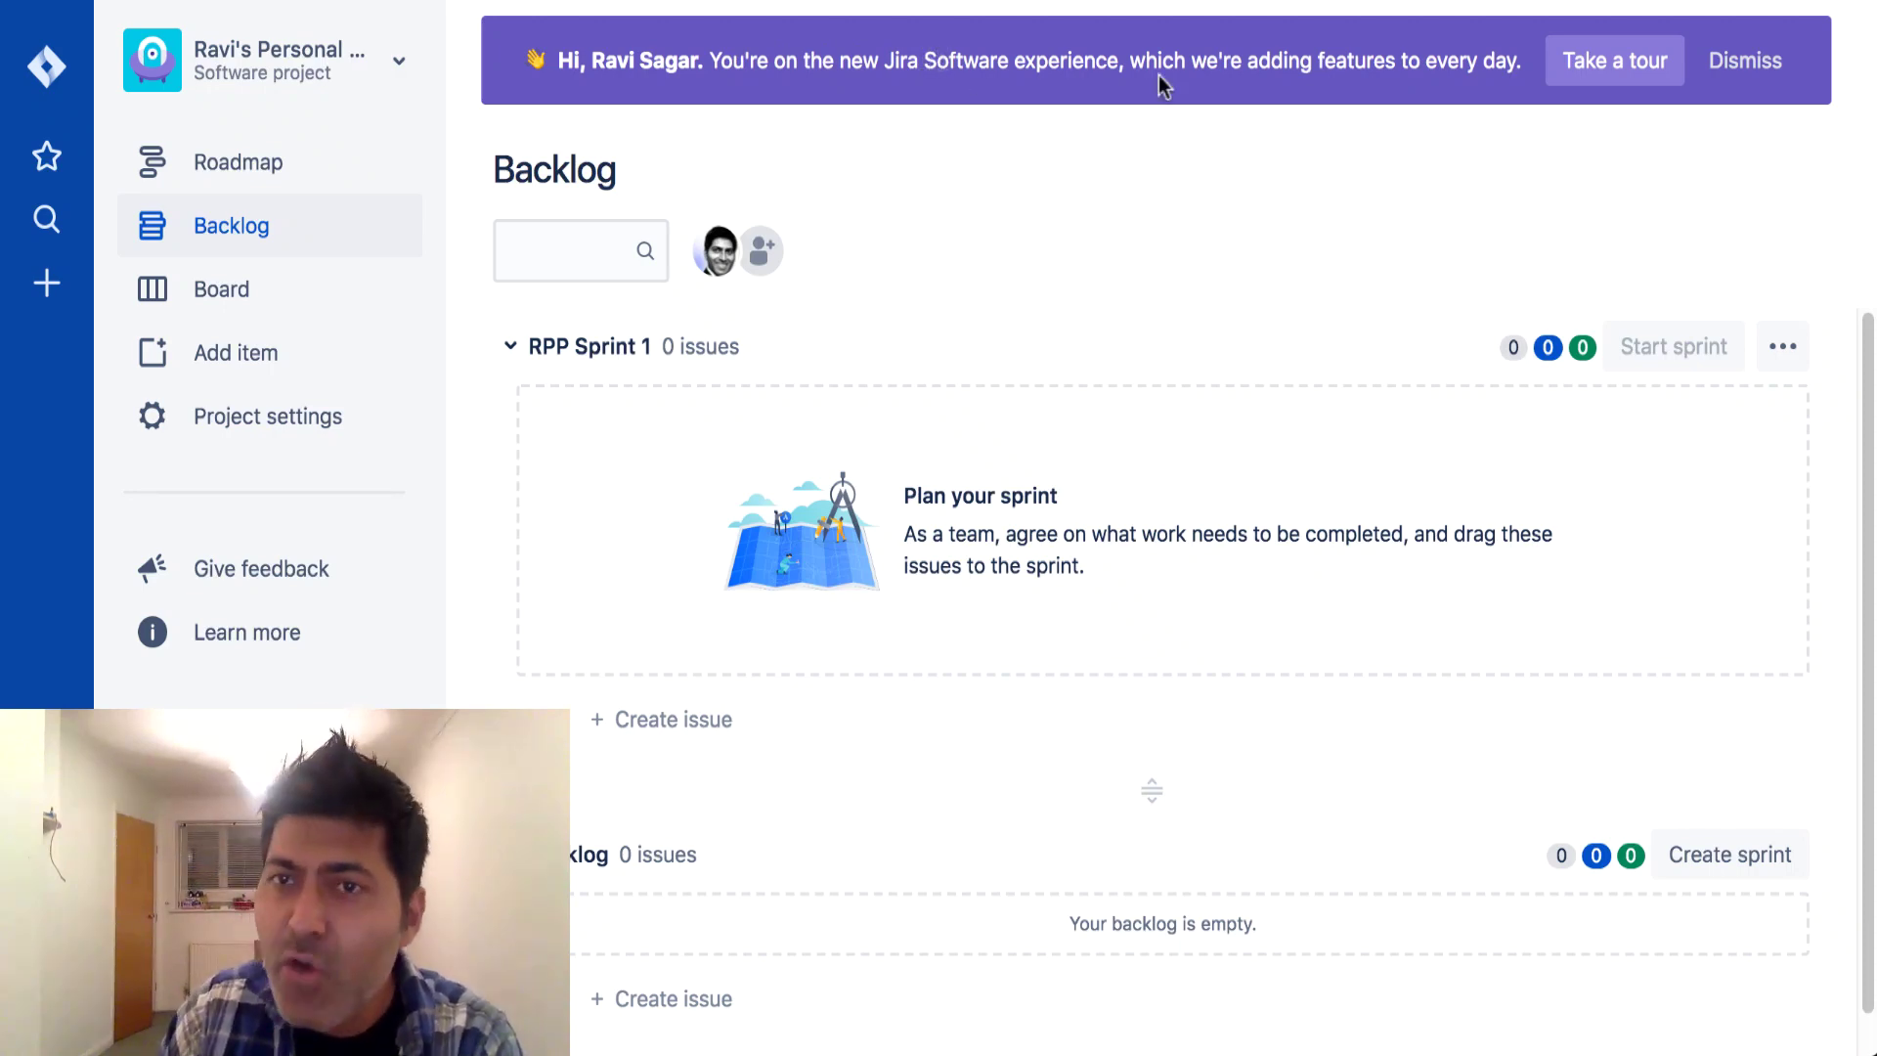
{"action": "left_click", "coordinate": [1738, 68]}
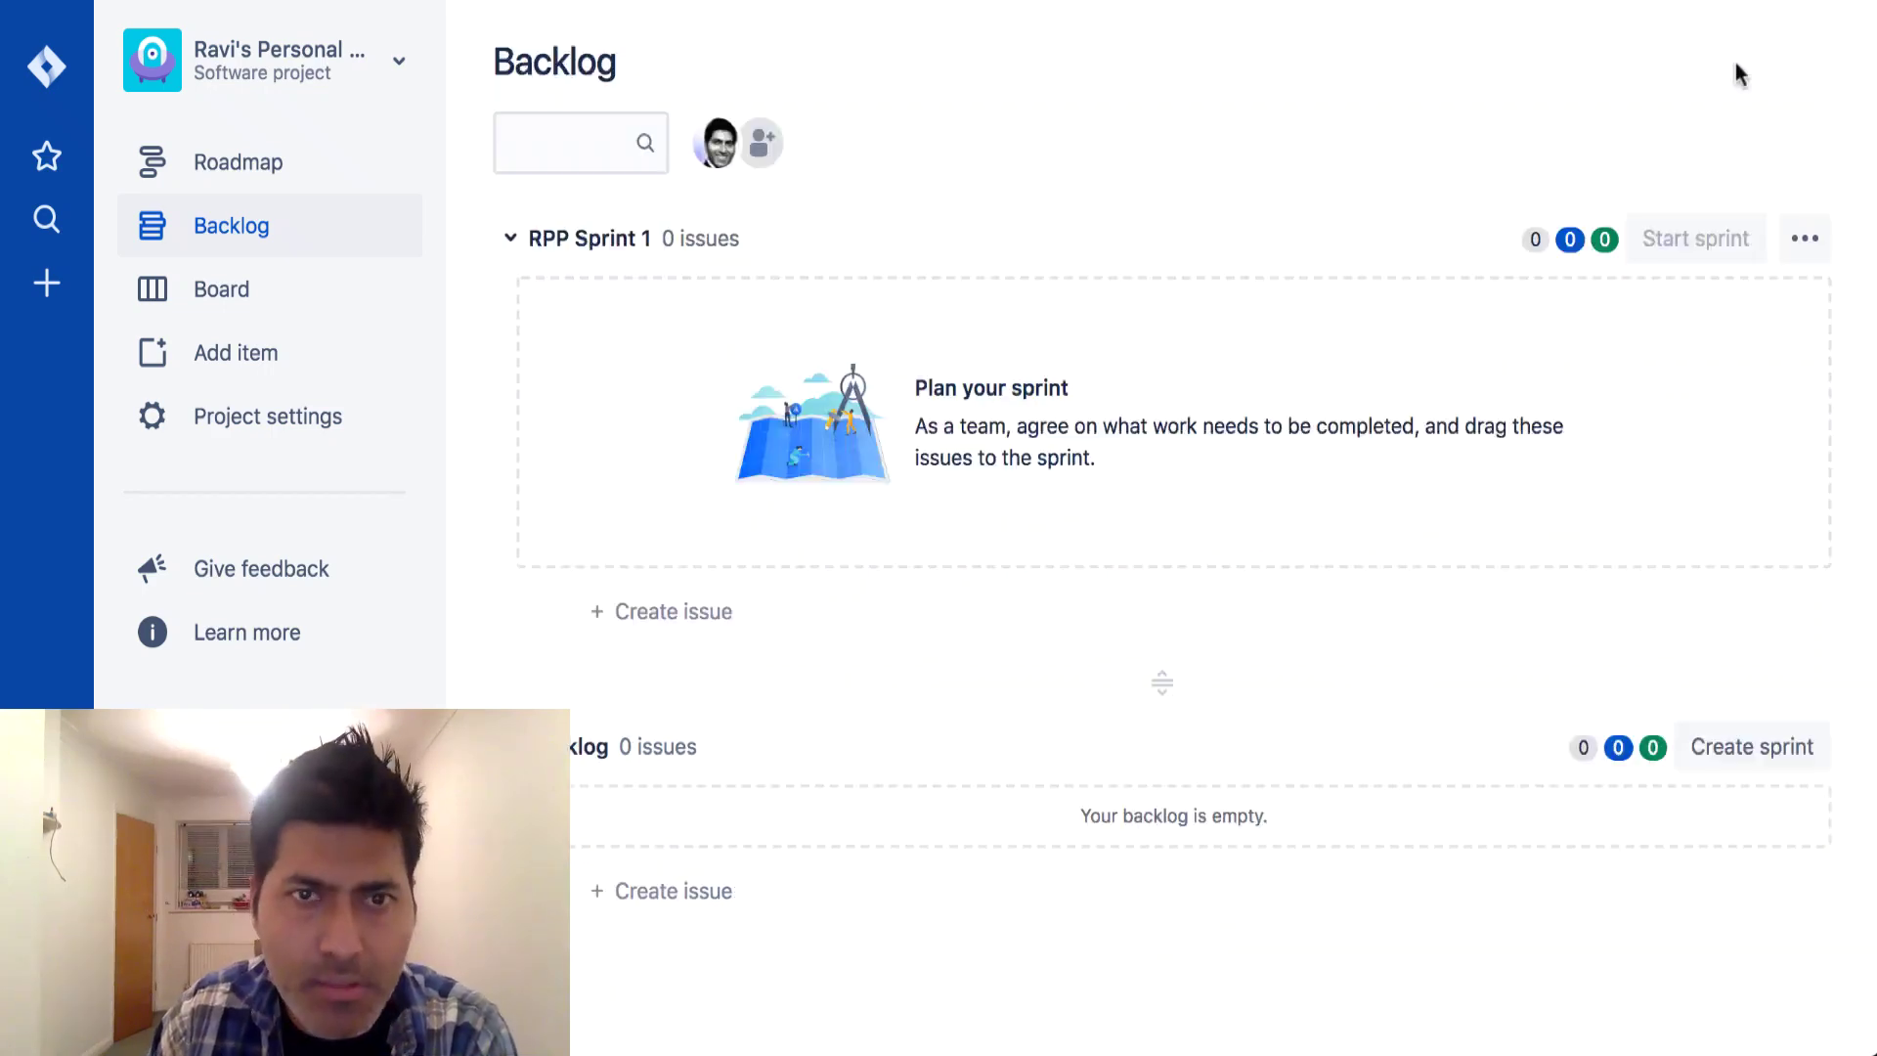
{"action": "left_click", "coordinate": [243, 196]}
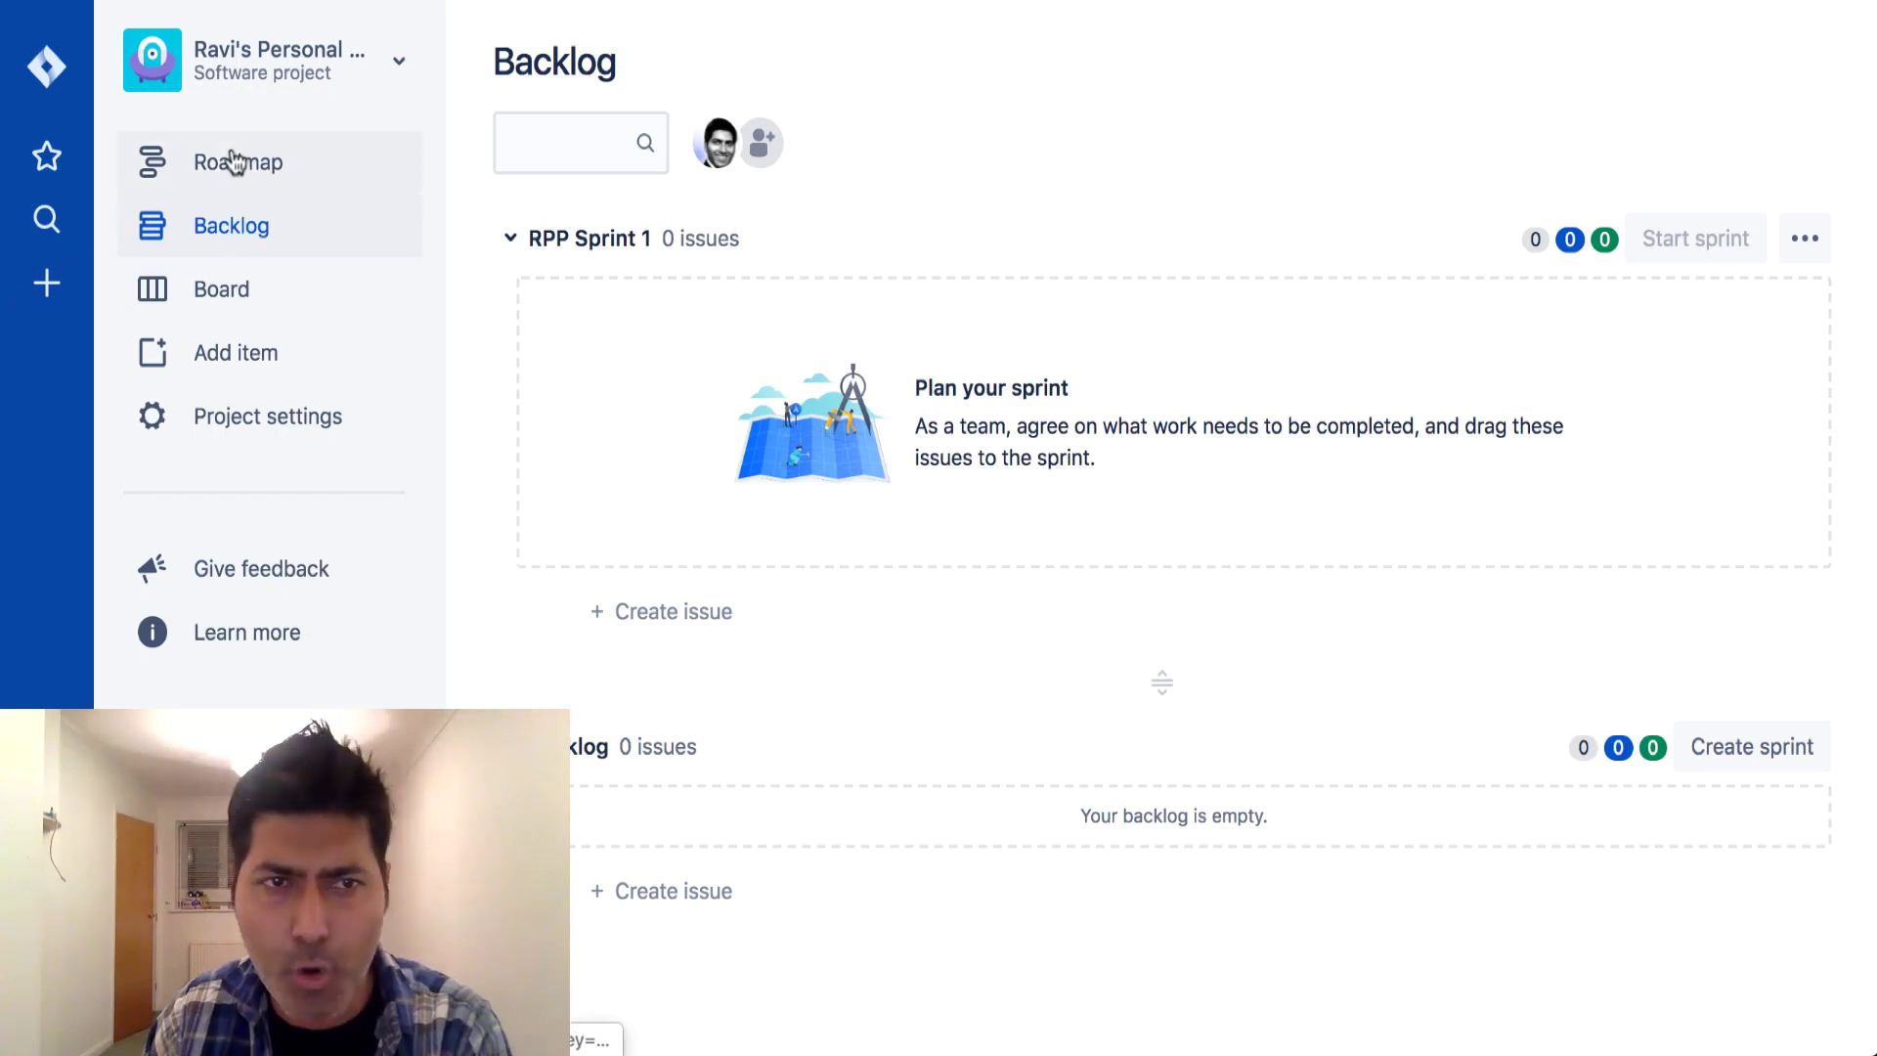
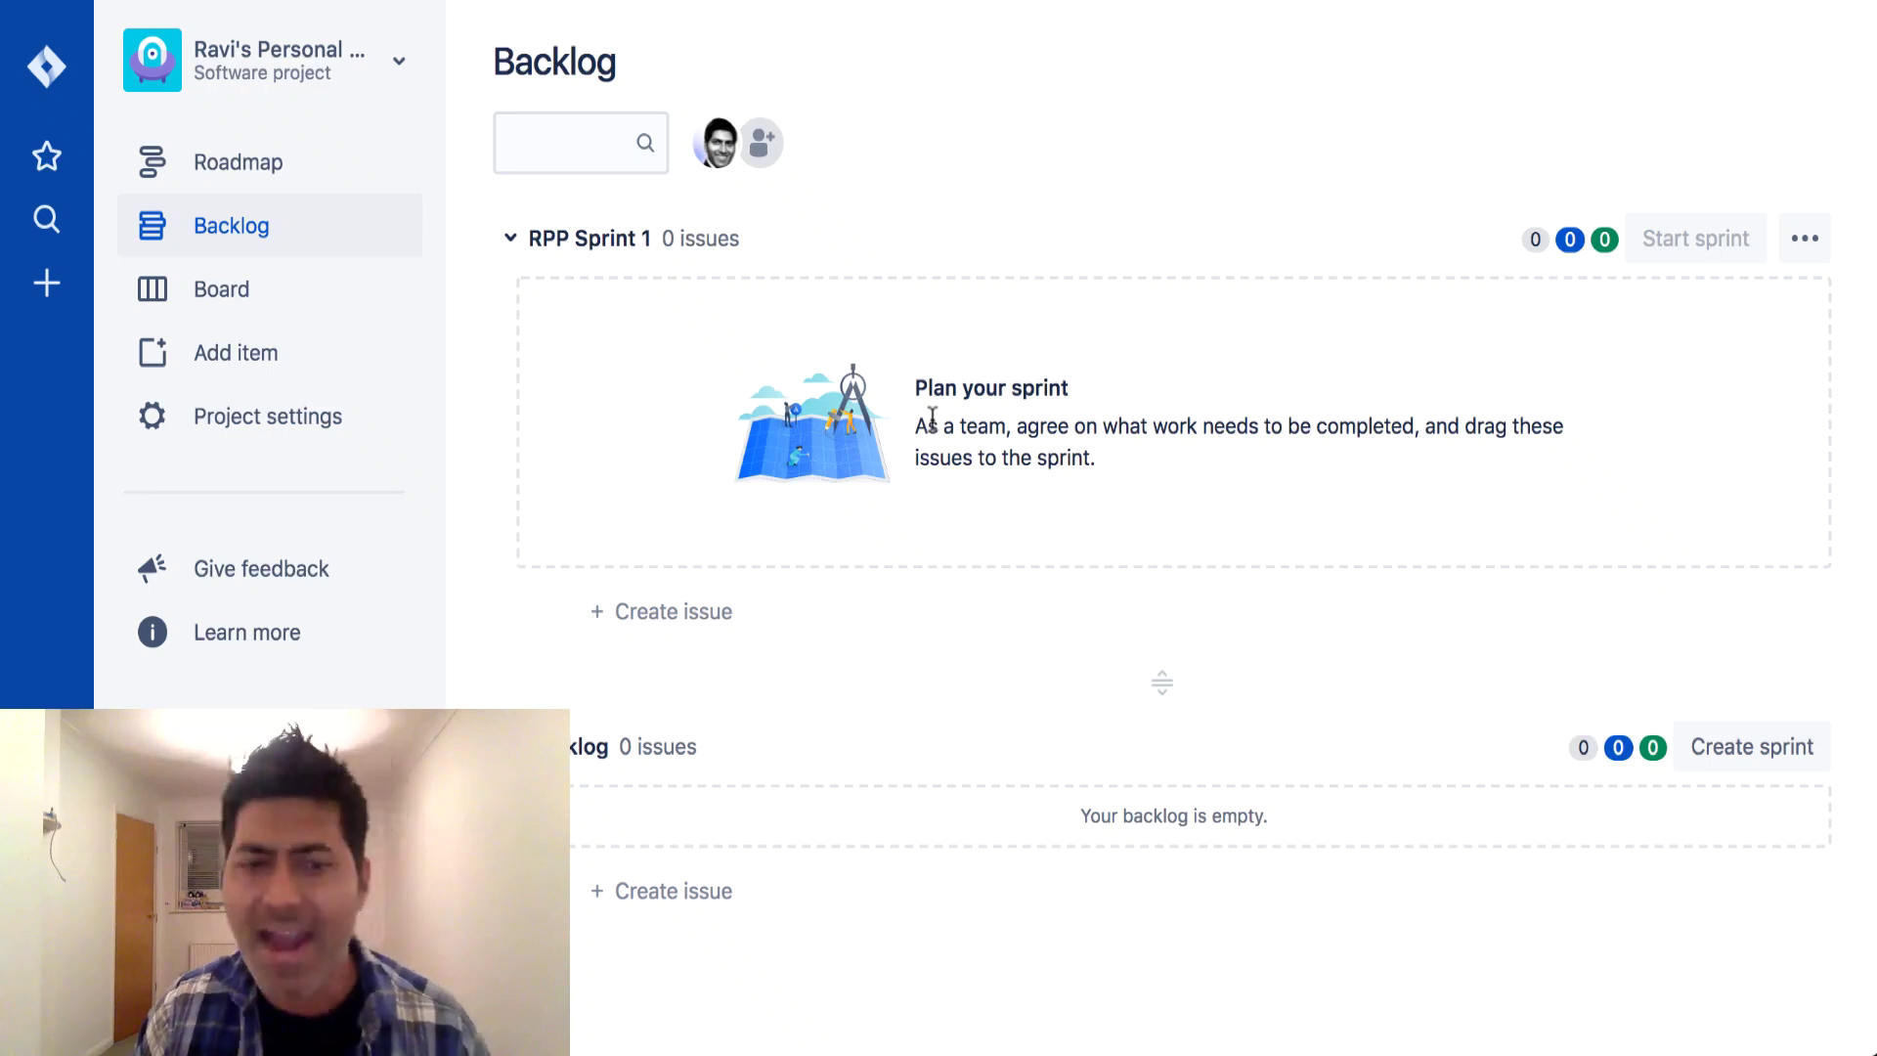
Step: Add four issues to the backlog named "issue 1", "issue 2", "story 1" and "story 2"
{"action": "left_click", "coordinate": [679, 894]}
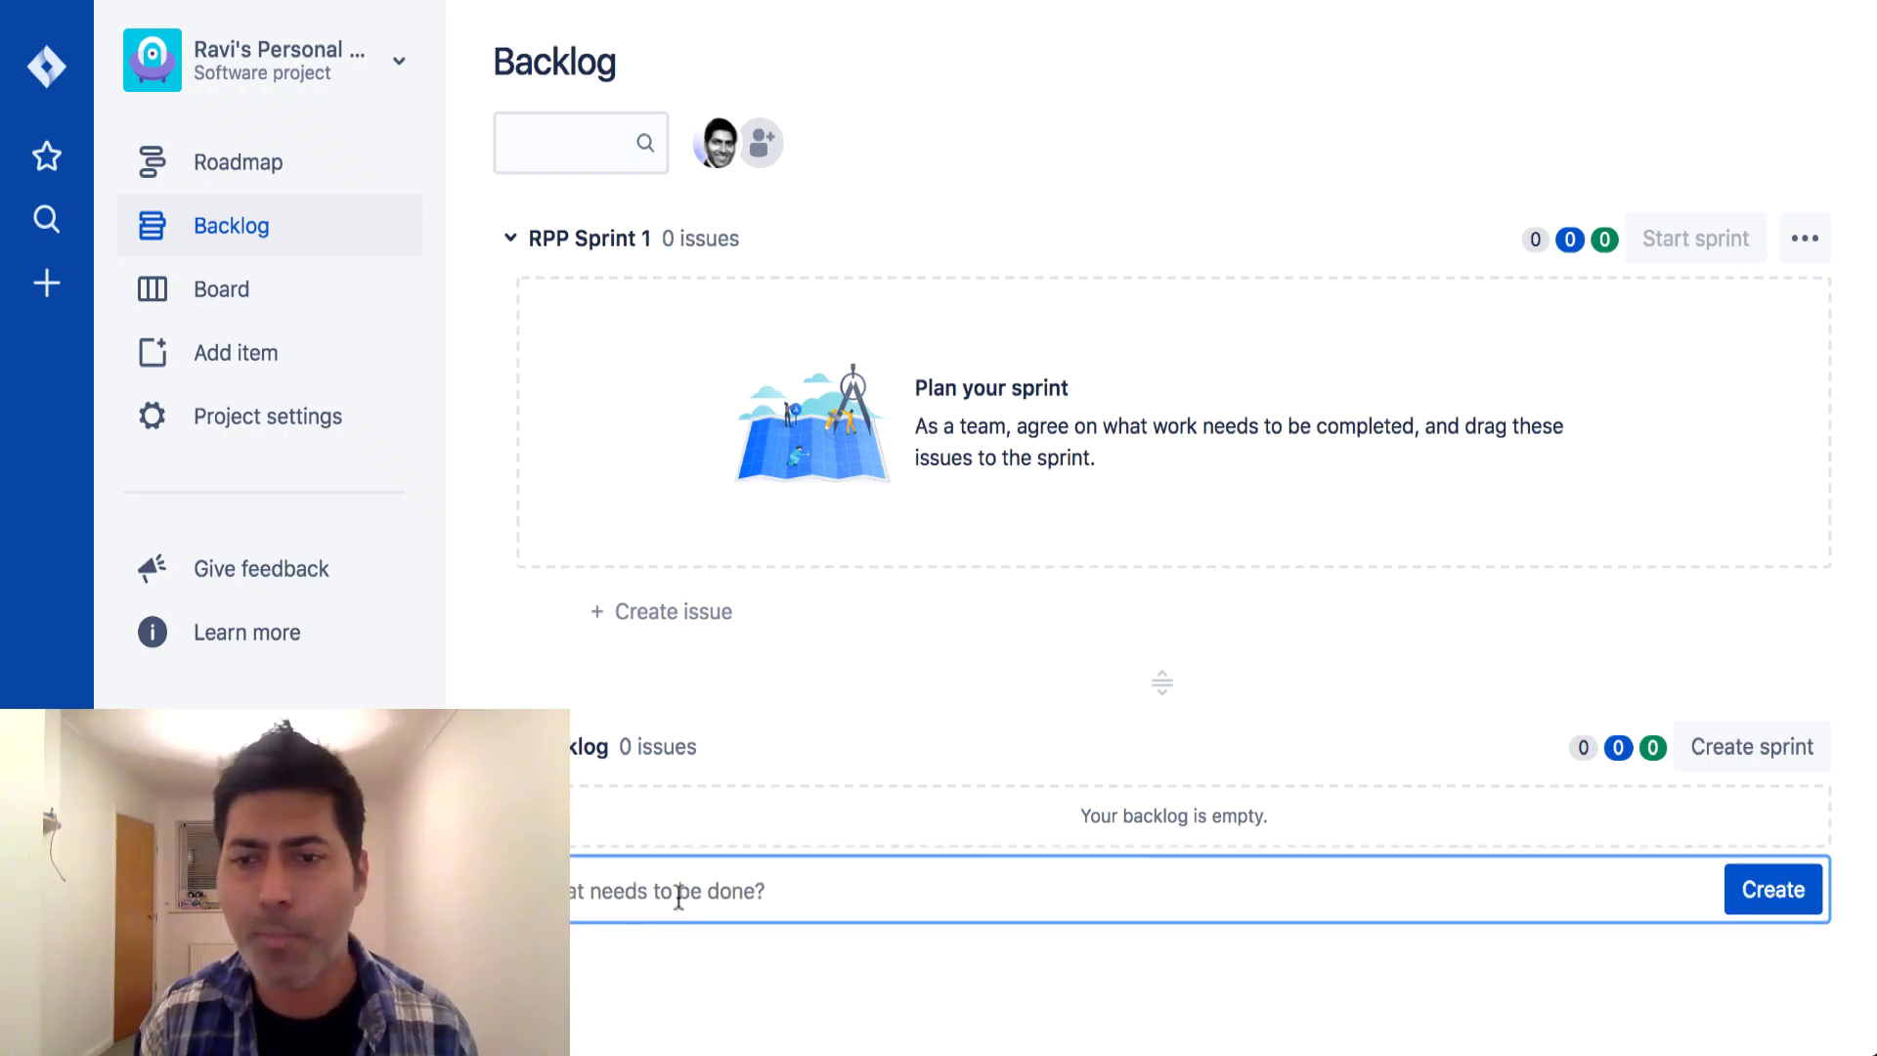
{"action": "type", "text": "issue 1"}
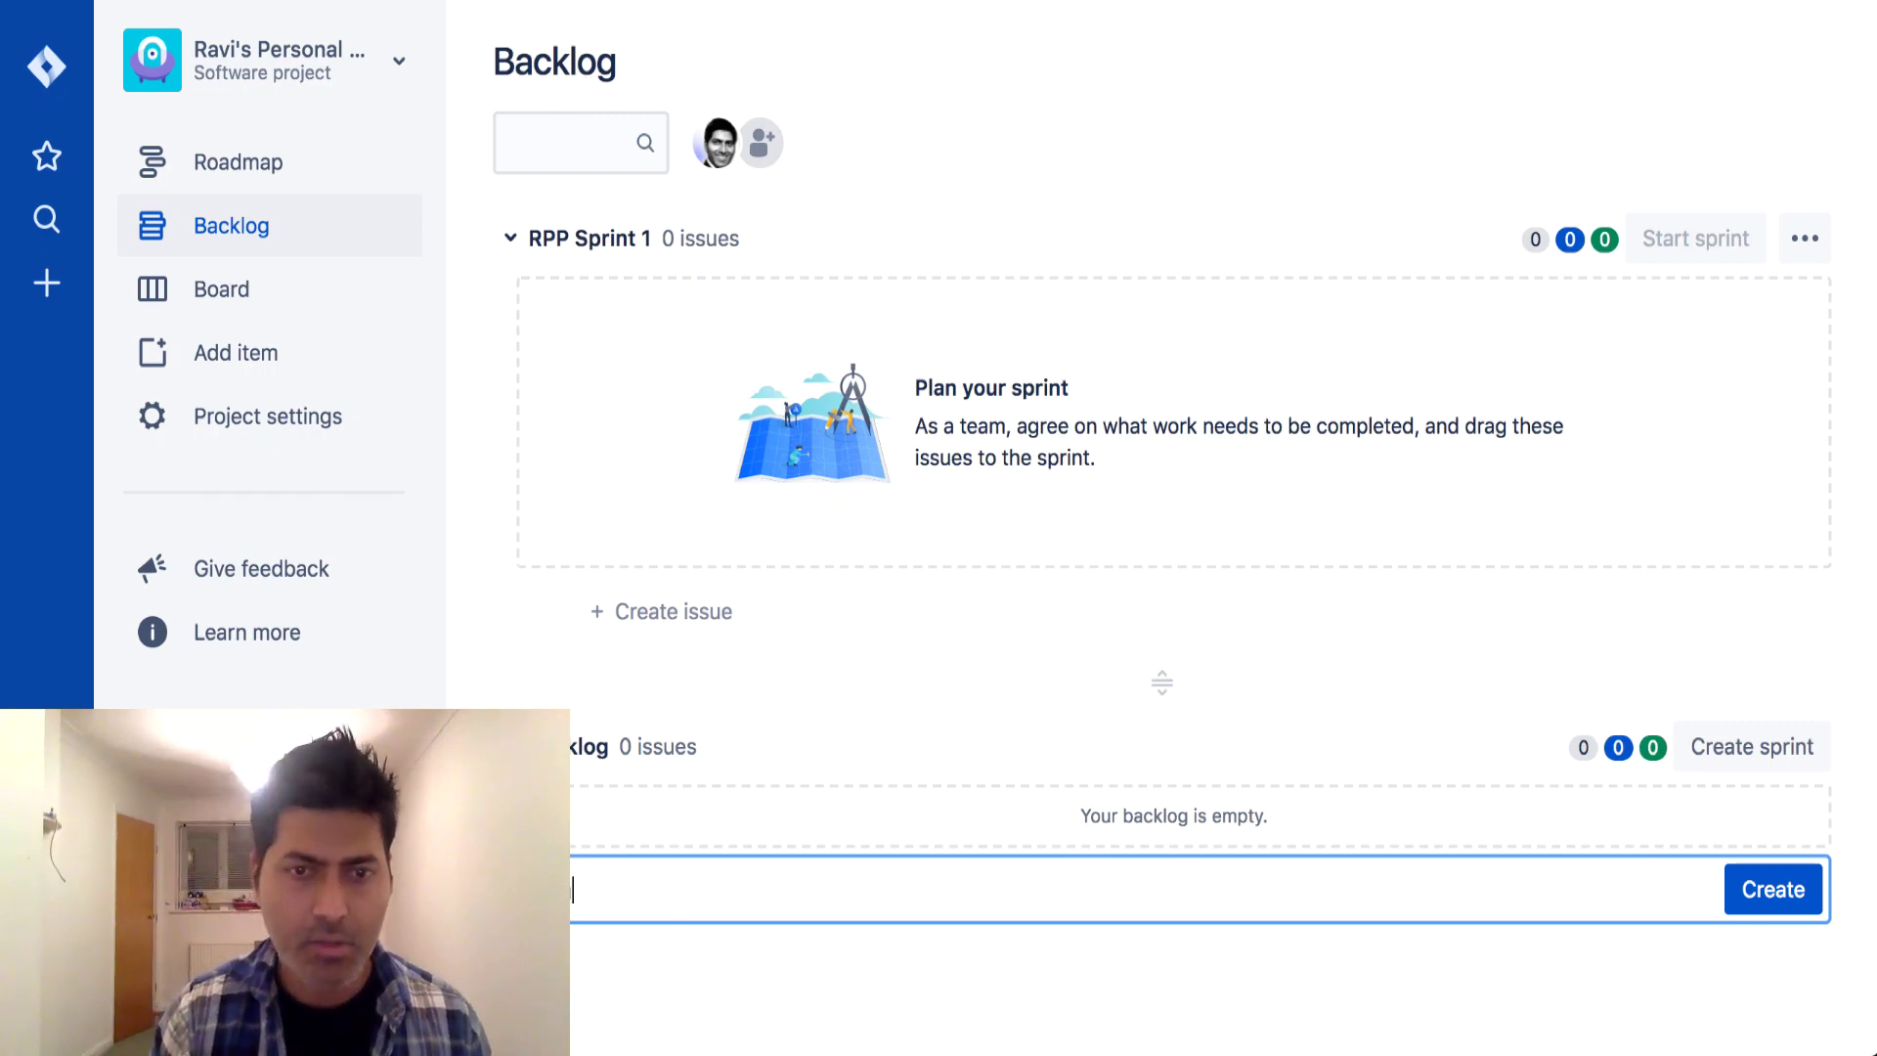
{"action": "key", "text": "Return"}
{"action": "type", "text": "issue"}
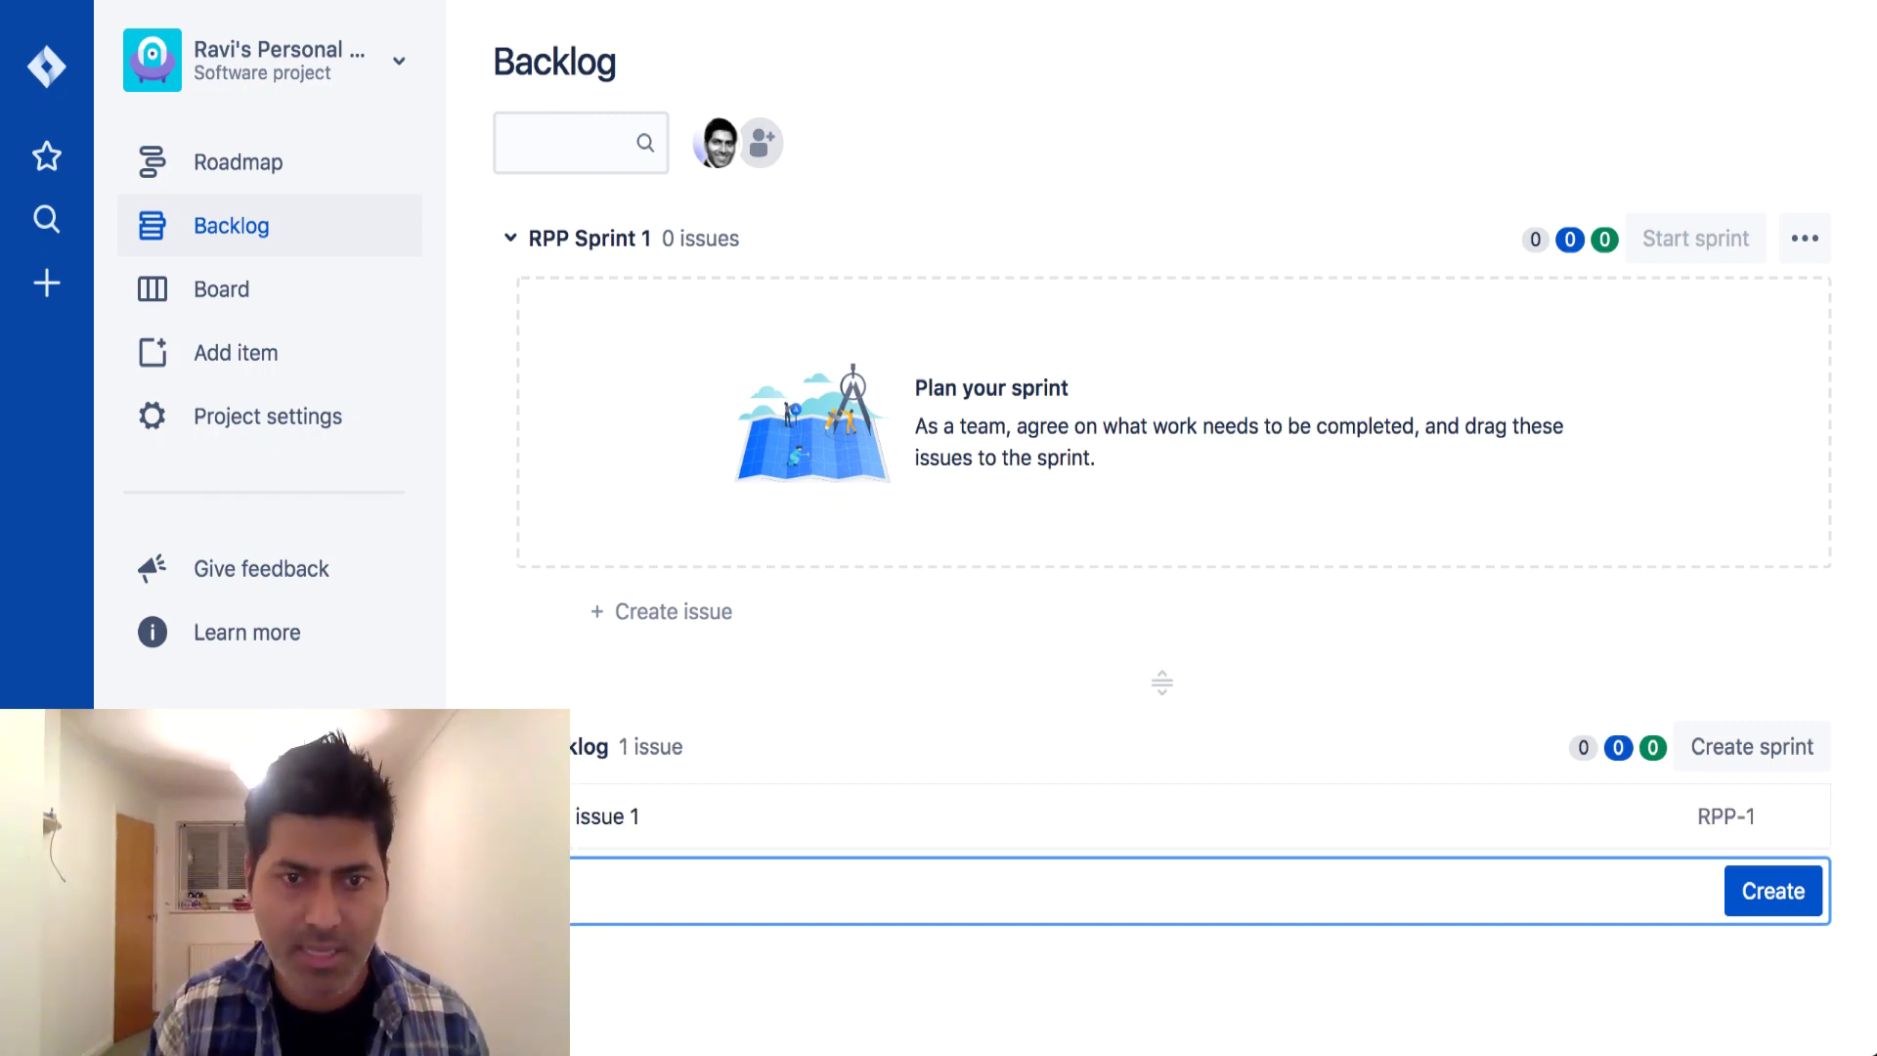
{"action": "type", "text": " 2"}
{"action": "key", "text": "Return"}
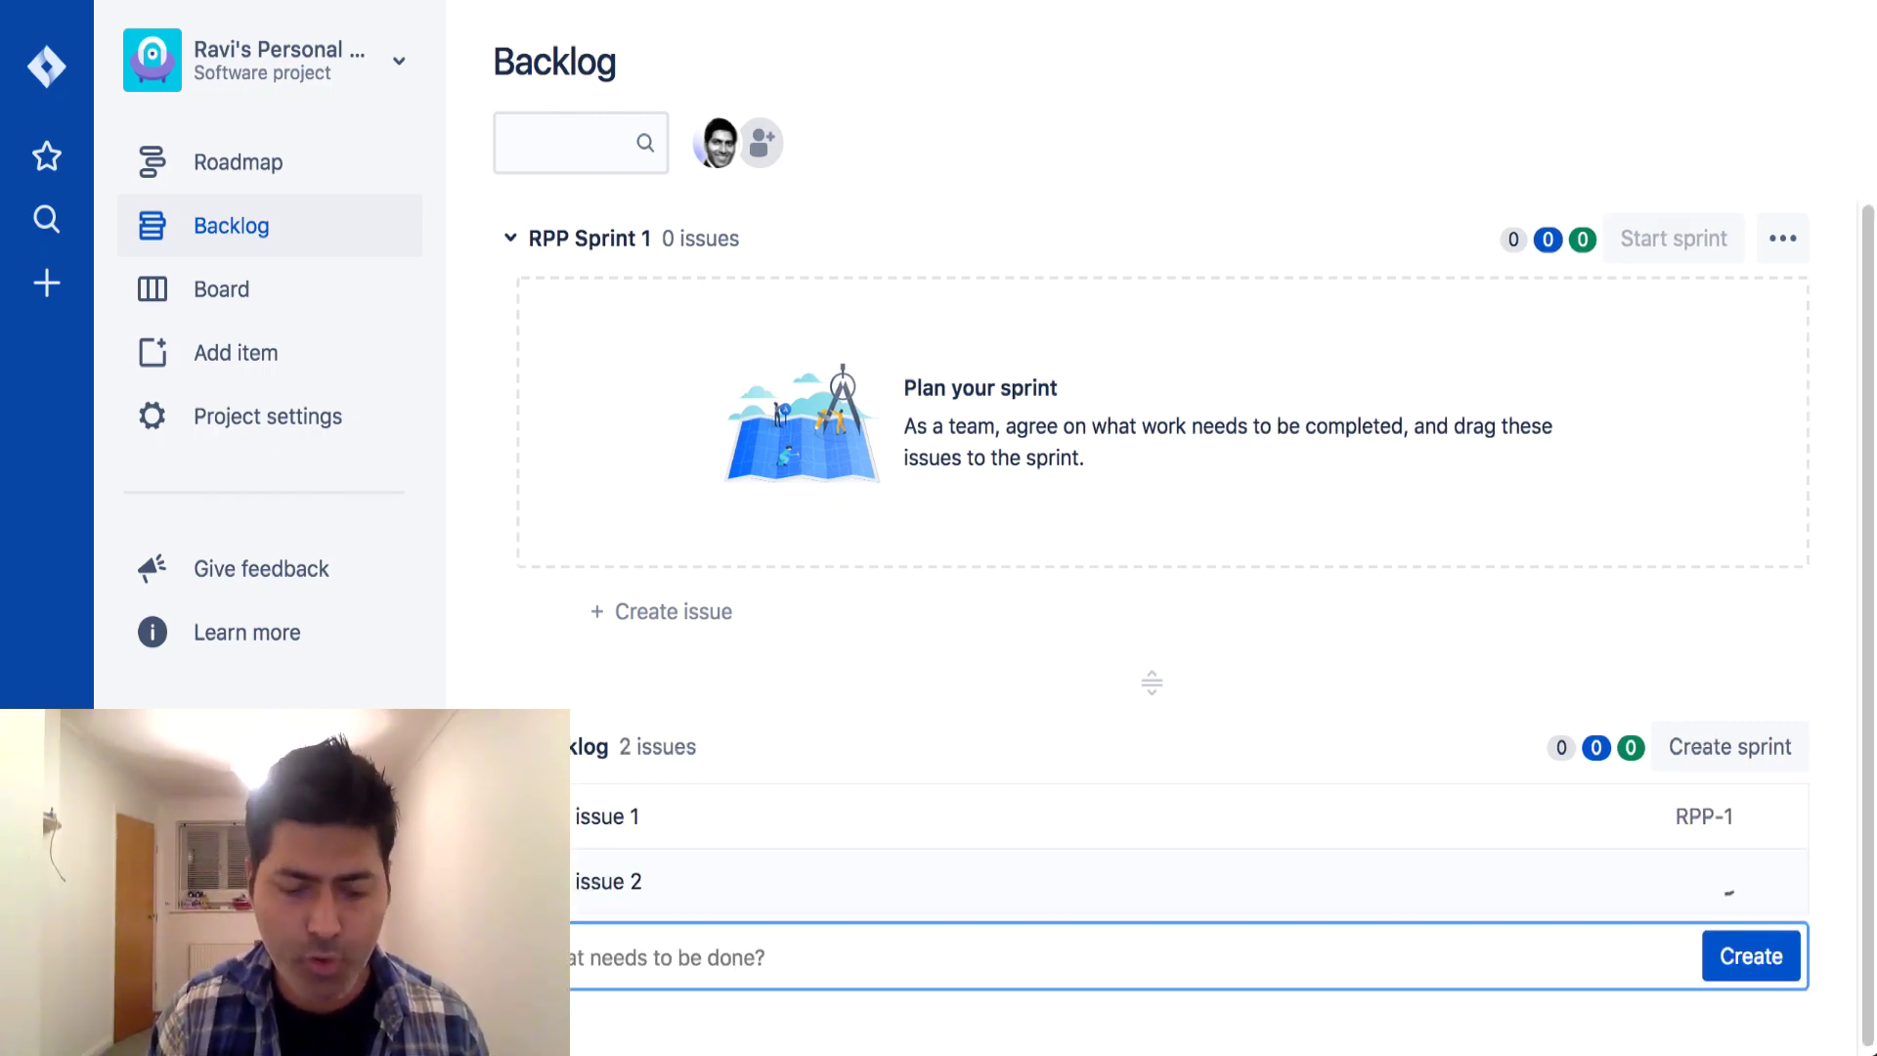
{"action": "type", "text": "i"}
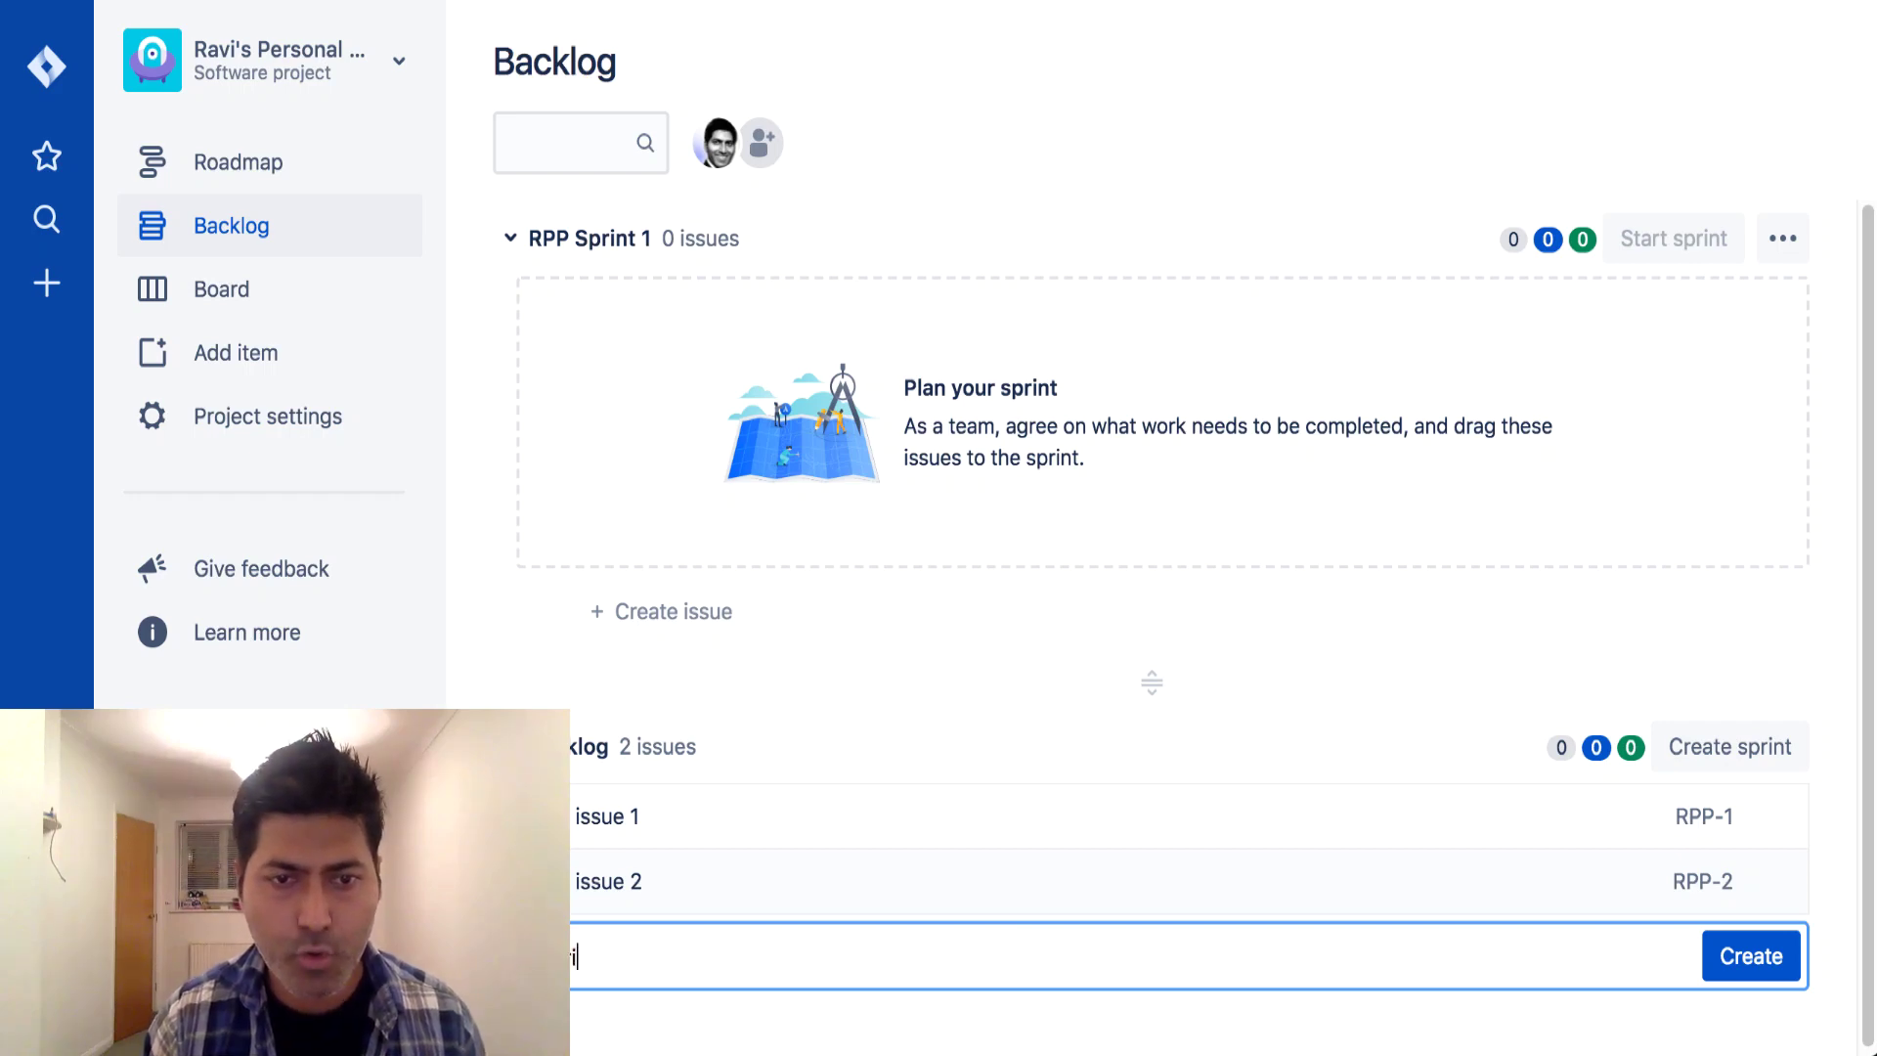
{"action": "type", "text": "ssue 1"}
{"action": "key", "text": "Return"}
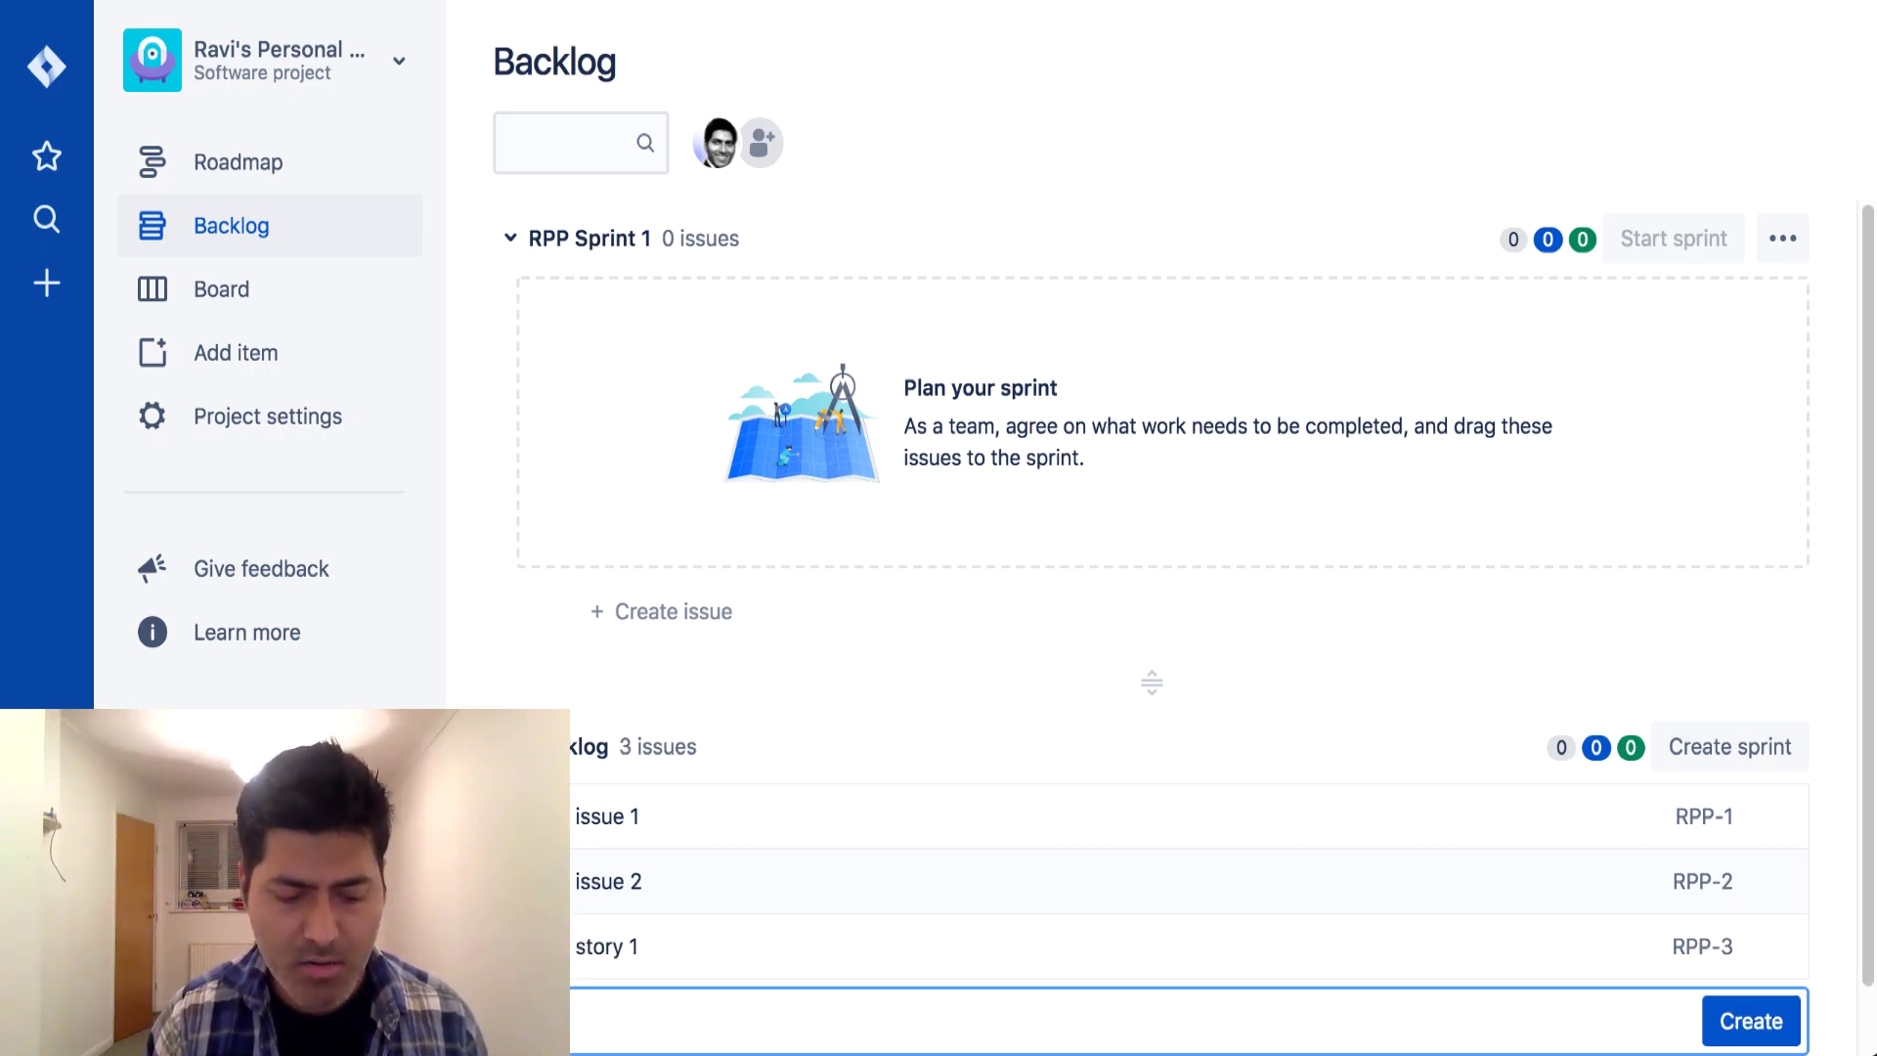
{"action": "type", "text": "y 2"}
{"action": "key", "text": "Return"}
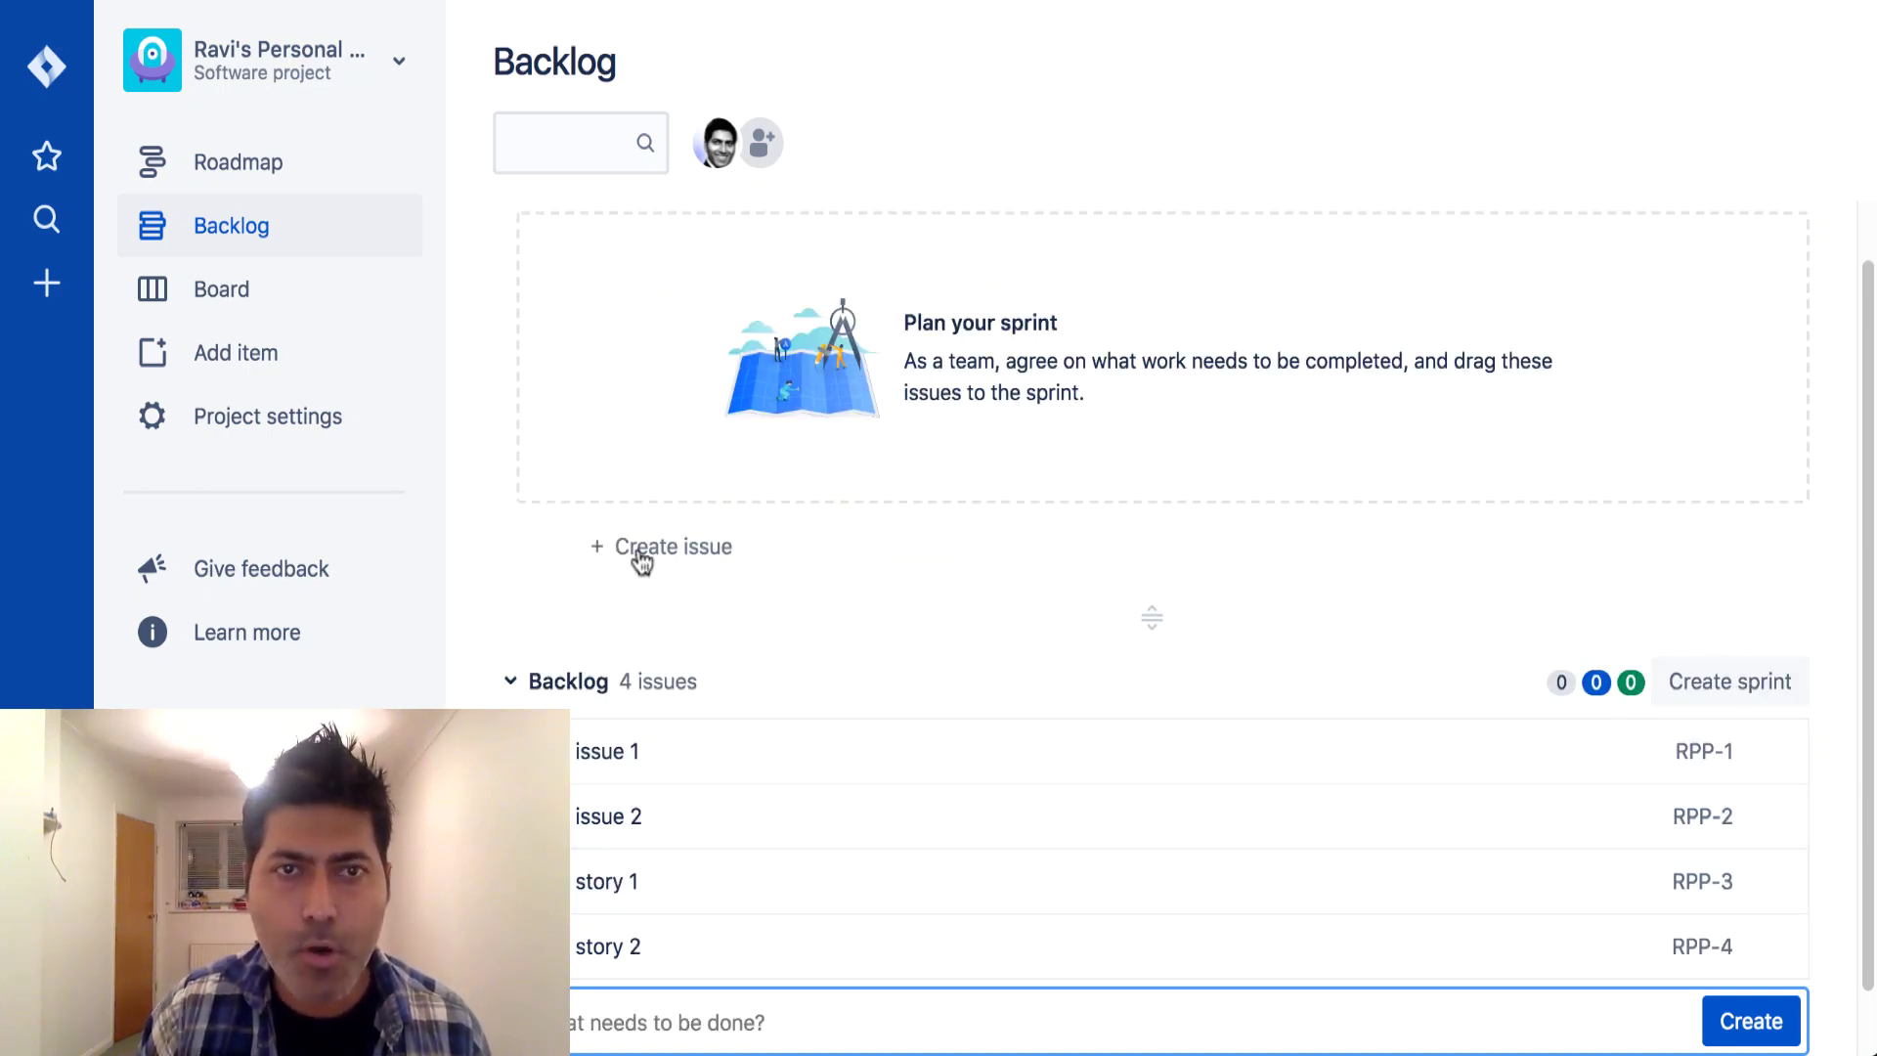
Step: Create a second sprint from the backlog
{"action": "left_click", "coordinate": [1667, 682]}
{"action": "left_click", "coordinate": [1745, 763]}
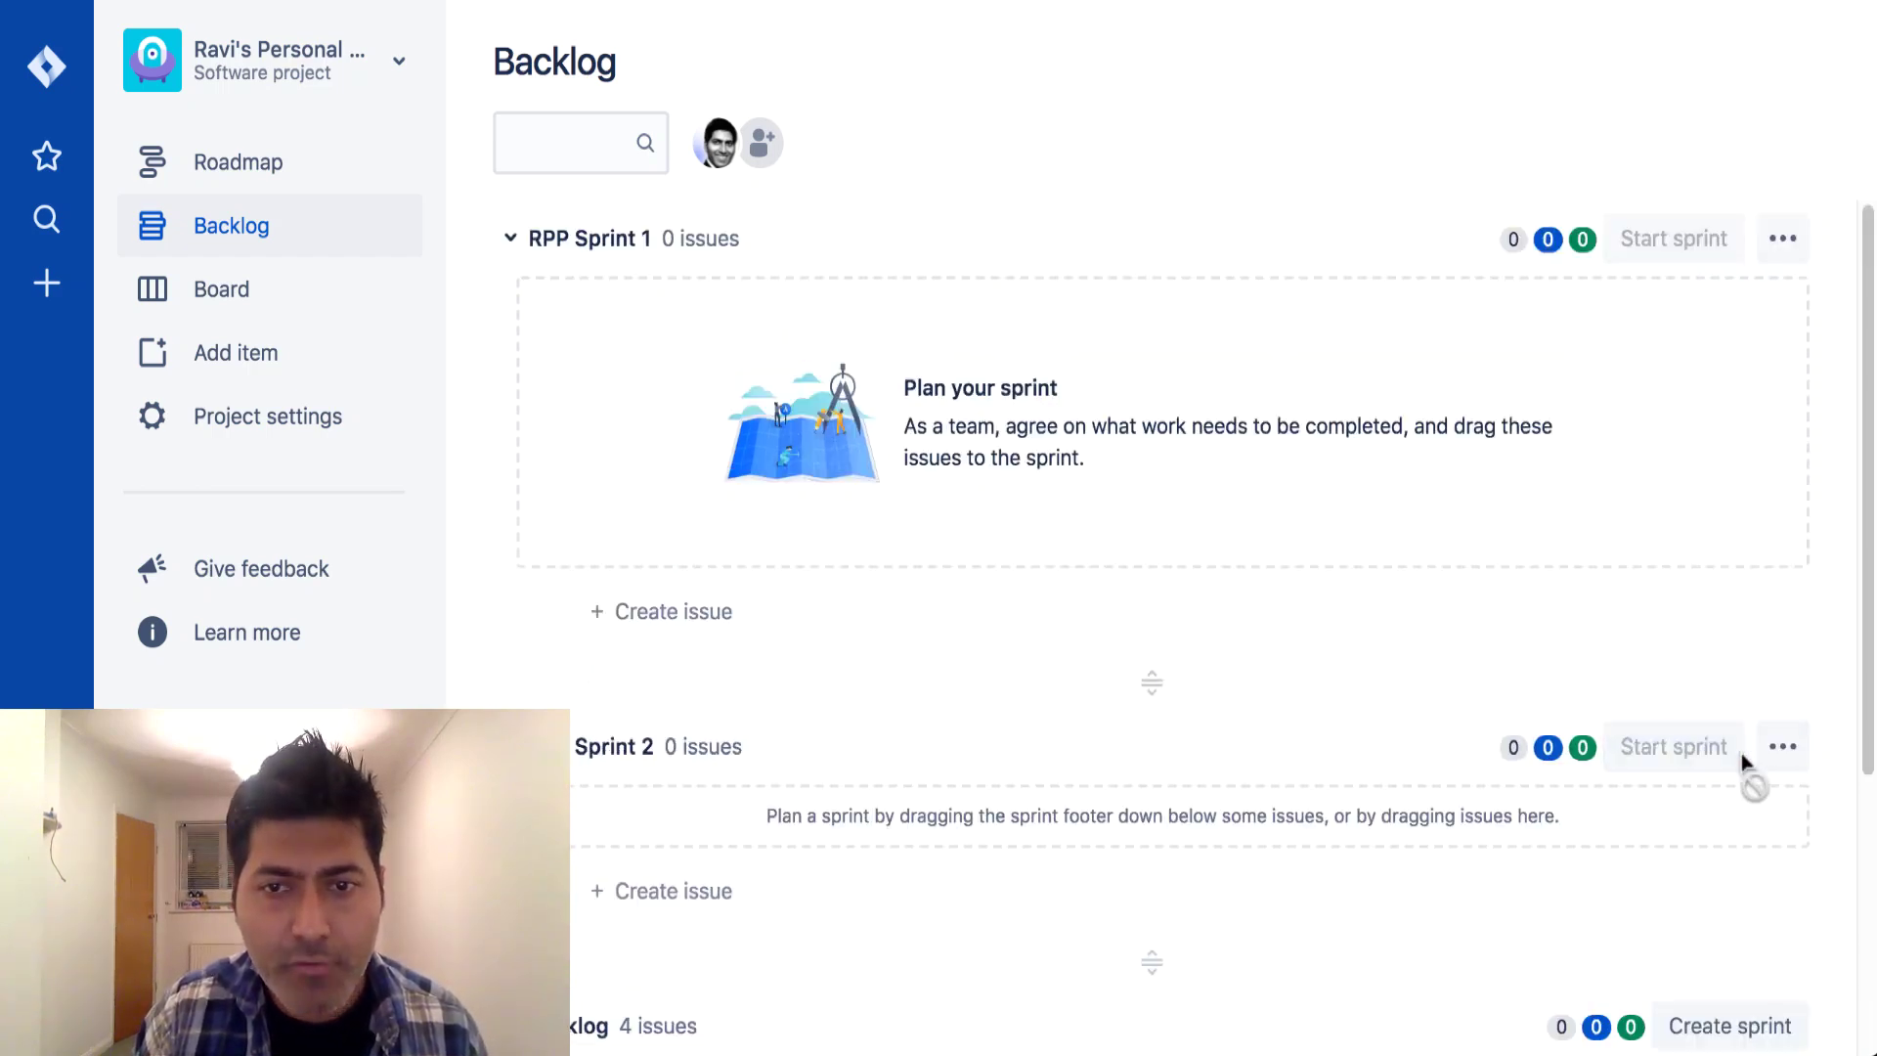
Step: Extend Sprint 2's footer down over the backlog so the sprint takes in issue 1 and issue 2
{"action": "scroll", "coordinate": [1564, 769], "scroll_direction": "down", "scroll_amount": 3}
{"action": "left_click_drag", "start_coordinate": [1201, 732], "coordinate": [1152, 825]}
{"action": "scroll", "coordinate": [1152, 826], "scroll_direction": "up", "scroll_amount": 4}
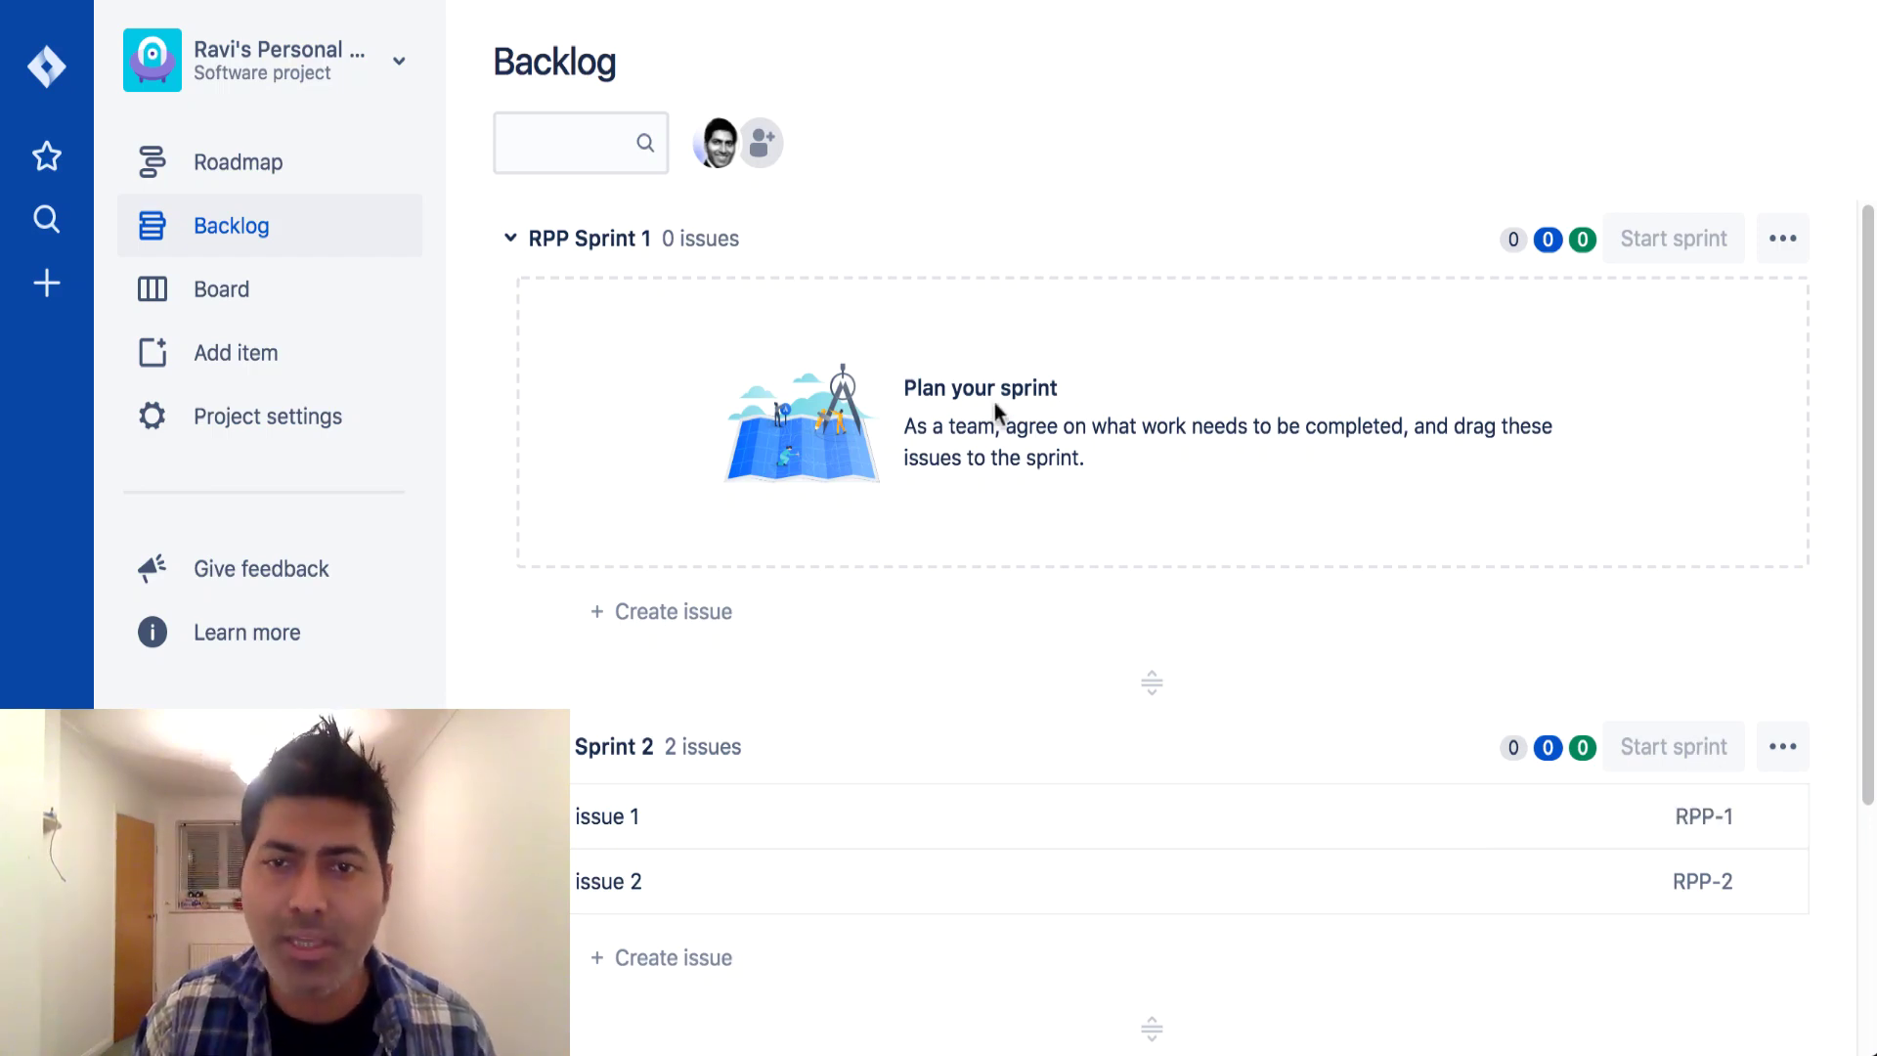
Step: Move issue 1, issue 2 and story 1 into RPP Sprint 1, with issue 2 between the other two
{"action": "left_click_drag", "start_coordinate": [805, 817], "coordinate": [909, 421]}
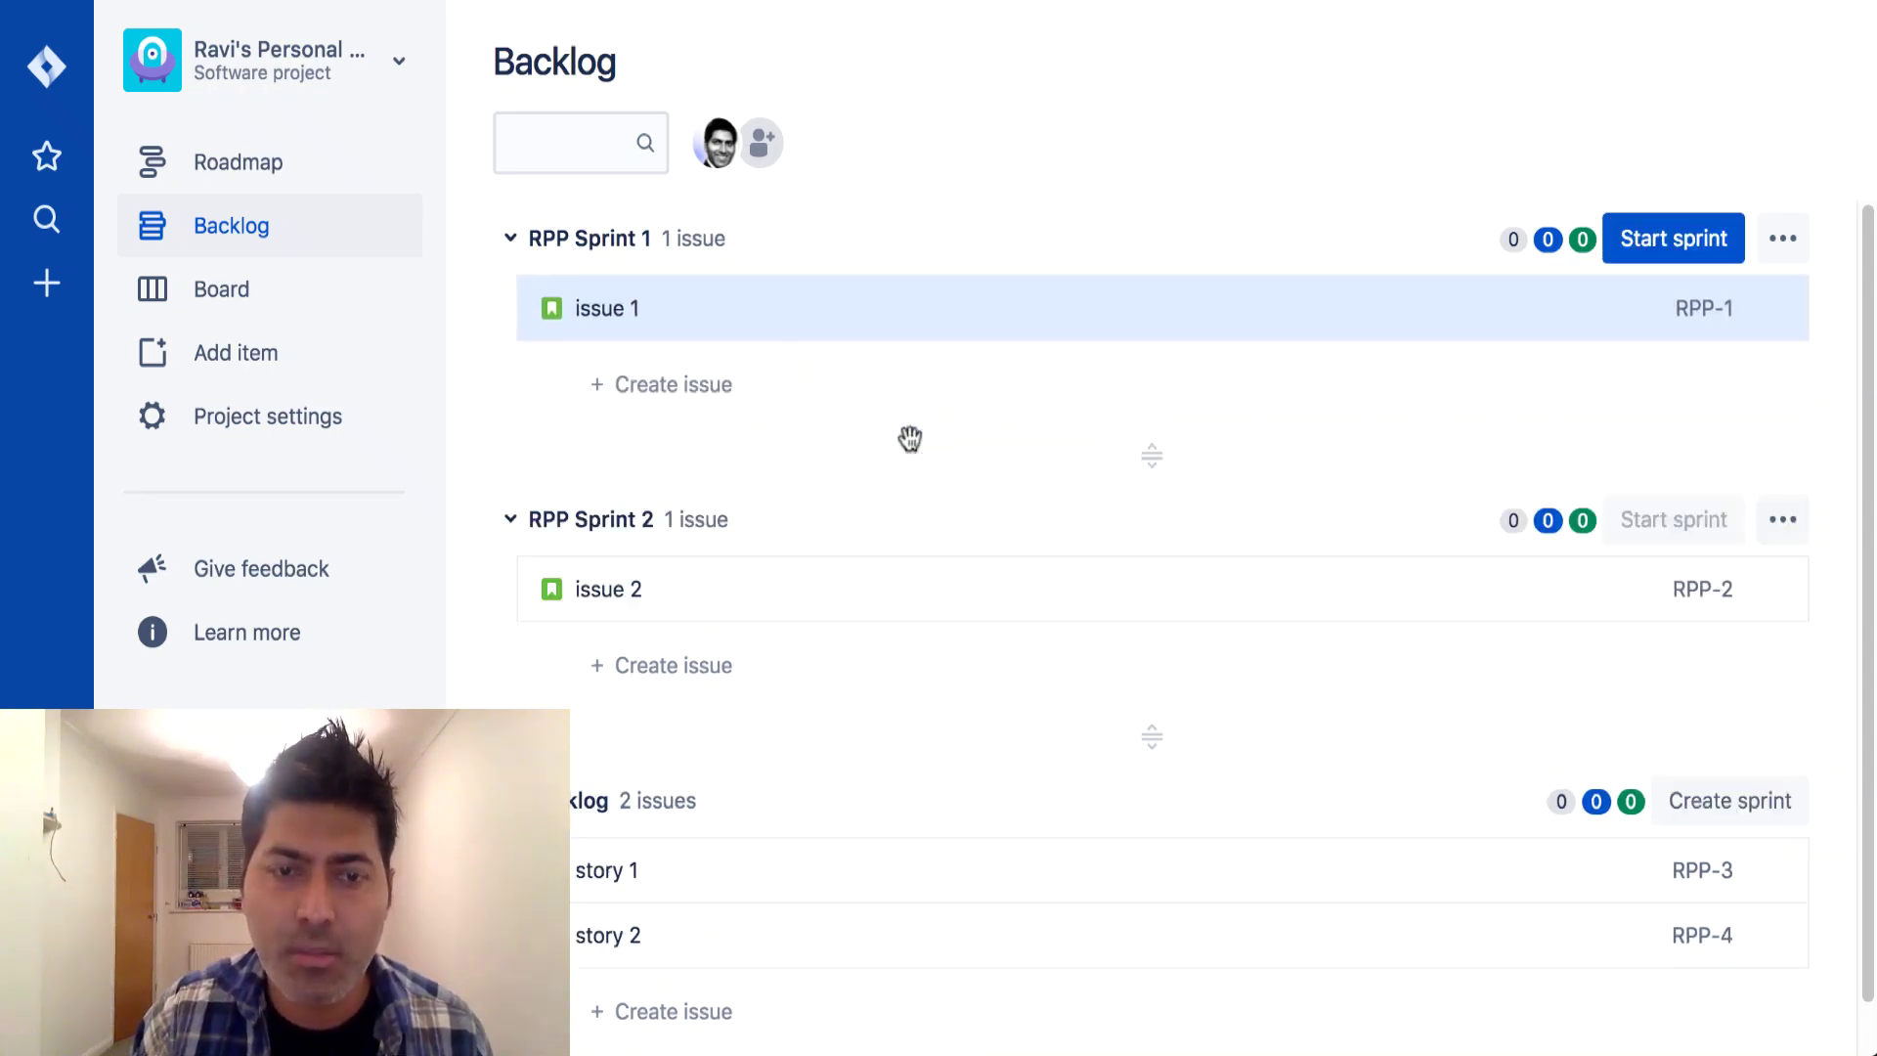
{"action": "left_click_drag", "start_coordinate": [939, 861], "coordinate": [851, 398]}
{"action": "left_click_drag", "start_coordinate": [753, 880], "coordinate": [780, 395]}
{"action": "left_click_drag", "start_coordinate": [684, 657], "coordinate": [680, 370]}
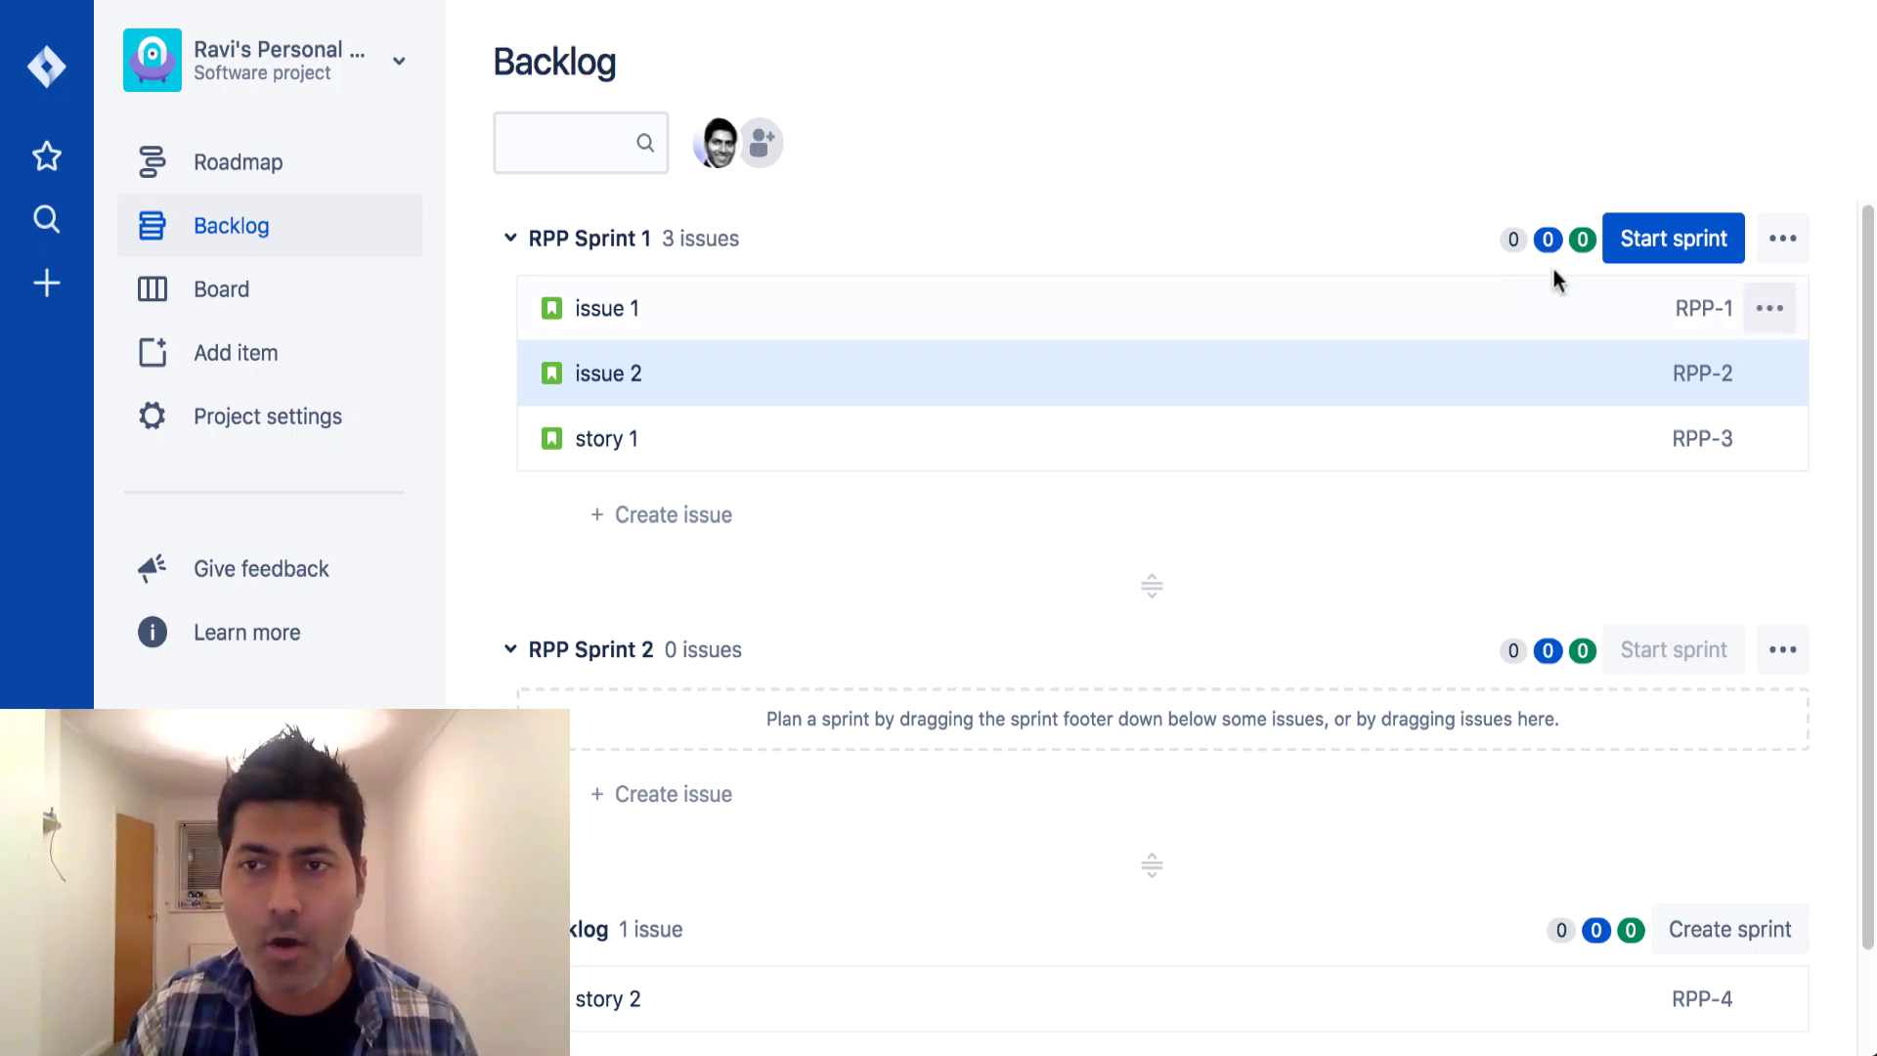
Step: Start RPP Sprint 1 with a 2-week duration and an empty sprint goal, and dismiss the notification on its board
{"action": "left_click", "coordinate": [1682, 253]}
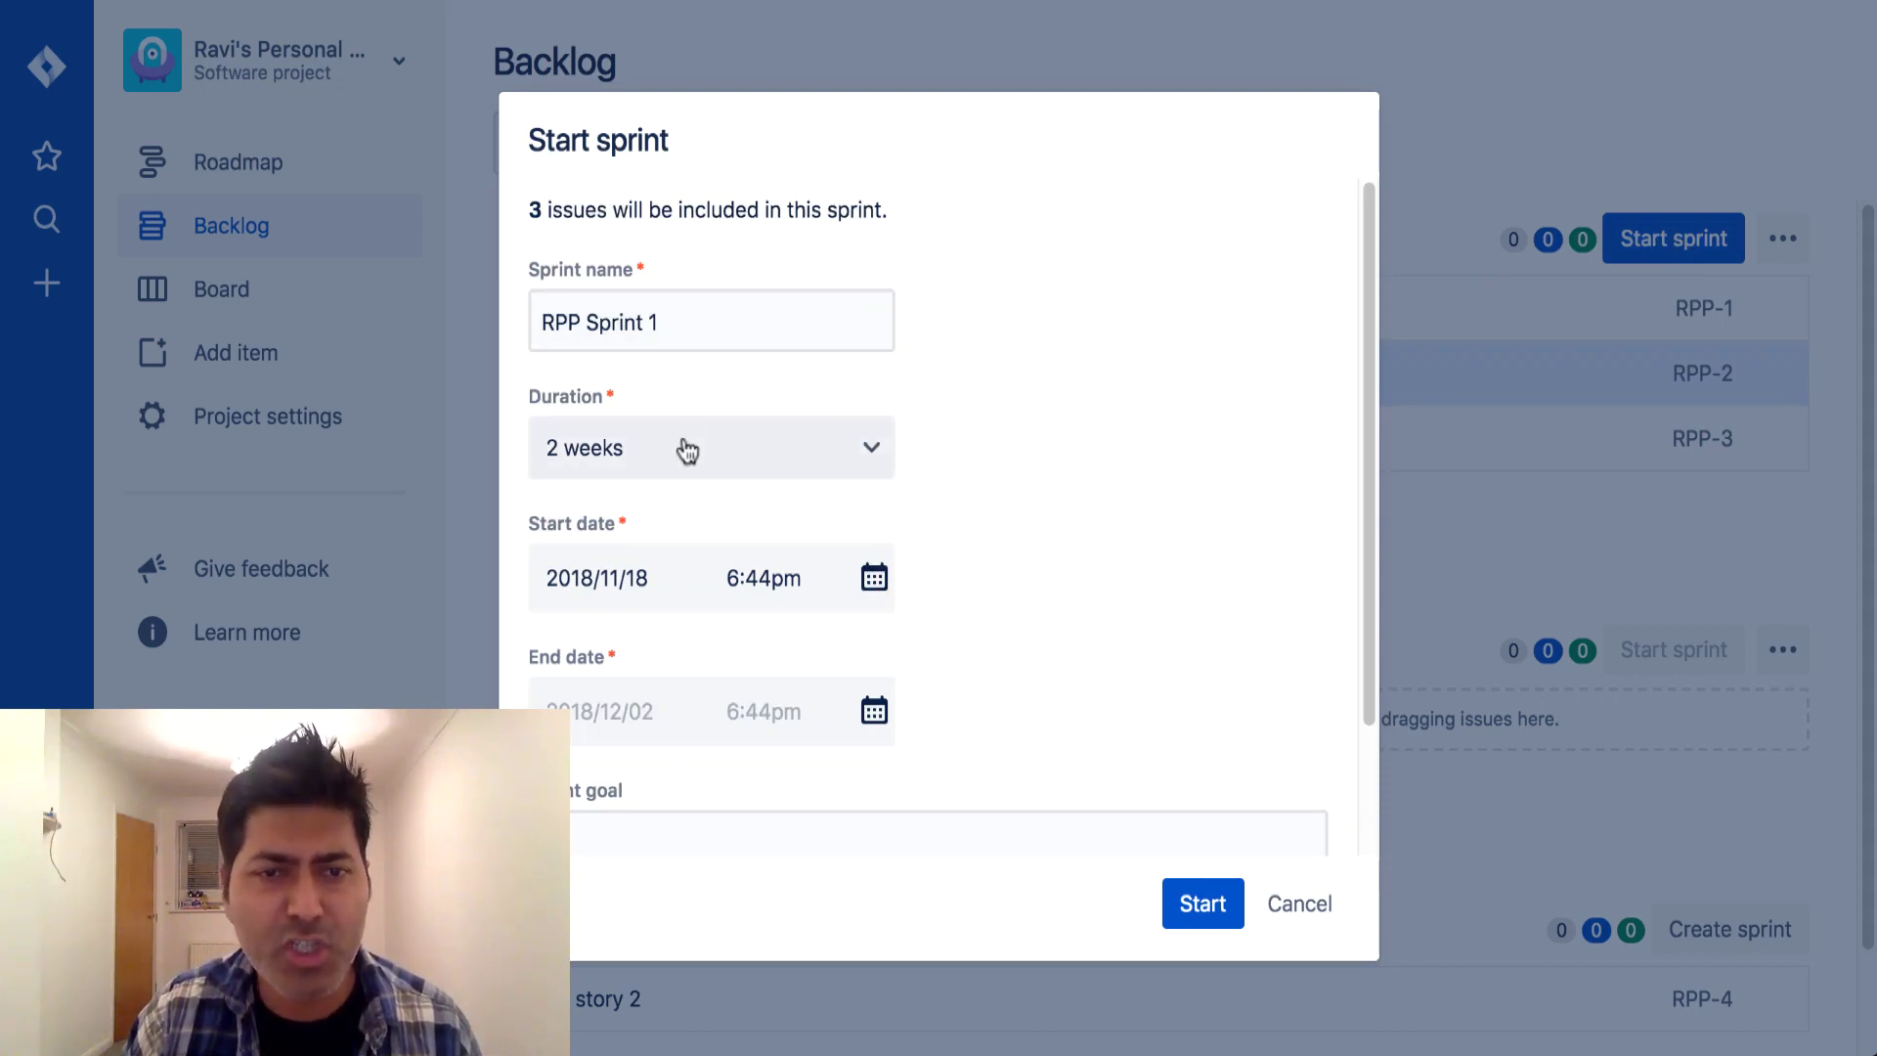
{"action": "scroll", "coordinate": [1093, 801], "scroll_direction": "down", "scroll_amount": 2}
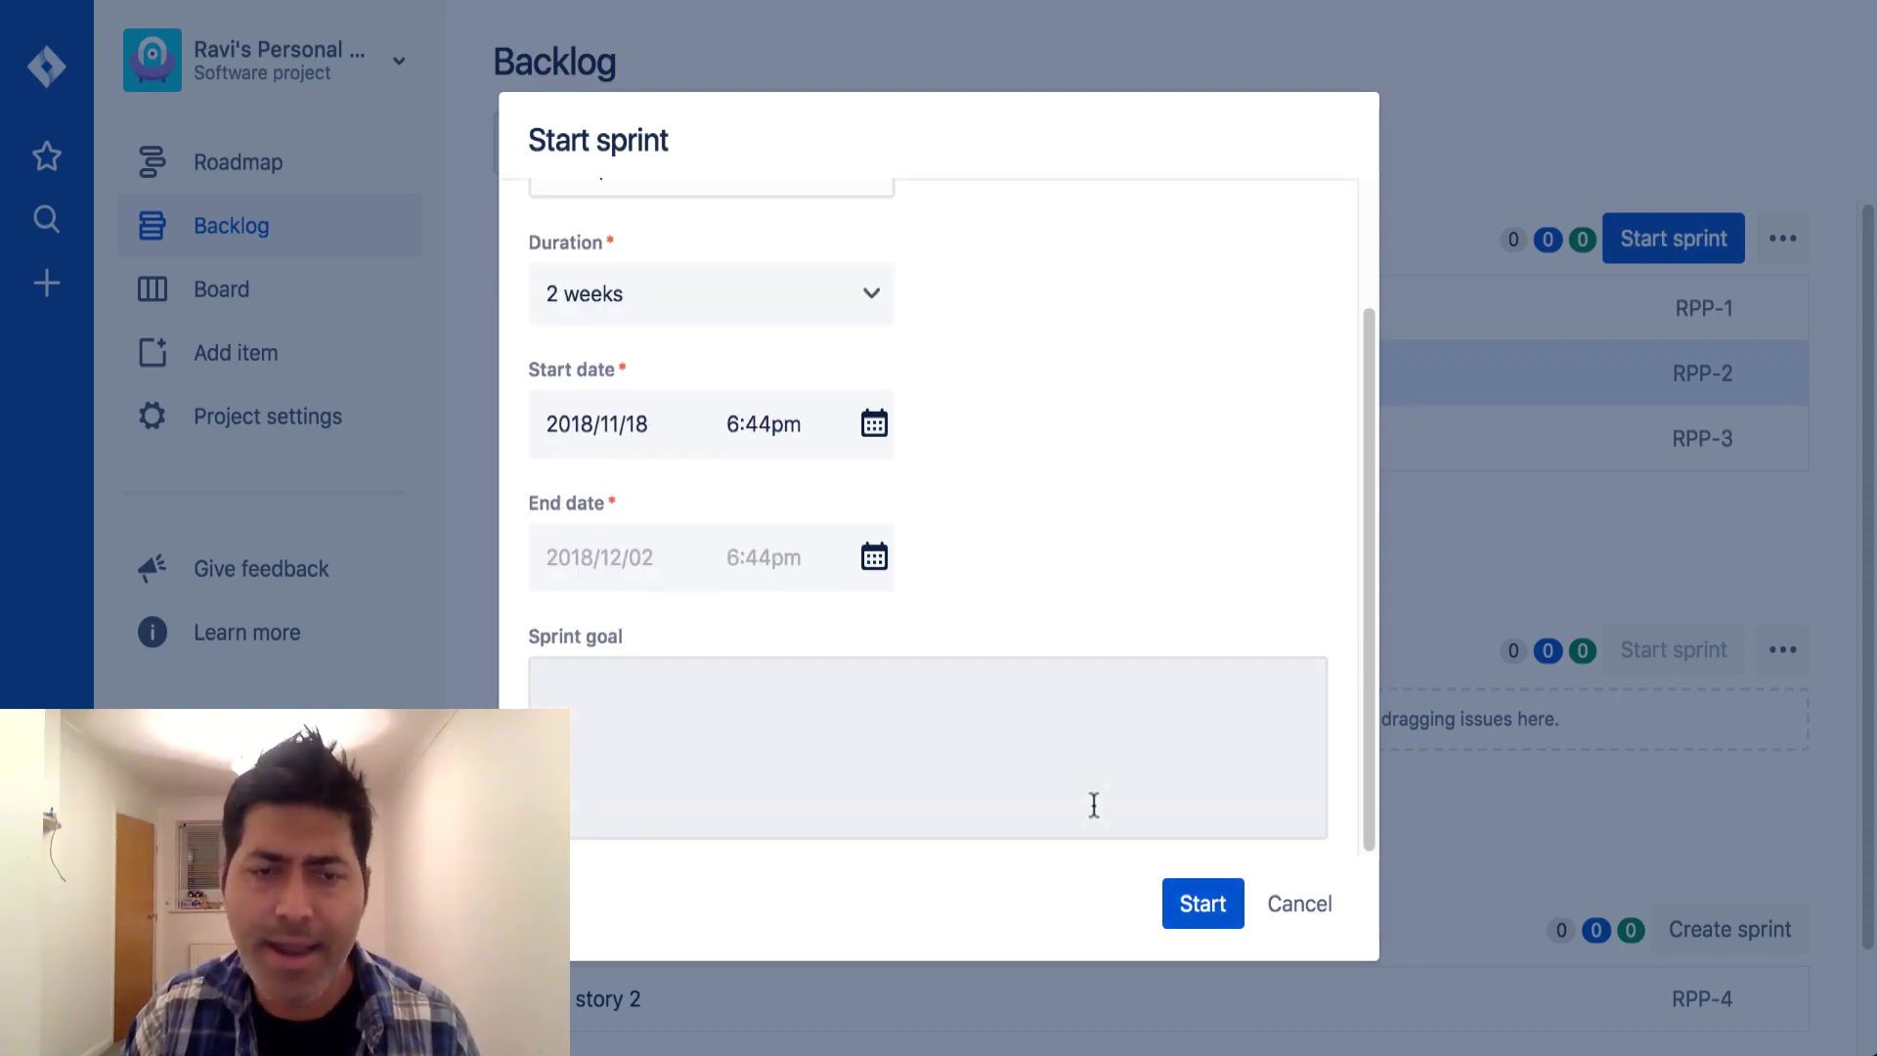
{"action": "left_click", "coordinate": [767, 741]}
{"action": "left_click", "coordinate": [1195, 906]}
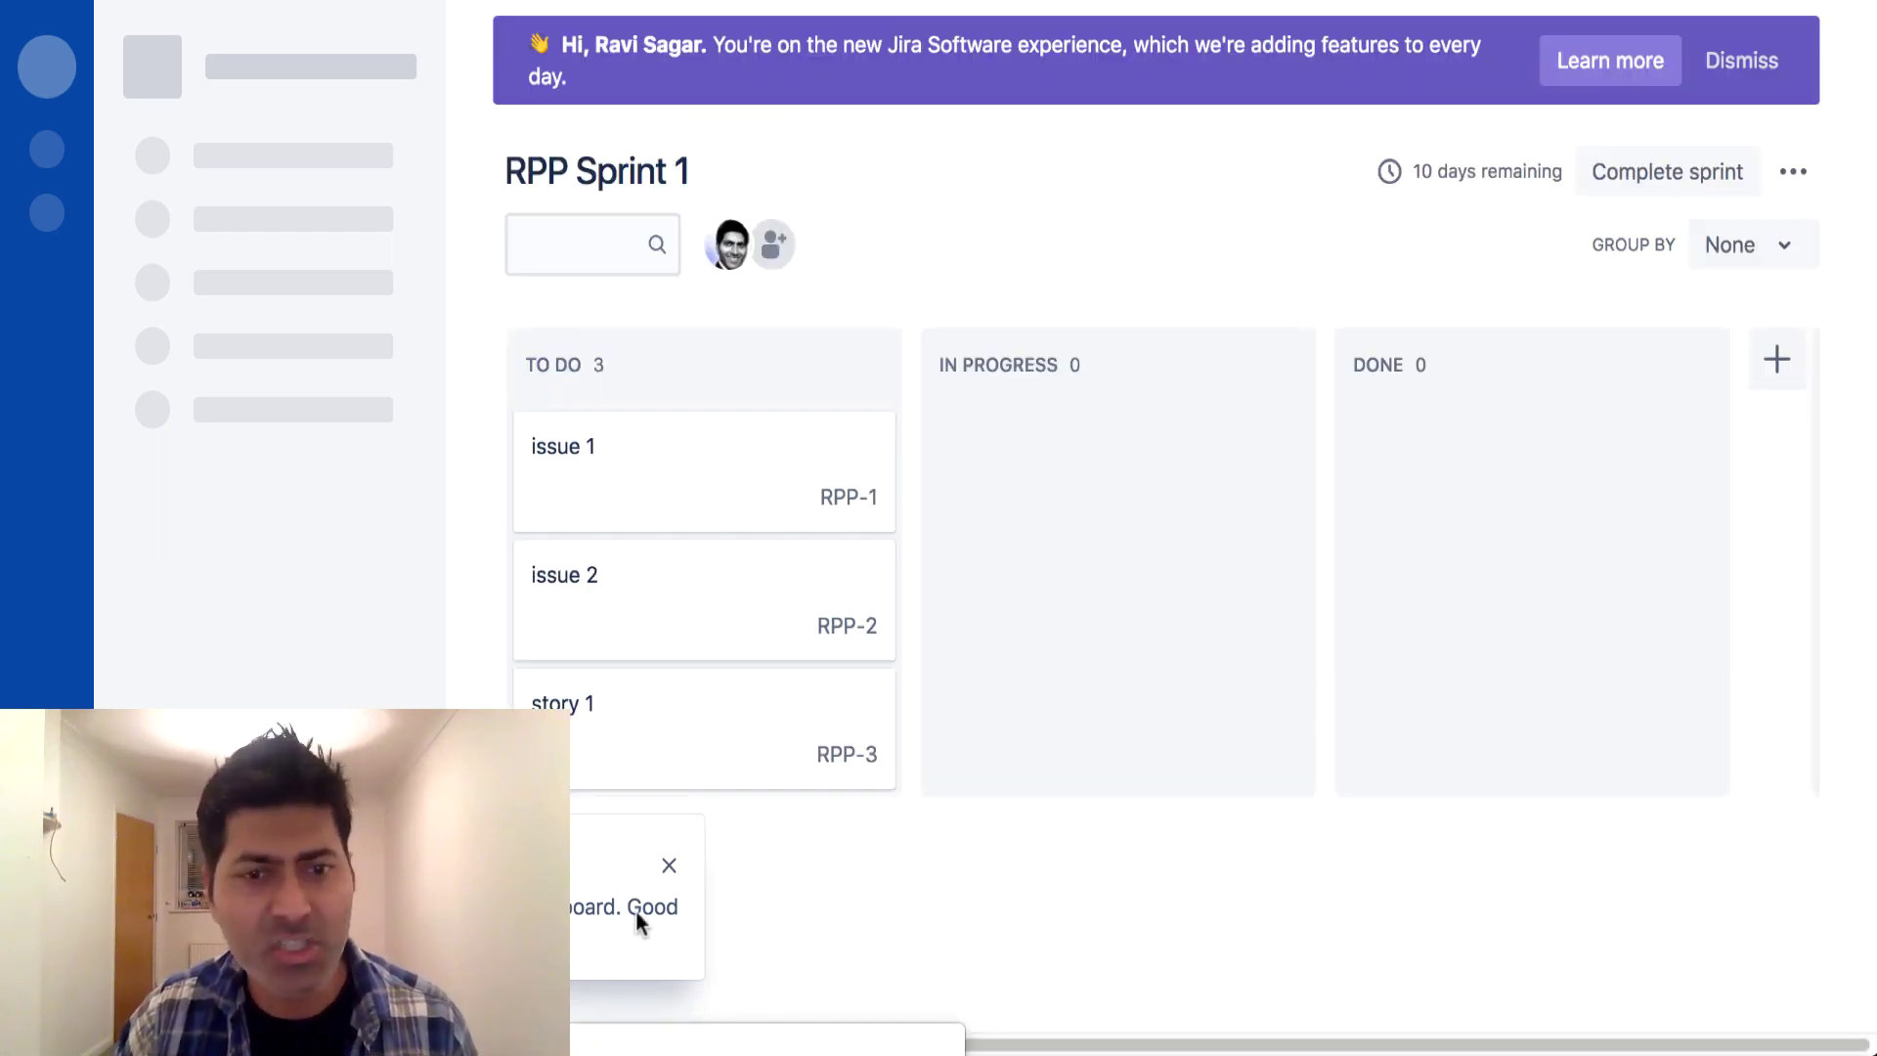
{"action": "left_click", "coordinate": [669, 869]}
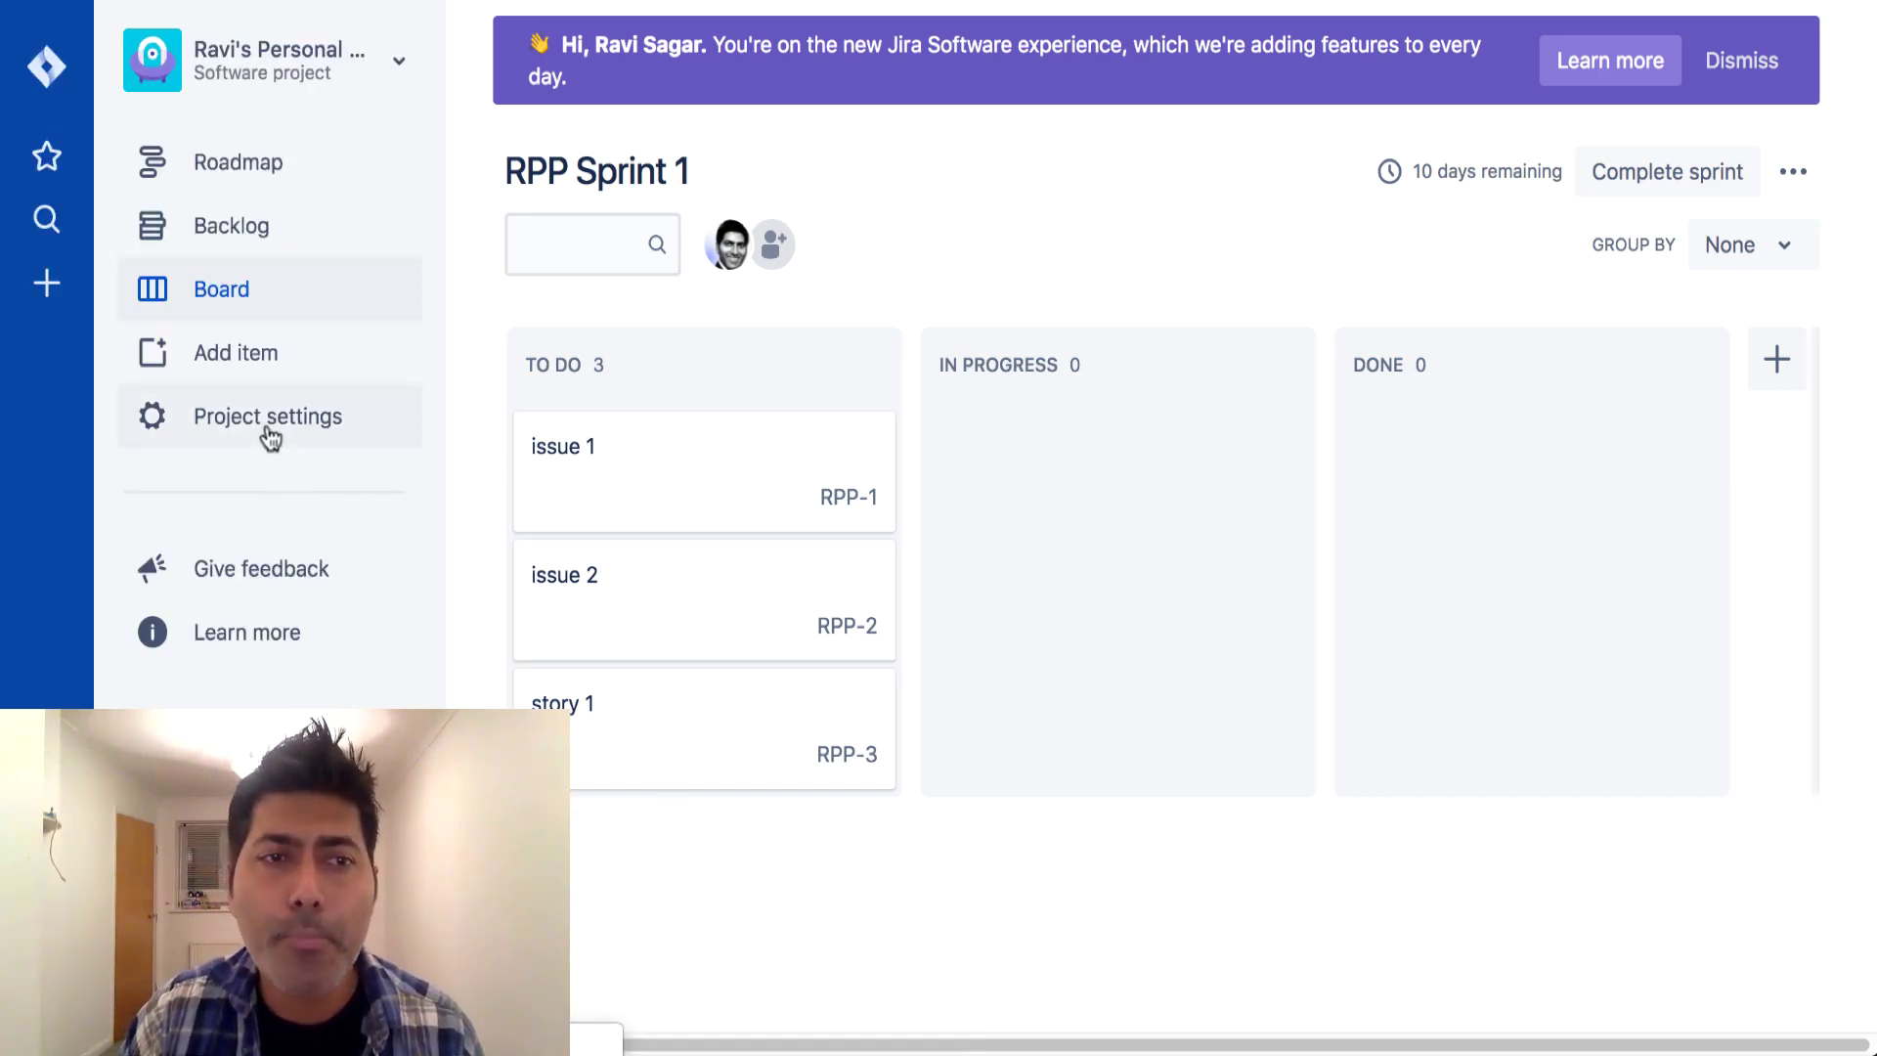
Step: Open the project's roadmap and skip its introduction tour
{"action": "left_click", "coordinate": [269, 179]}
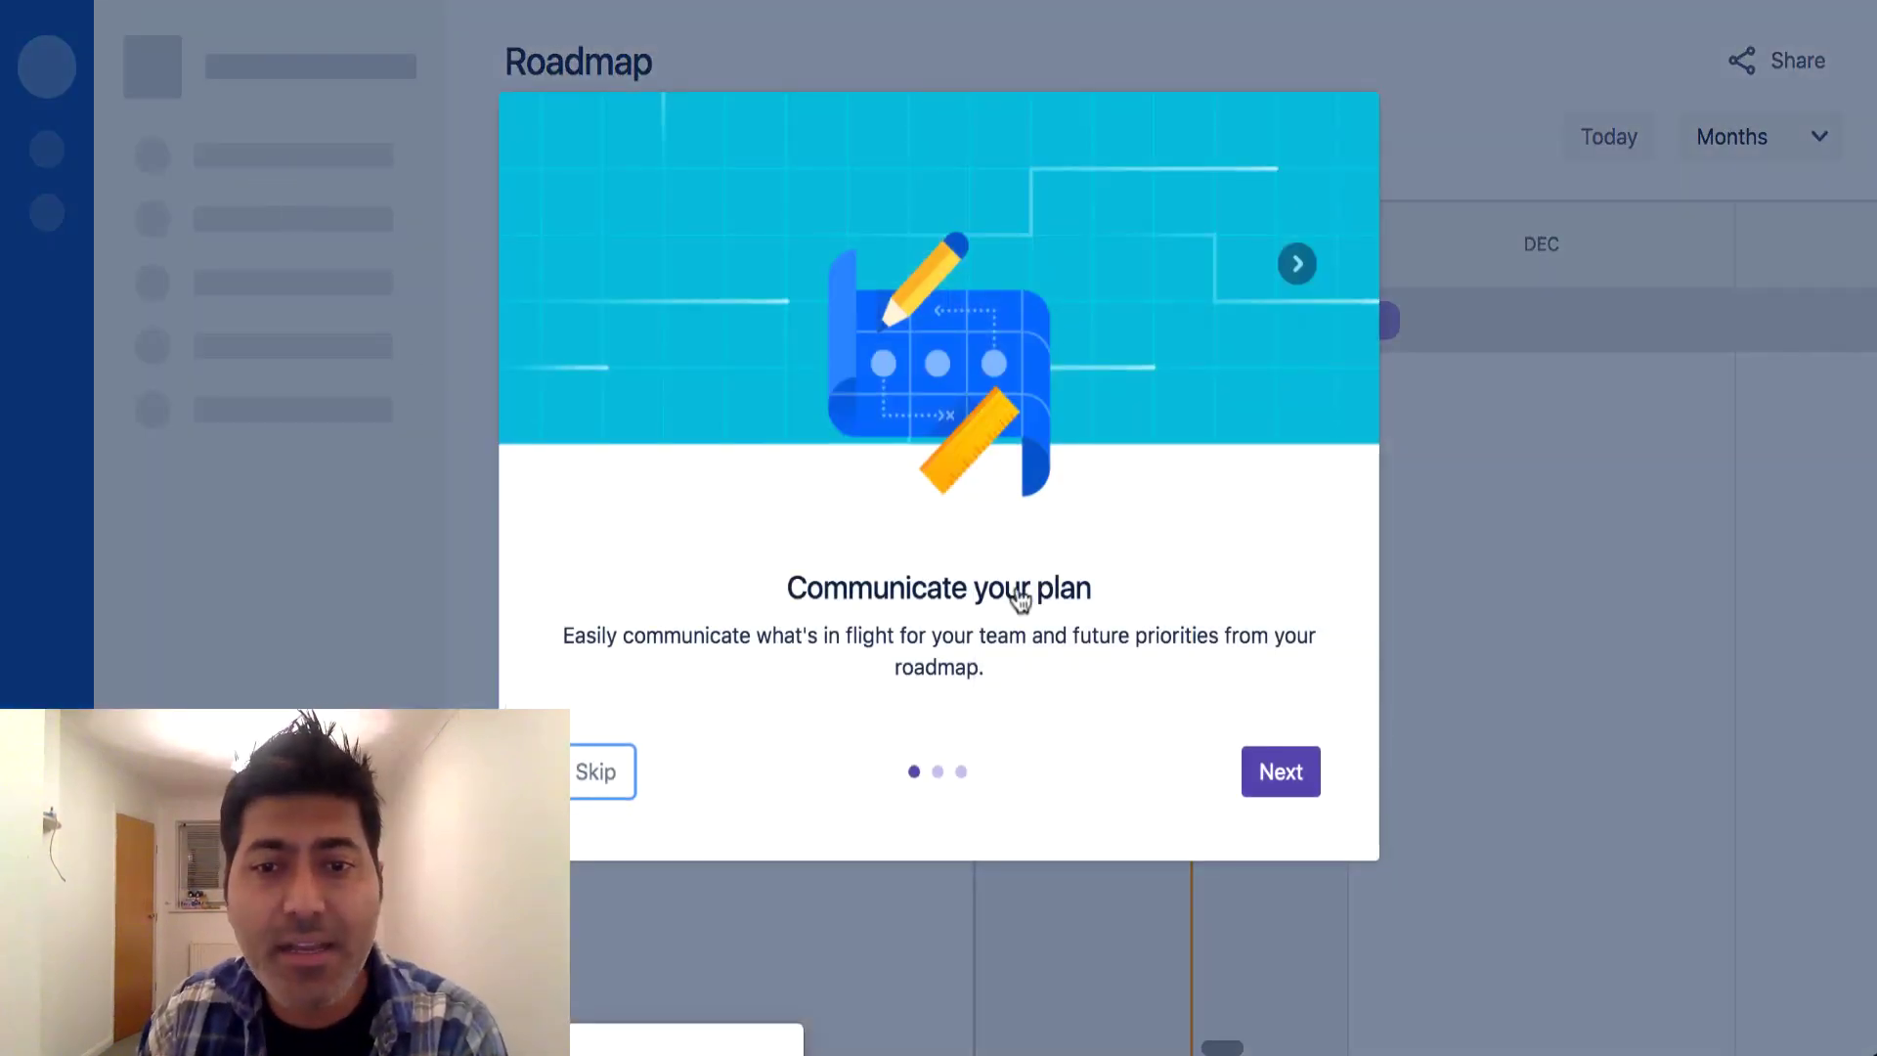
{"action": "left_click", "coordinate": [1283, 776]}
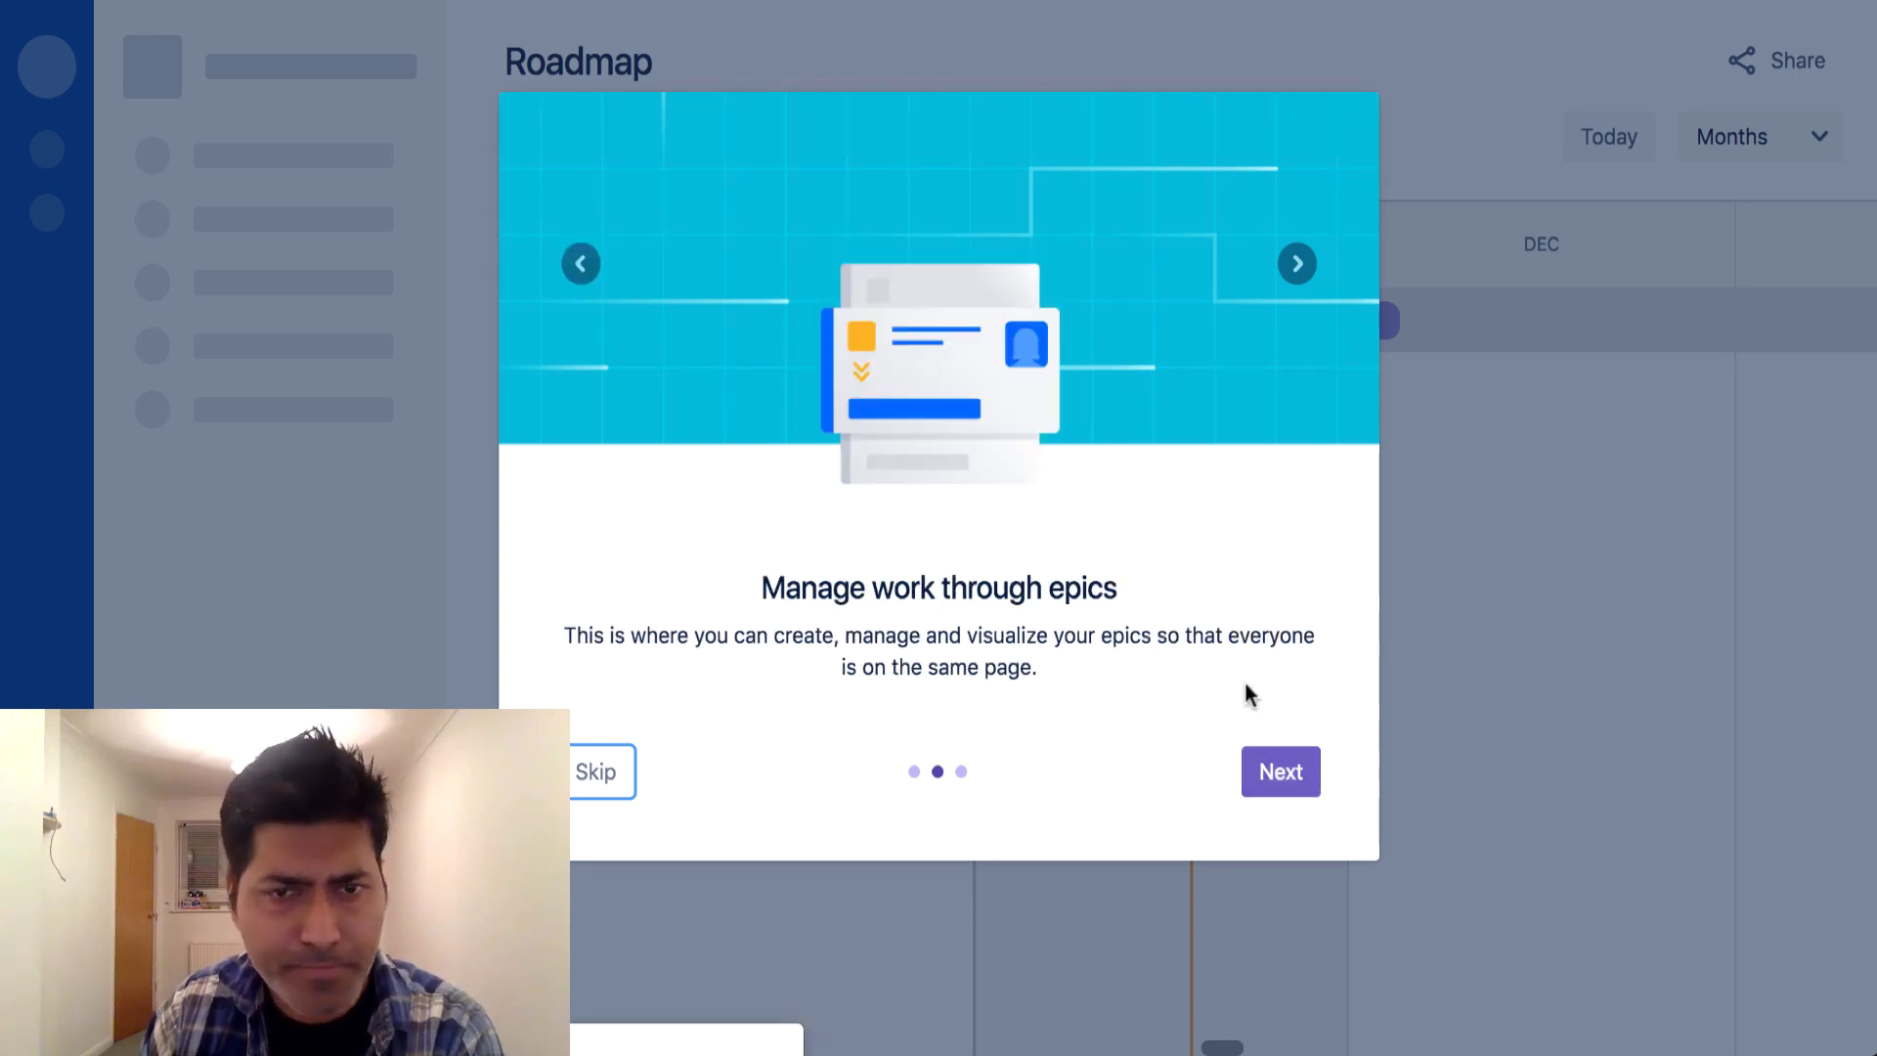
{"action": "left_click", "coordinate": [598, 773]}
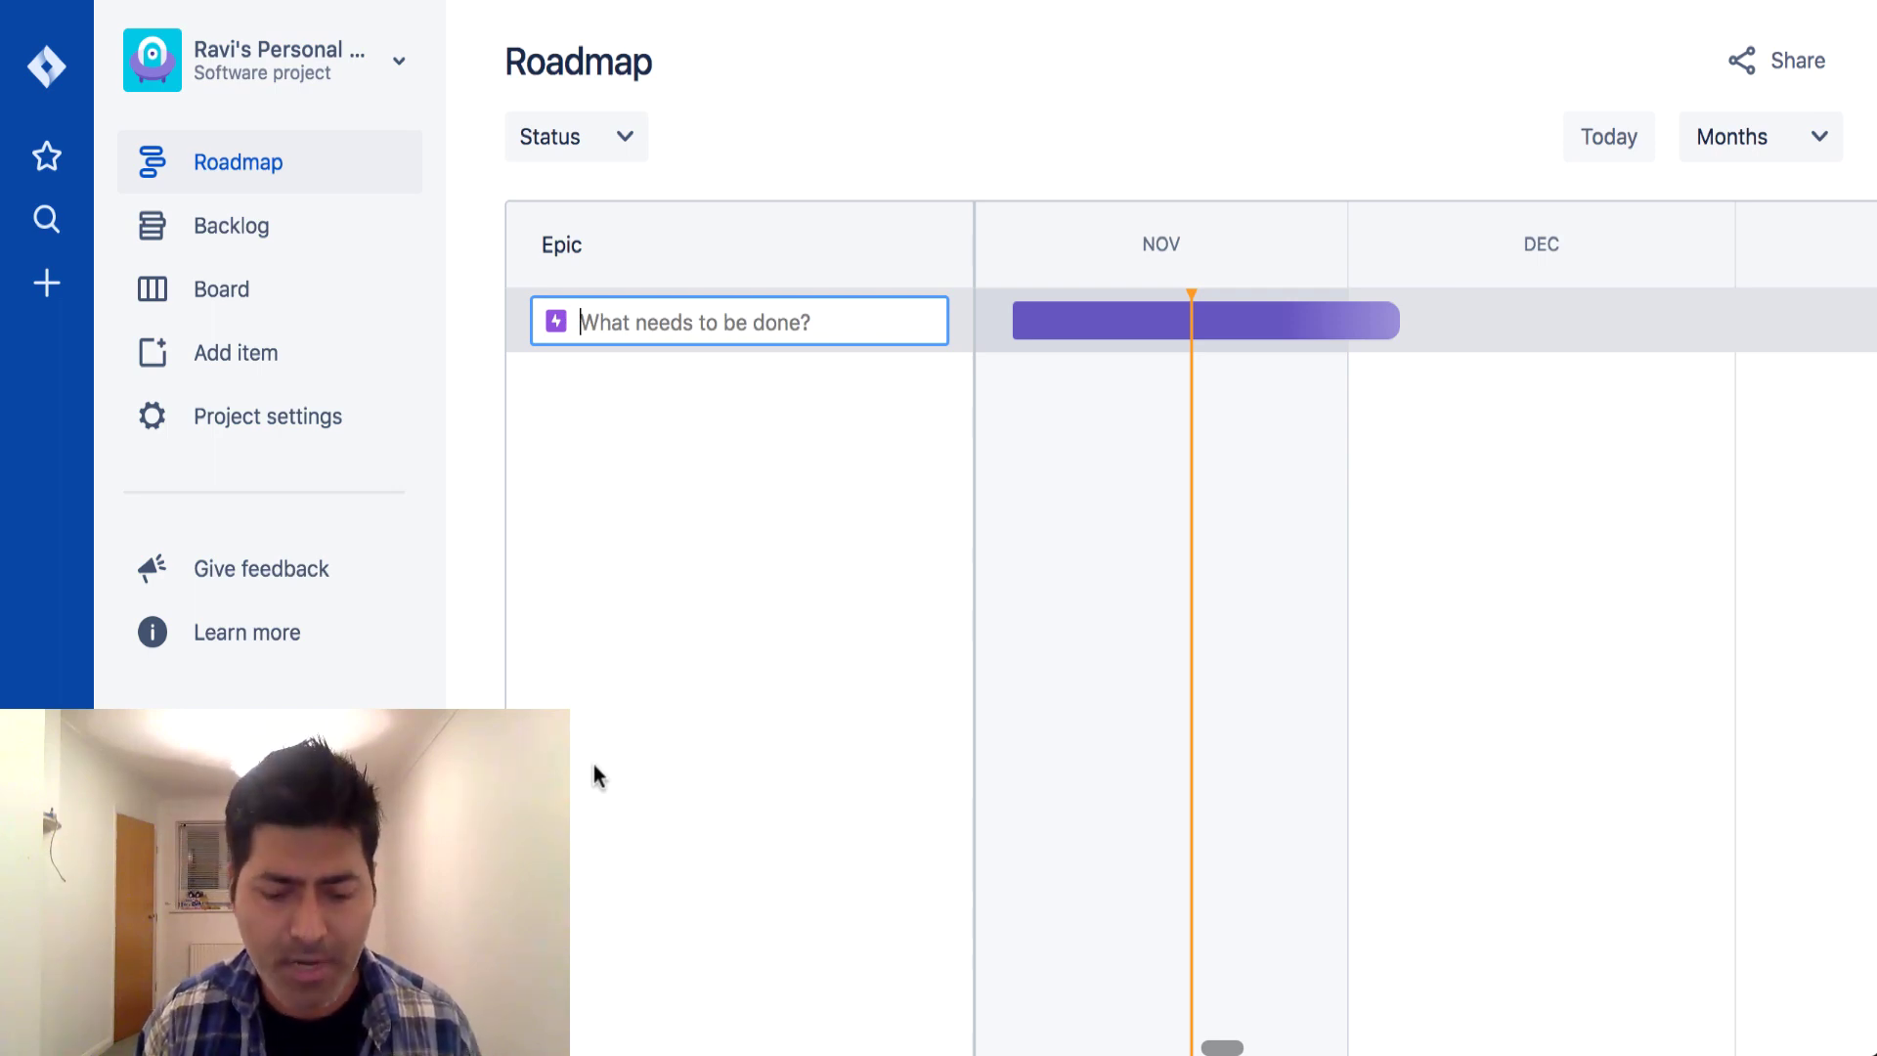
Step: Add four epics to the roadmap named "Android", "iOS", "Platform" and "API"
{"action": "type", "text": "Android"}
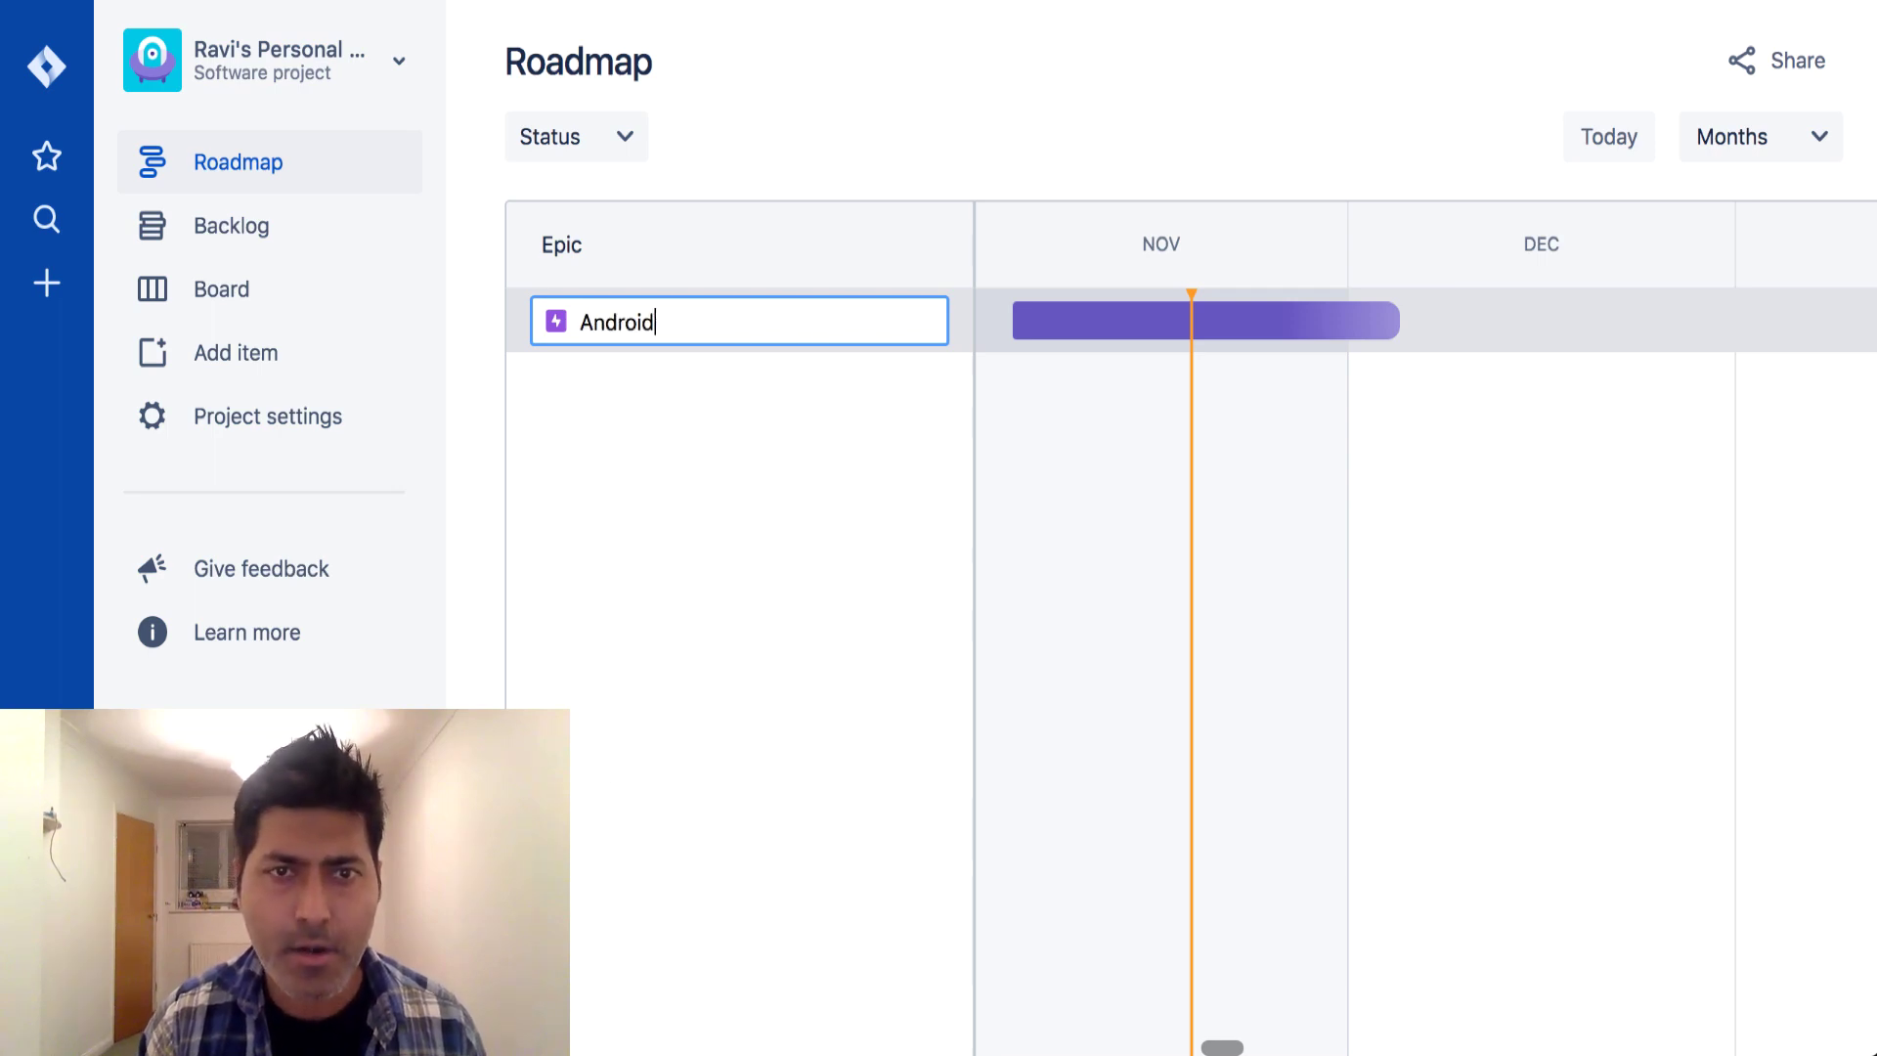
{"action": "key", "text": "Return"}
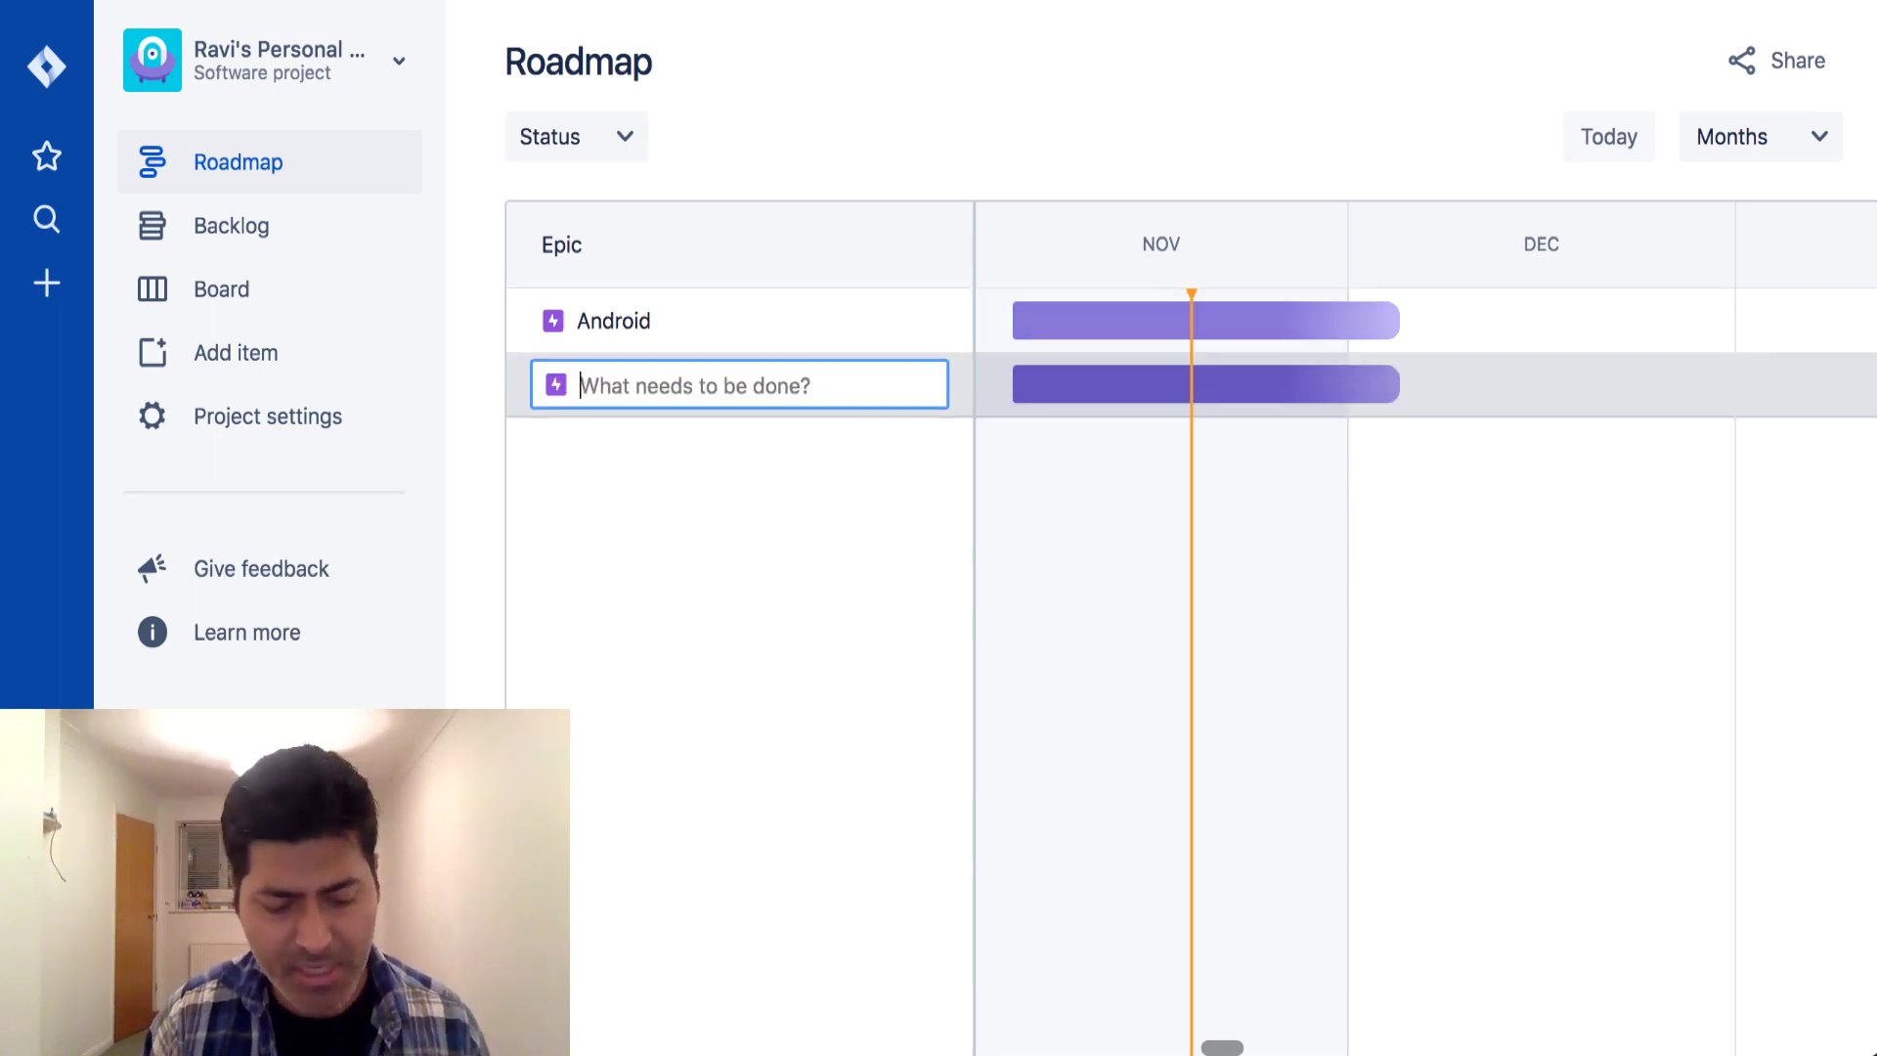
{"action": "type", "text": "iOS"}
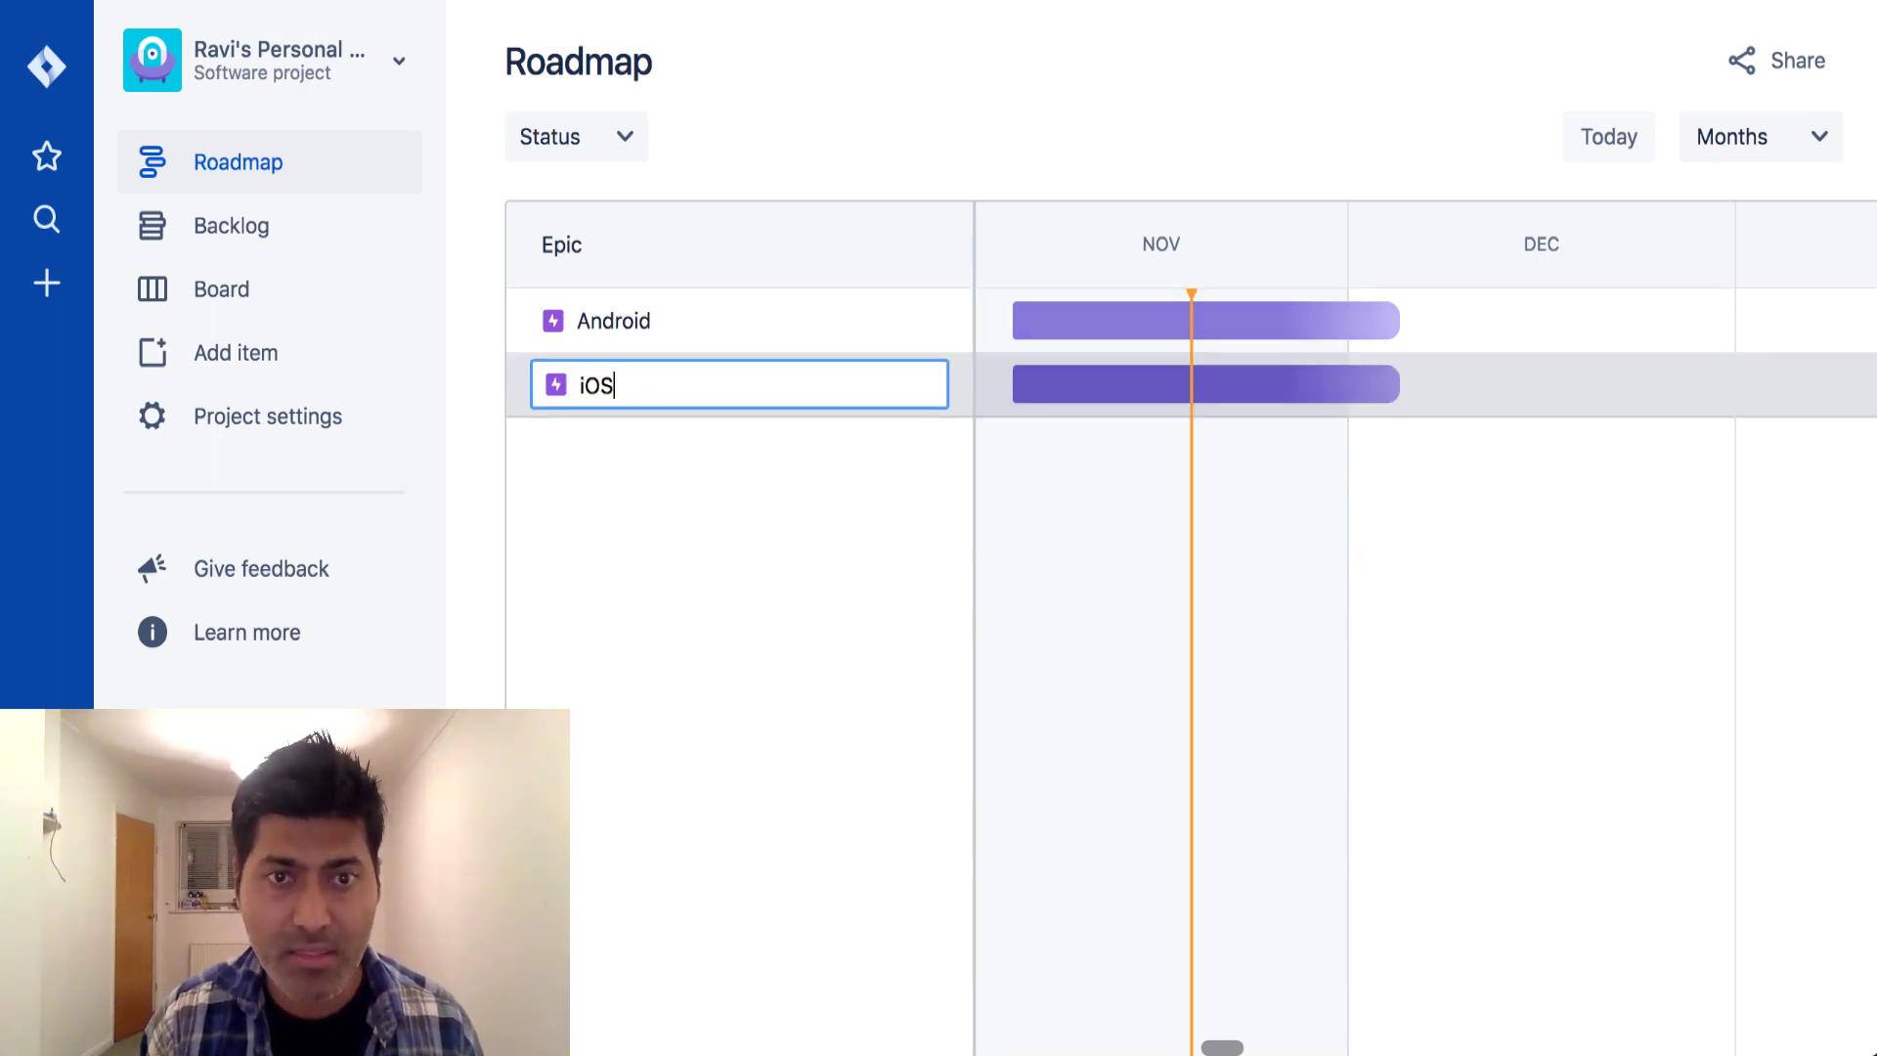
{"action": "key", "text": "Return"}
{"action": "type", "text": "API"}
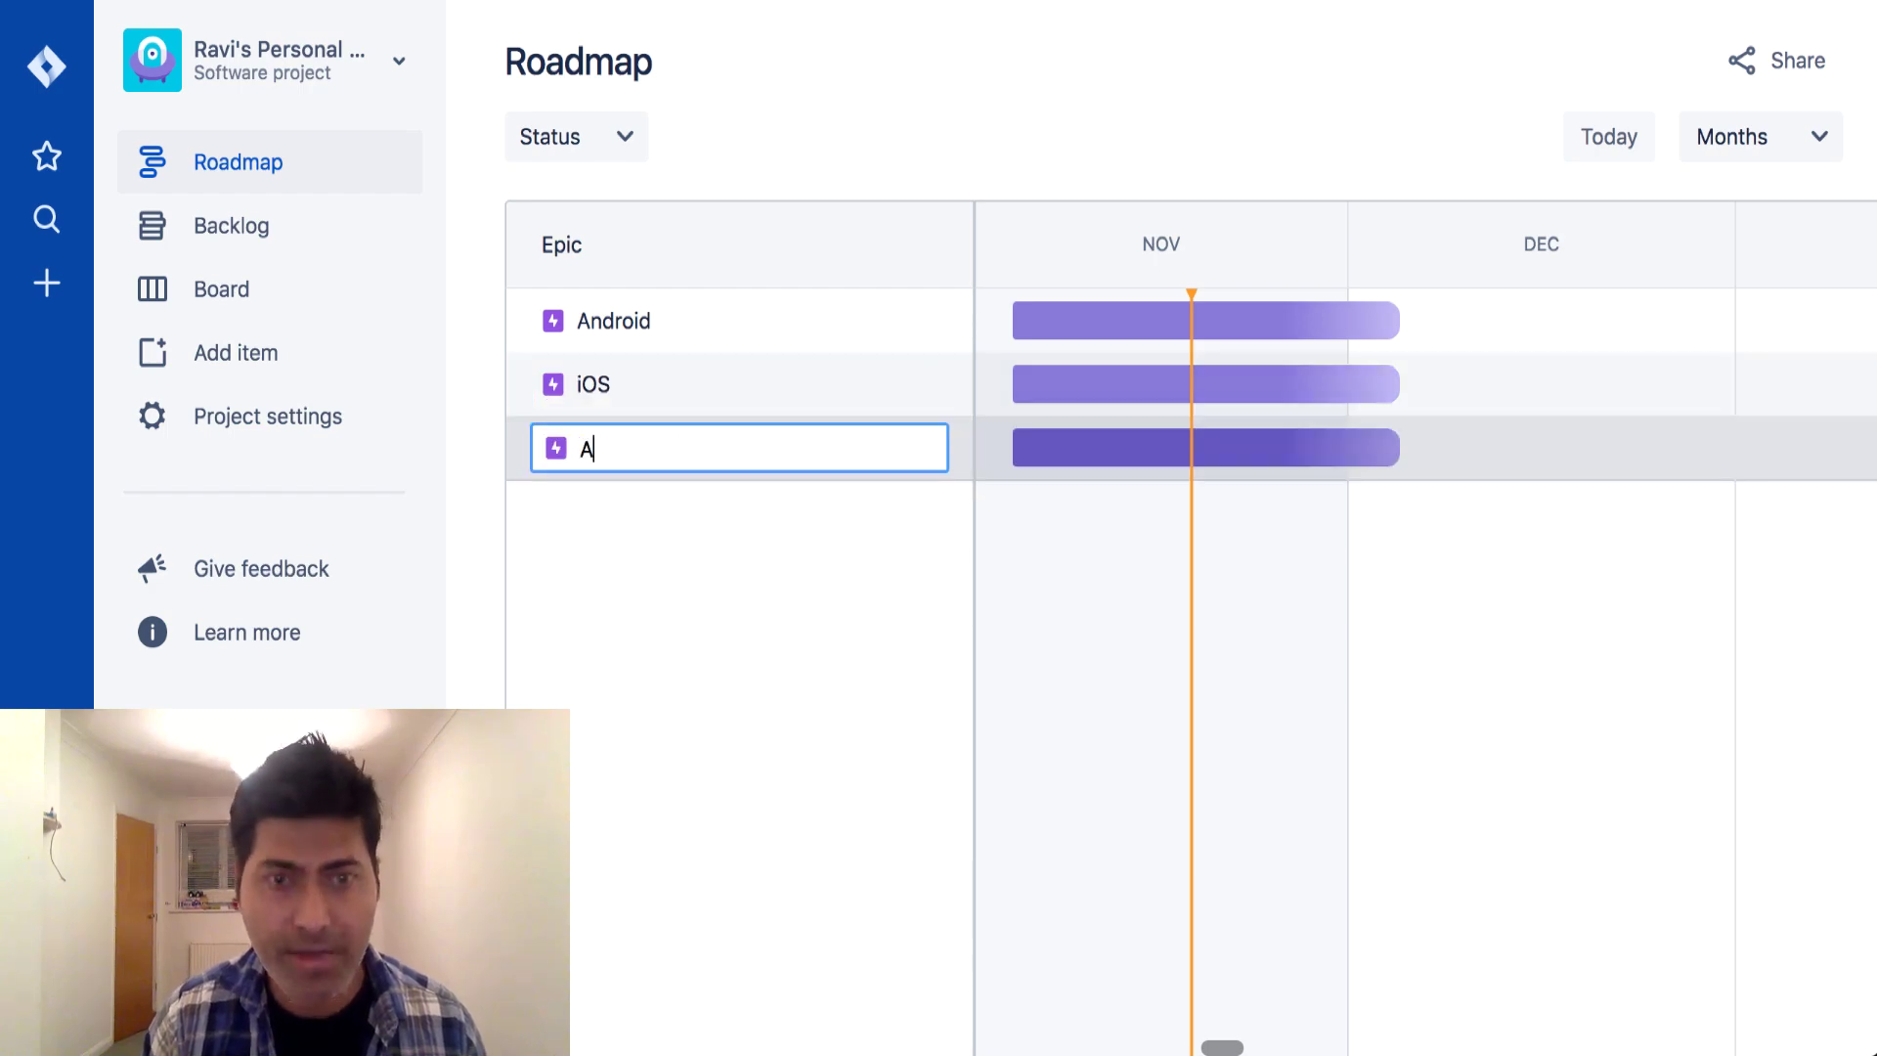
{"action": "key", "text": "BackSpace"}
{"action": "key", "text": "BackSpace"}
{"action": "key", "text": "BackSpace"}
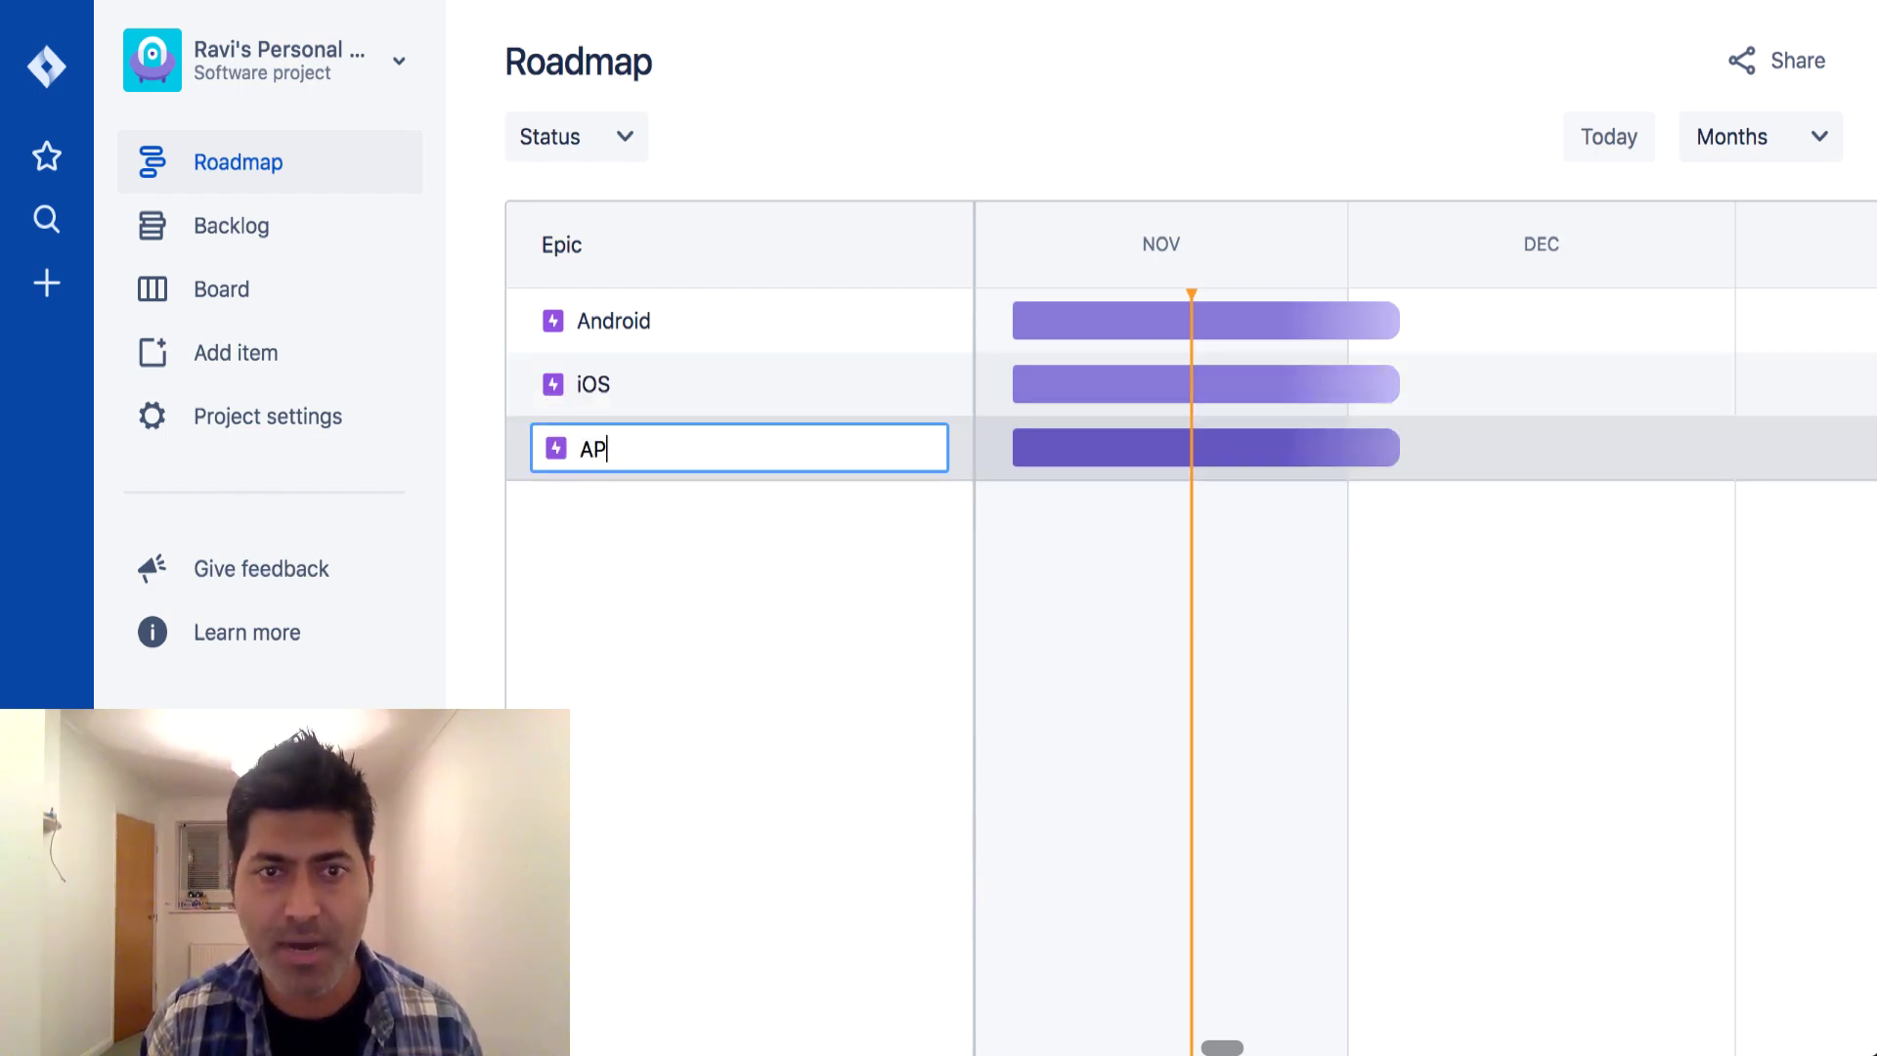
{"action": "type", "text": "Platform"}
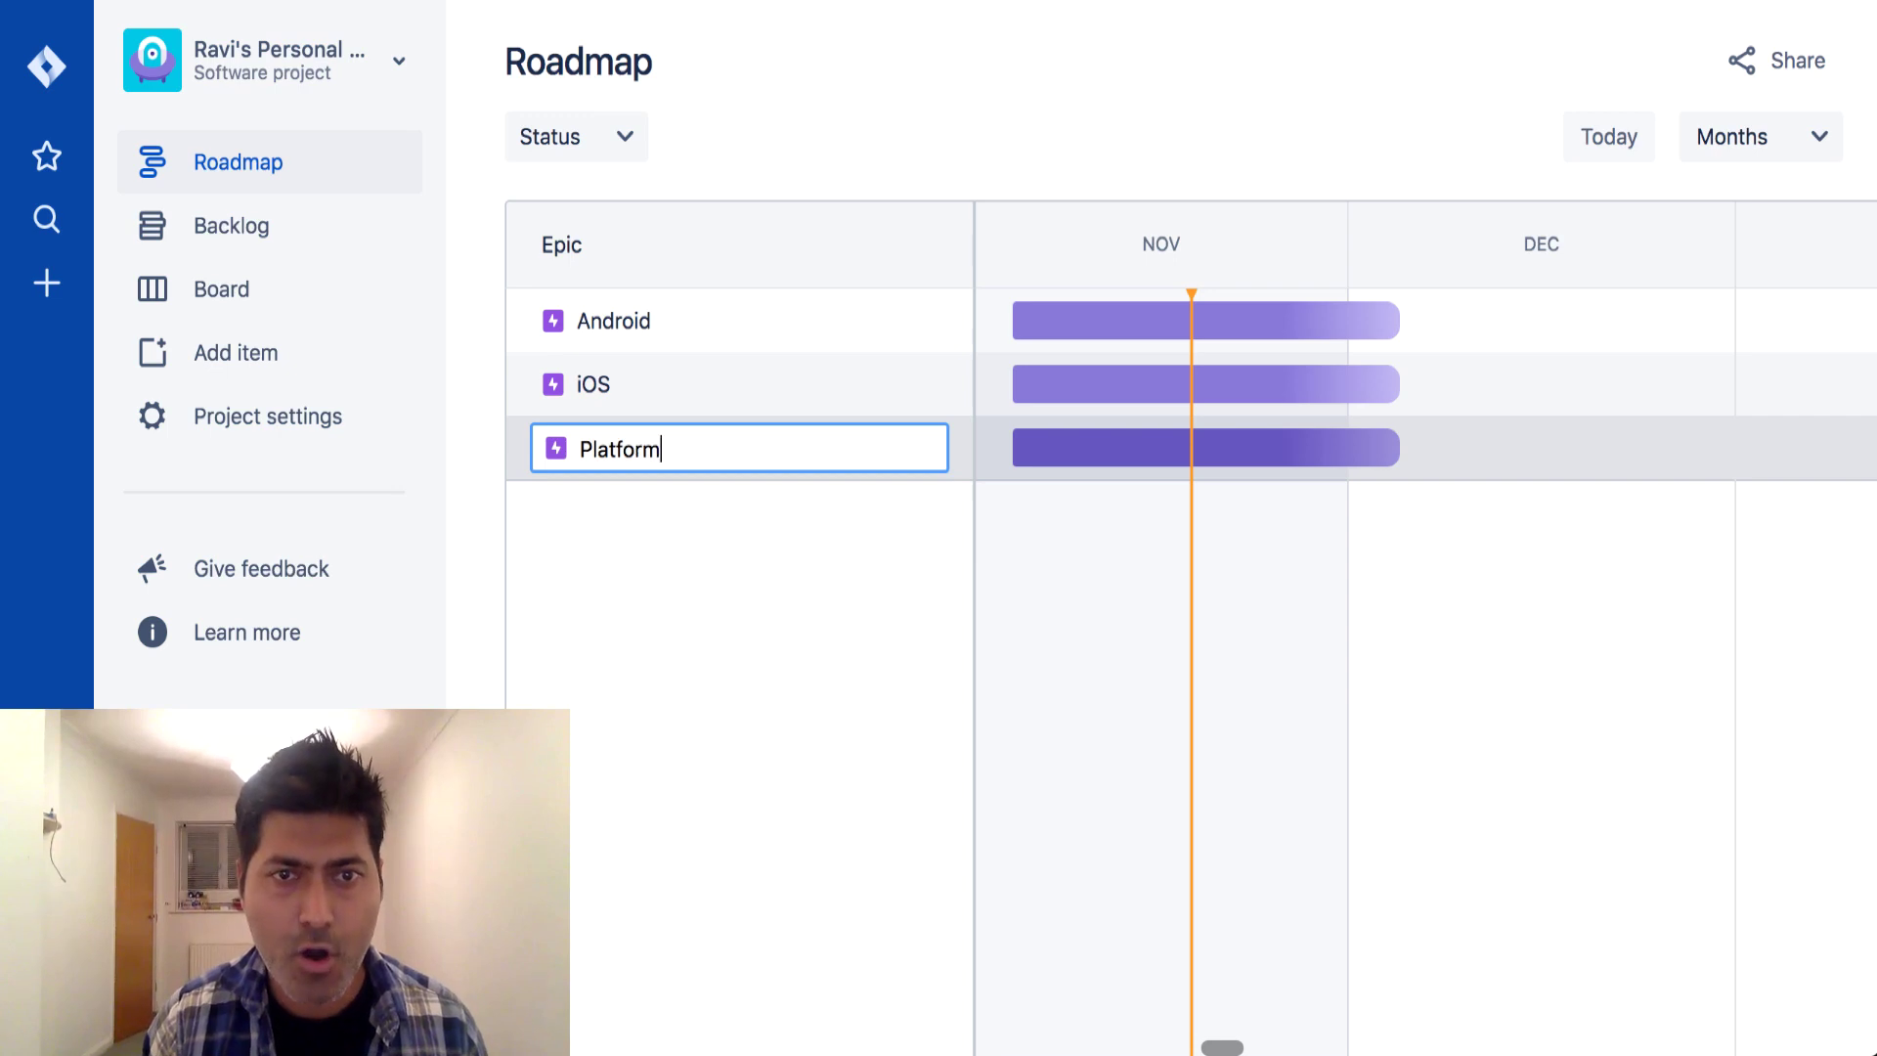
{"action": "key", "text": "Return"}
{"action": "type", "text": "API"}
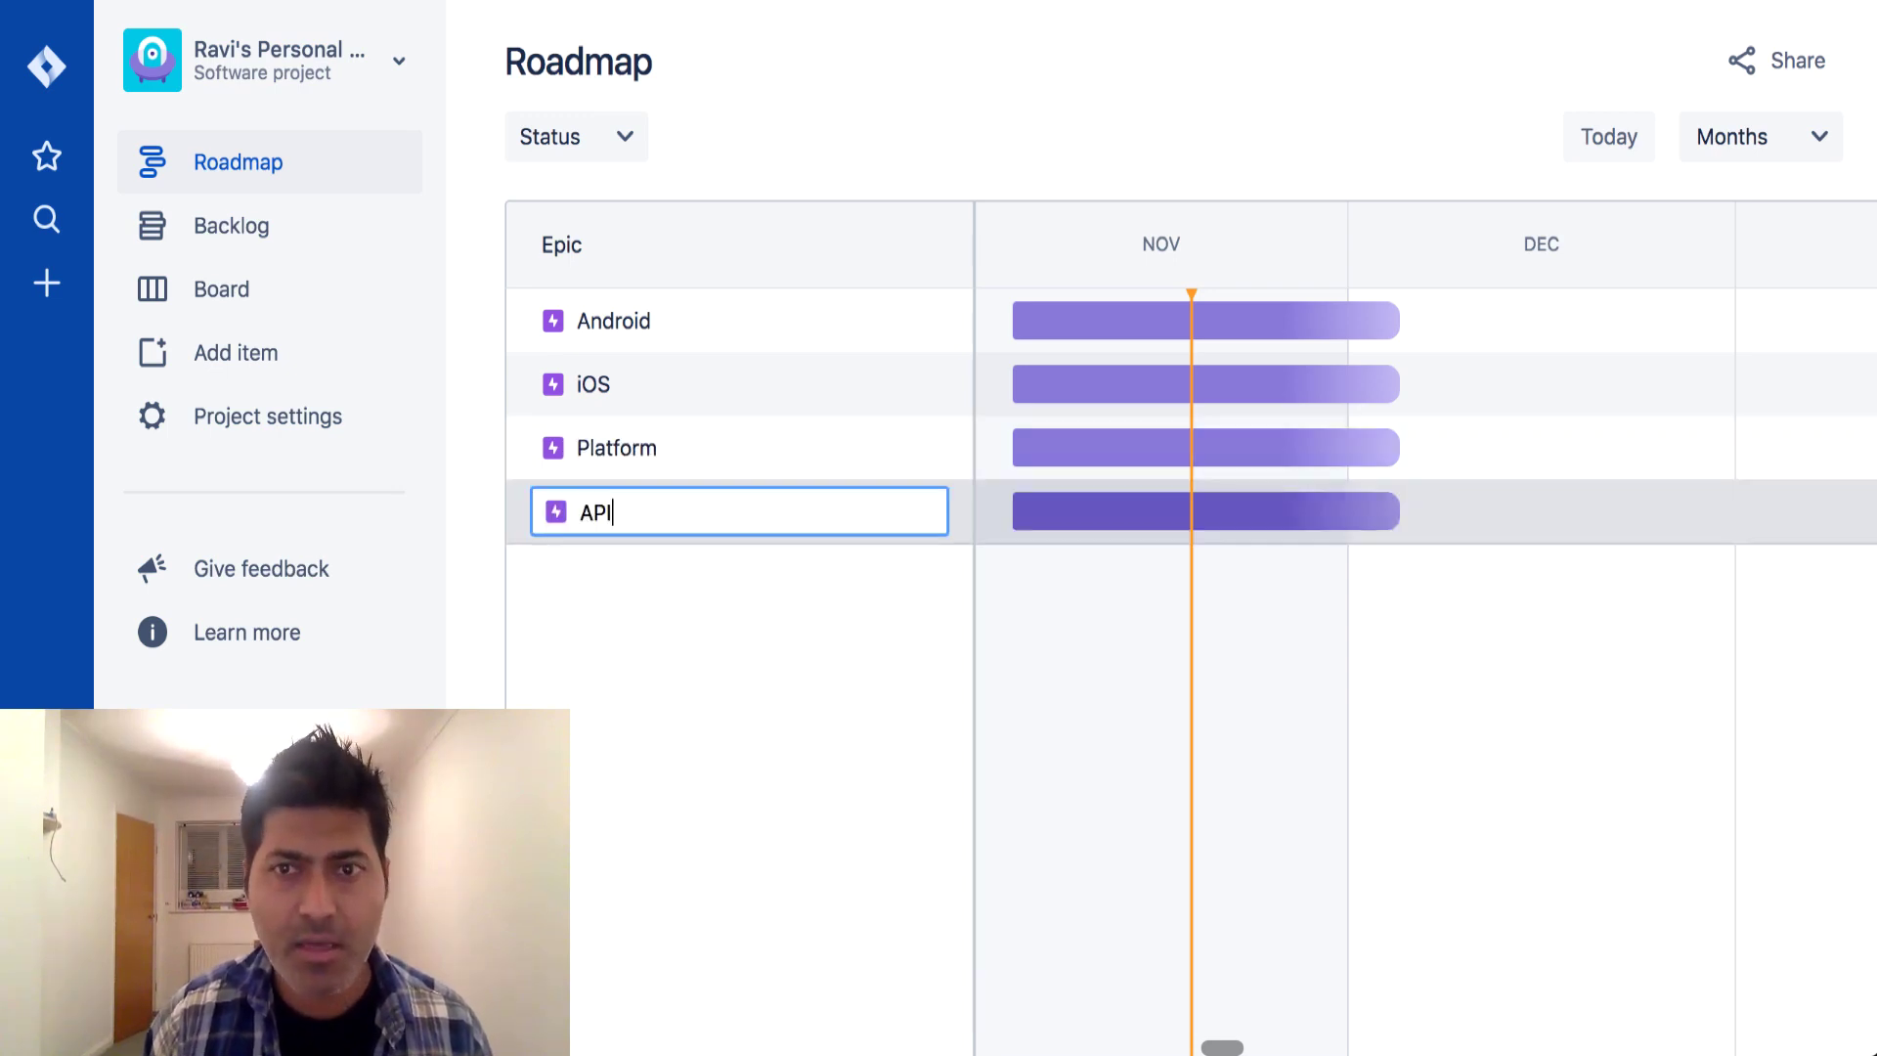
{"action": "key", "text": "Return"}
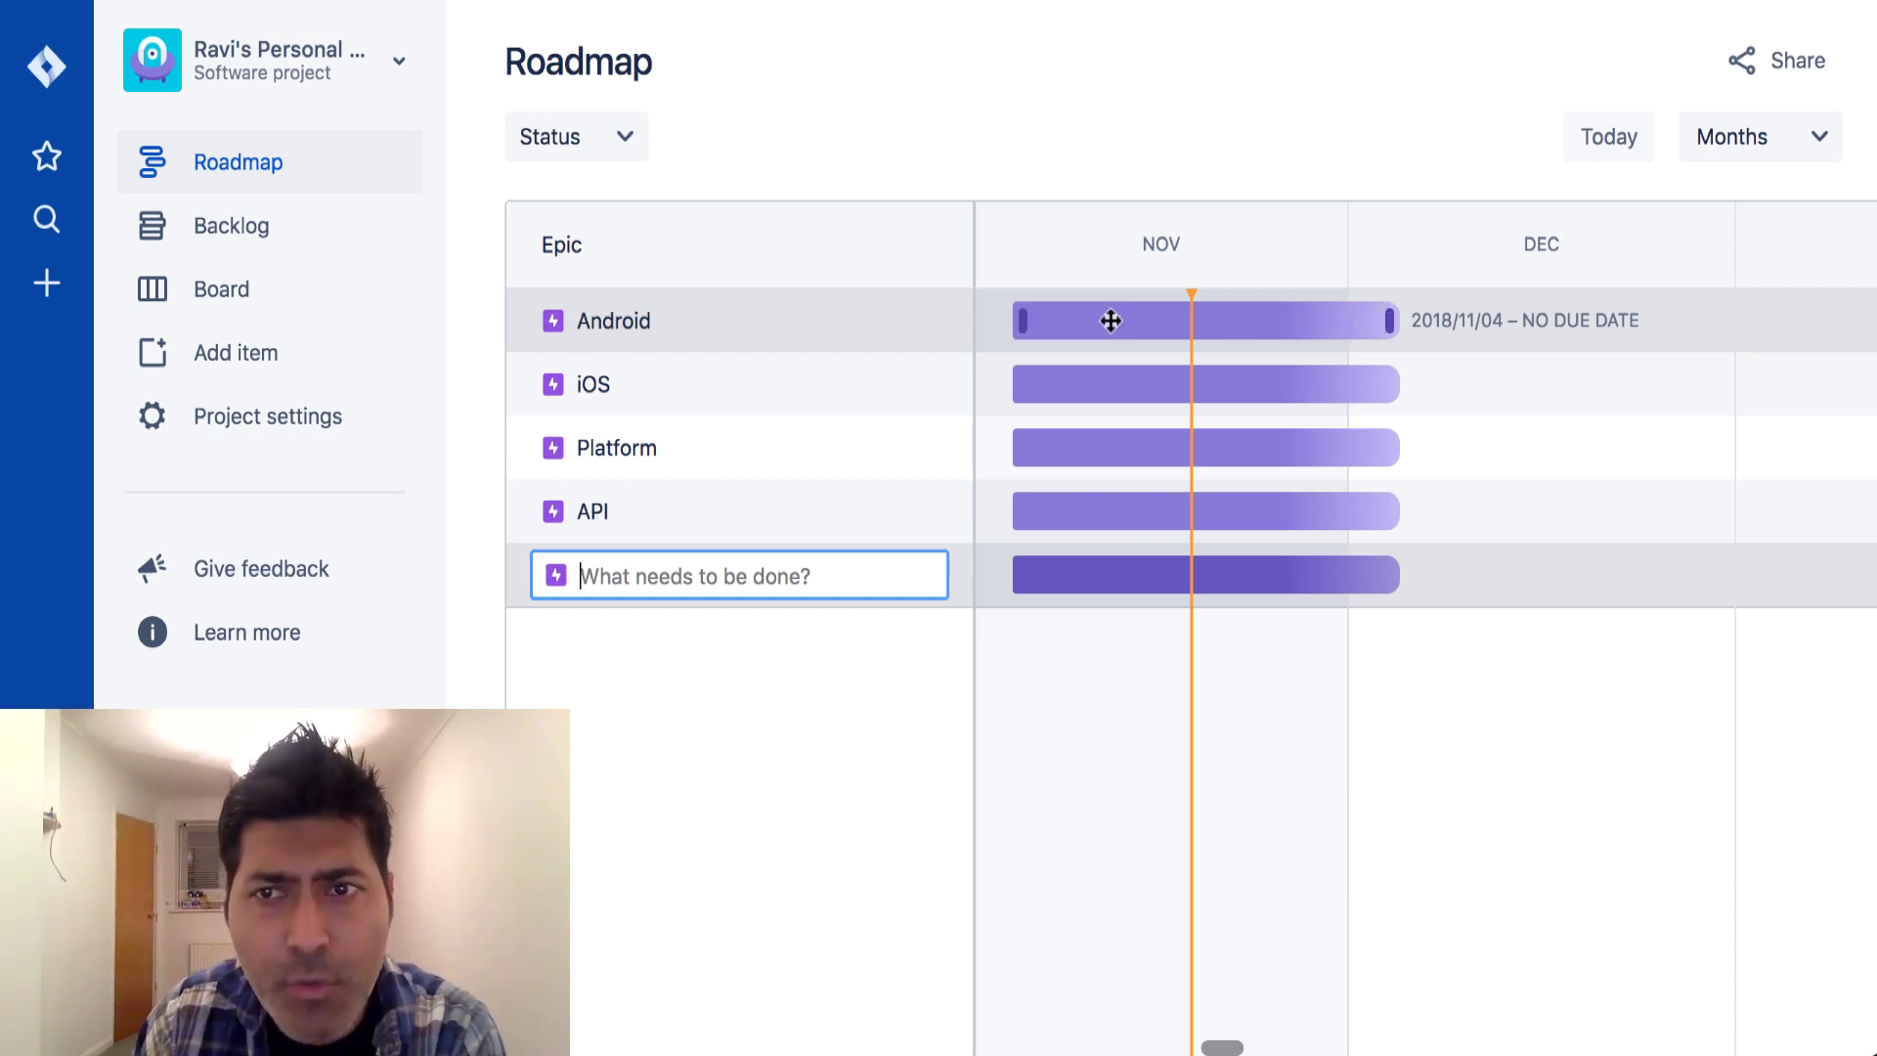
Step: Reschedule the Android epic to start on 2018/11/17, shift iOS and Platform into December, and schedule API from 2018/12/01 to 2018/12/18
{"action": "left_click_drag", "start_coordinate": [1110, 321], "coordinate": [1615, 377]}
{"action": "left_click_drag", "start_coordinate": [1287, 448], "coordinate": [1757, 448]}
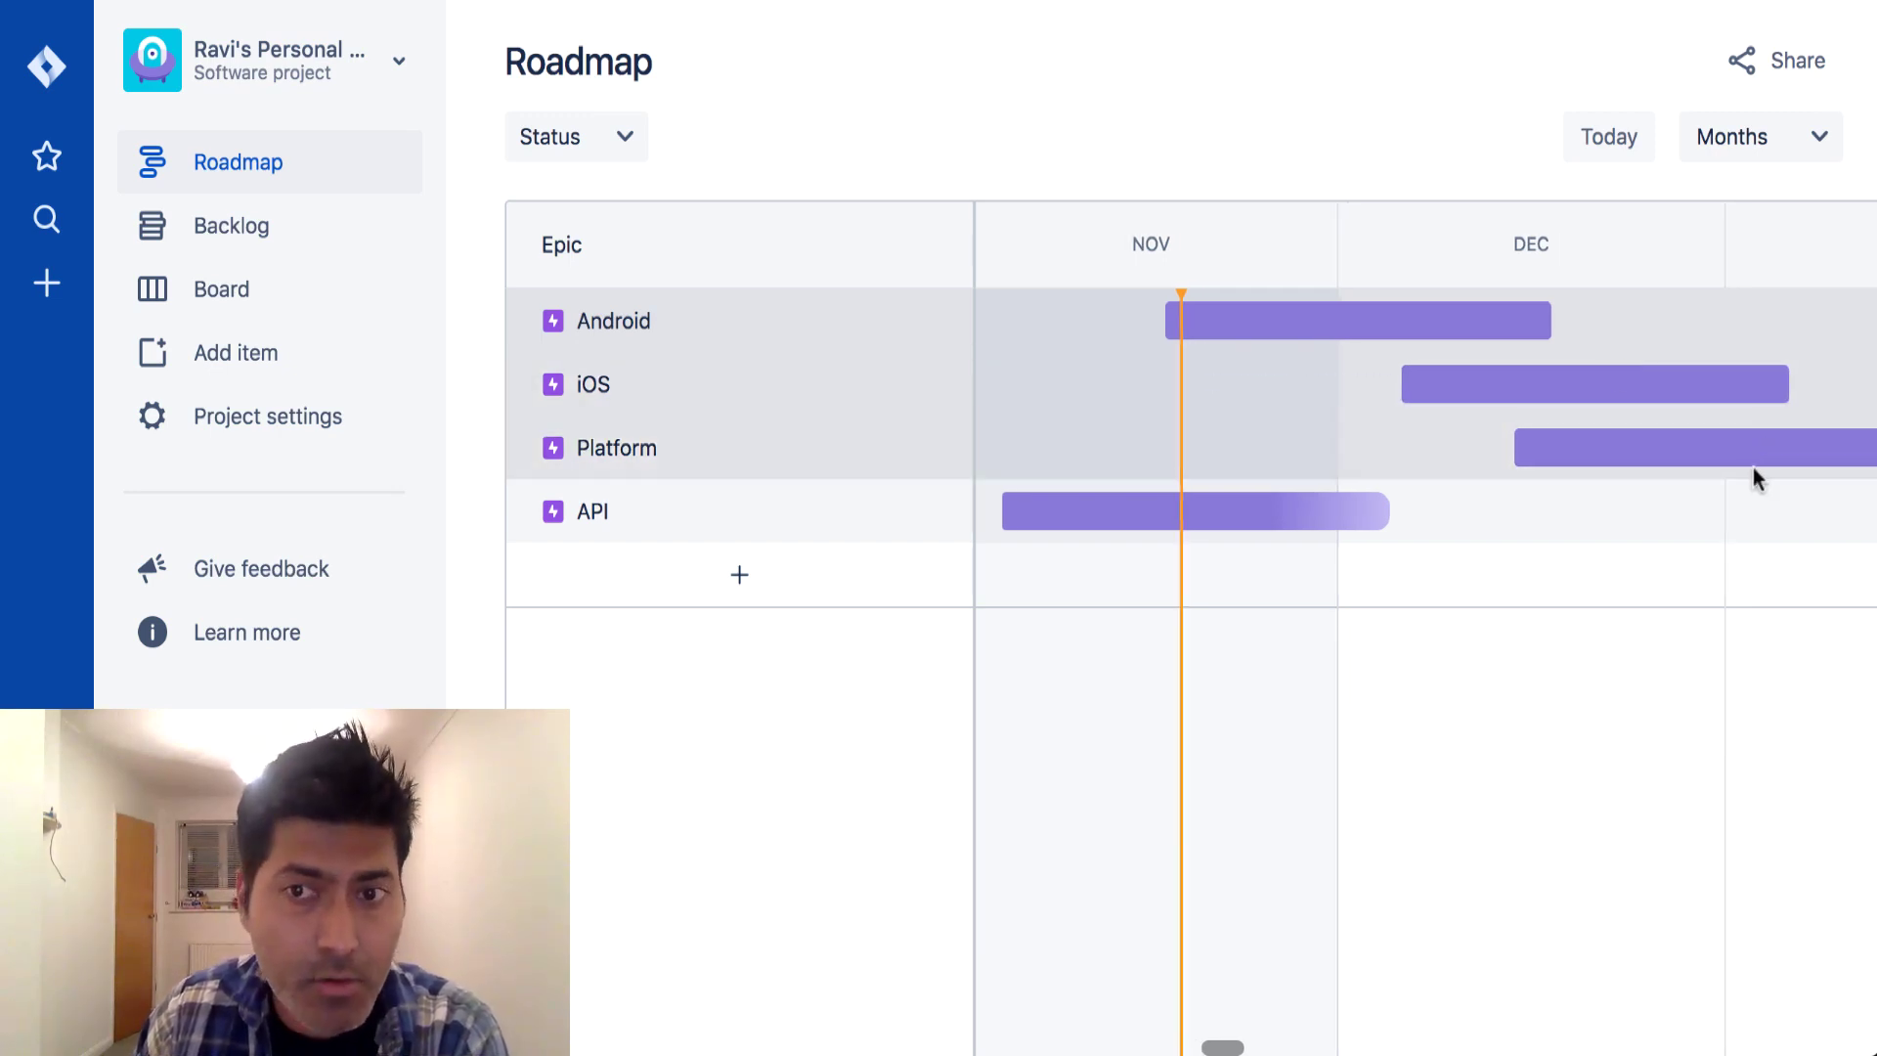
{"action": "left_click_drag", "start_coordinate": [1288, 513], "coordinate": [1680, 513]}
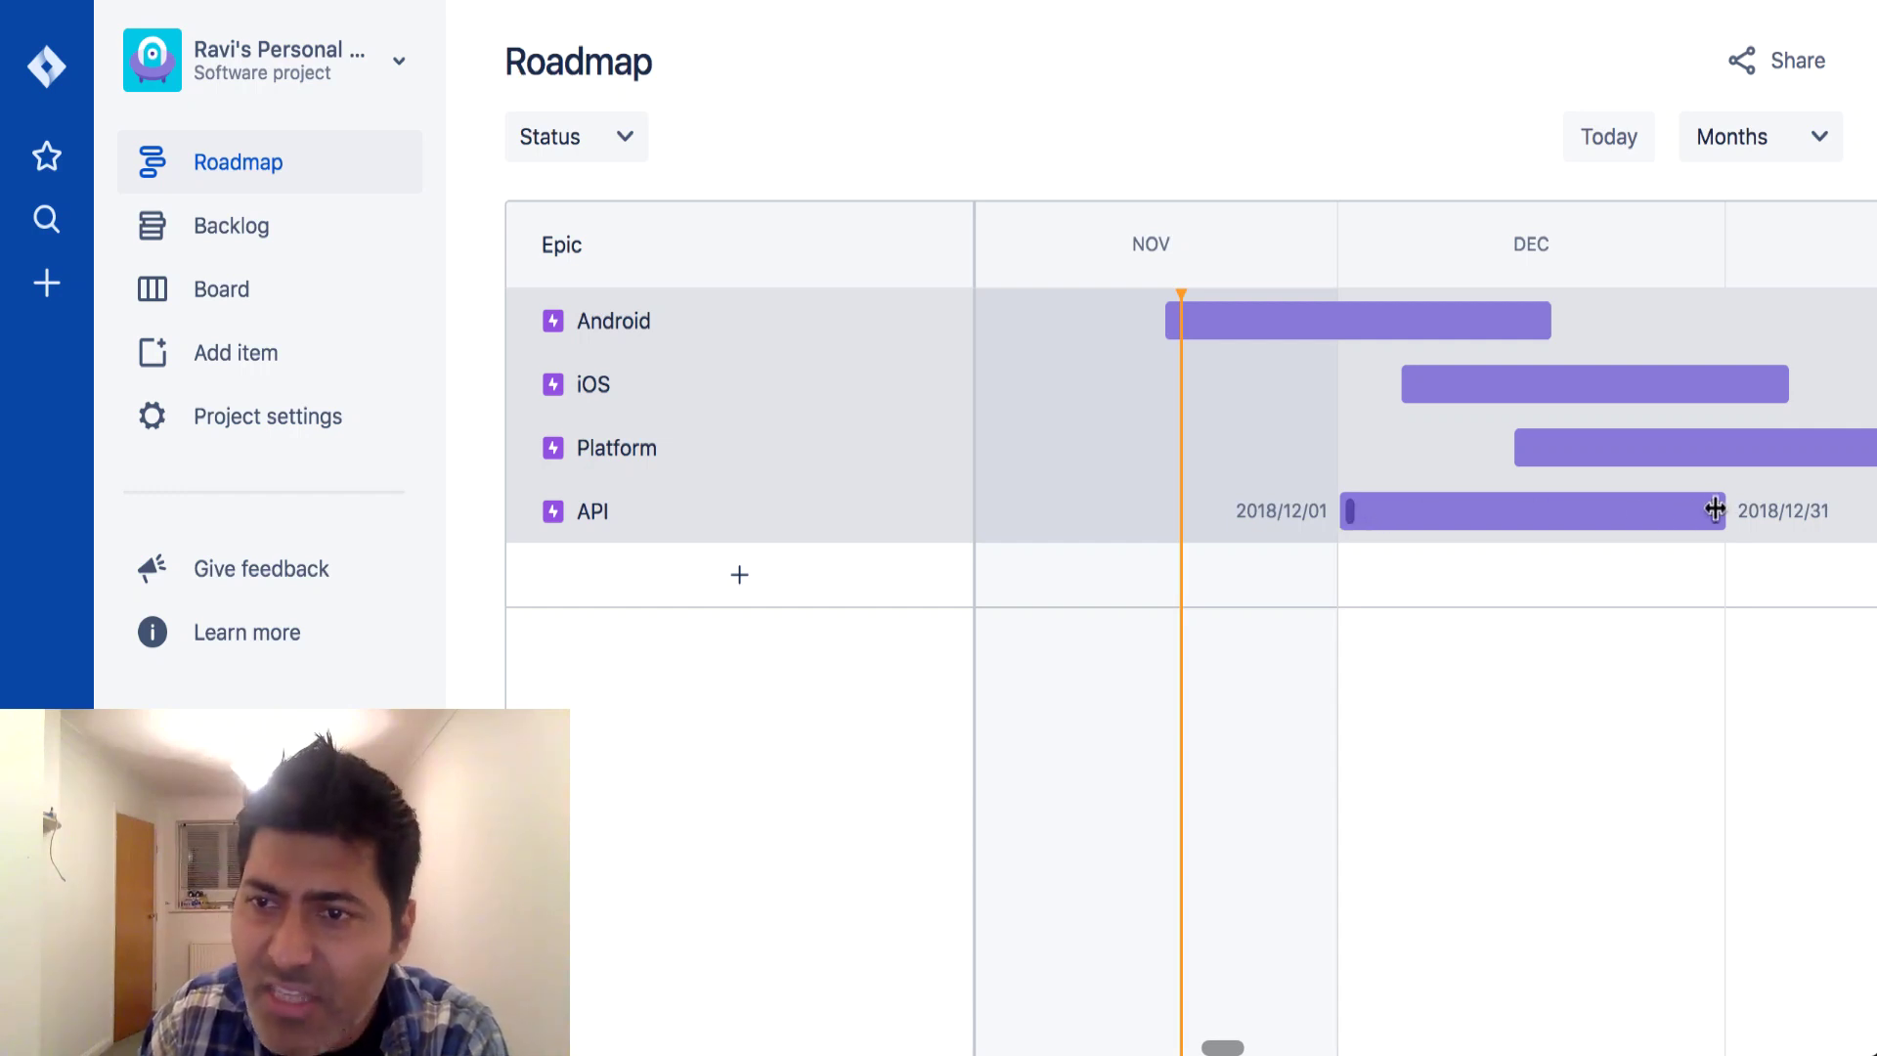
{"action": "left_click_drag", "start_coordinate": [1714, 511], "coordinate": [1557, 517]}
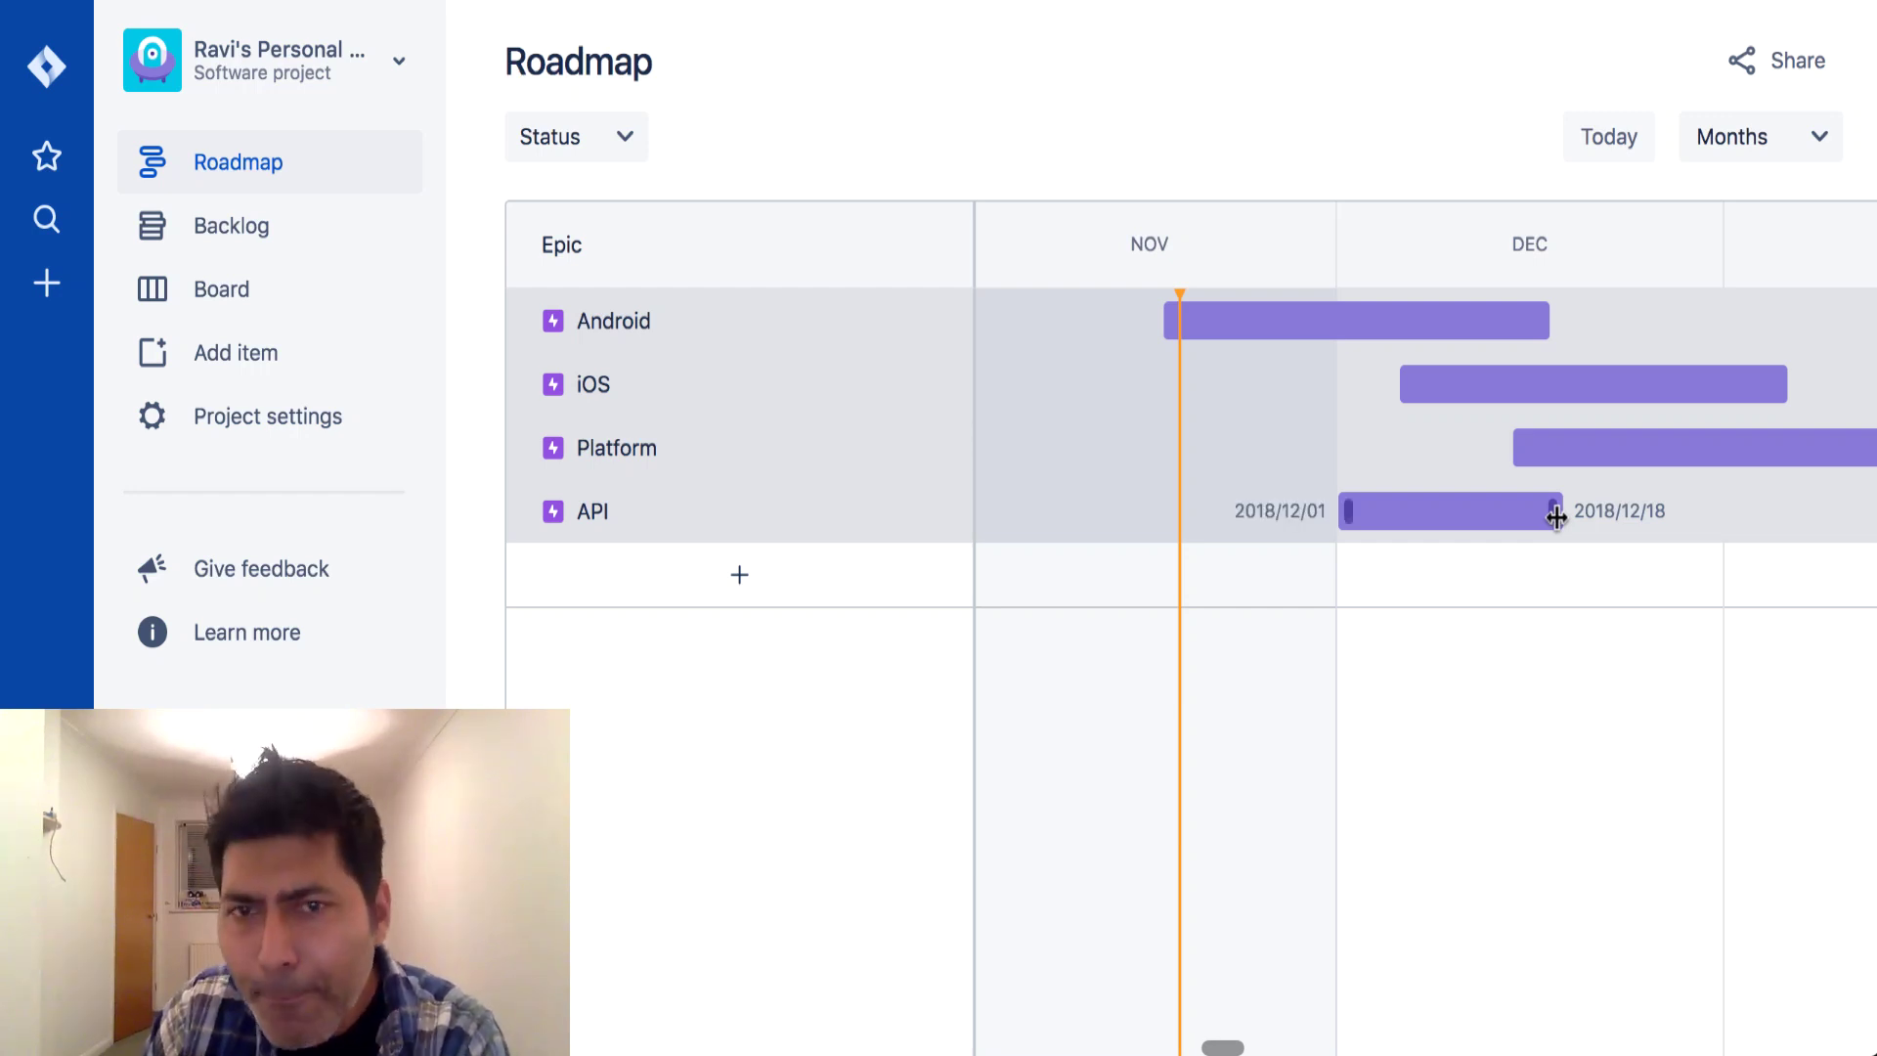
Step: Review the Android epic's details on the roadmap, including its status, assignee, labels and dates, and close them
{"action": "left_click", "coordinate": [597, 325]}
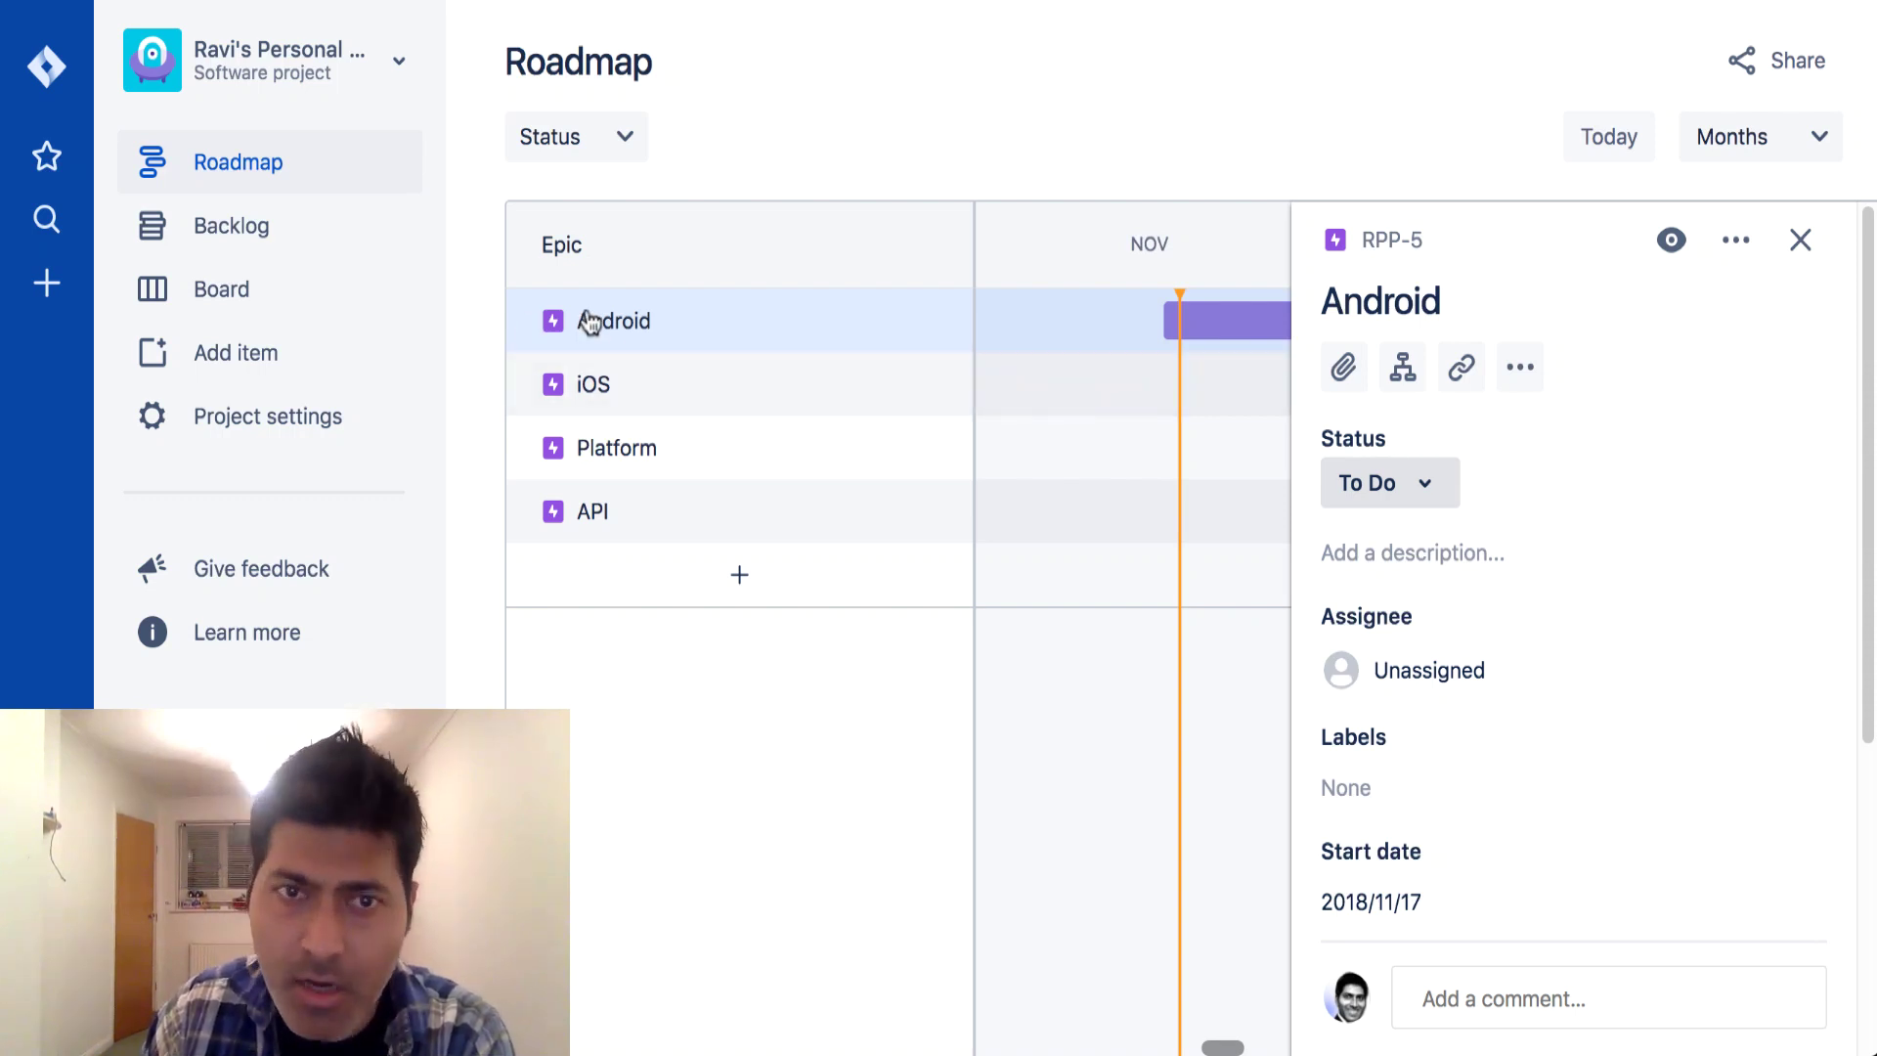
{"action": "scroll", "coordinate": [1625, 519], "scroll_direction": "down", "scroll_amount": 5}
{"action": "scroll", "coordinate": [1623, 507], "scroll_direction": "up", "scroll_amount": 5}
{"action": "scroll", "coordinate": [1623, 506], "scroll_direction": "down", "scroll_amount": 5}
{"action": "scroll", "coordinate": [1623, 507], "scroll_direction": "up", "scroll_amount": 5}
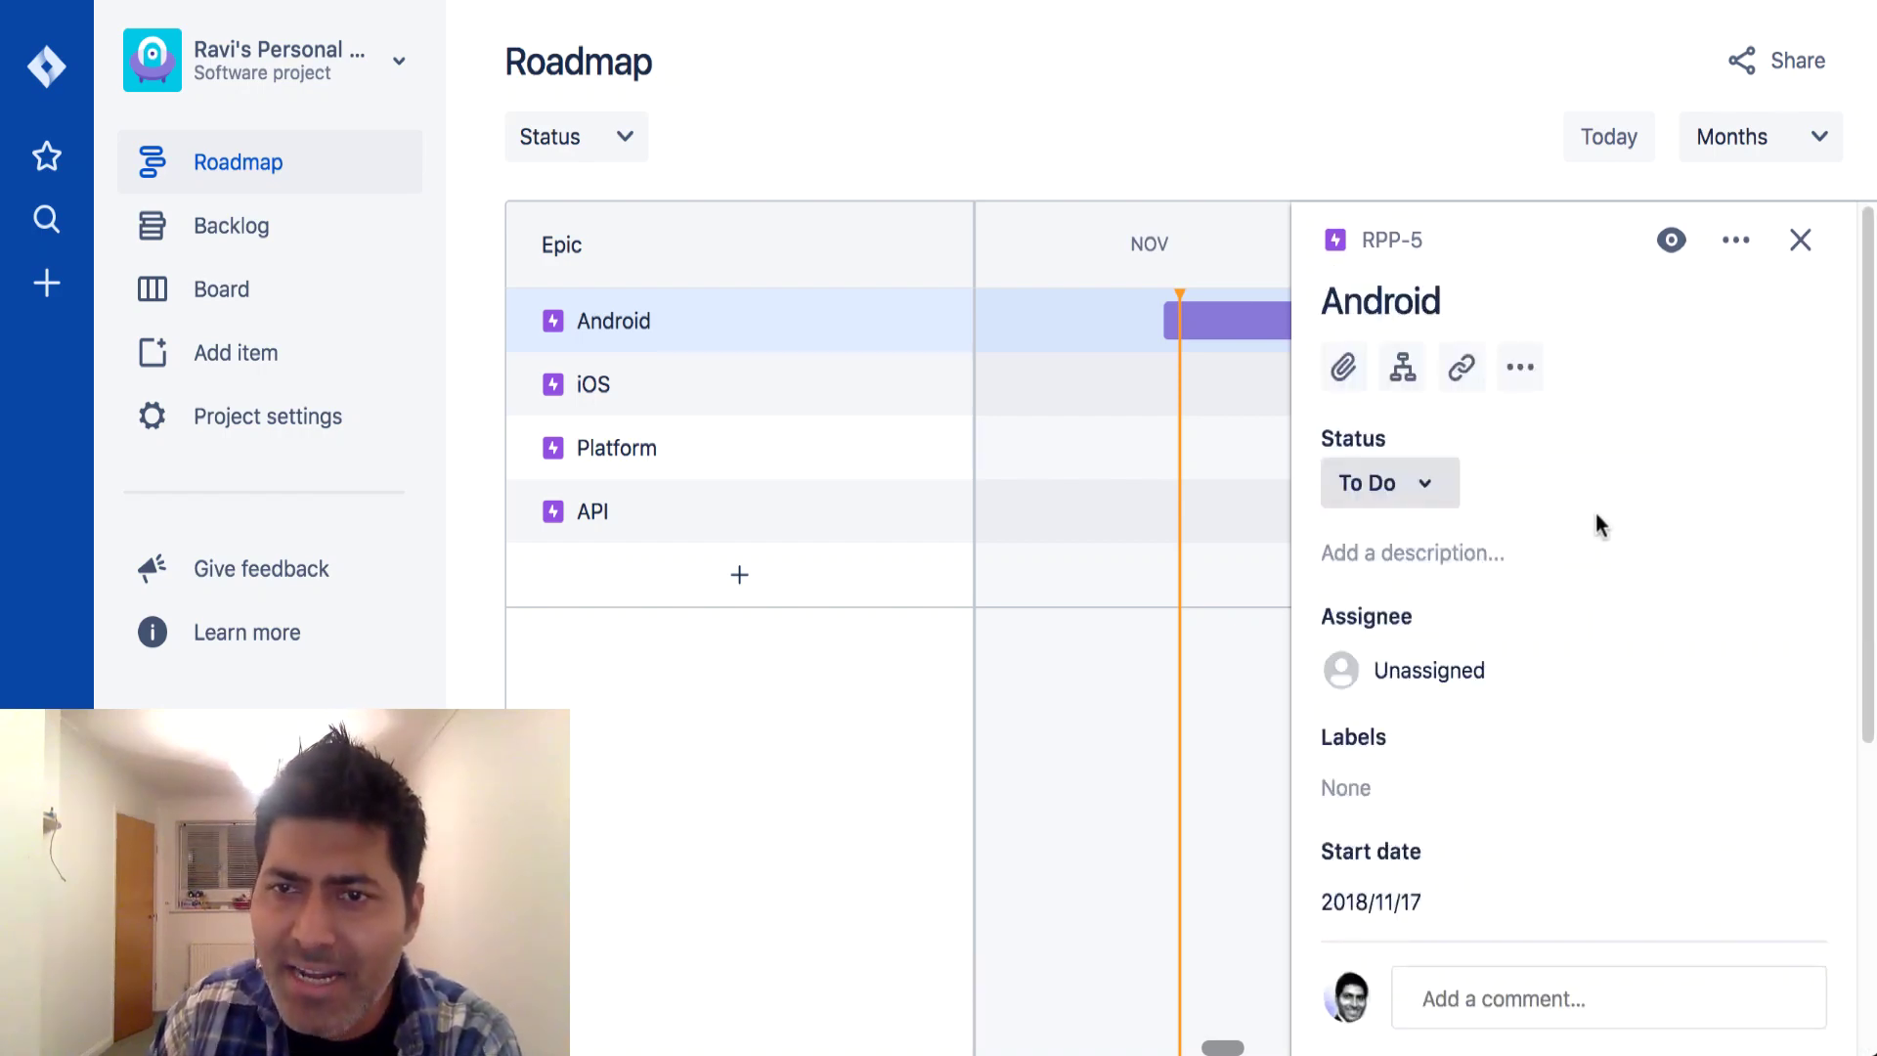
{"action": "left_click", "coordinate": [1801, 241]}
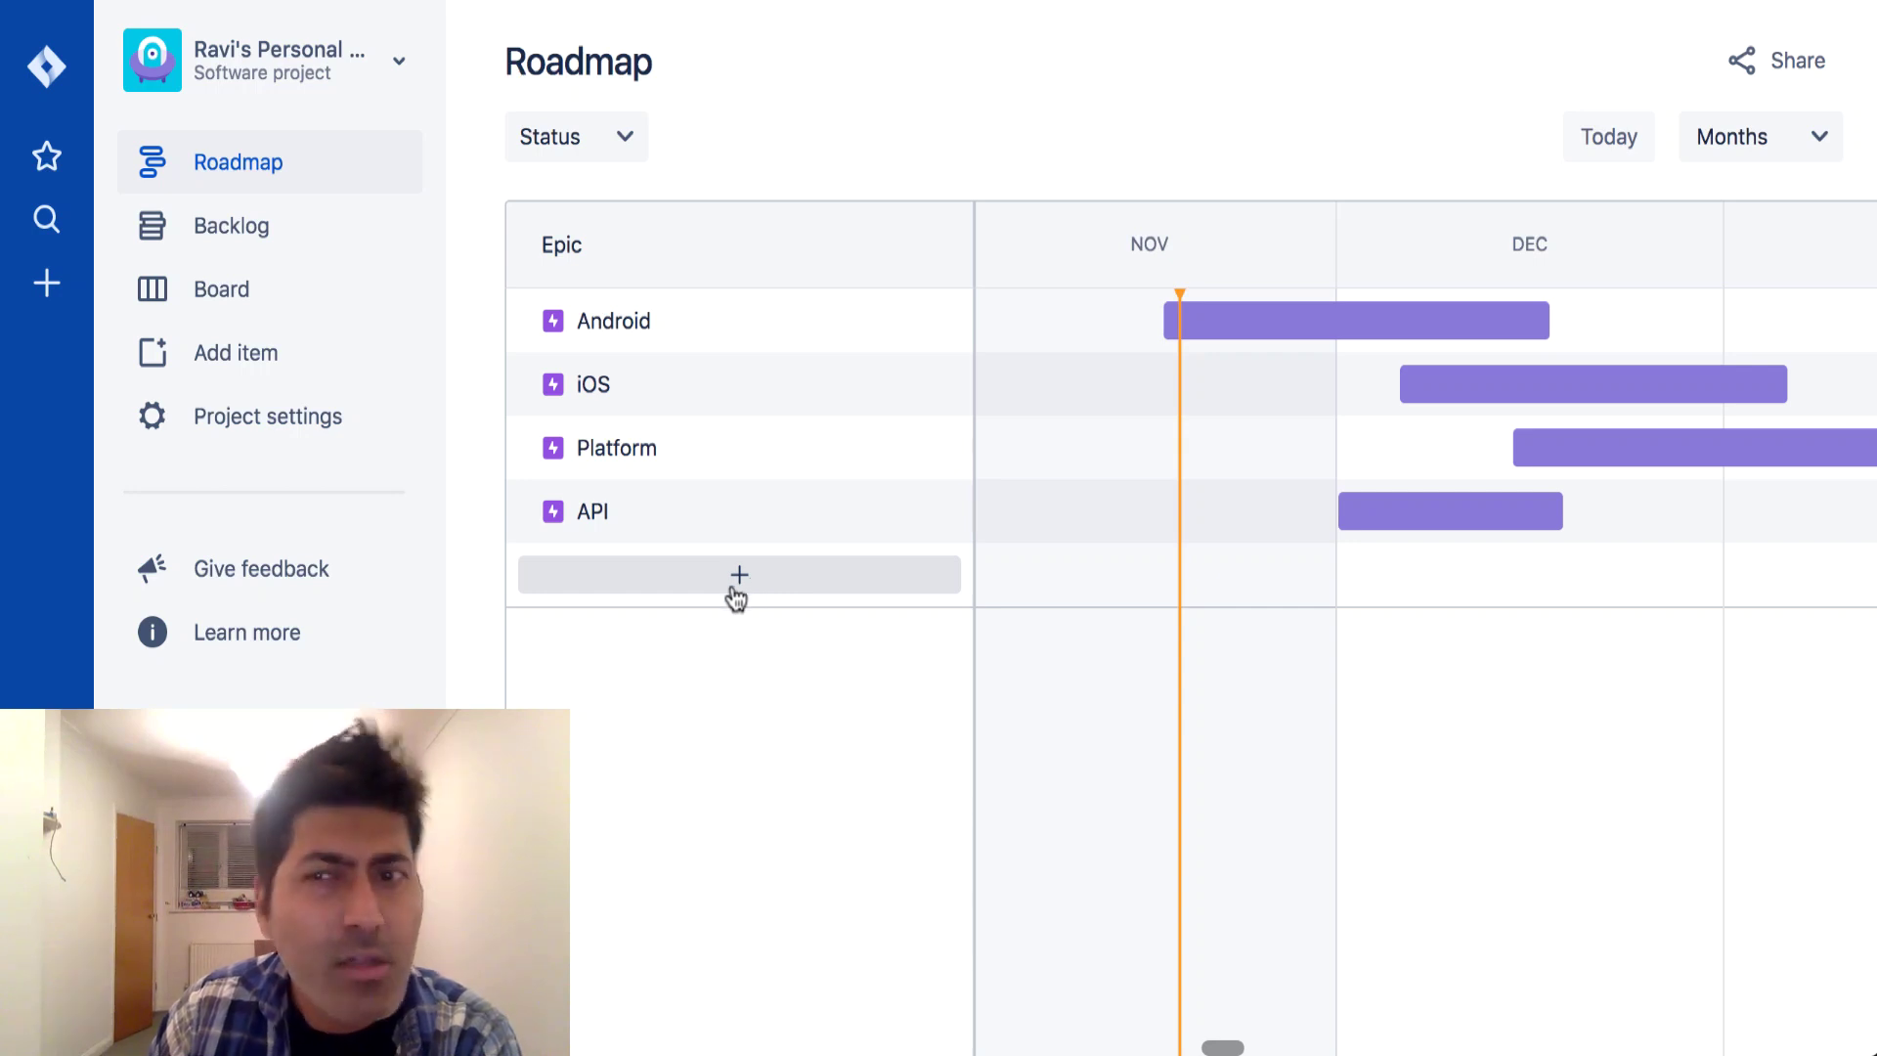
{"action": "mouse_move", "coordinate": [671, 425]}
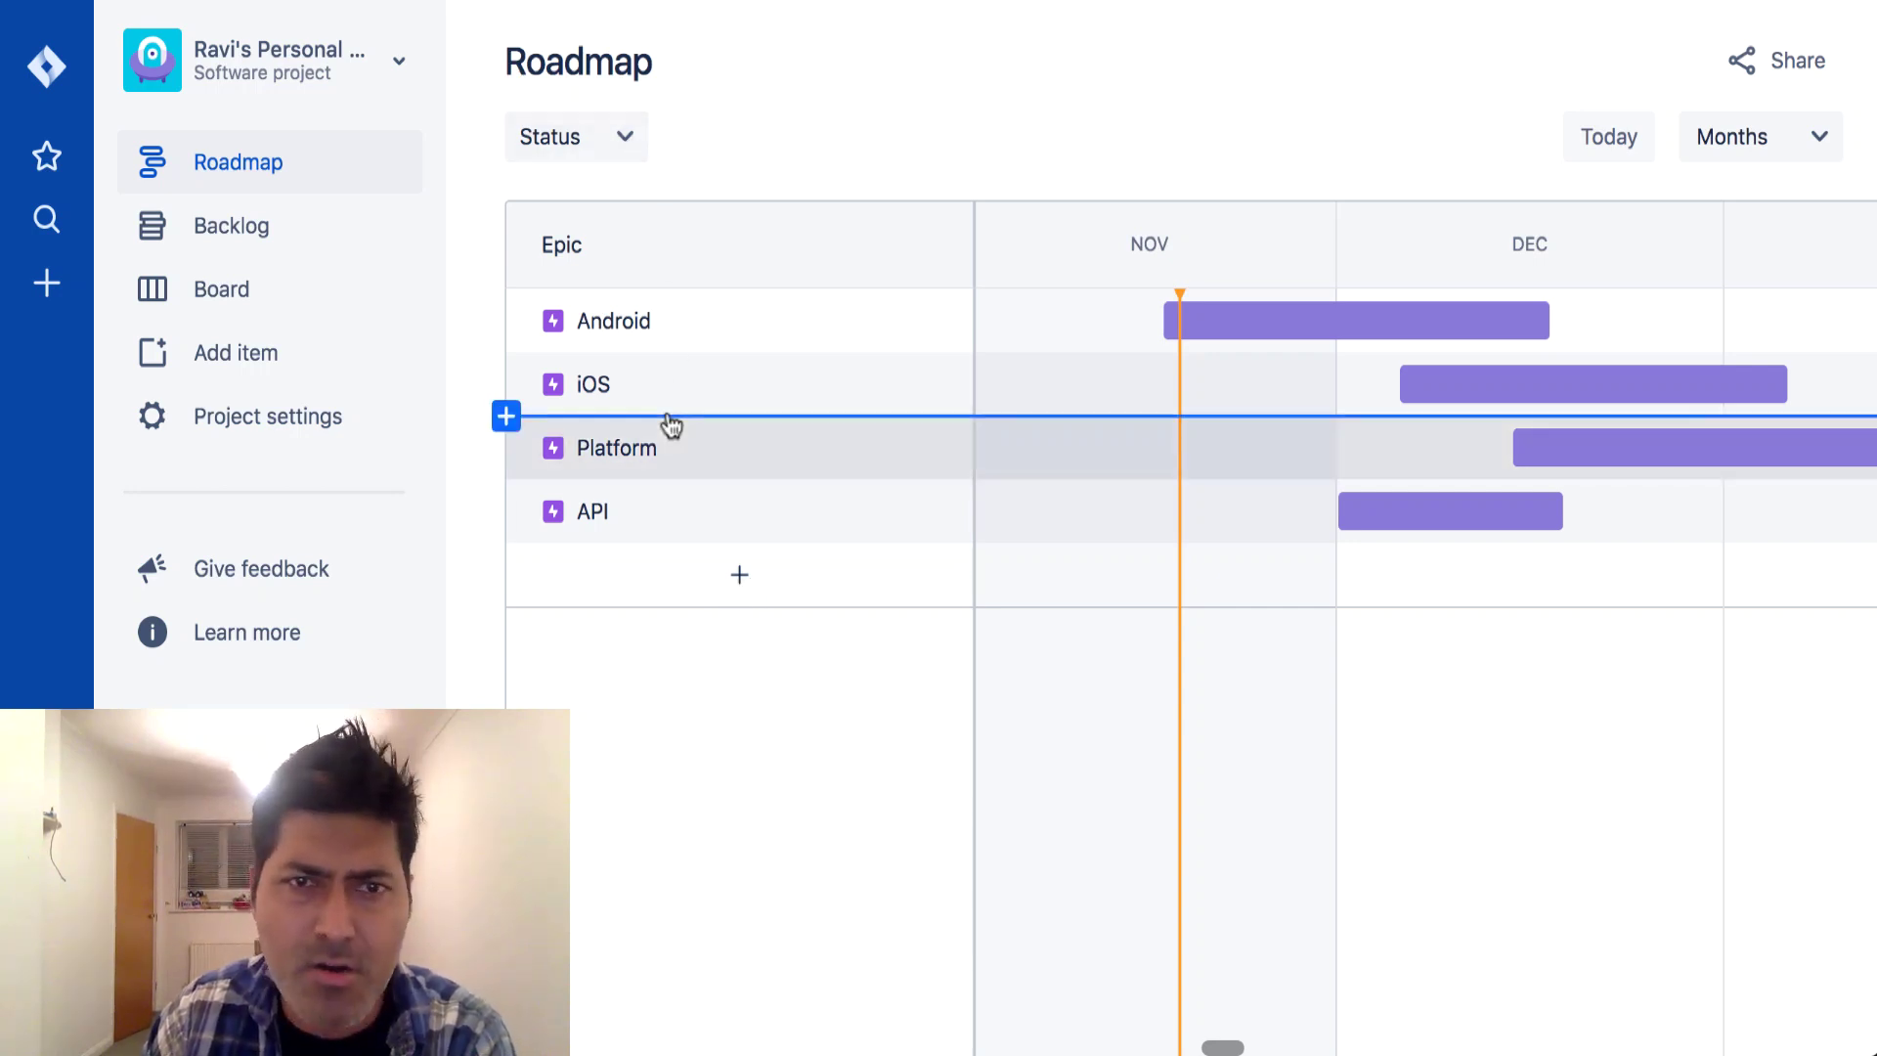
{"action": "left_click", "coordinate": [505, 416]}
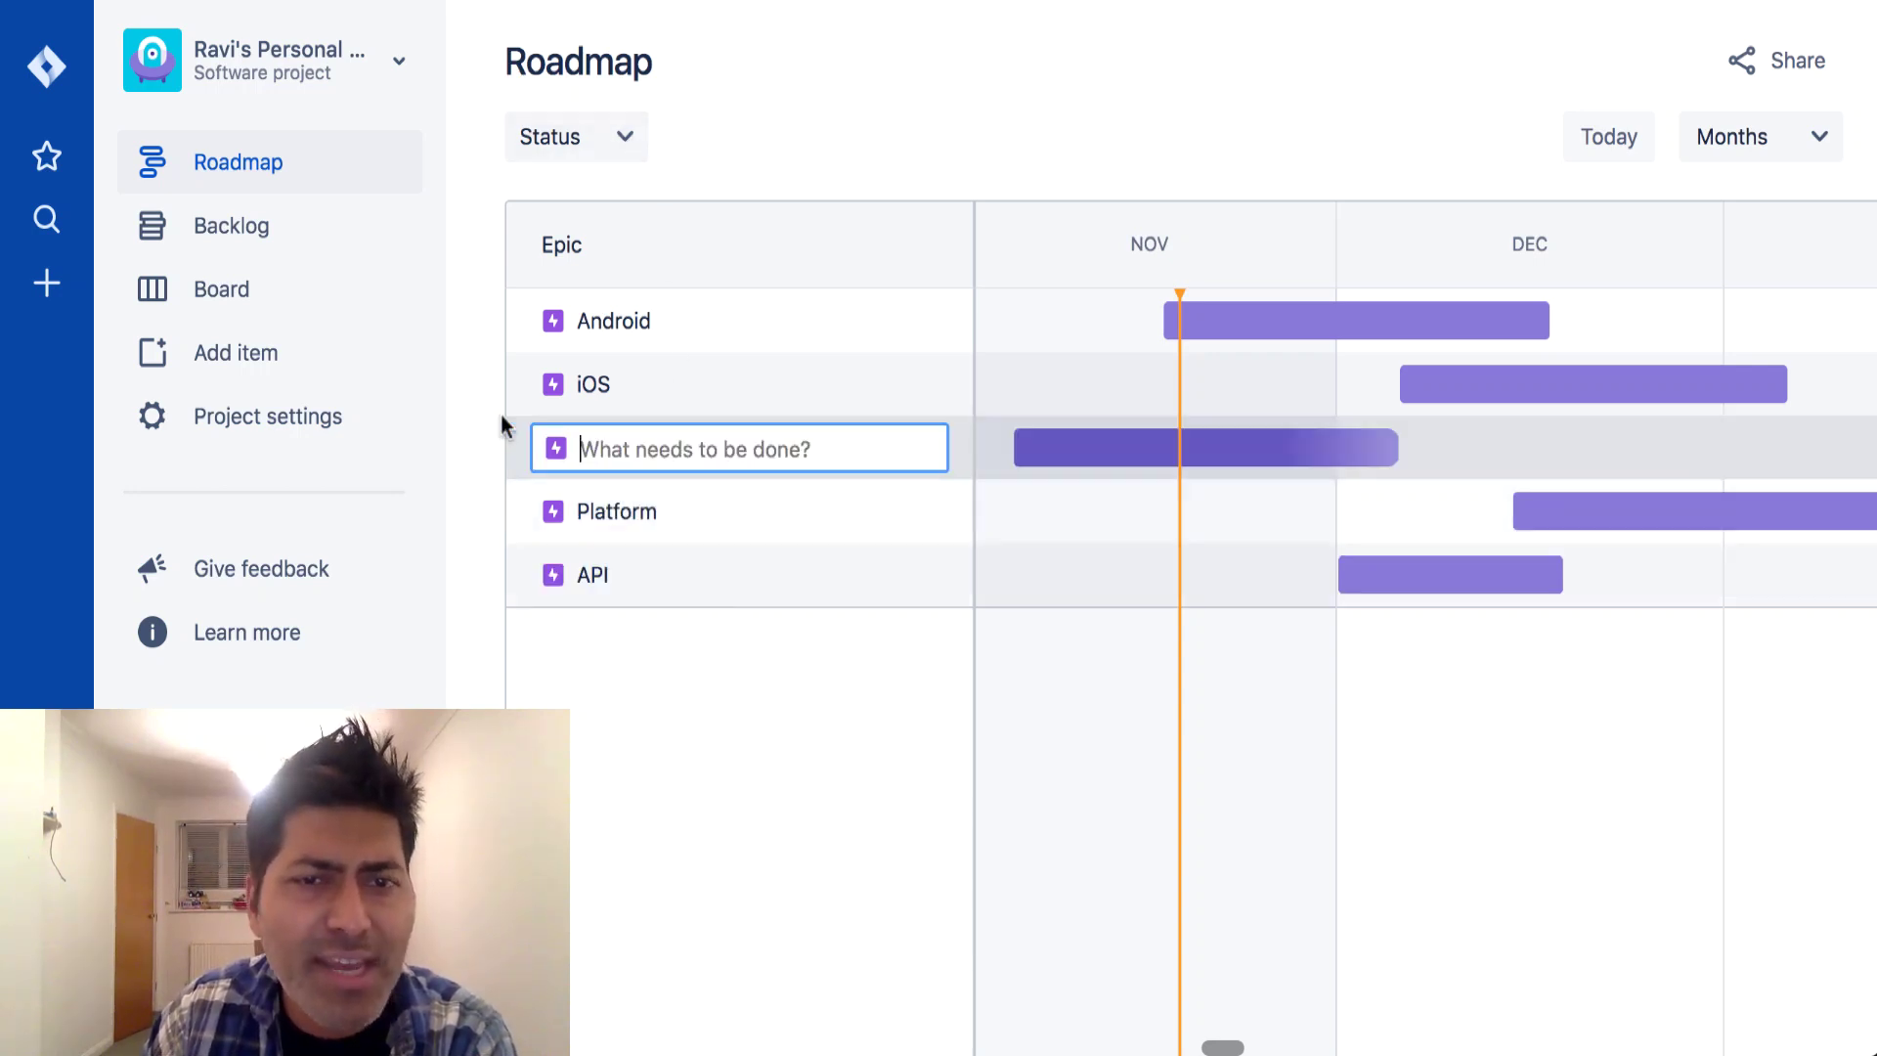
{"action": "key", "text": "Escape"}
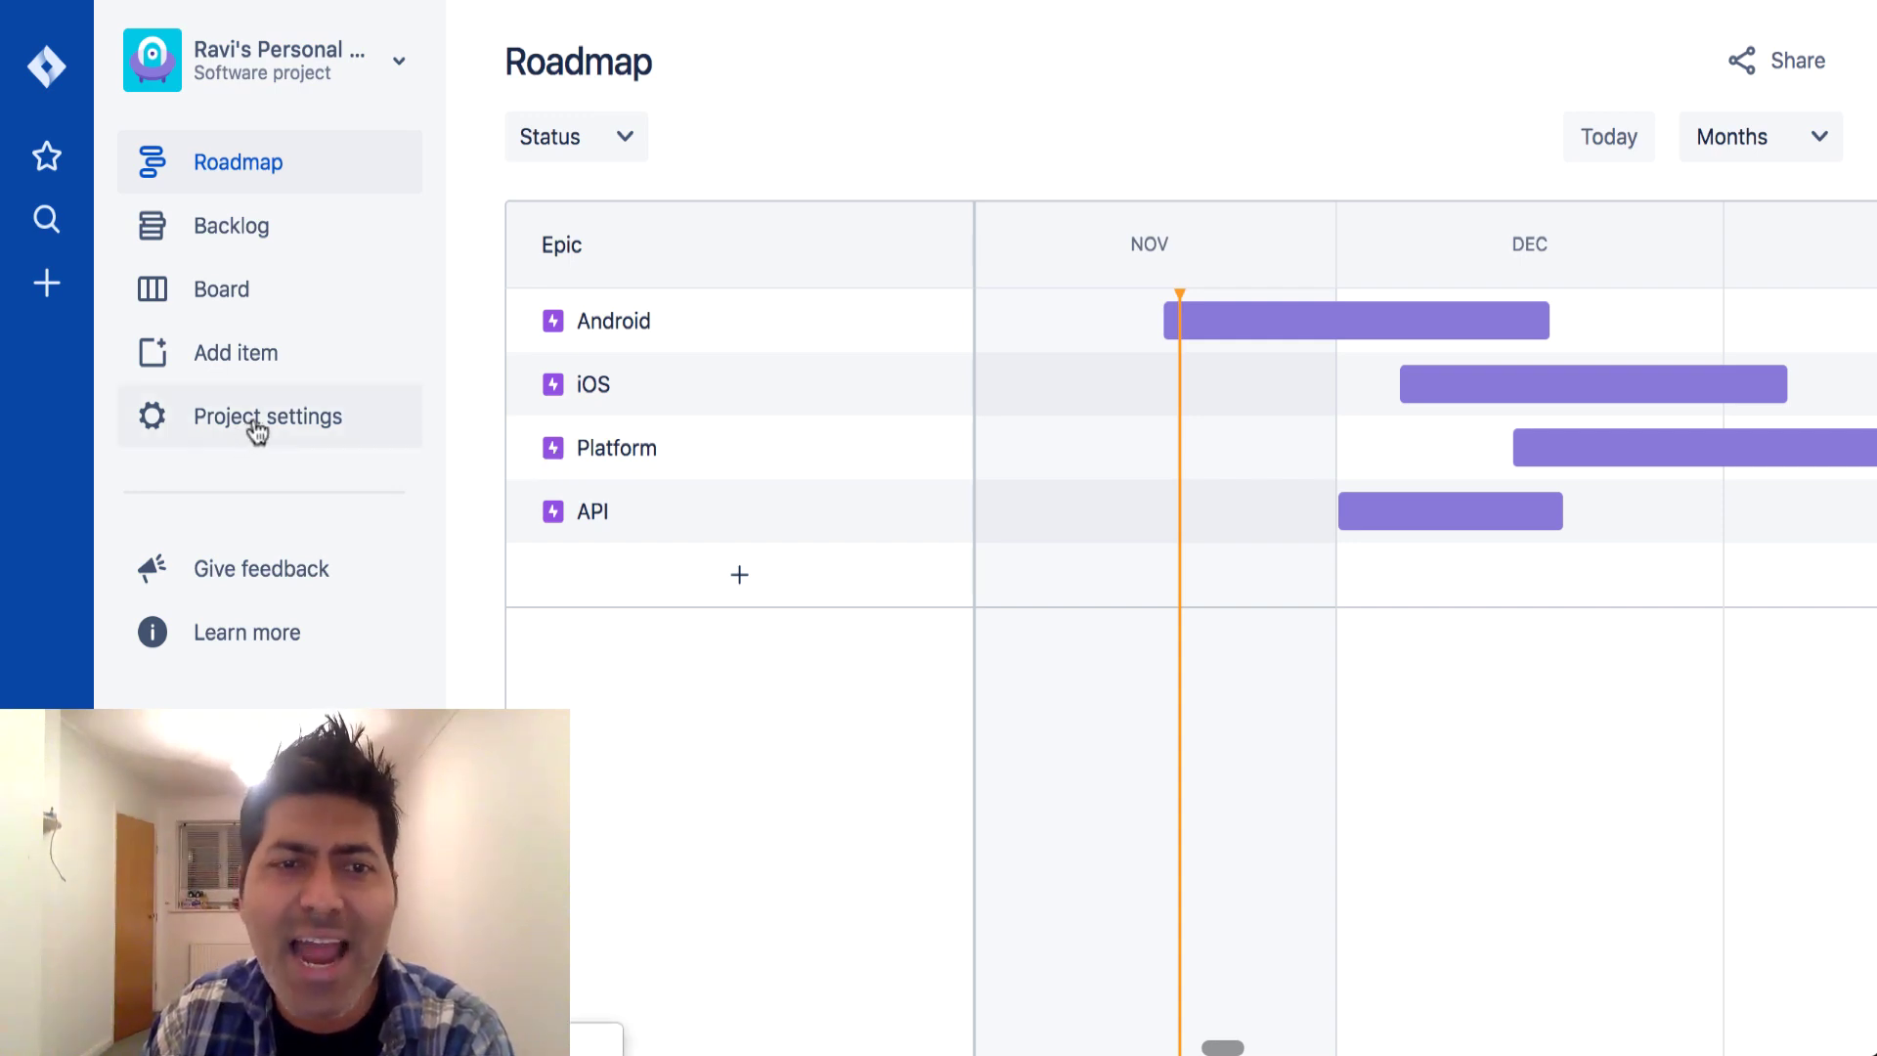
Step: Return to the backlog and check which epics the epic filter offers
{"action": "left_click", "coordinate": [233, 230]}
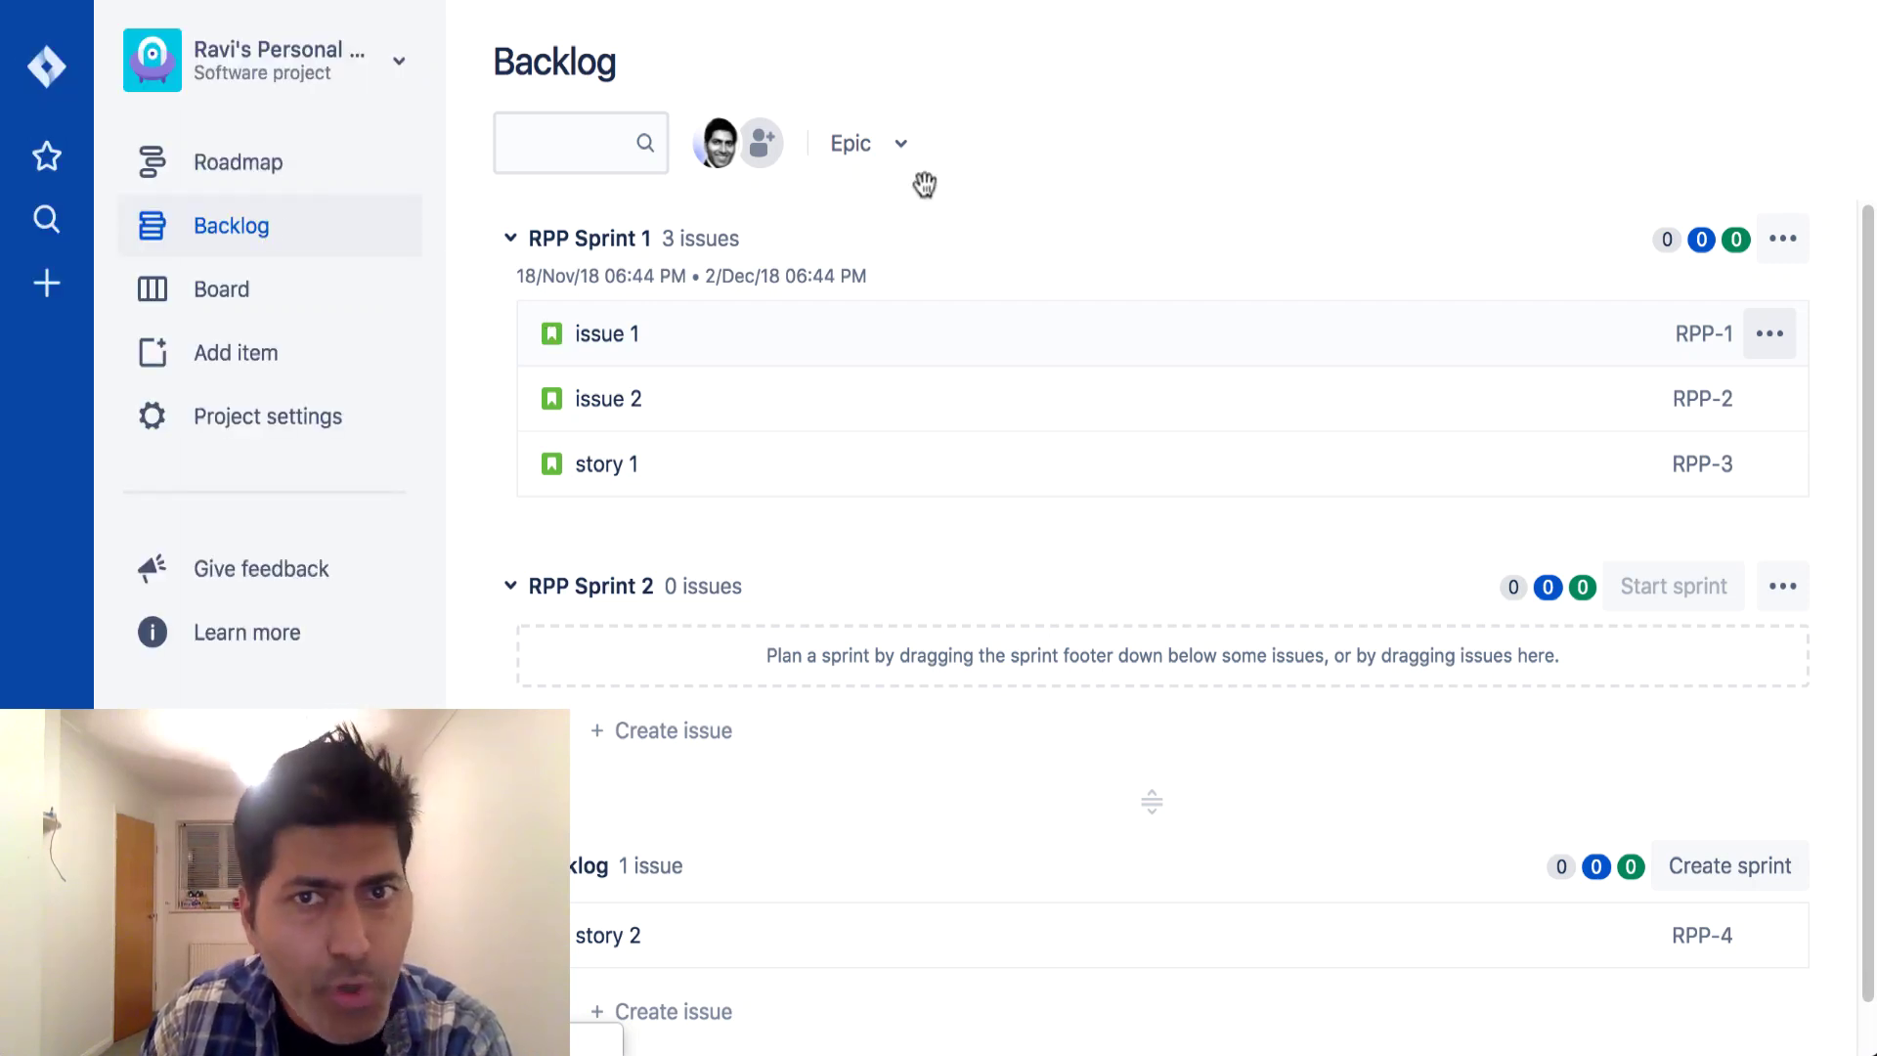
{"action": "left_click", "coordinate": [902, 152]}
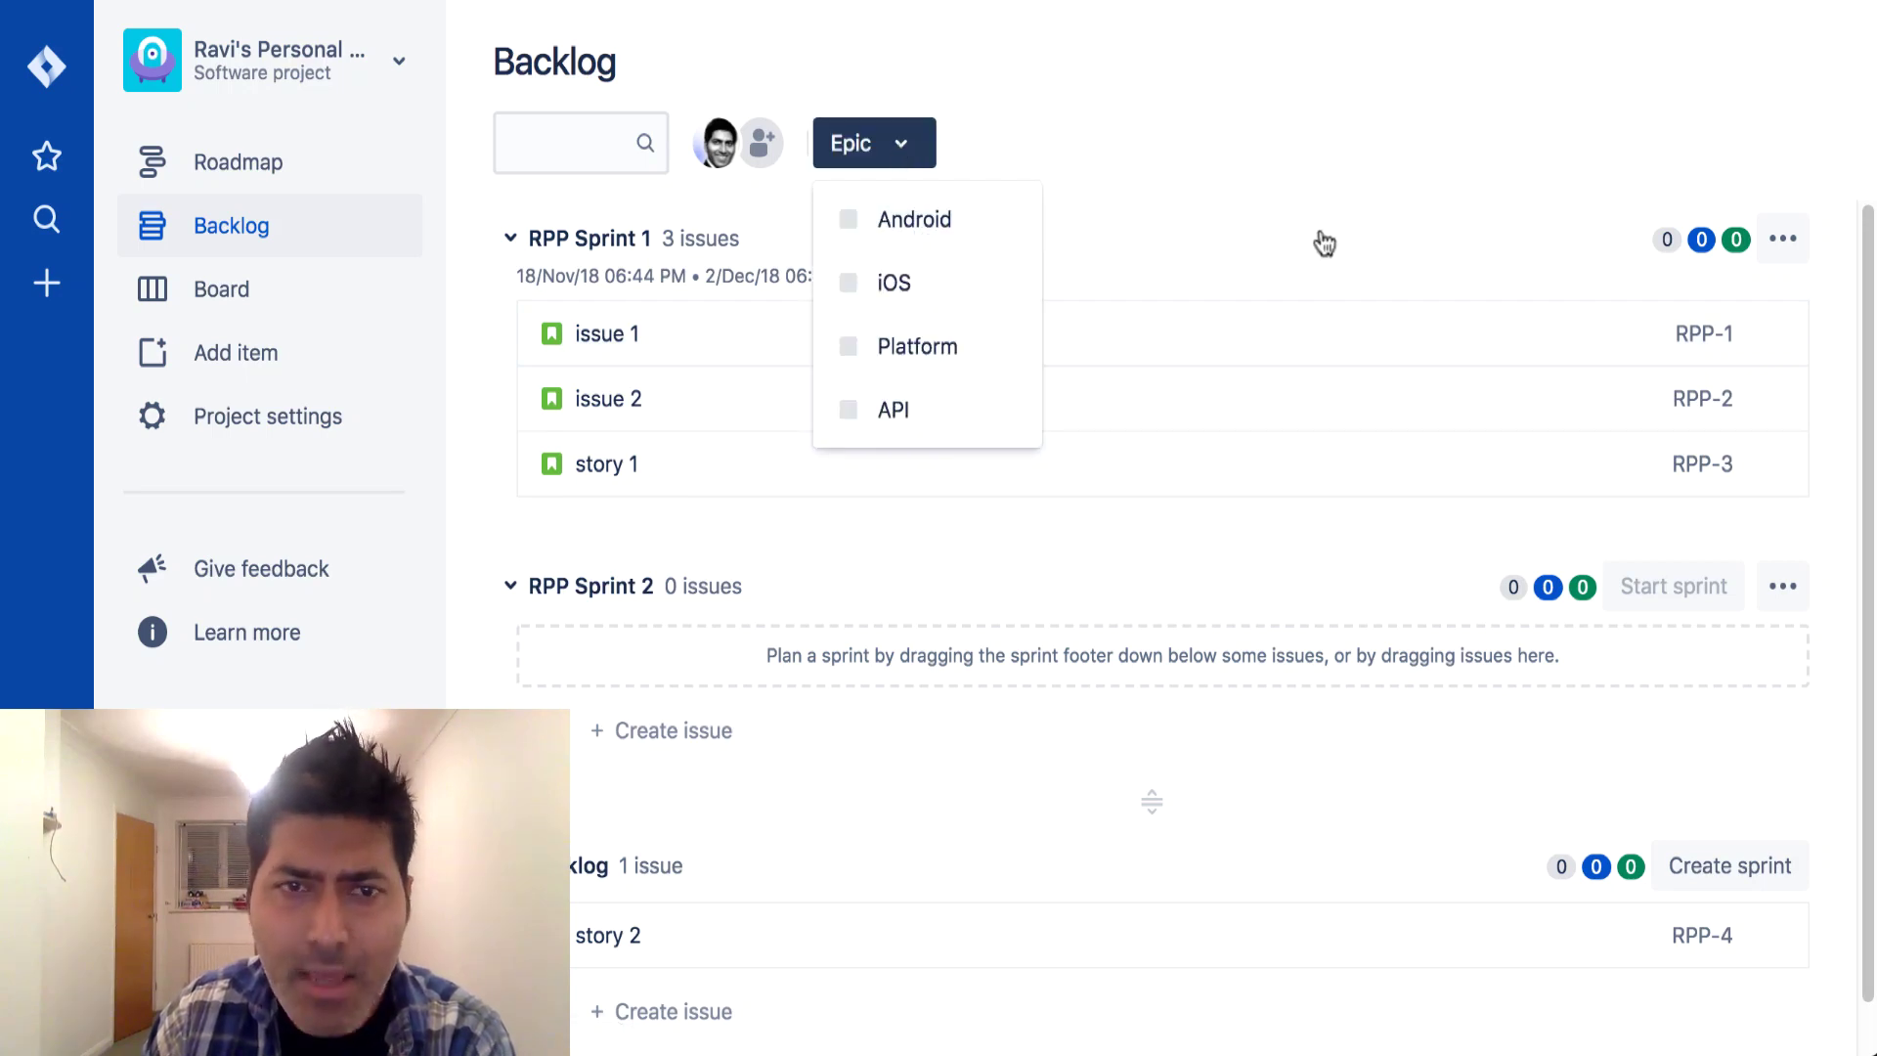
{"action": "left_click", "coordinate": [743, 241]}
{"action": "left_click", "coordinate": [511, 241]}
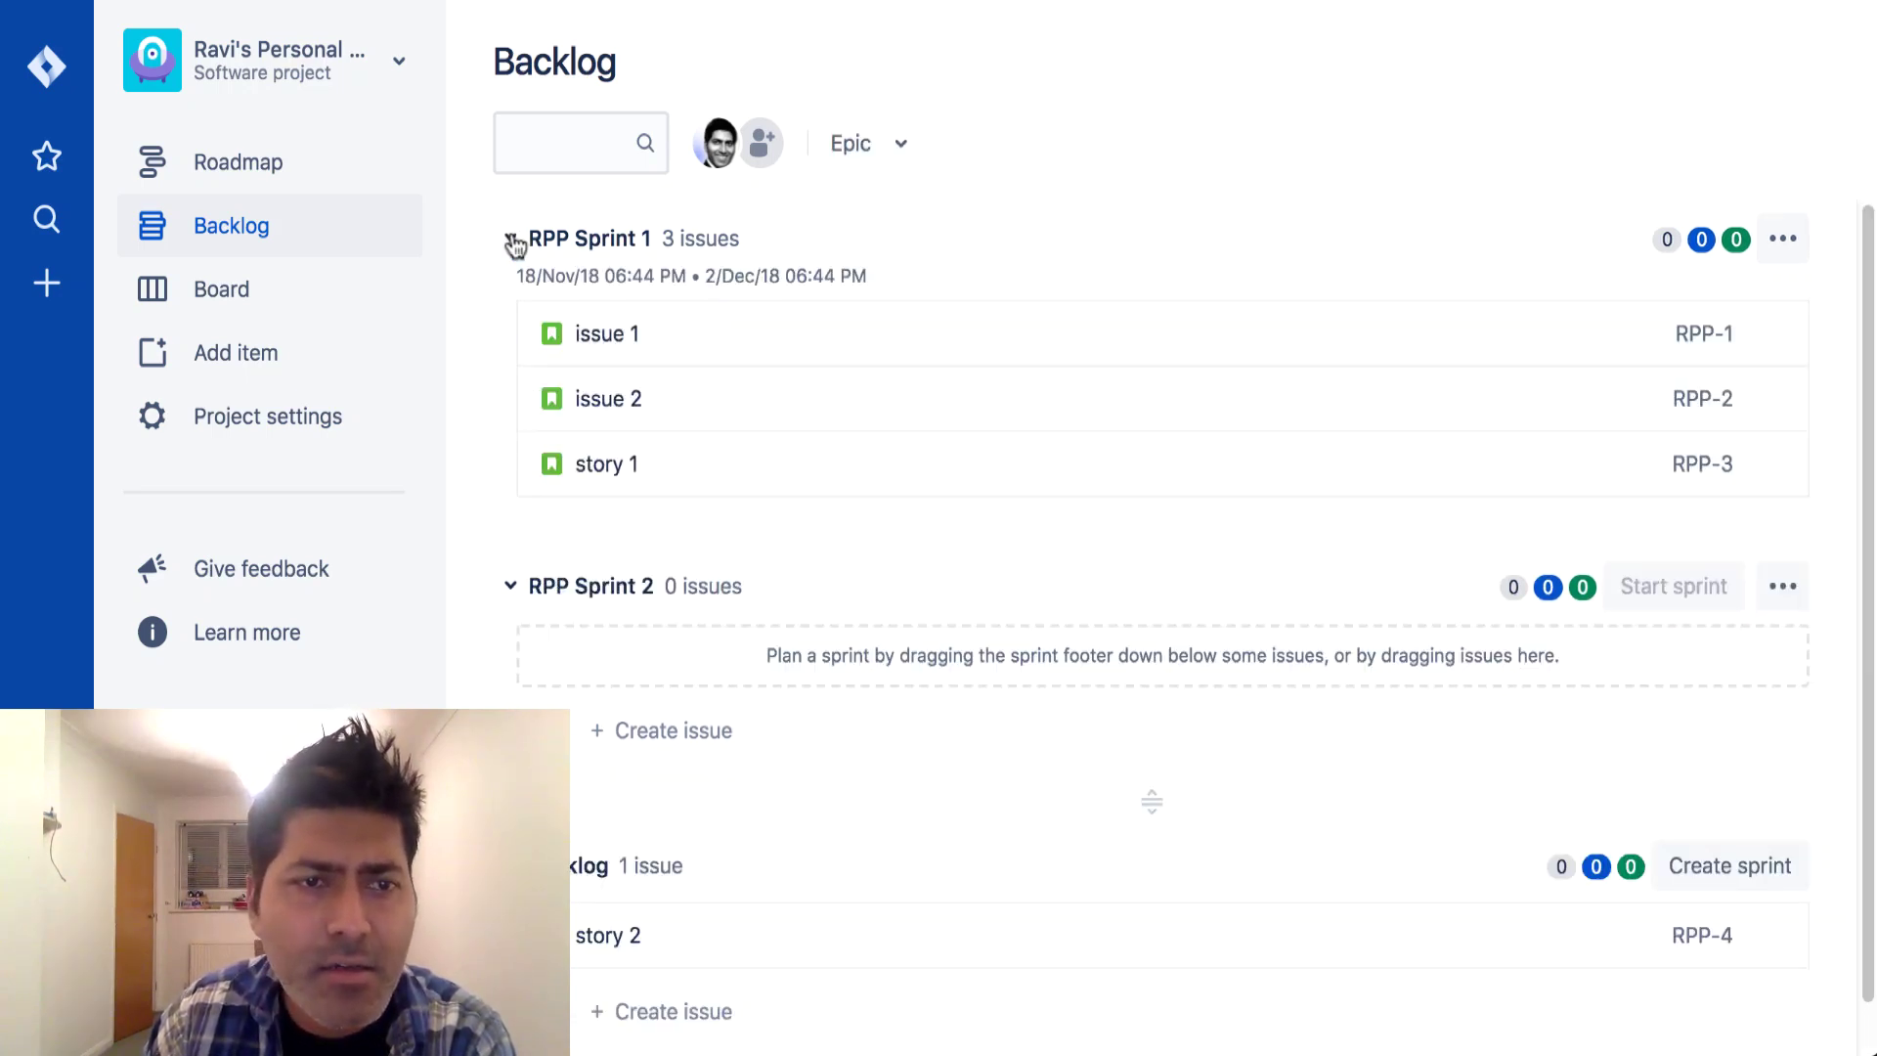
Step: Add issue 1 of RPP Sprint 1 to the API epic
{"action": "left_click", "coordinate": [654, 336]}
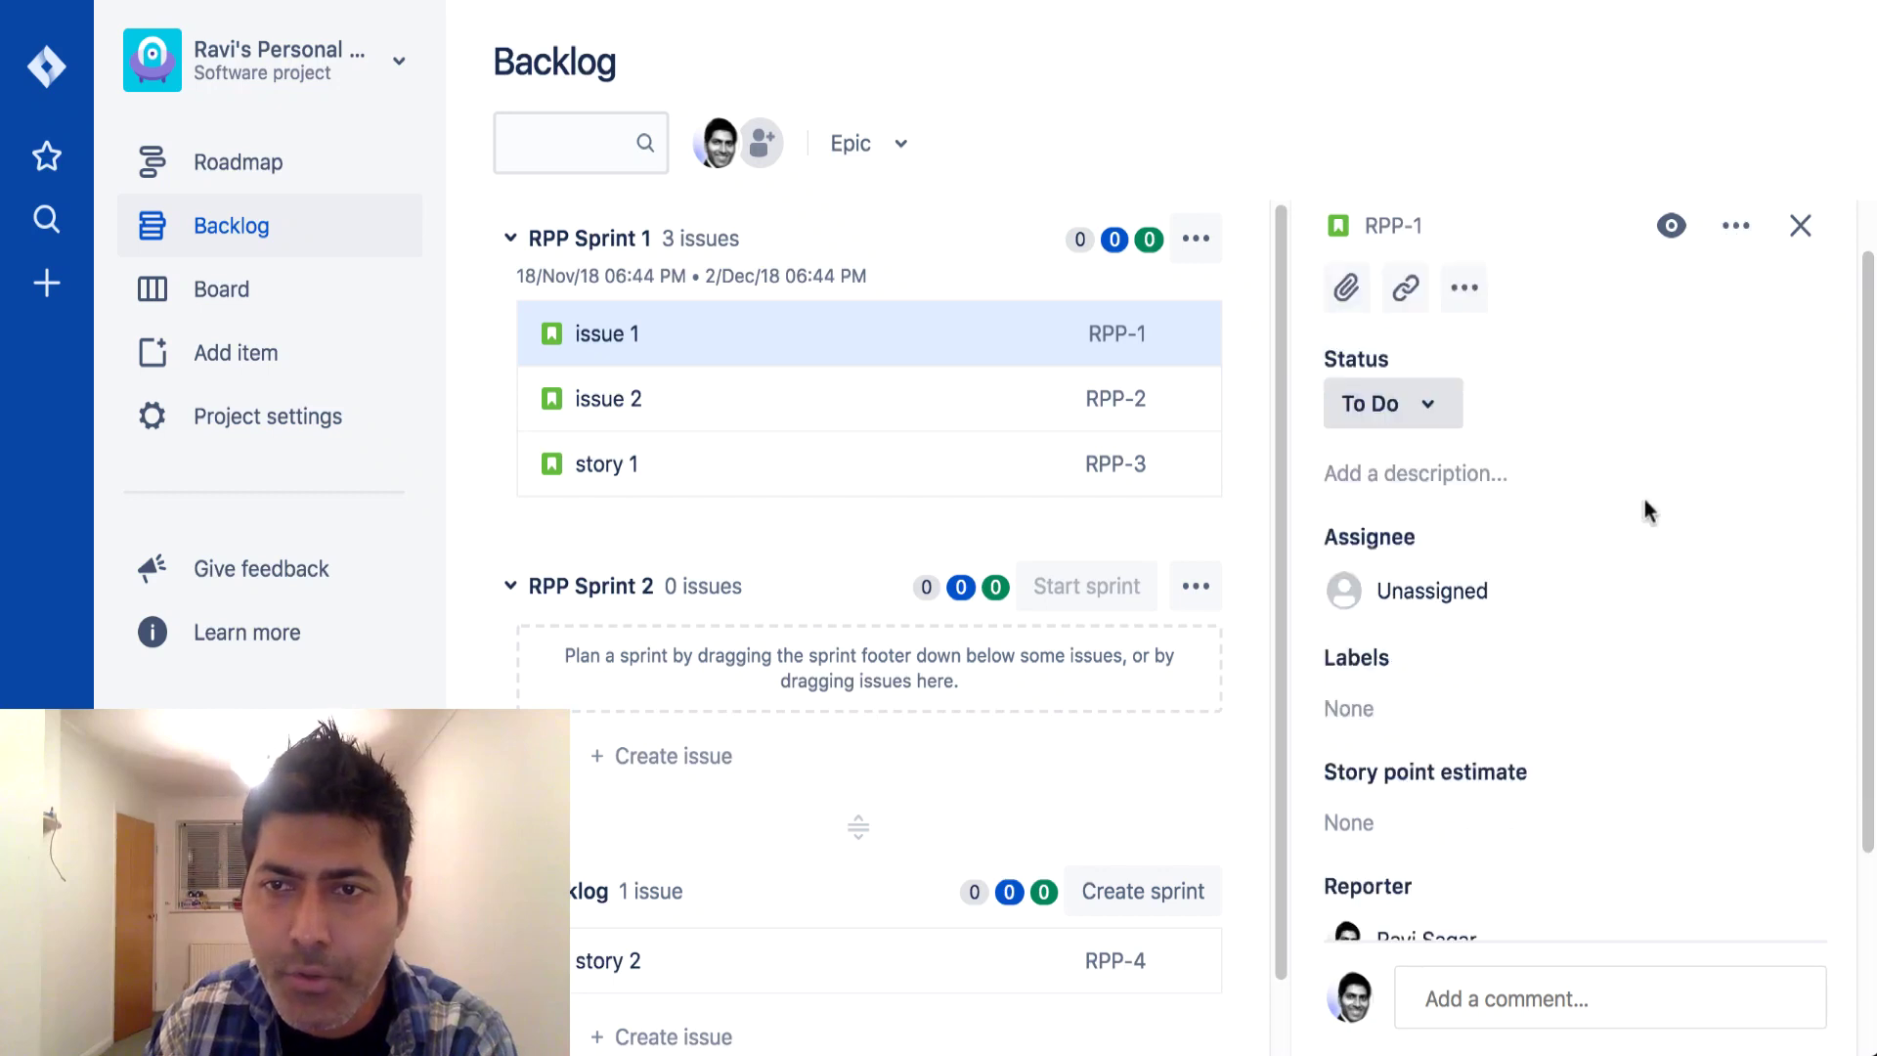
{"action": "left_click", "coordinate": [1736, 226]}
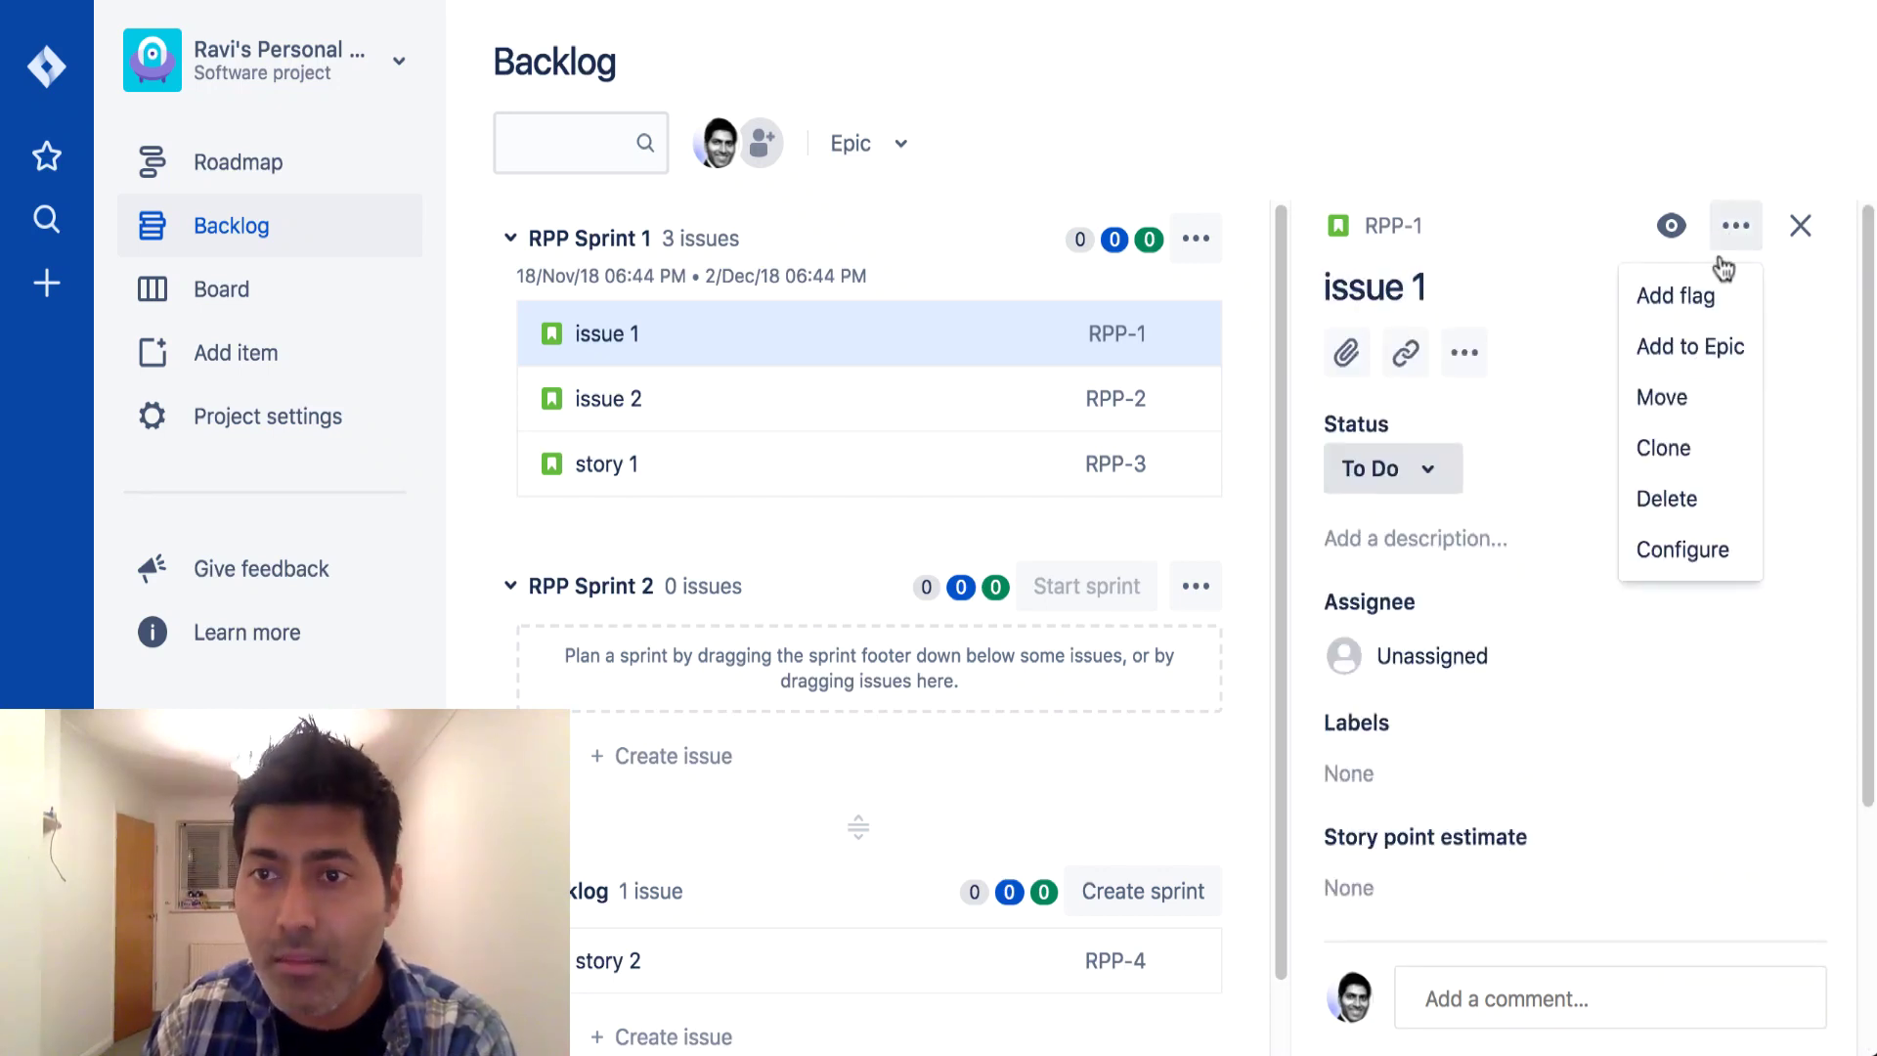
{"action": "left_click", "coordinate": [1695, 365]}
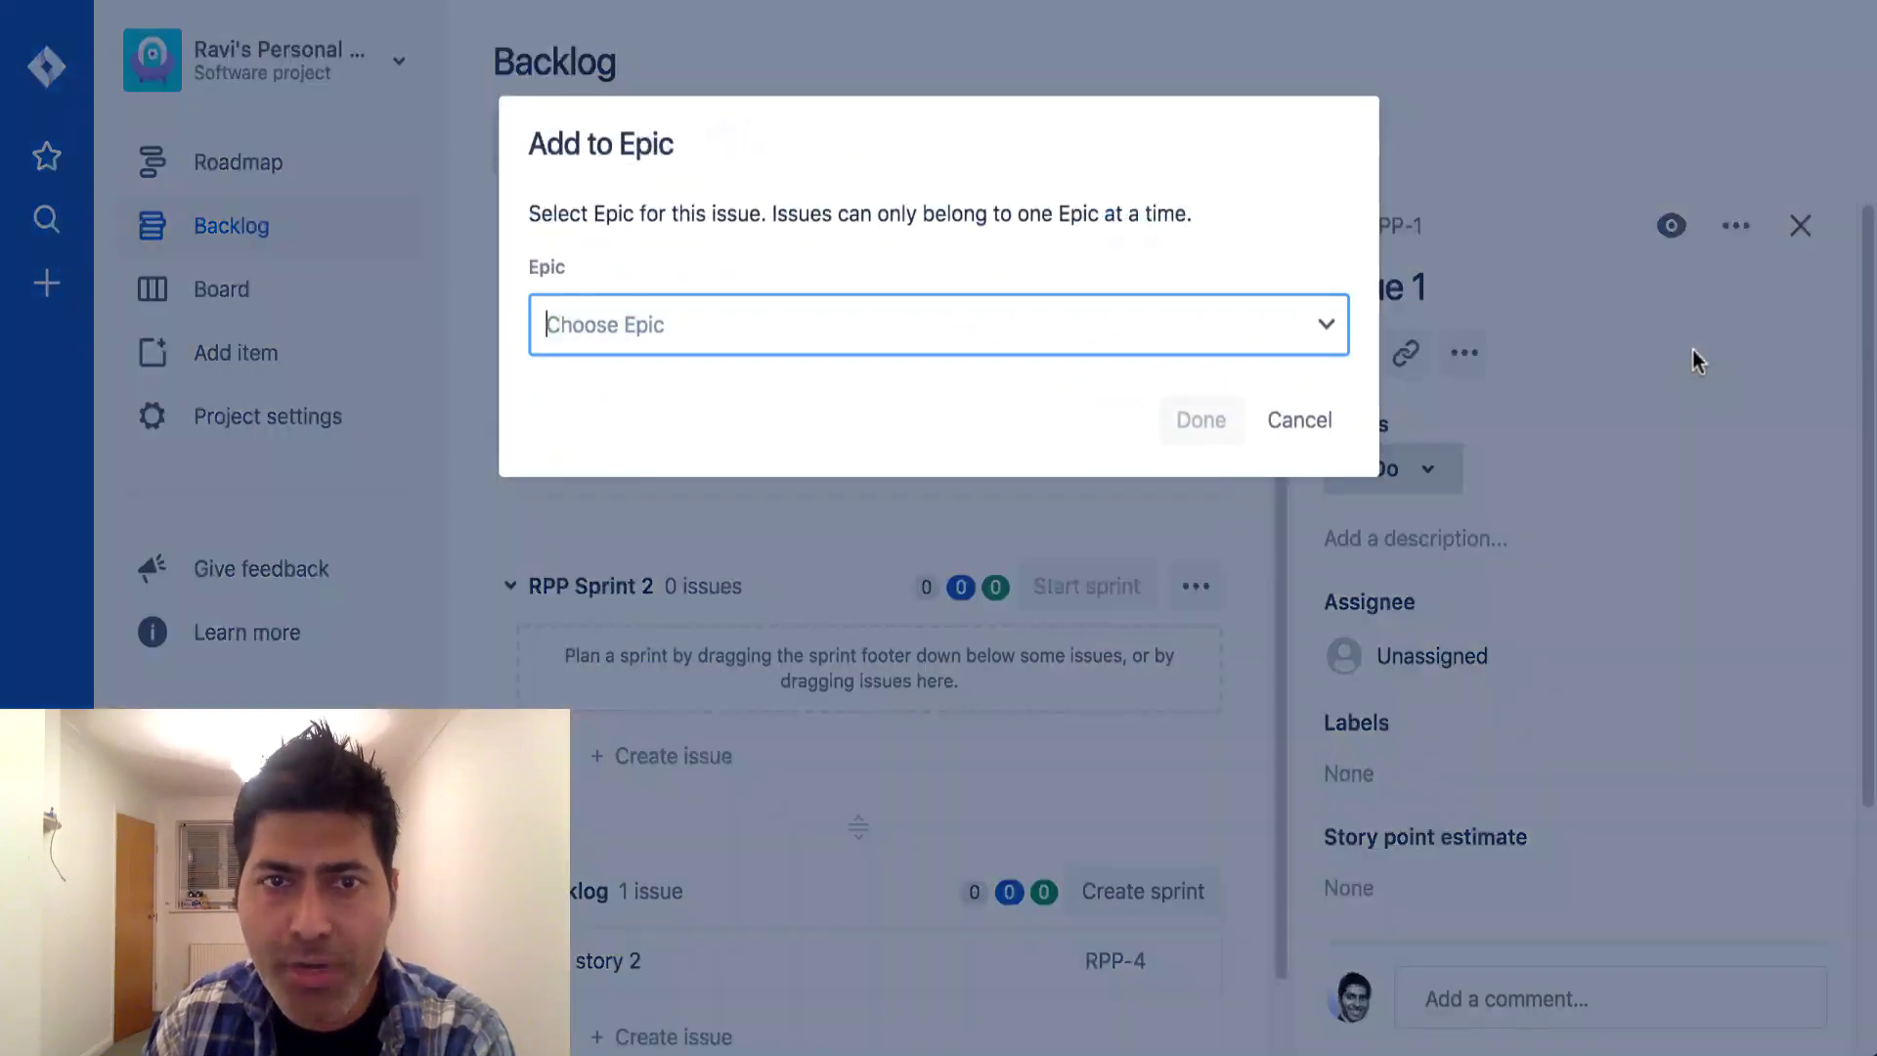
{"action": "left_click", "coordinate": [1329, 326]}
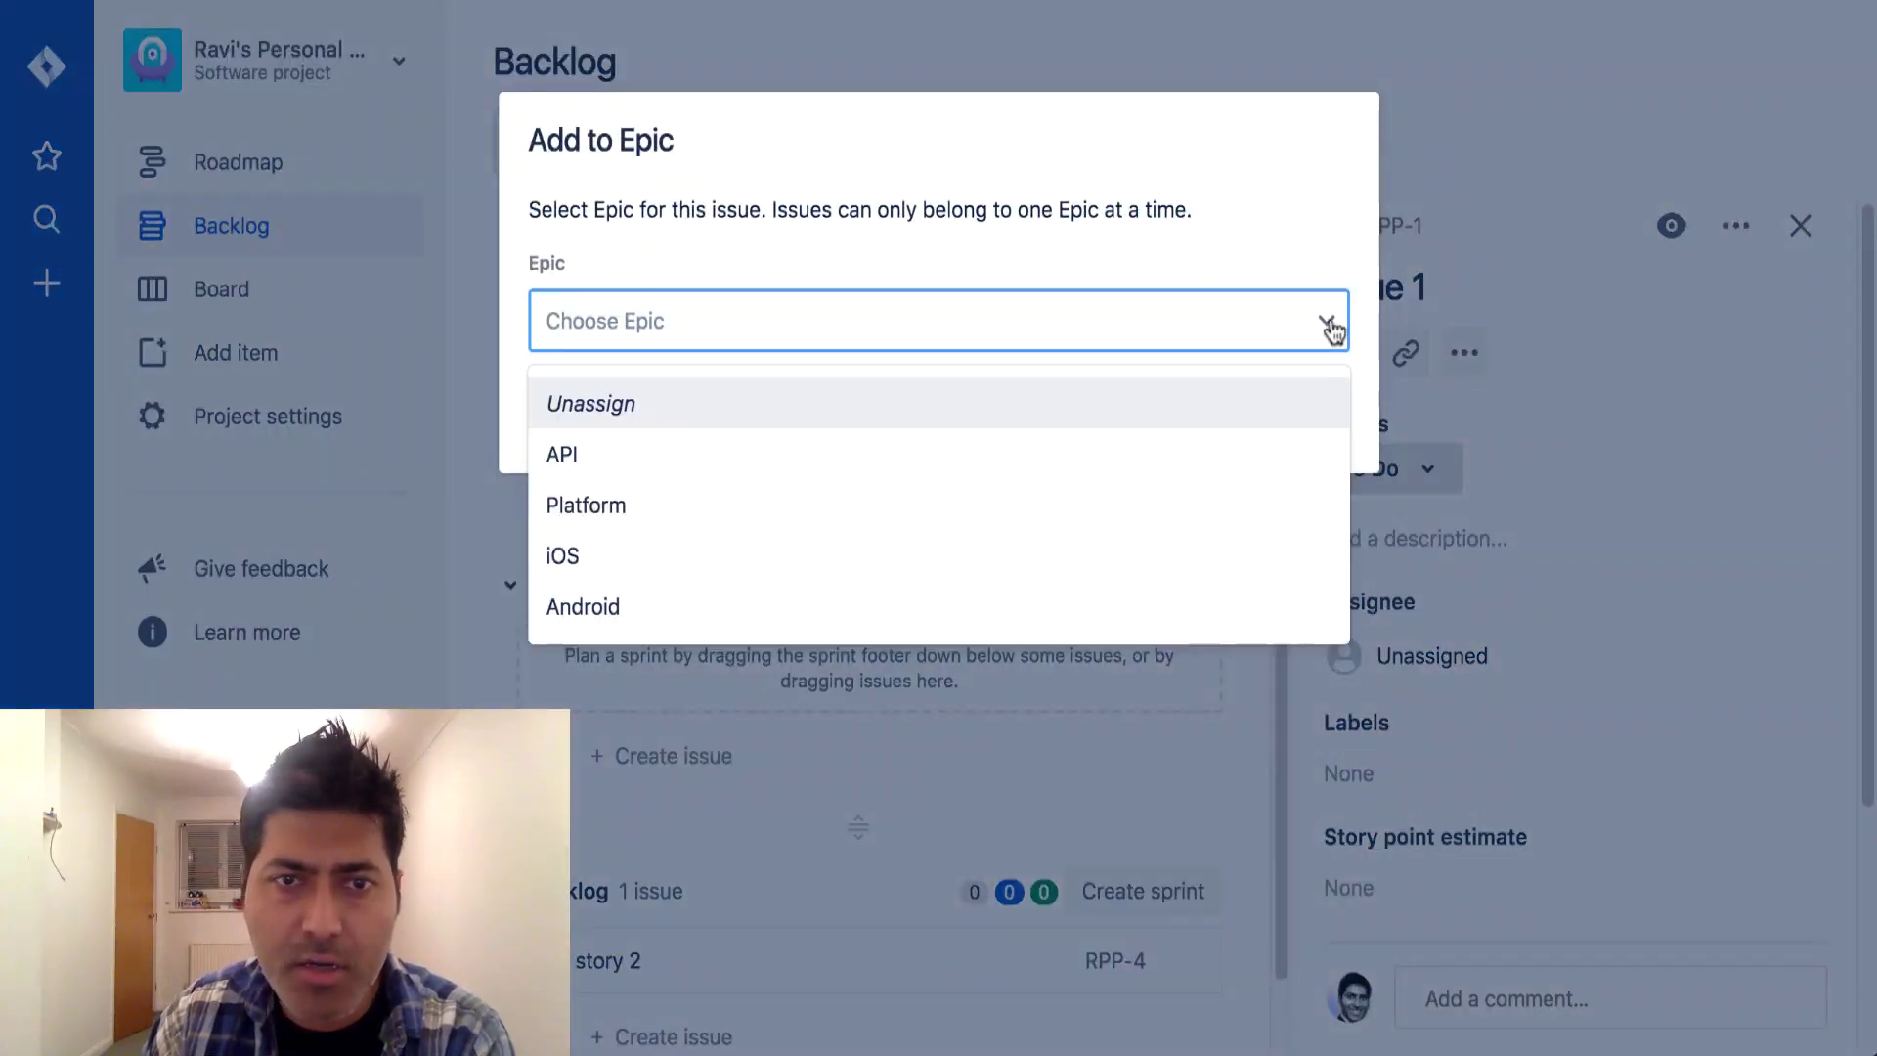
{"action": "left_click", "coordinate": [901, 452]}
{"action": "left_click", "coordinate": [1198, 412]}
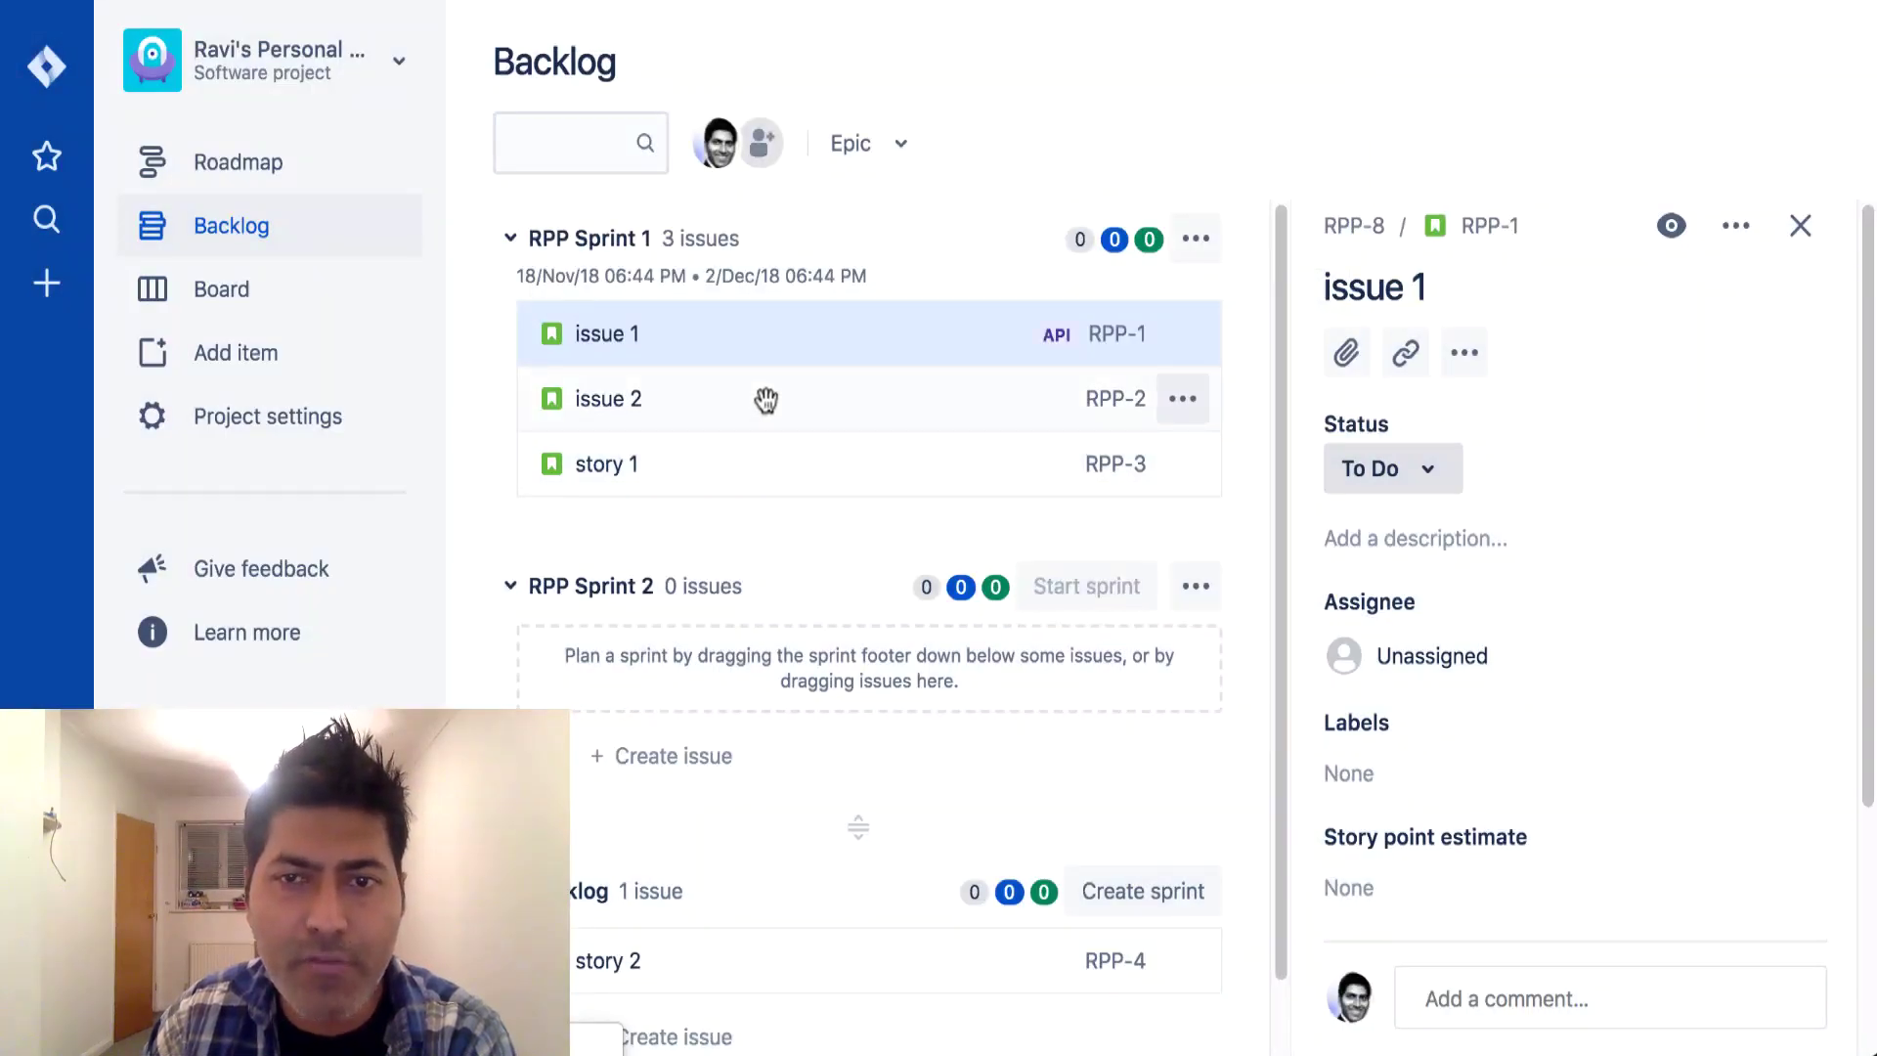
Step: Add issue 2 of RPP Sprint 1 to the Platform epic
{"action": "left_click", "coordinate": [765, 400]}
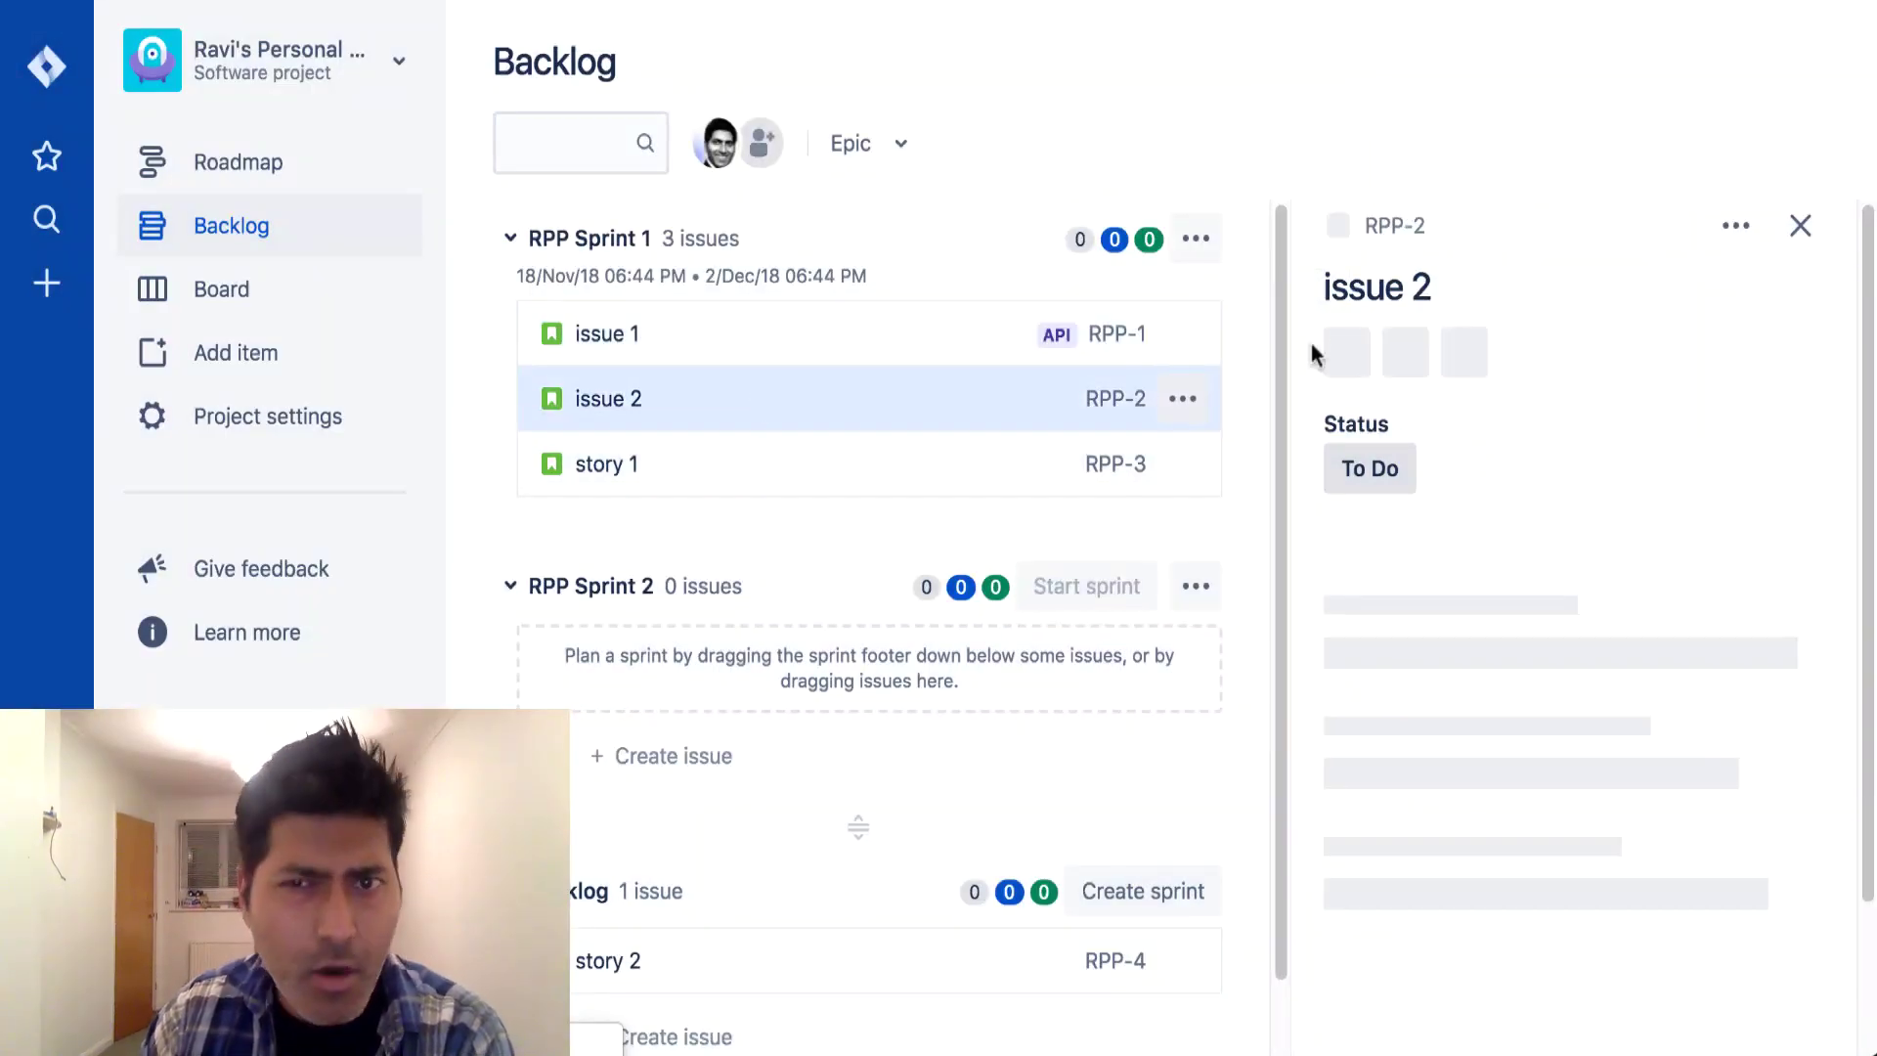
{"action": "left_click", "coordinate": [1736, 226]}
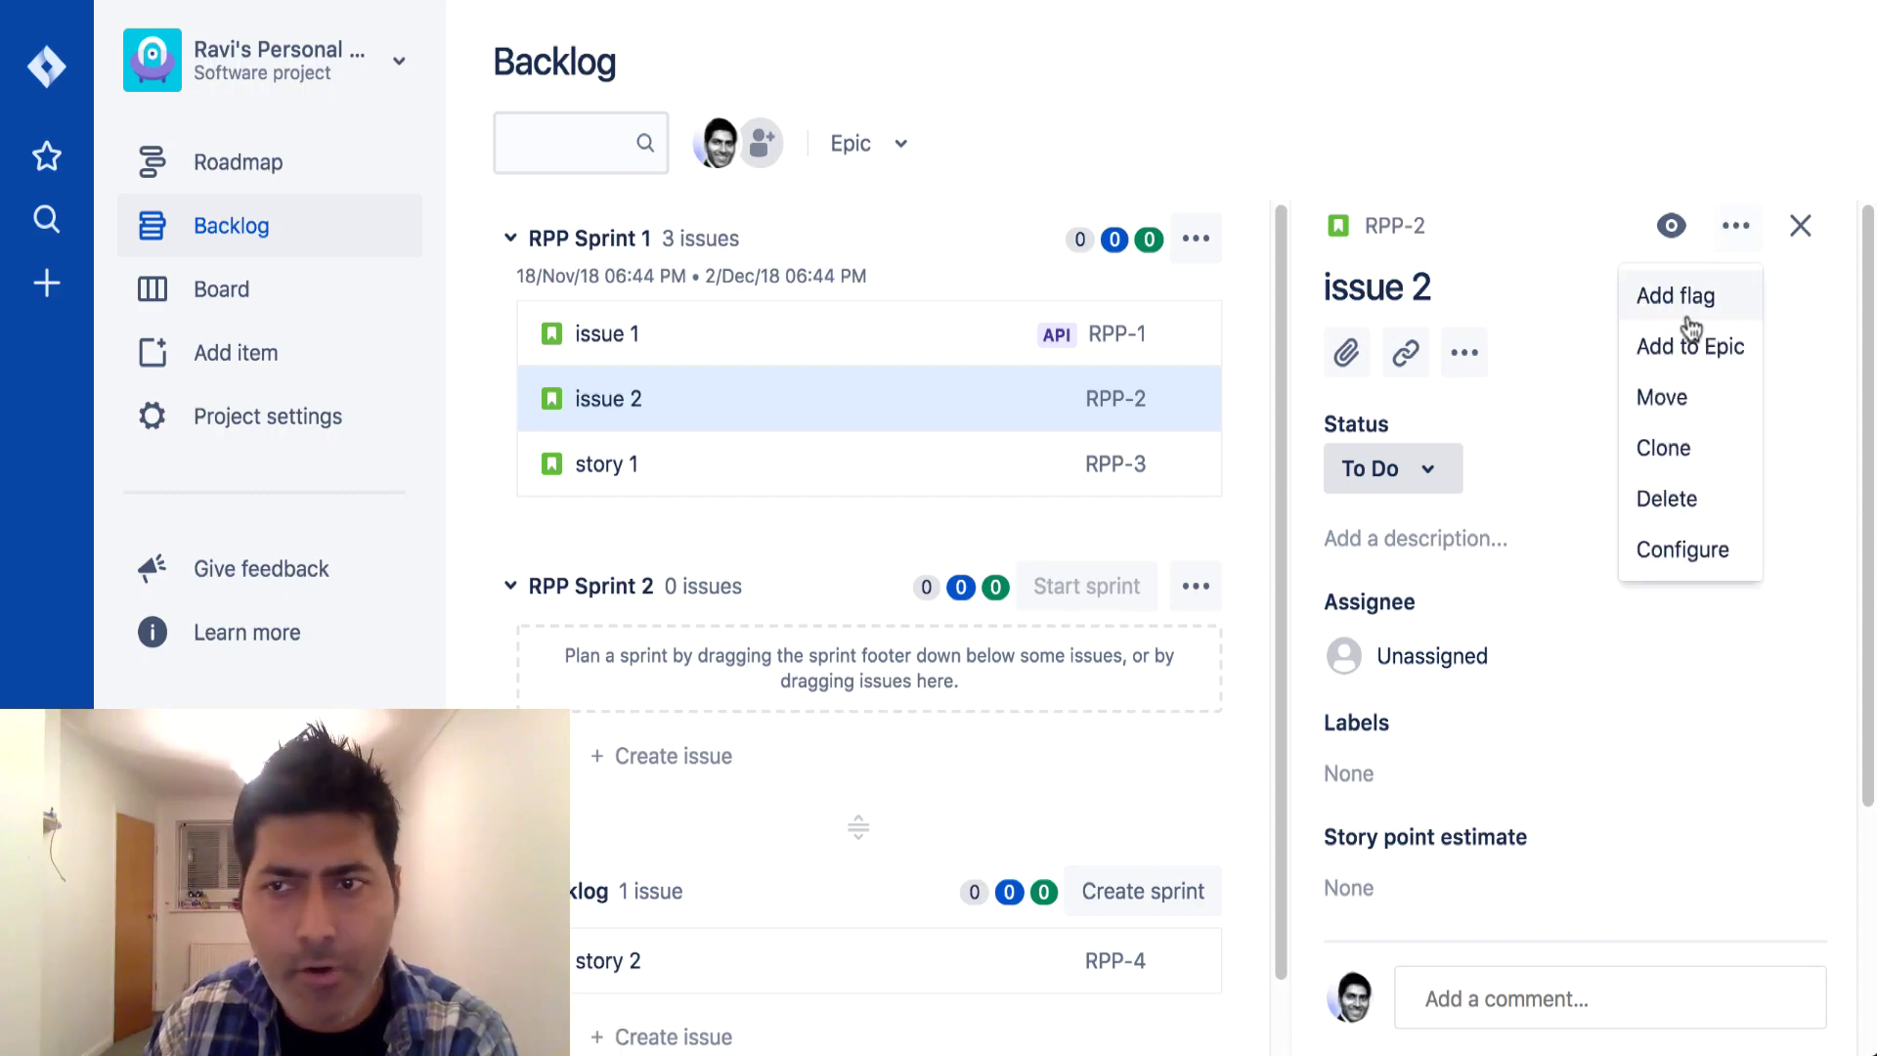
{"action": "left_click", "coordinate": [1685, 348]}
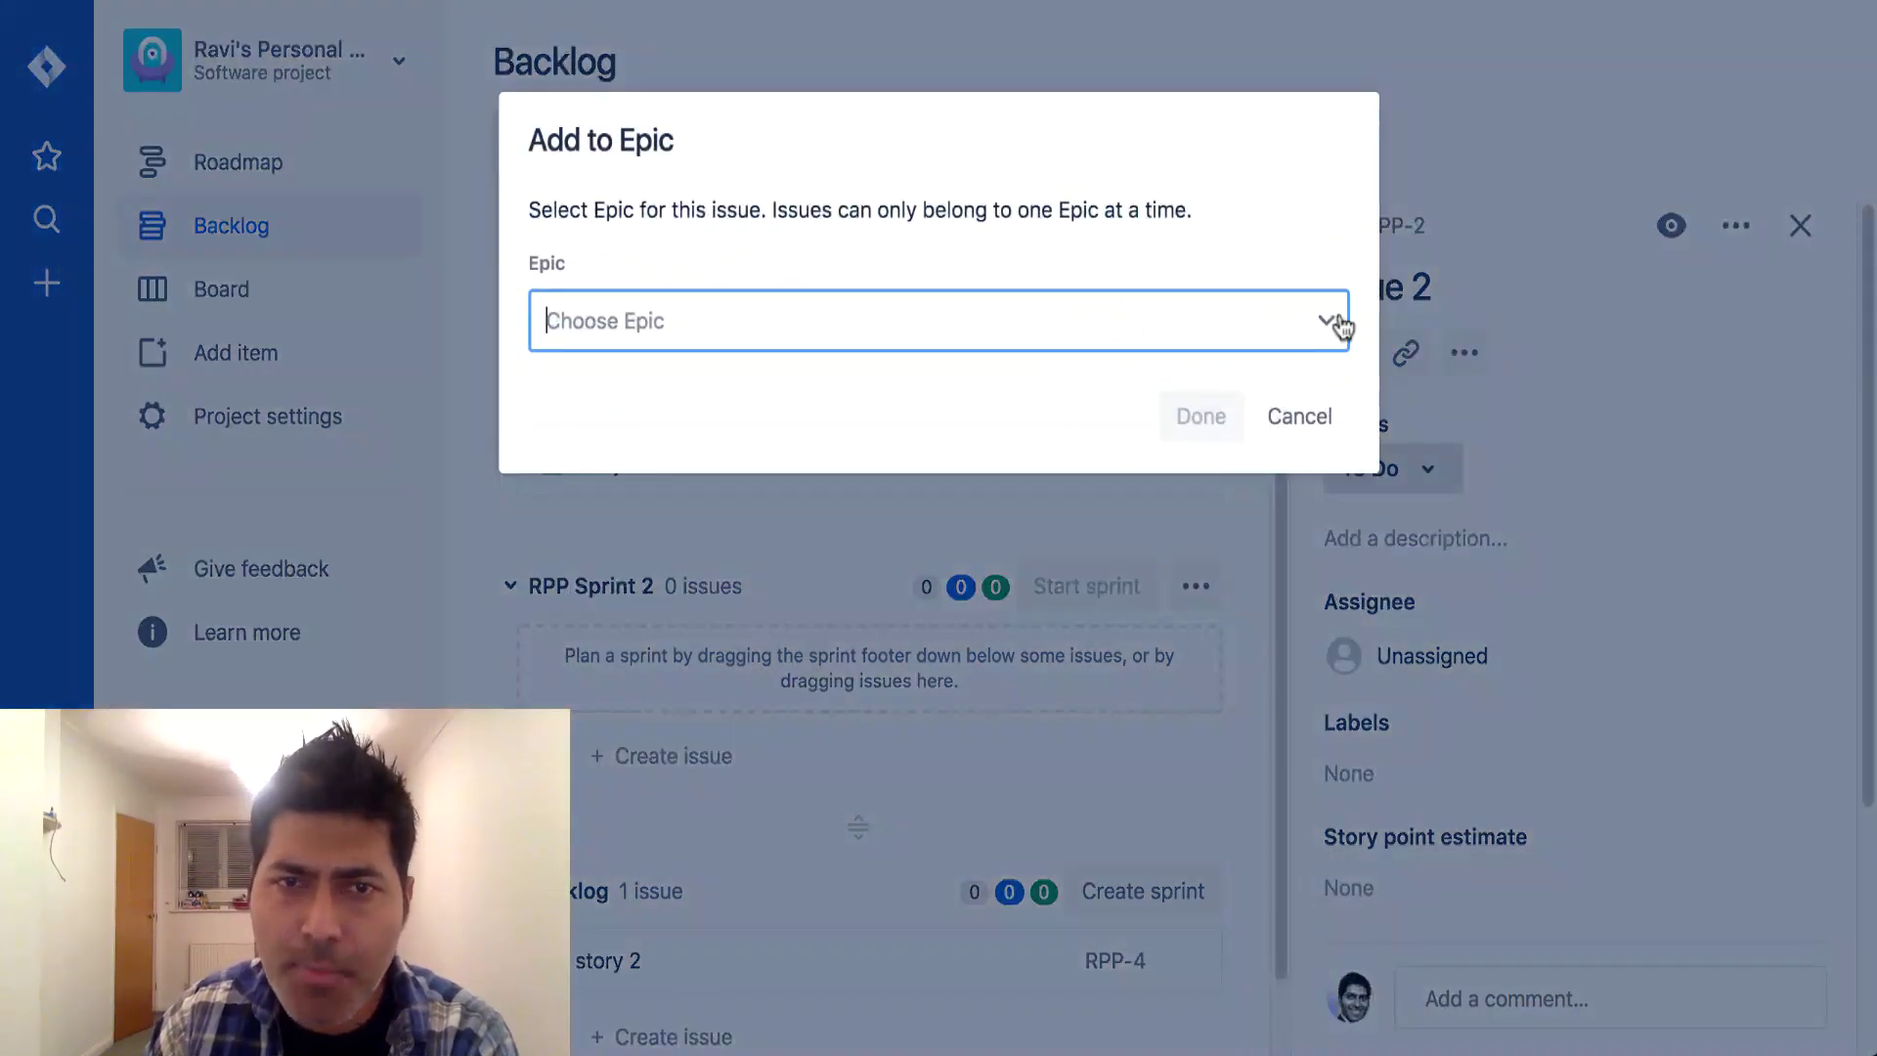
{"action": "left_click", "coordinate": [1336, 340]}
{"action": "left_click", "coordinate": [791, 509]}
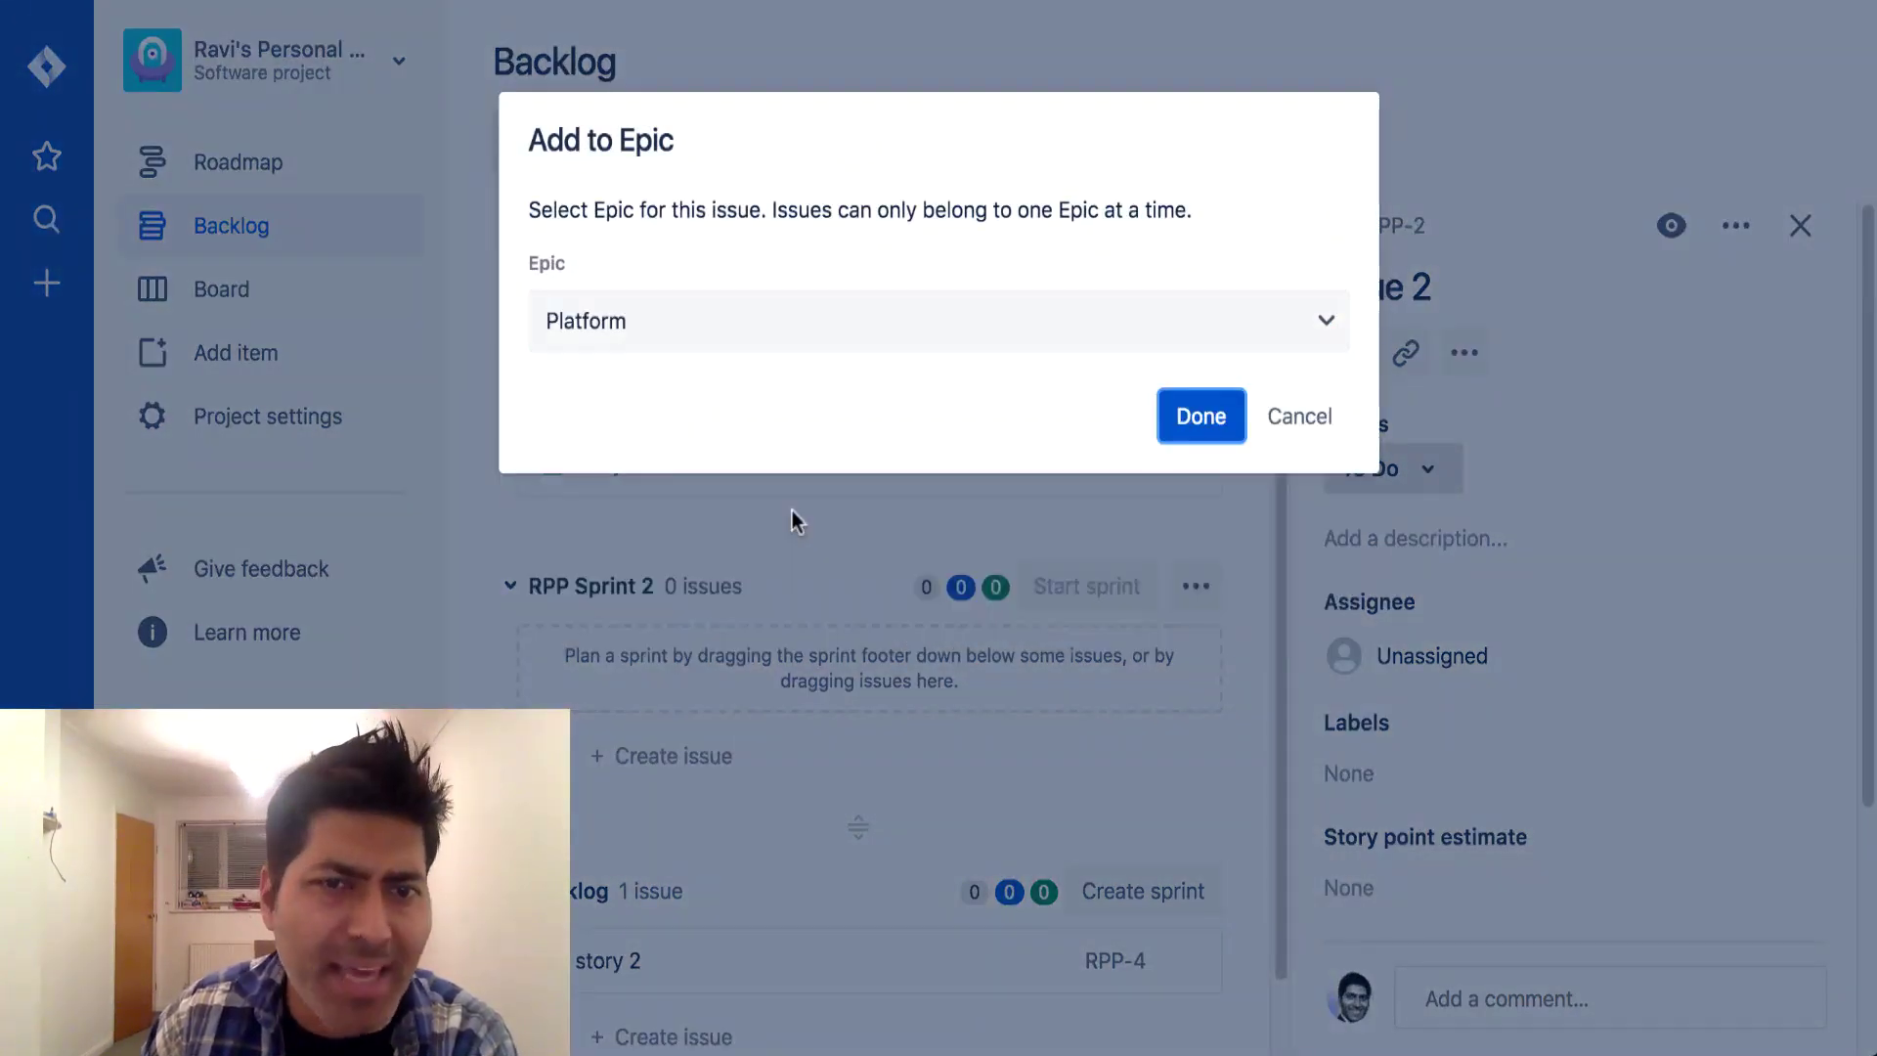
{"action": "left_click", "coordinate": [1206, 411]}
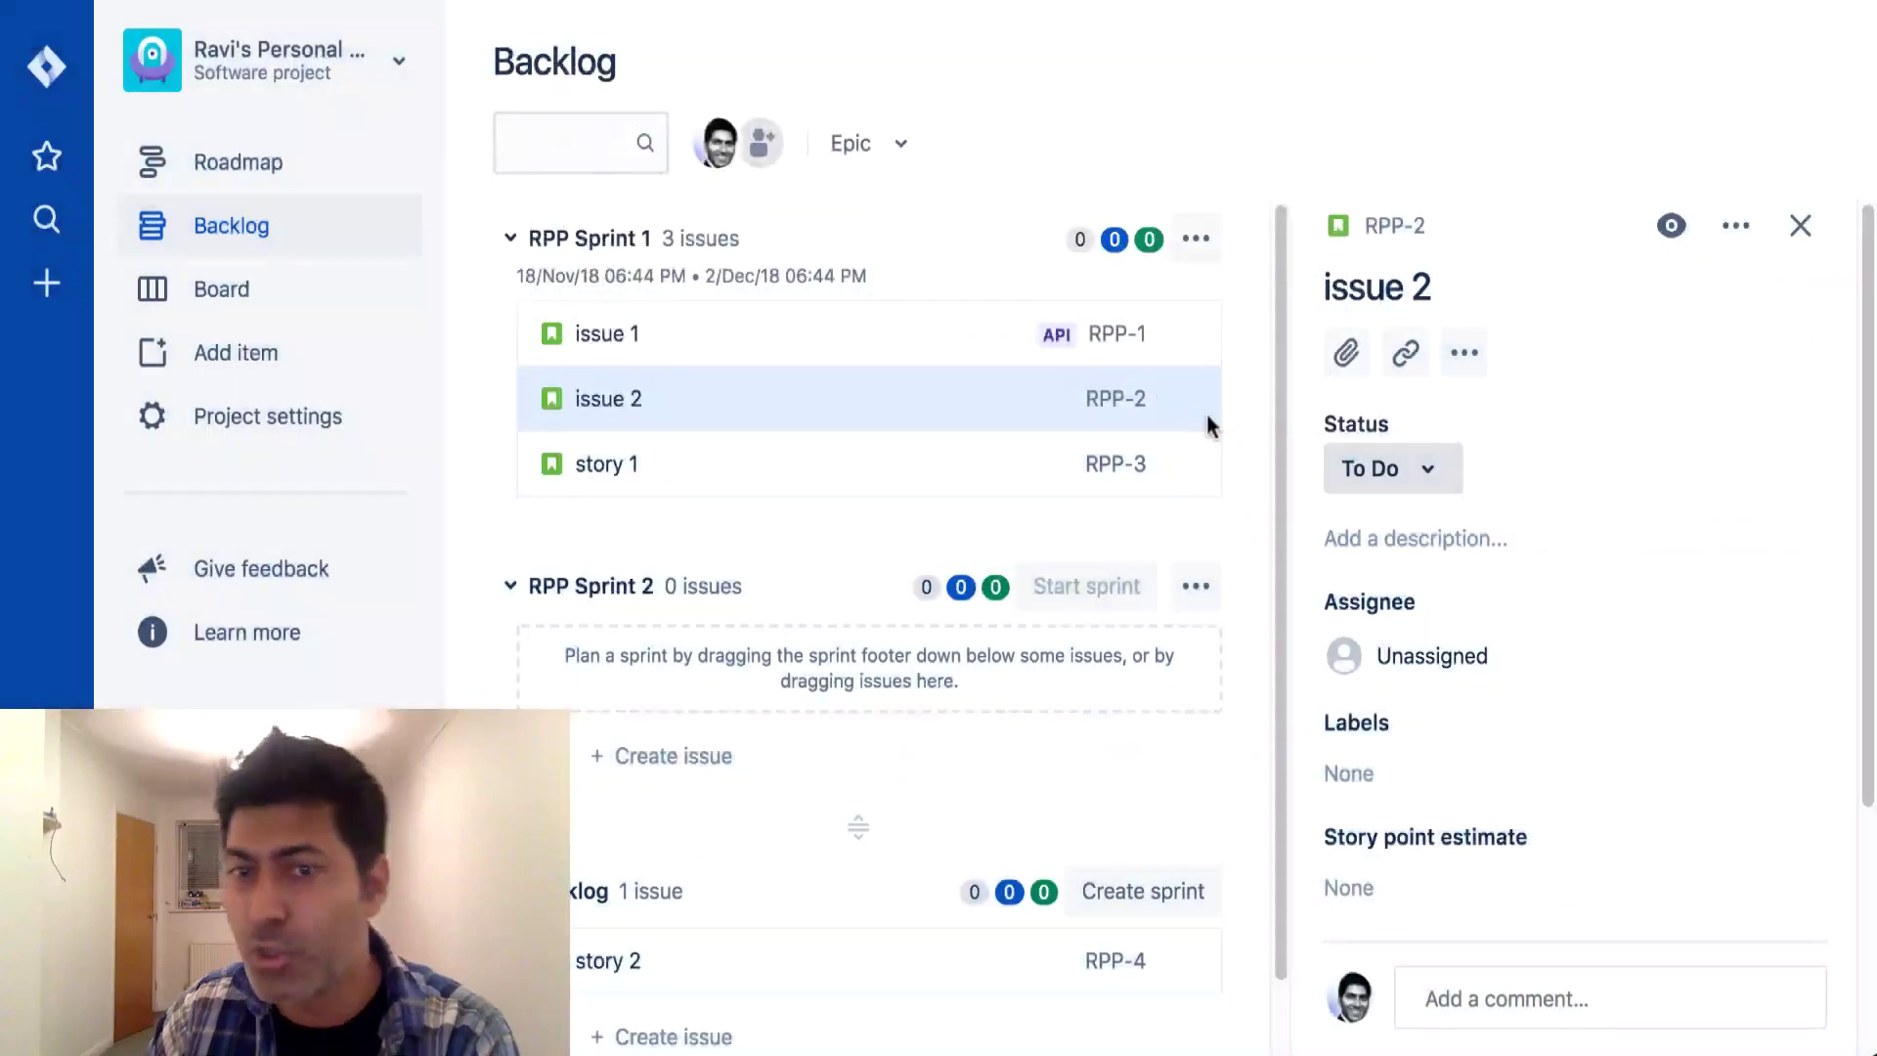
Step: Add story 1 of RPP Sprint 1 to the iOS epic and close its details
{"action": "left_click", "coordinate": [782, 470]}
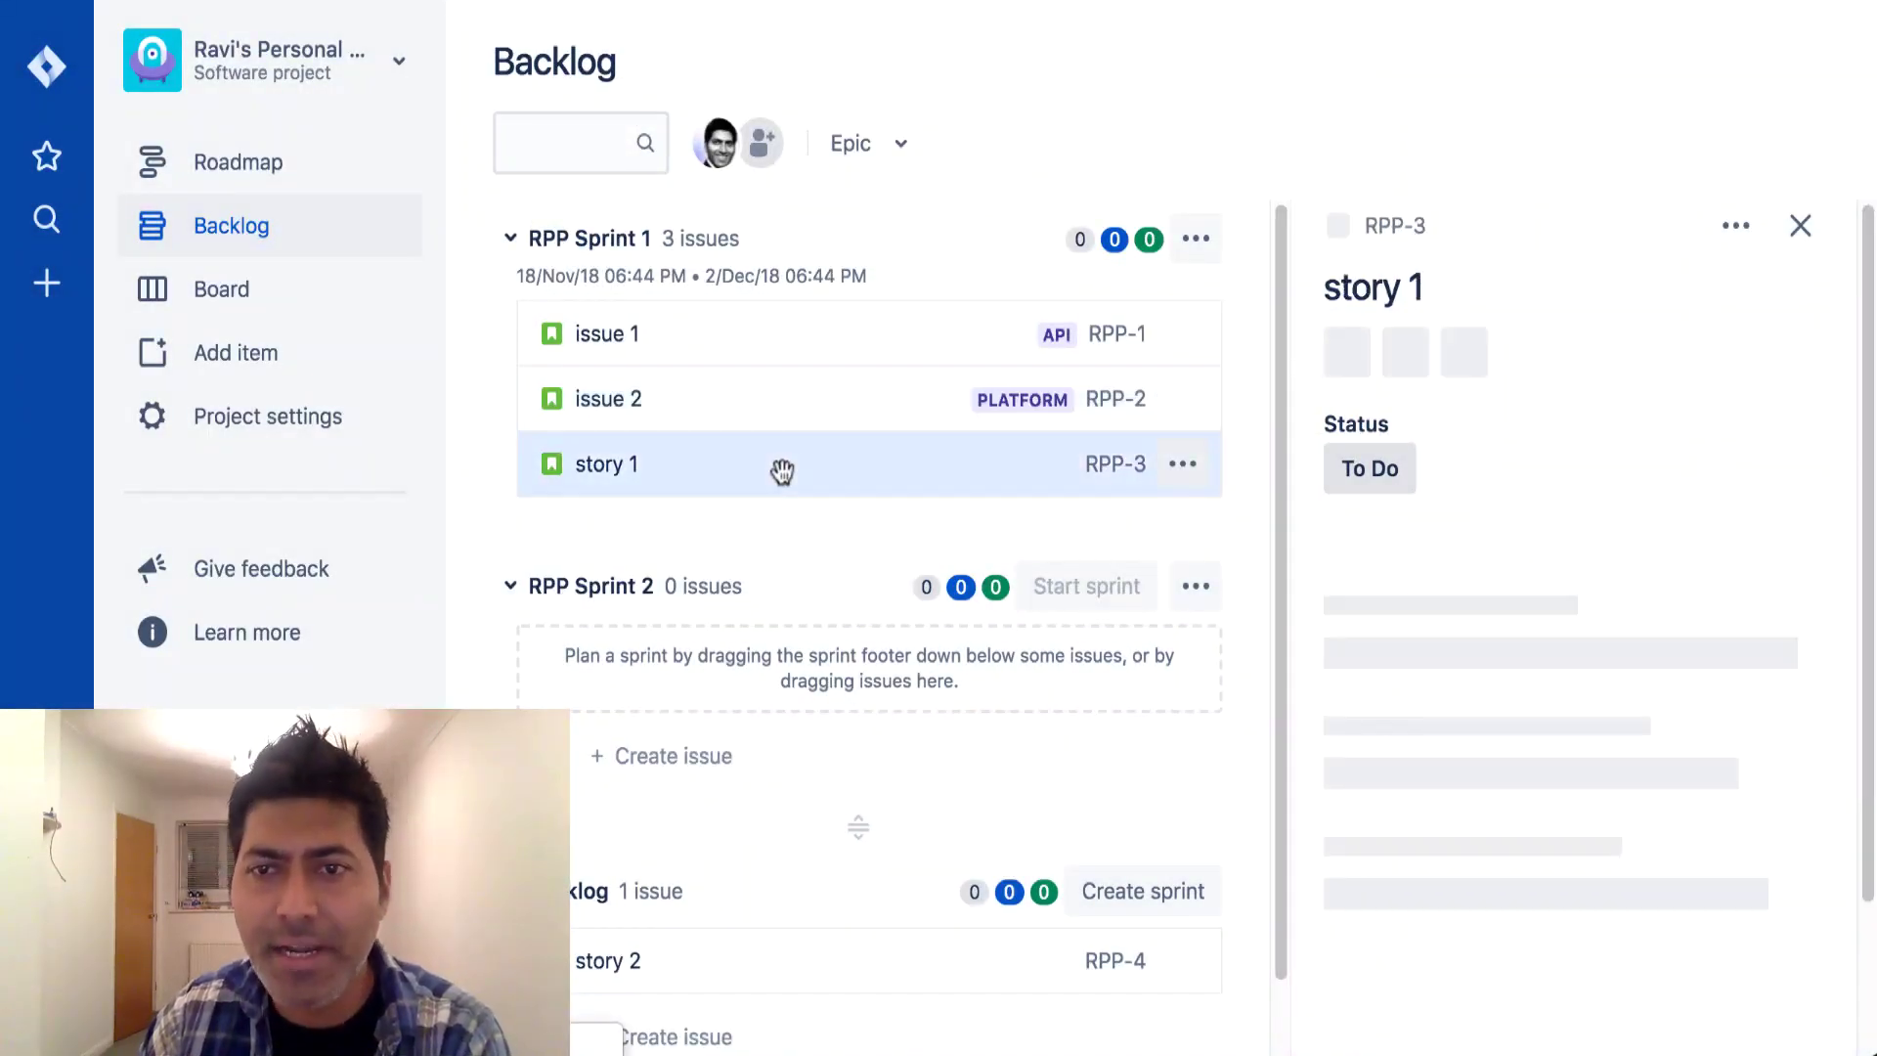
{"action": "left_click", "coordinate": [1737, 230]}
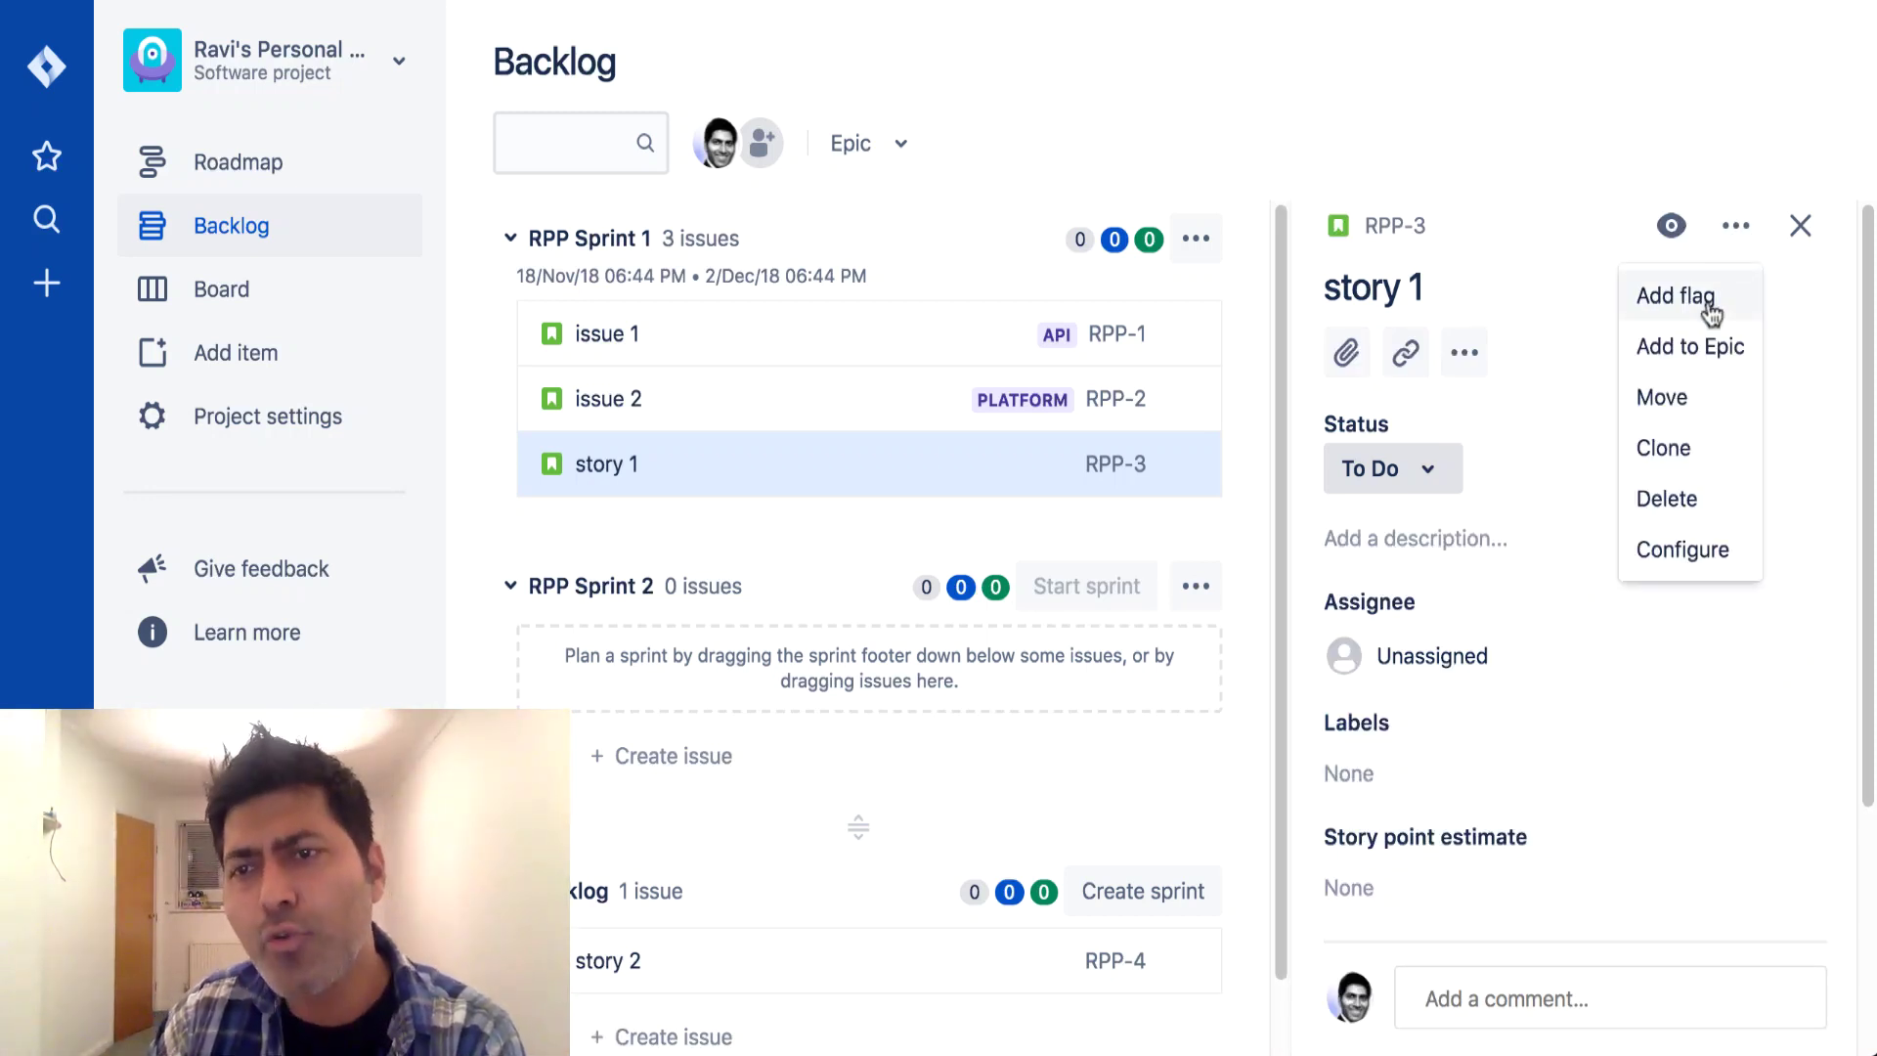
{"action": "left_click", "coordinate": [1701, 344]}
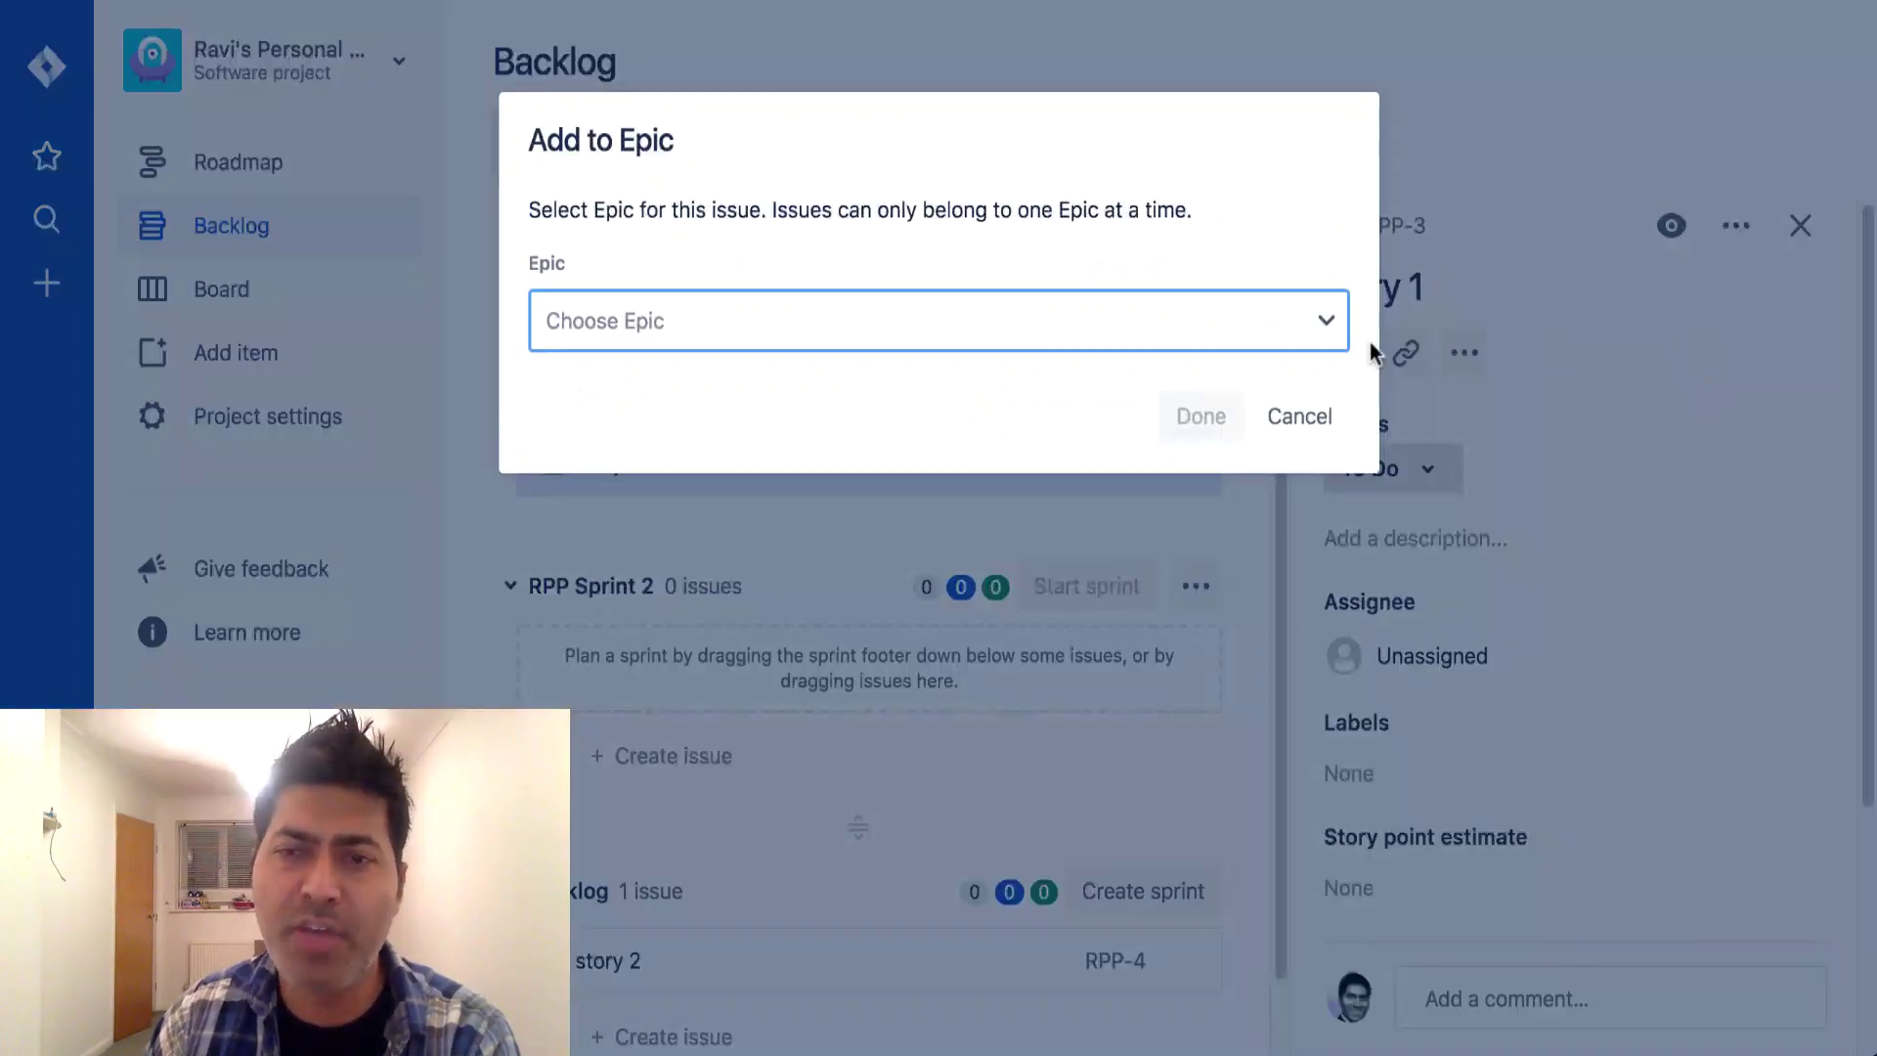
{"action": "left_click", "coordinate": [1300, 322]}
{"action": "left_click", "coordinate": [876, 579]}
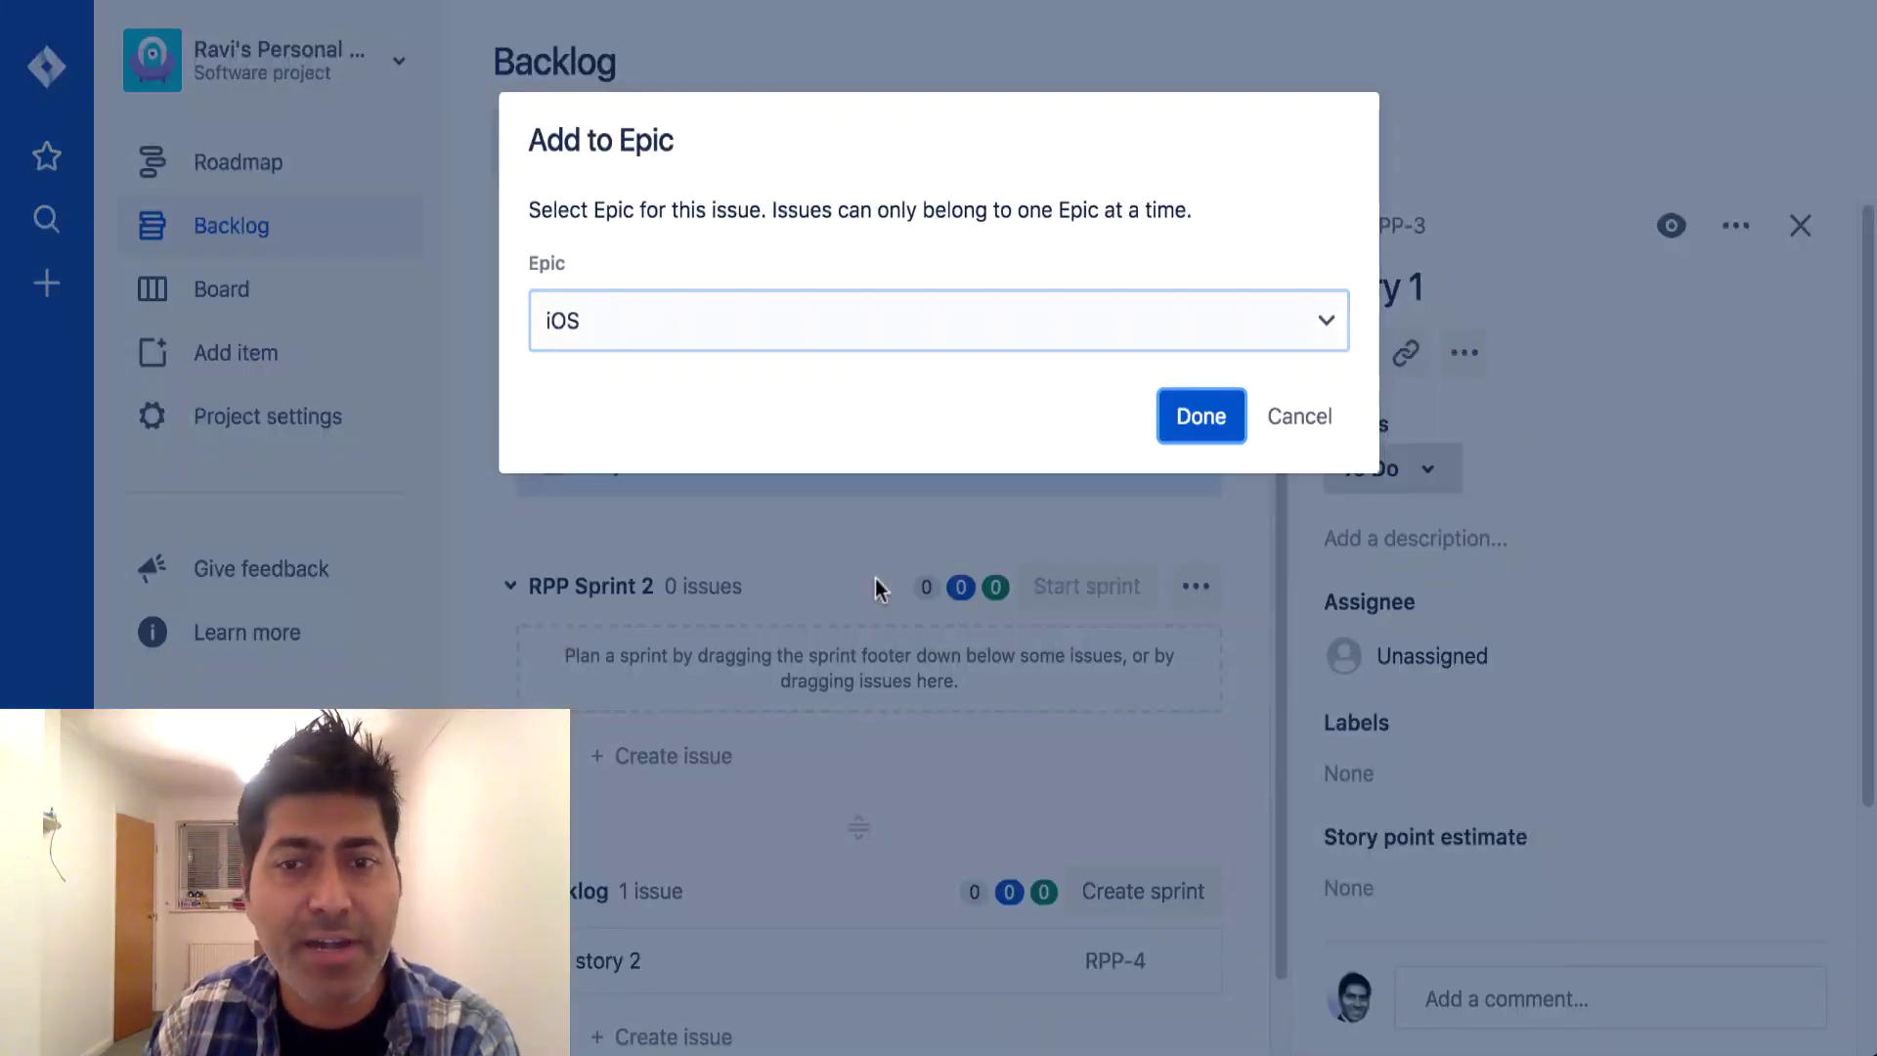
{"action": "left_click", "coordinate": [1217, 418]}
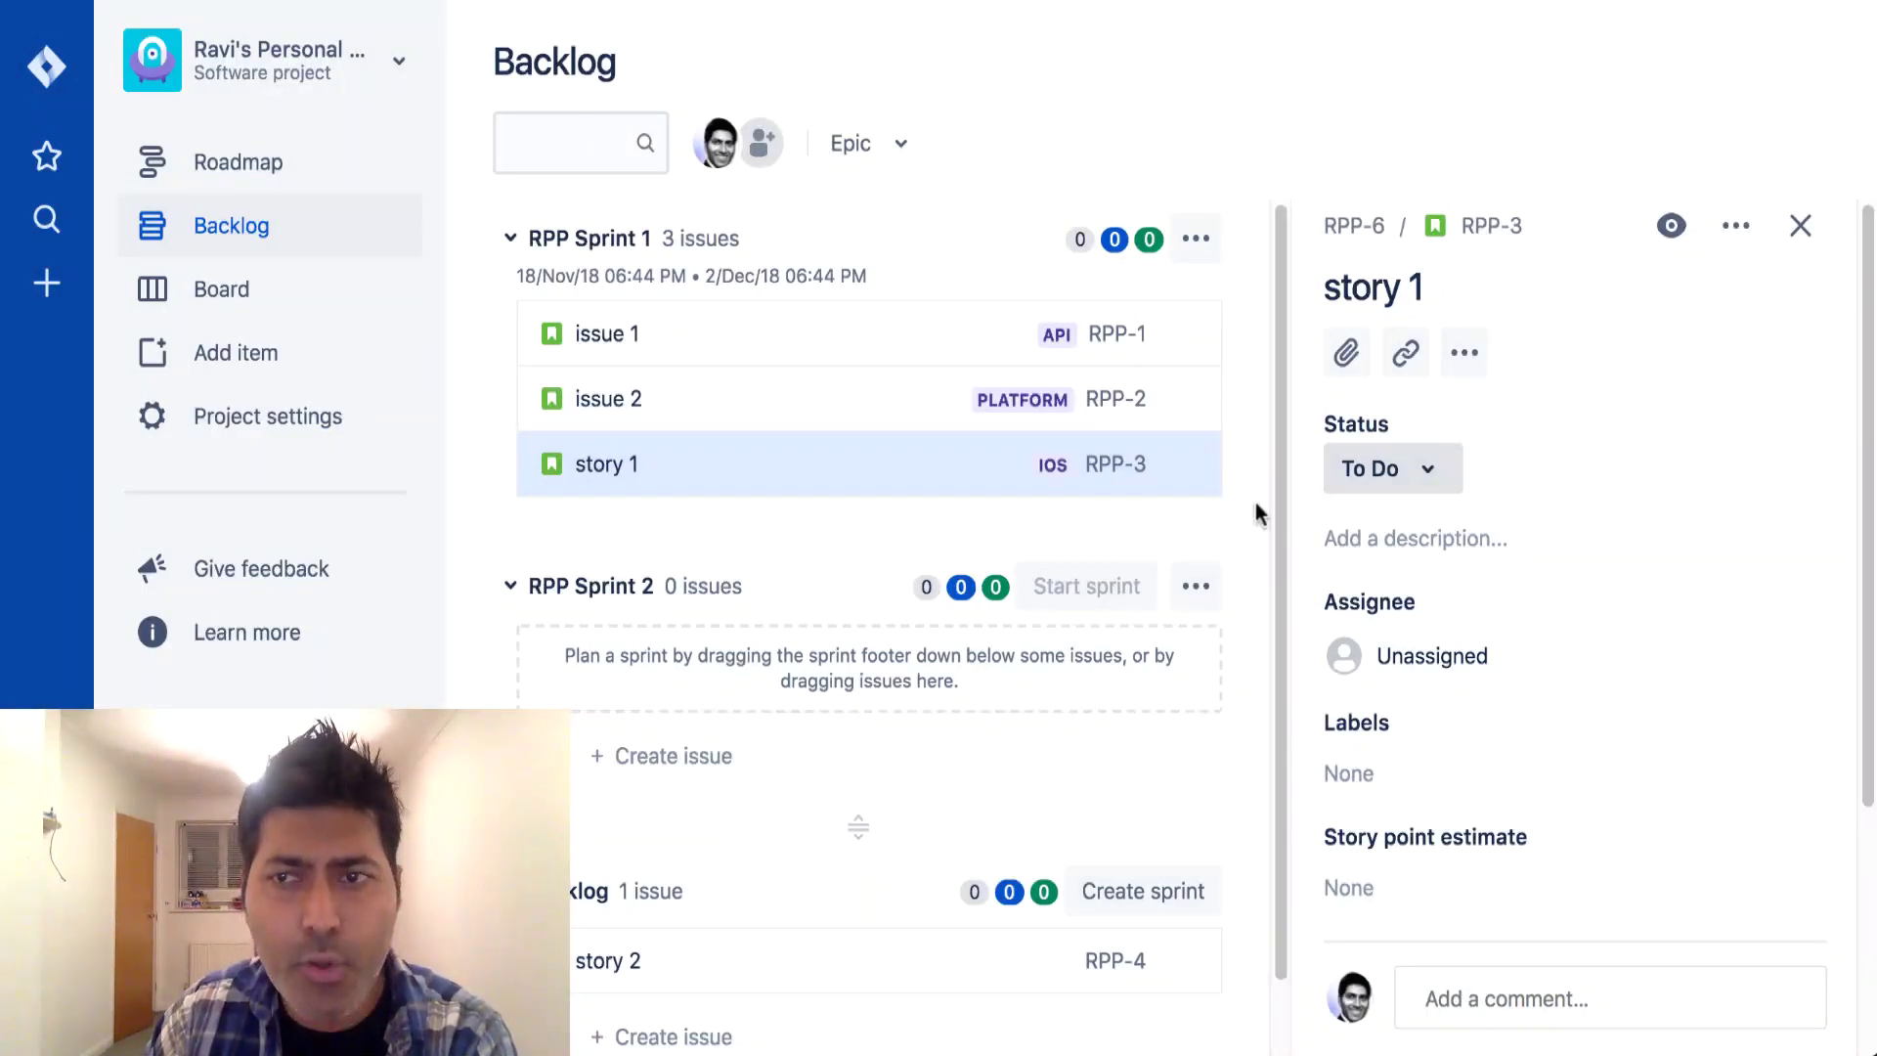
{"action": "left_click", "coordinate": [1799, 225]}
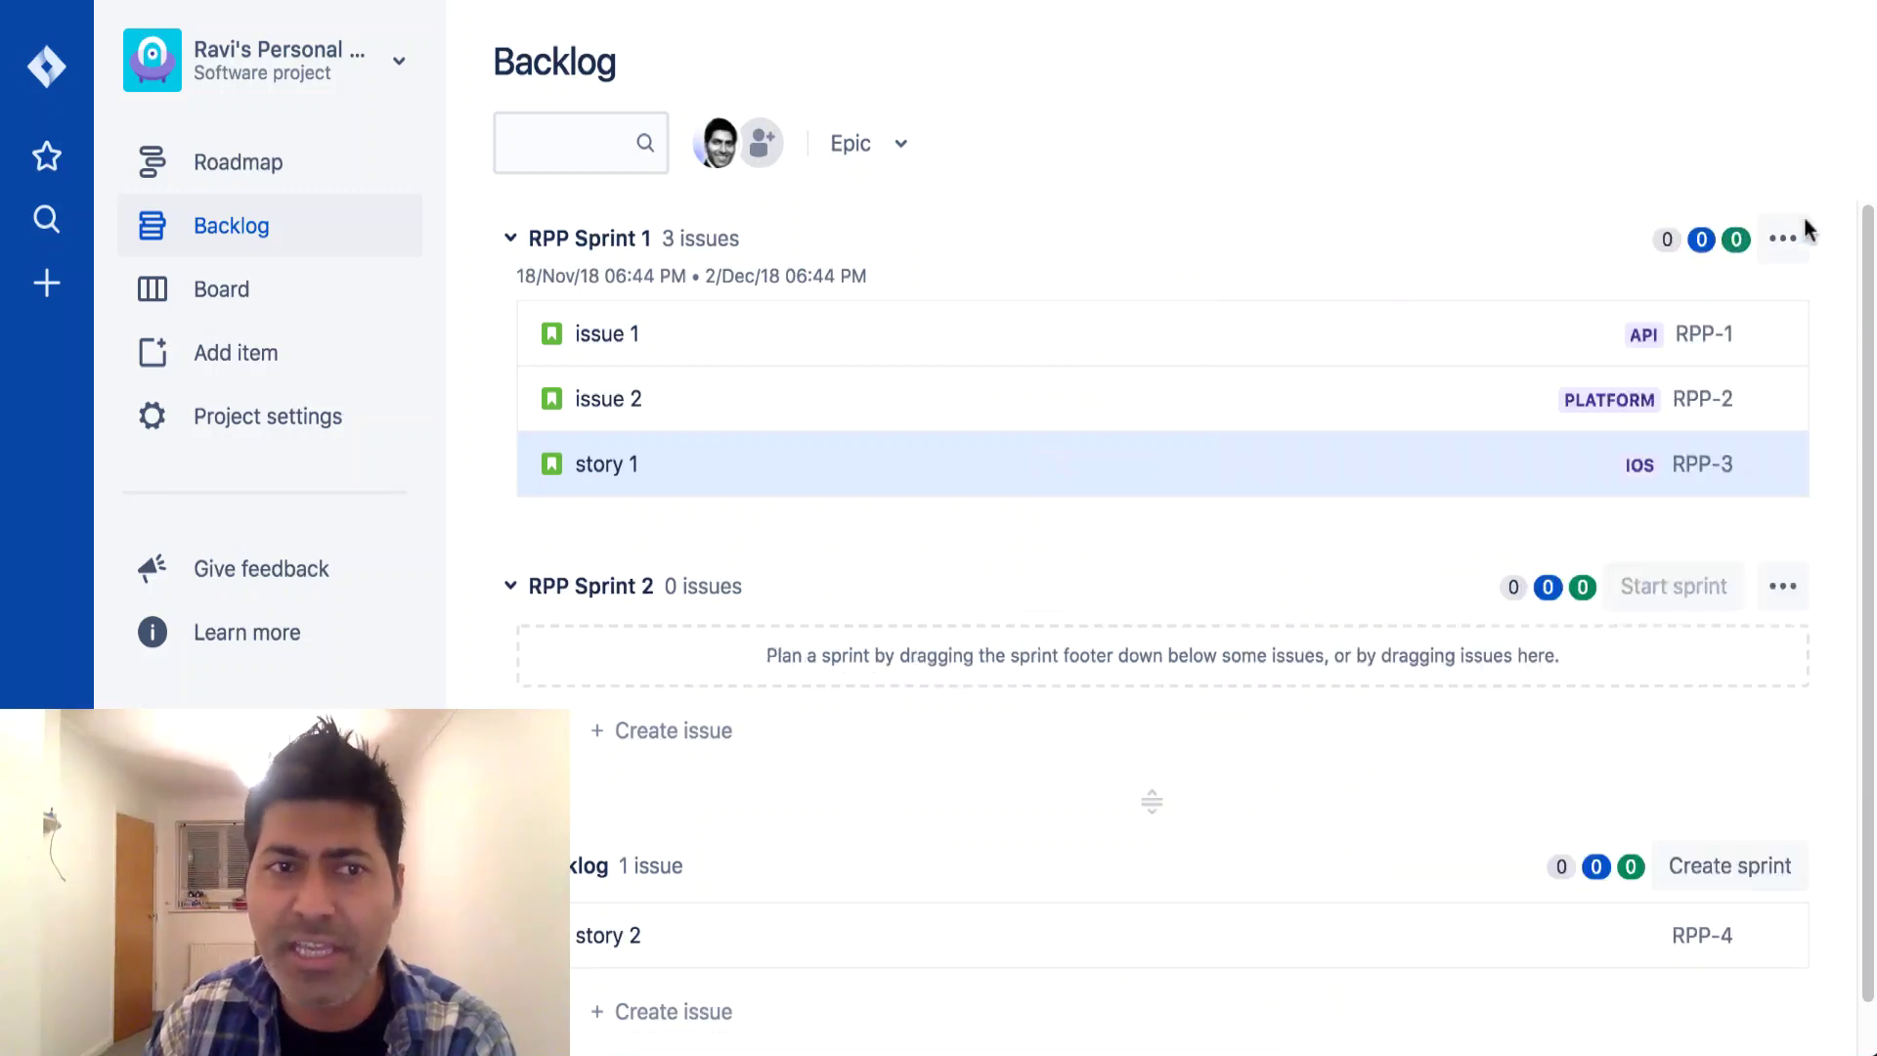
Step: Open the Android epic on the roadmap and create the child issues Child 1 and Child 2 in it
{"action": "left_click", "coordinate": [161, 237]}
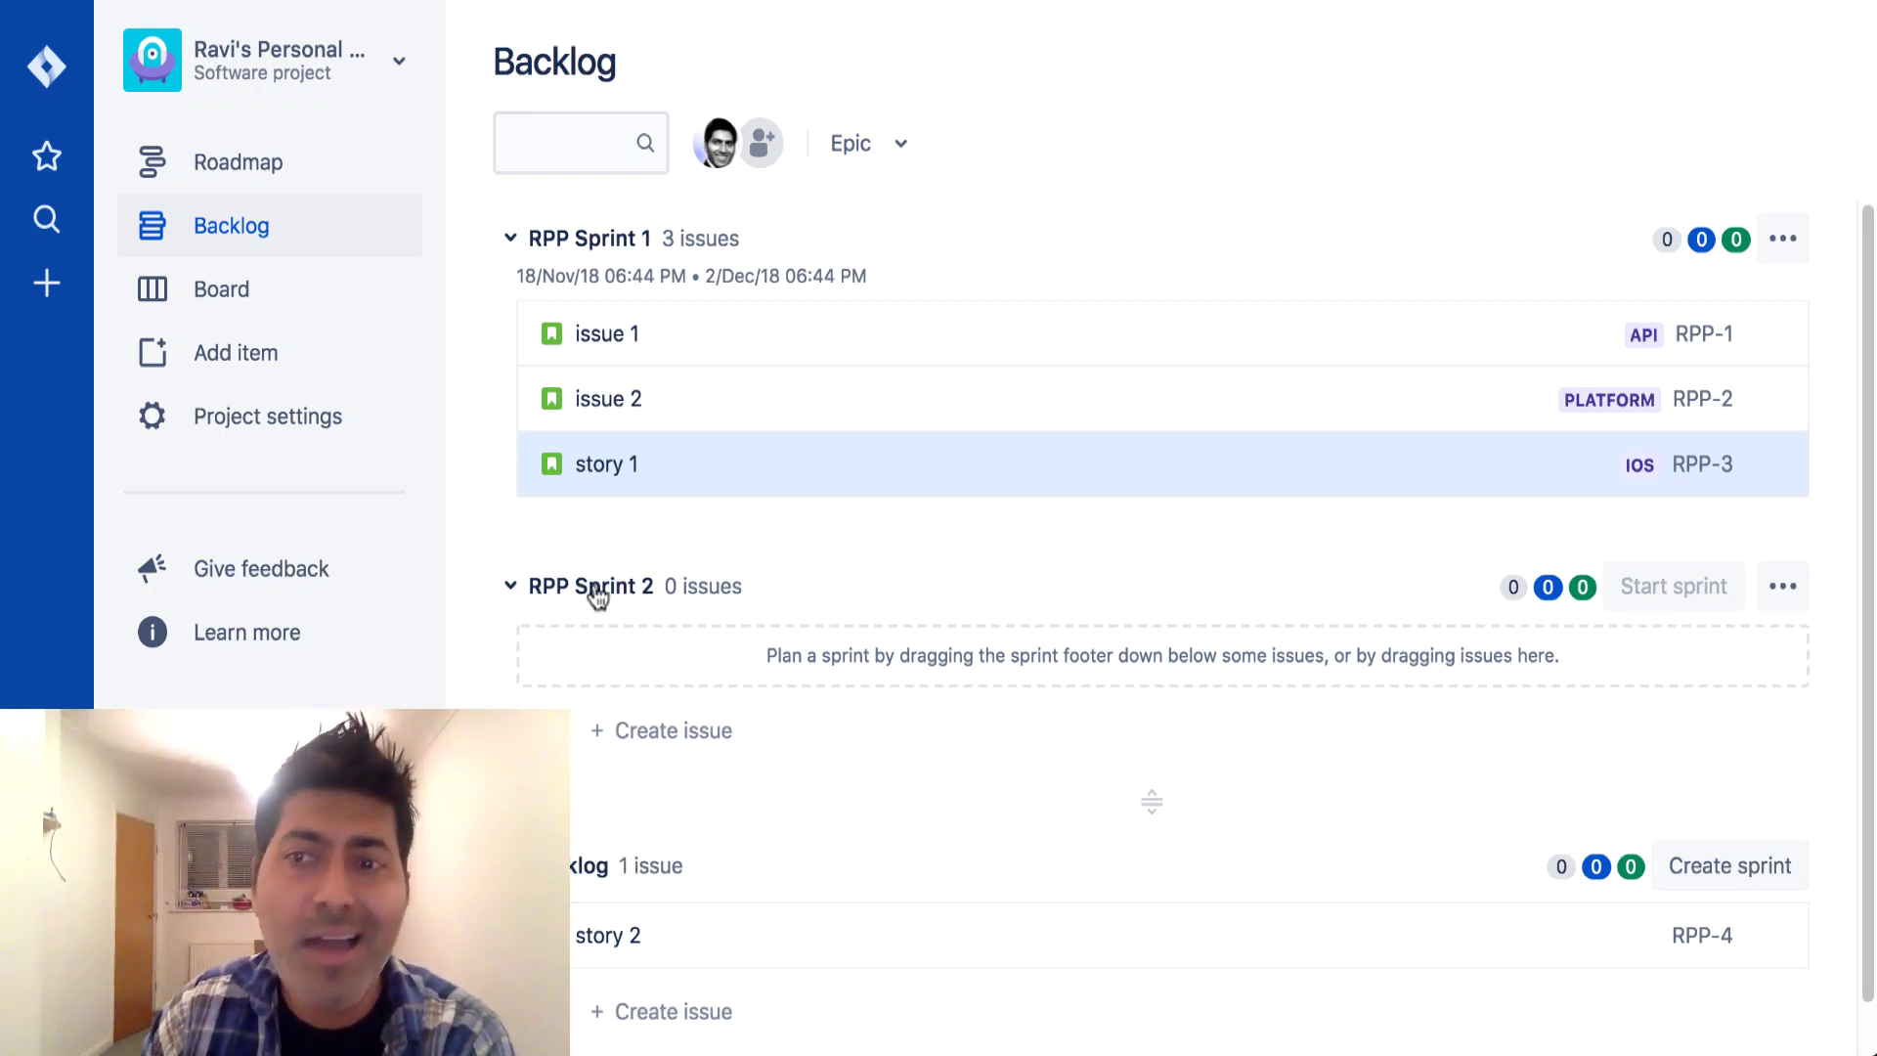
{"action": "left_click", "coordinate": [291, 176]}
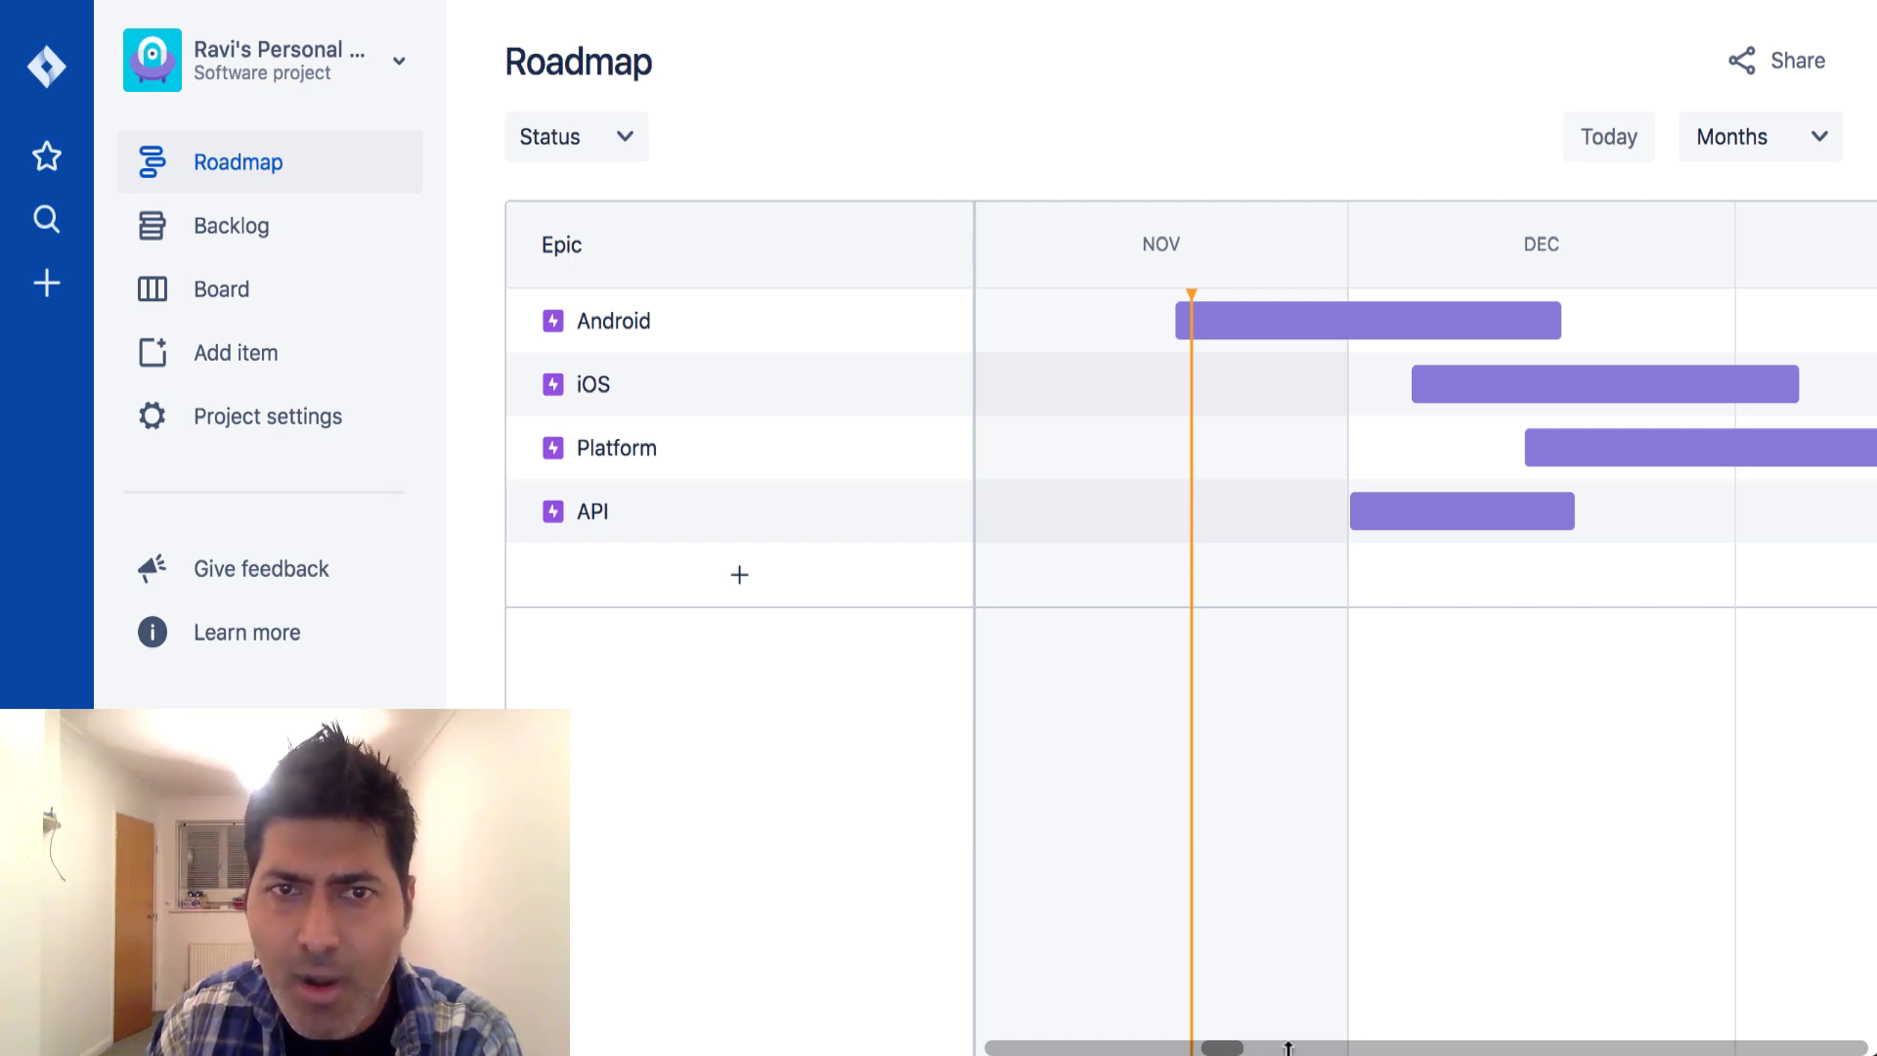
{"action": "left_click", "coordinate": [608, 338]}
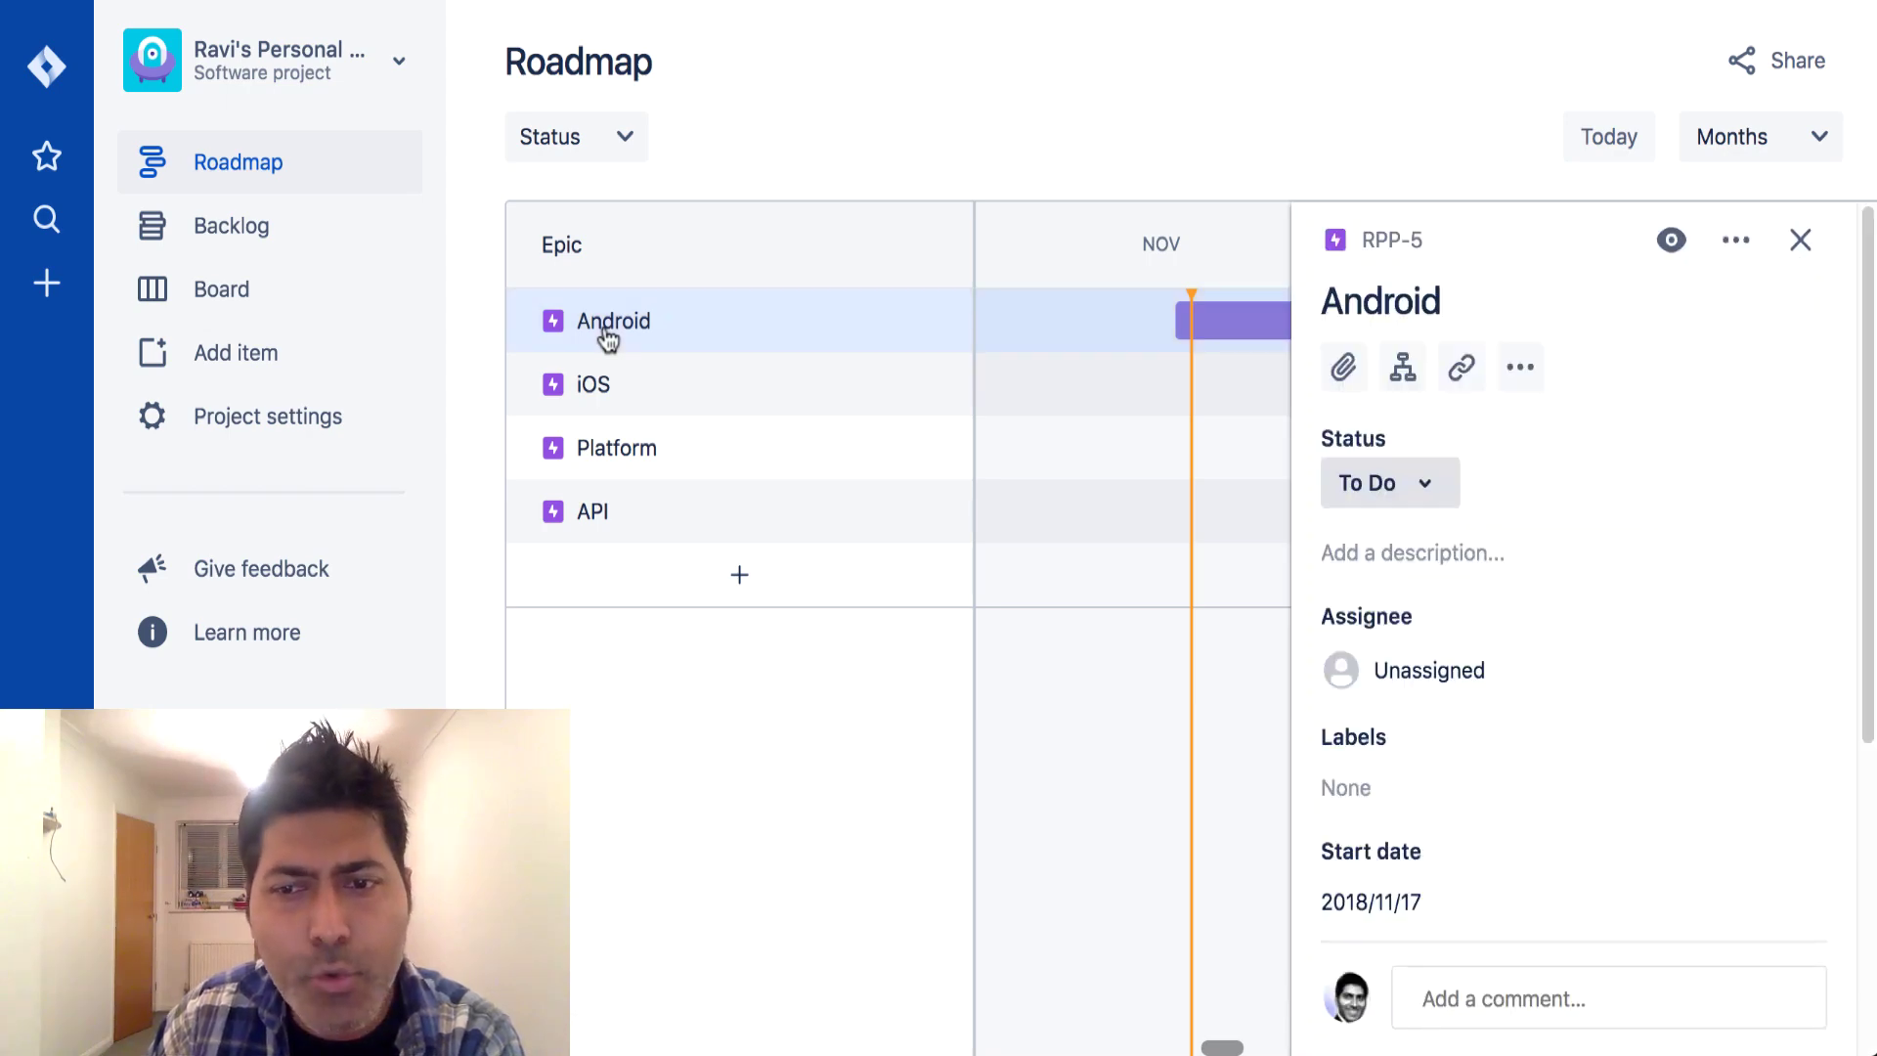
{"action": "scroll", "coordinate": [1511, 509], "scroll_direction": "down", "scroll_amount": 5}
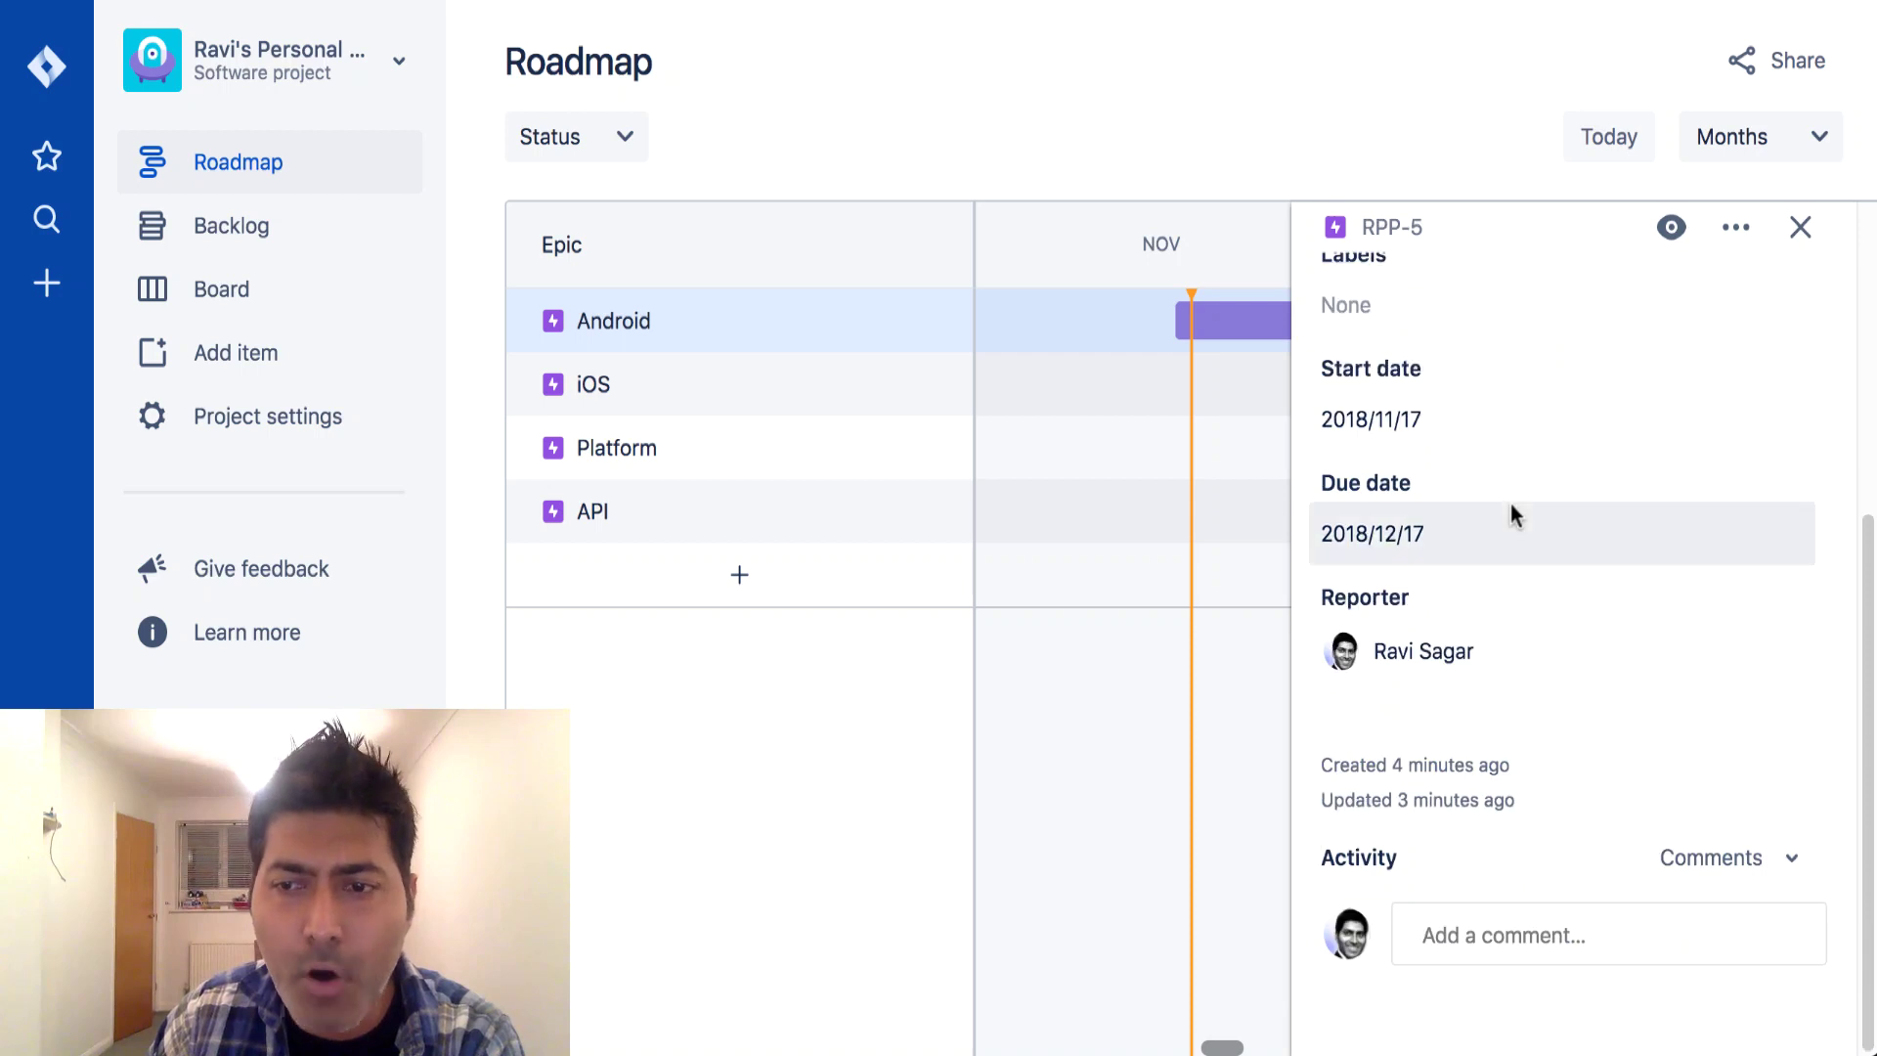
{"action": "scroll", "coordinate": [1510, 509], "scroll_direction": "up", "scroll_amount": 5}
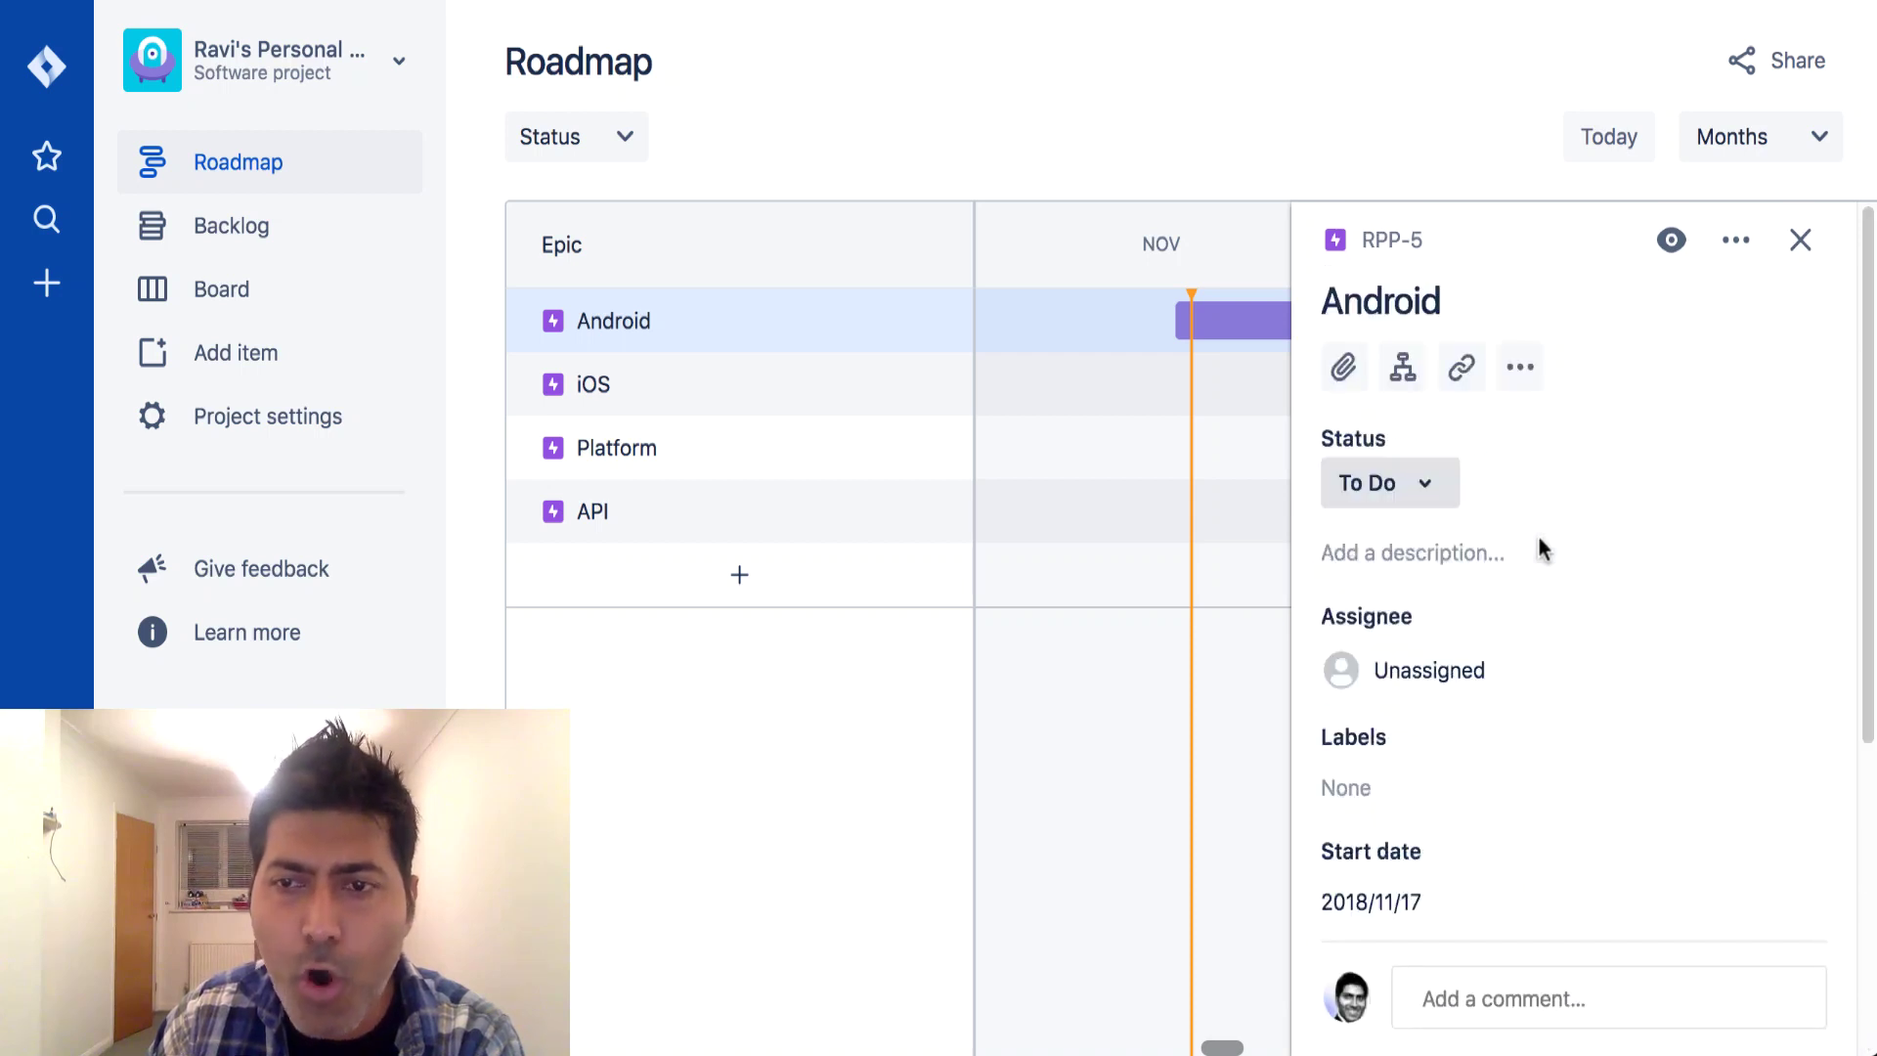
{"action": "left_click", "coordinate": [1404, 369]}
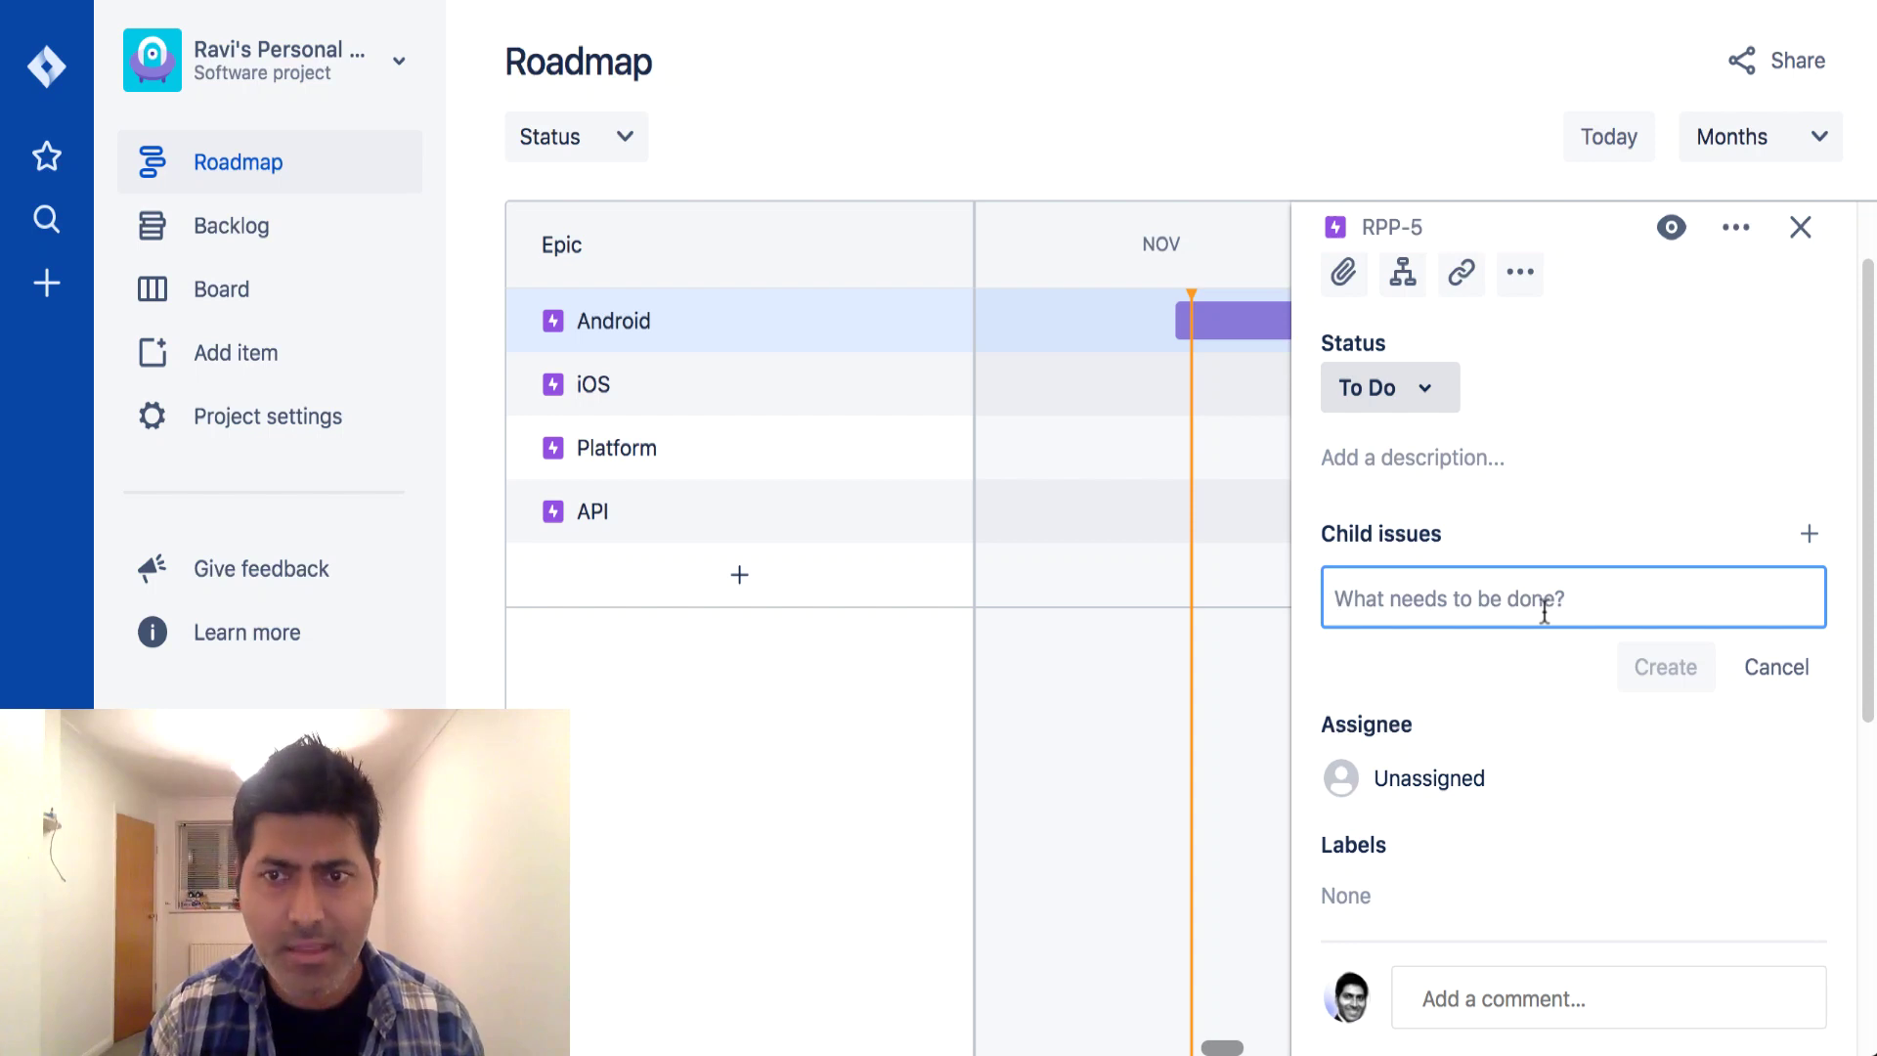
{"action": "type", "text": "Child 1"}
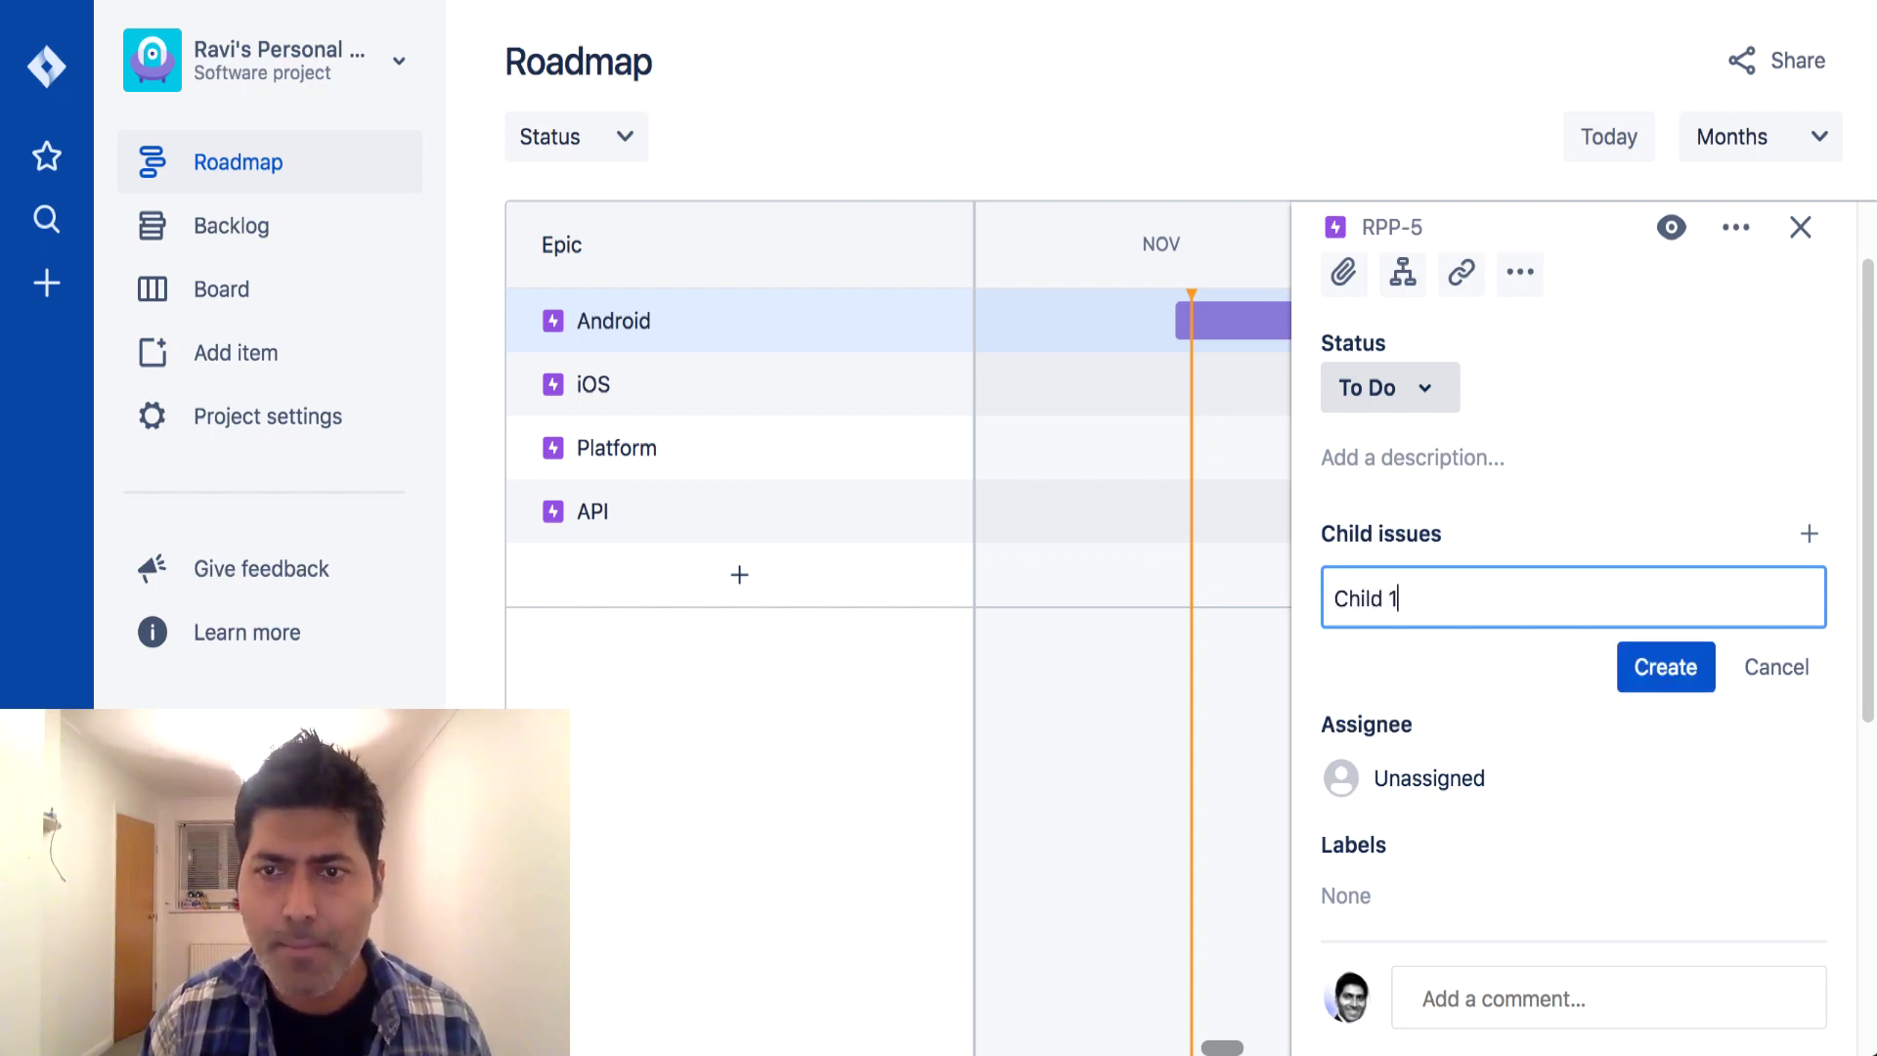
{"action": "key", "text": "Return"}
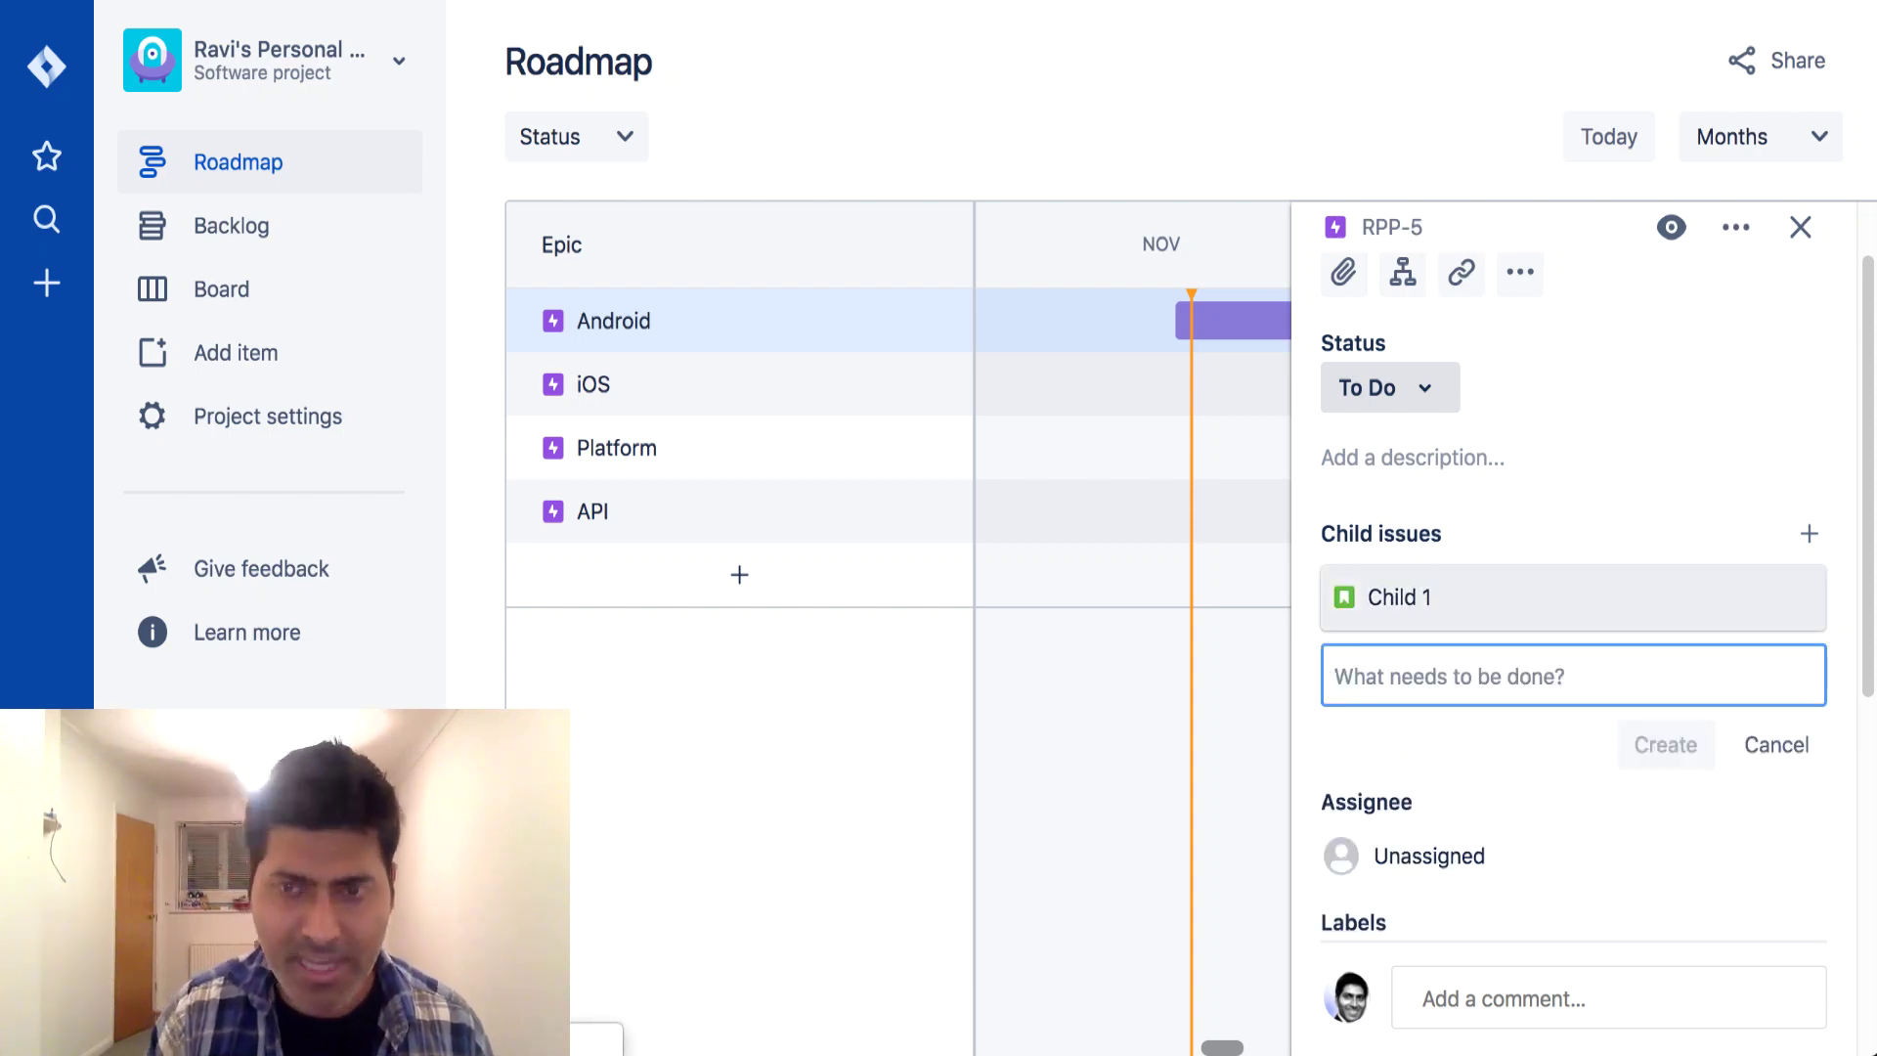
{"action": "type", "text": "Child 2"}
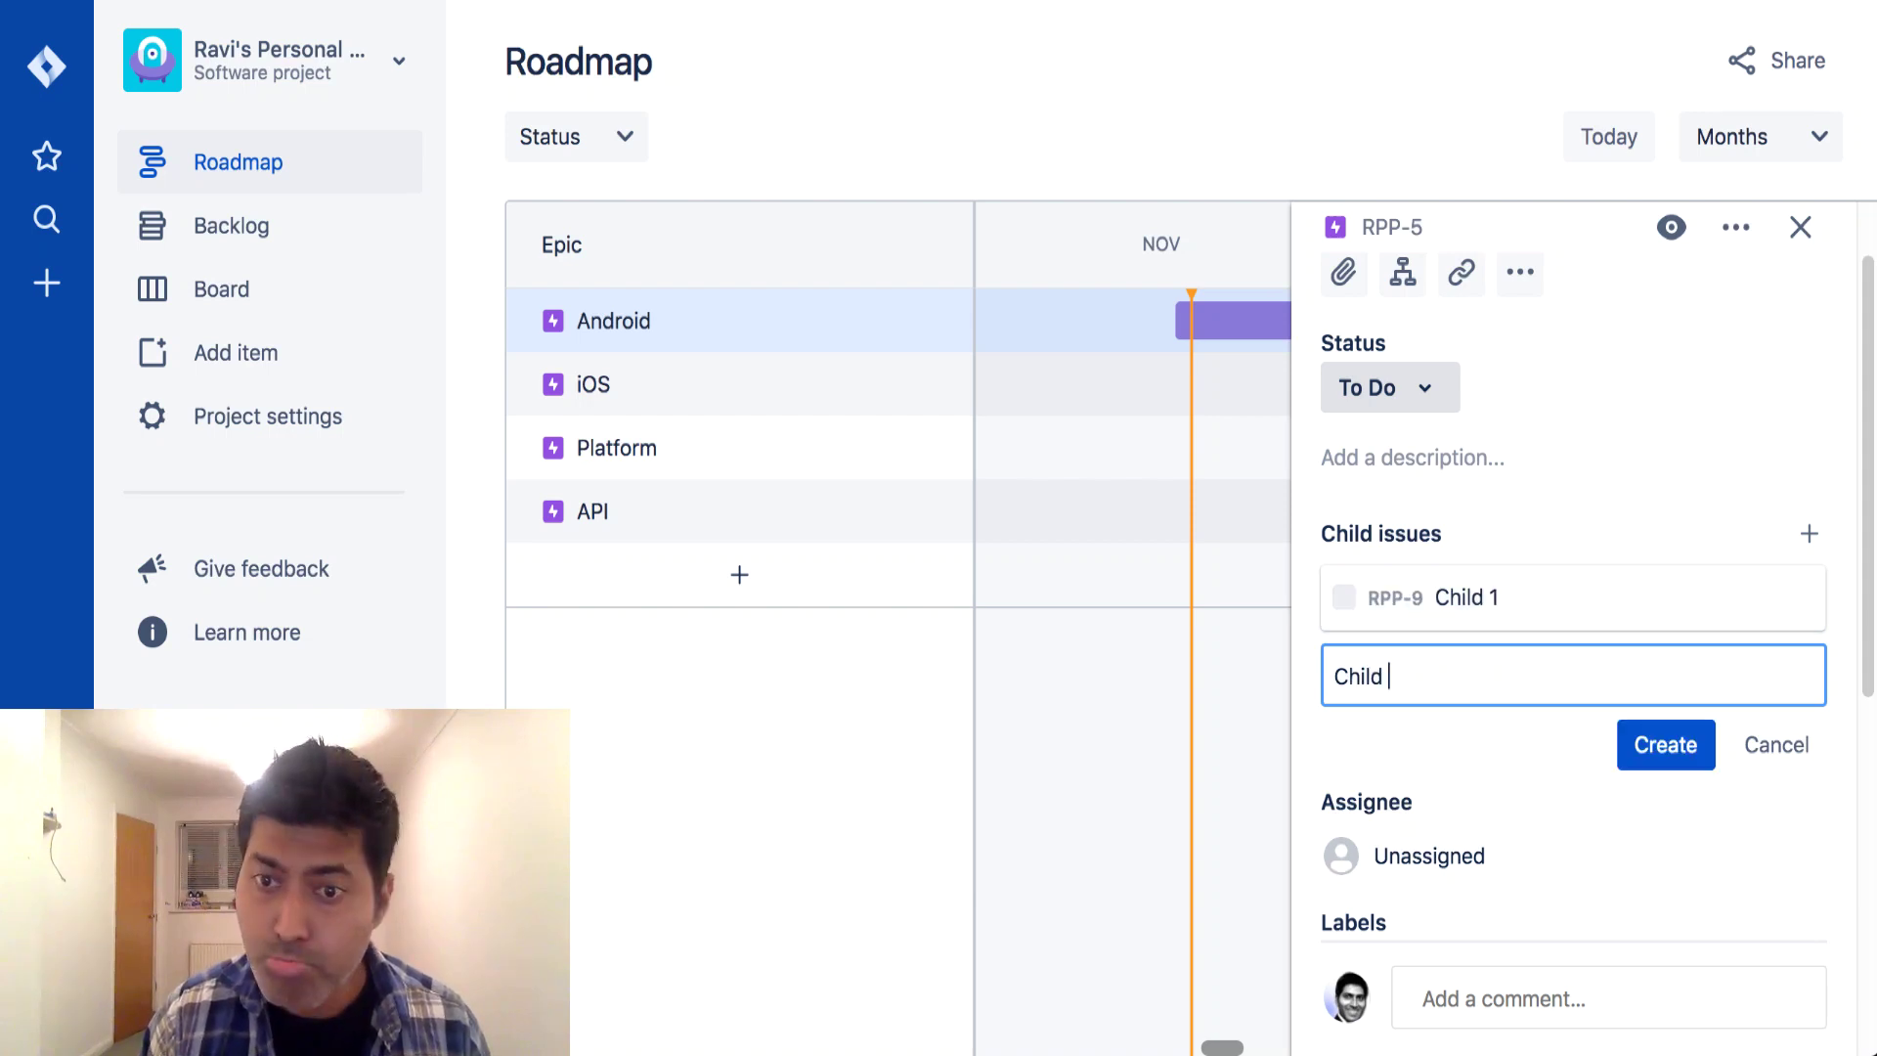
{"action": "left_click", "coordinate": [1683, 748]}
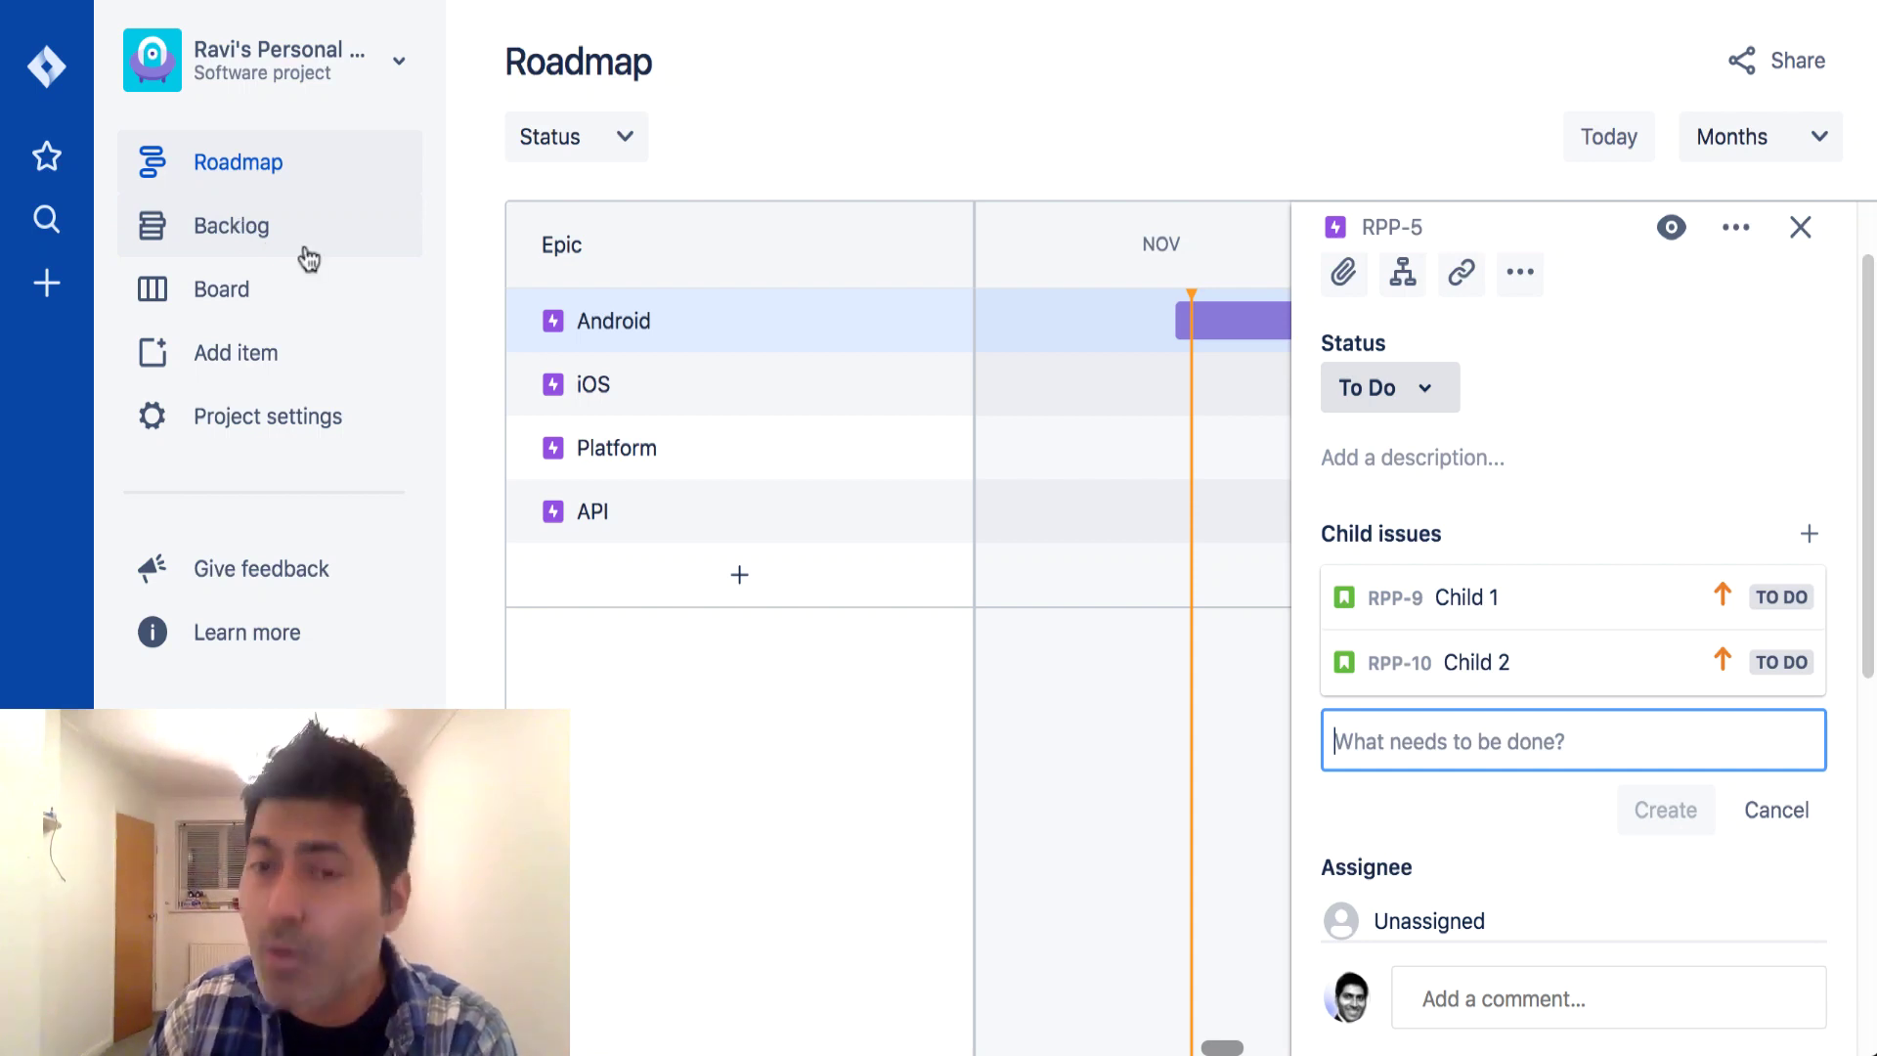
Step: Check the new child issues in the backlog and view which kinds of items can be added to the project
{"action": "key", "text": "ctrl+r"}
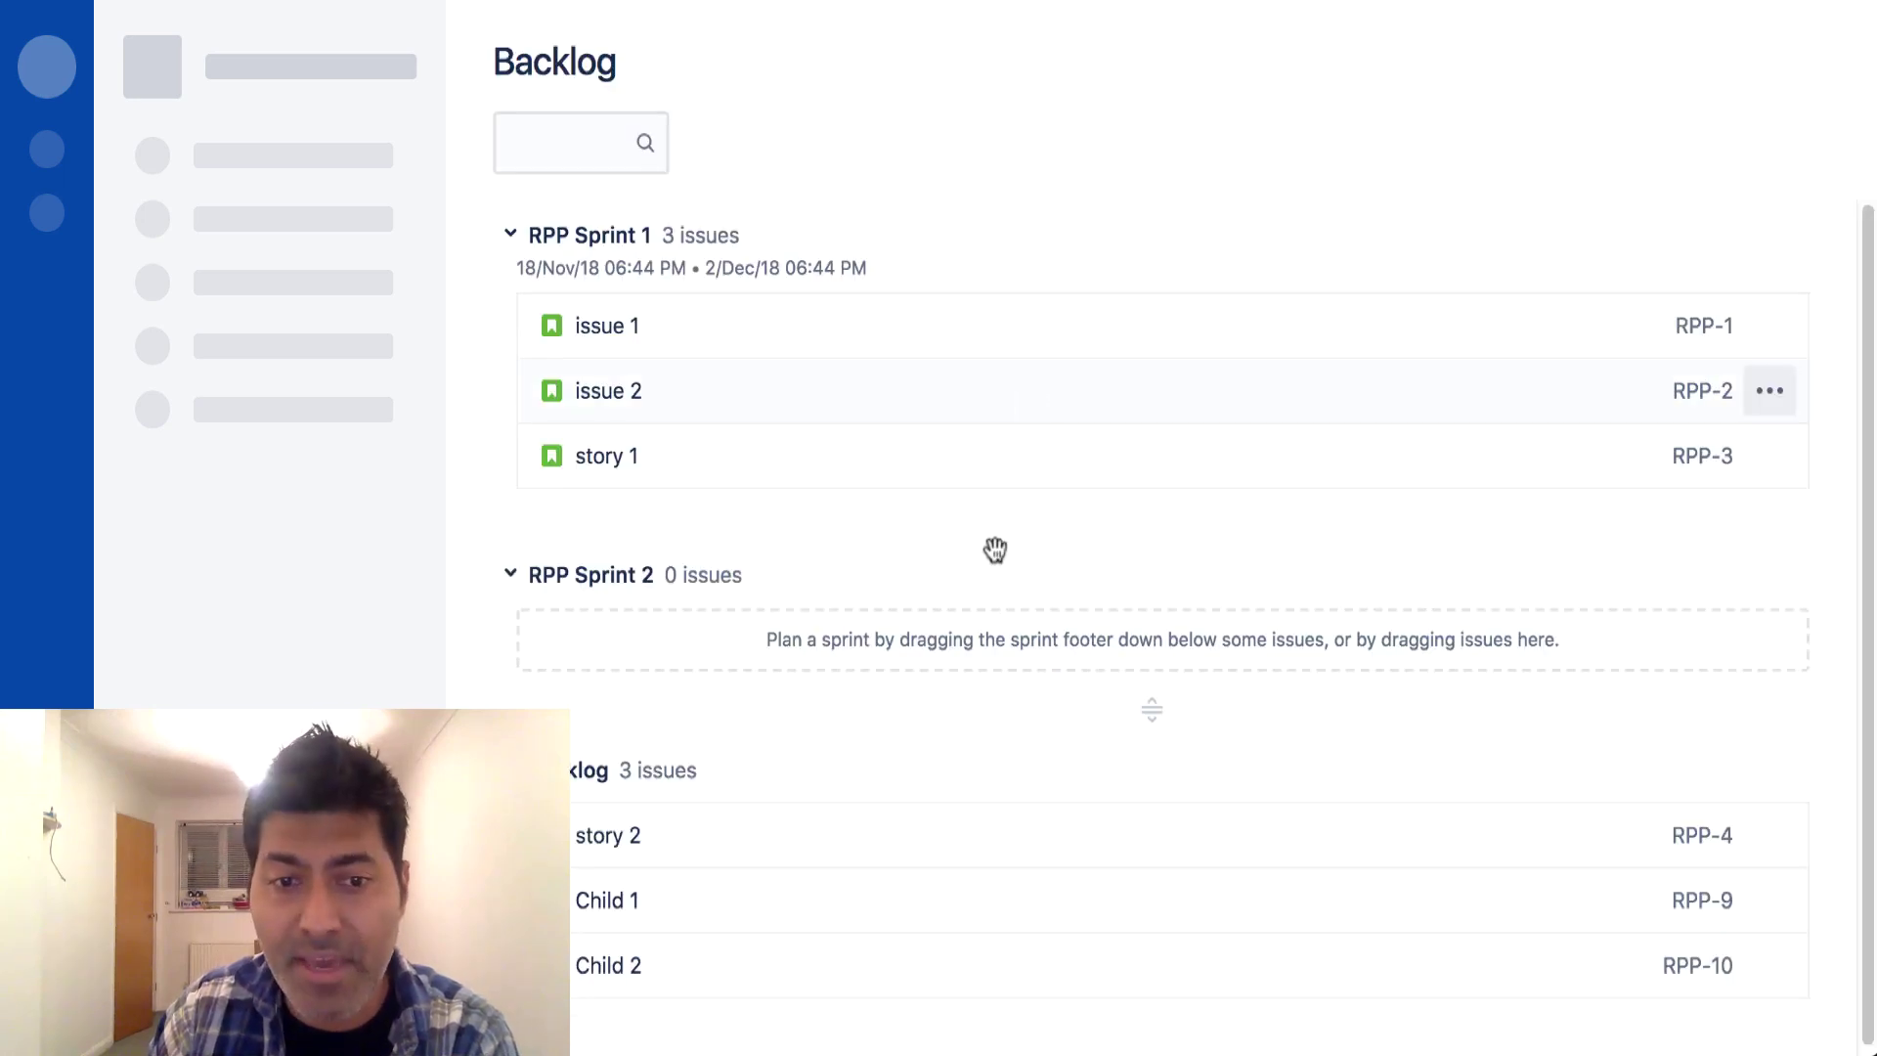
{"action": "scroll", "coordinate": [1127, 758], "scroll_direction": "down", "scroll_amount": 2}
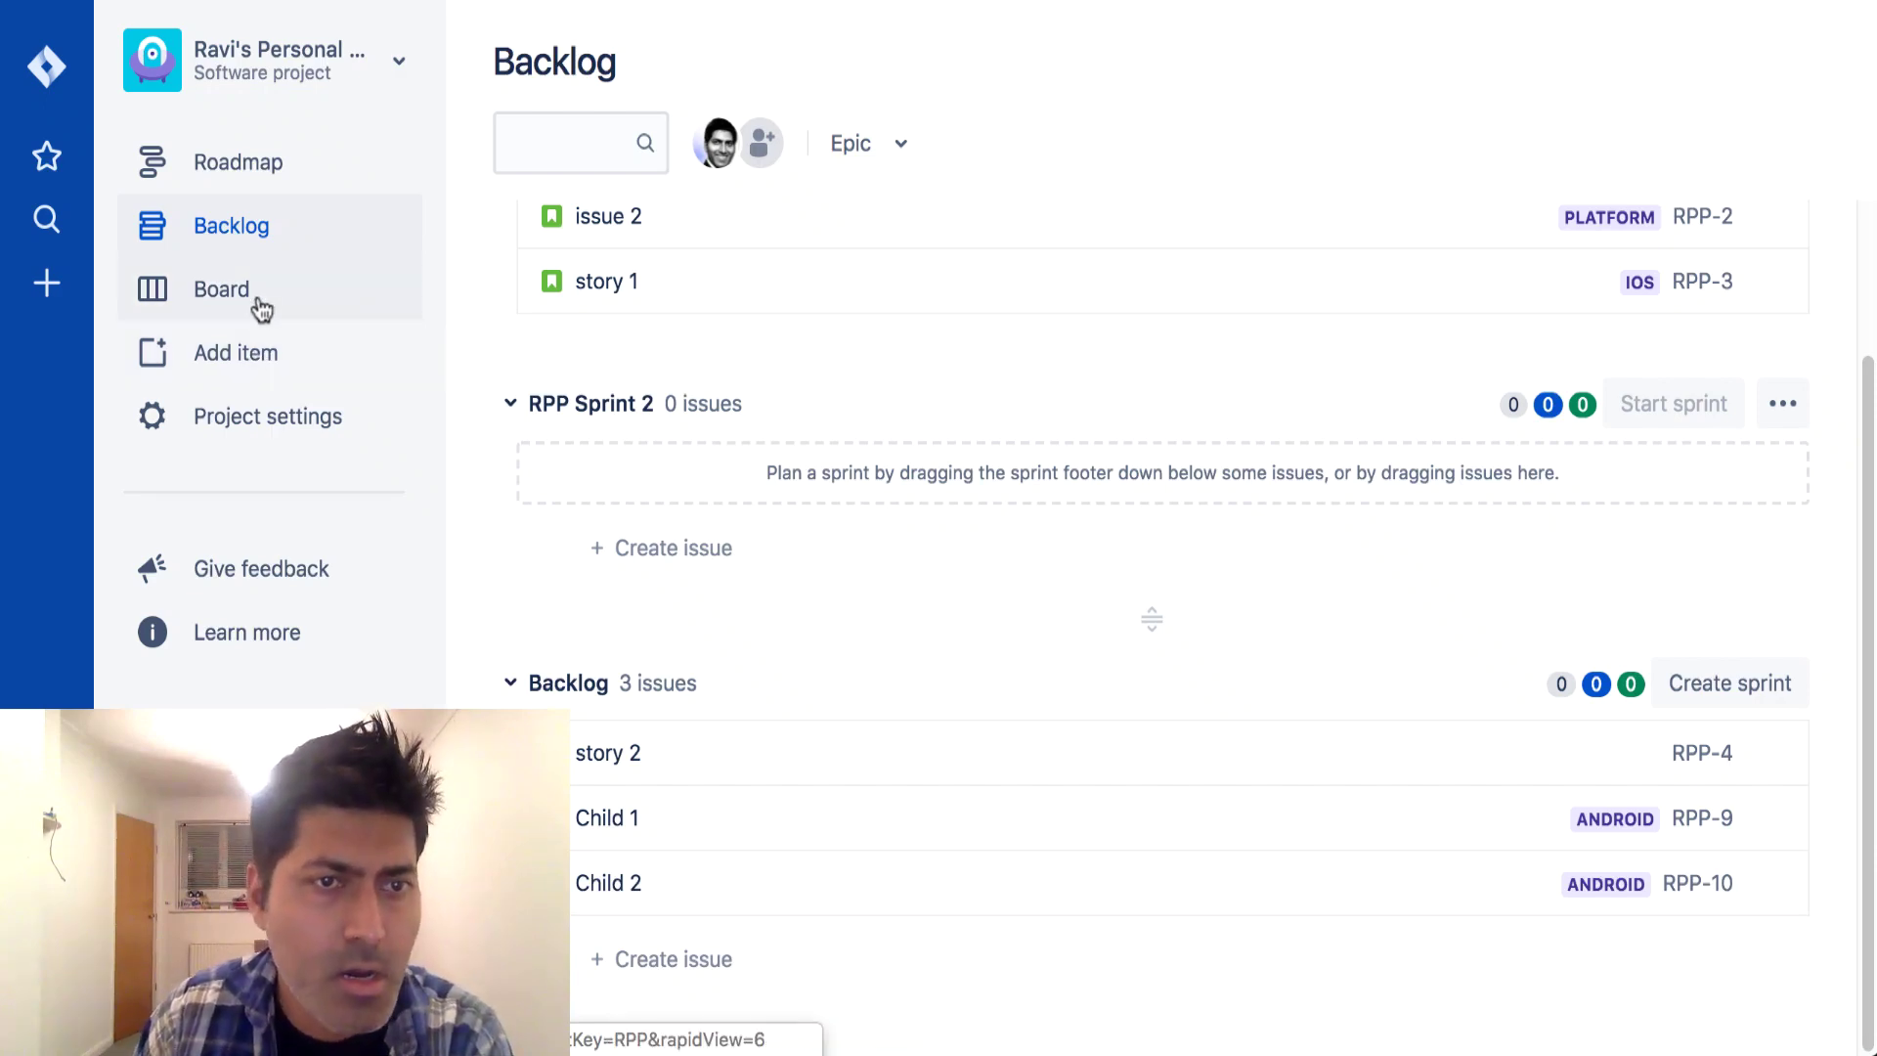
{"action": "left_click", "coordinate": [259, 353]}
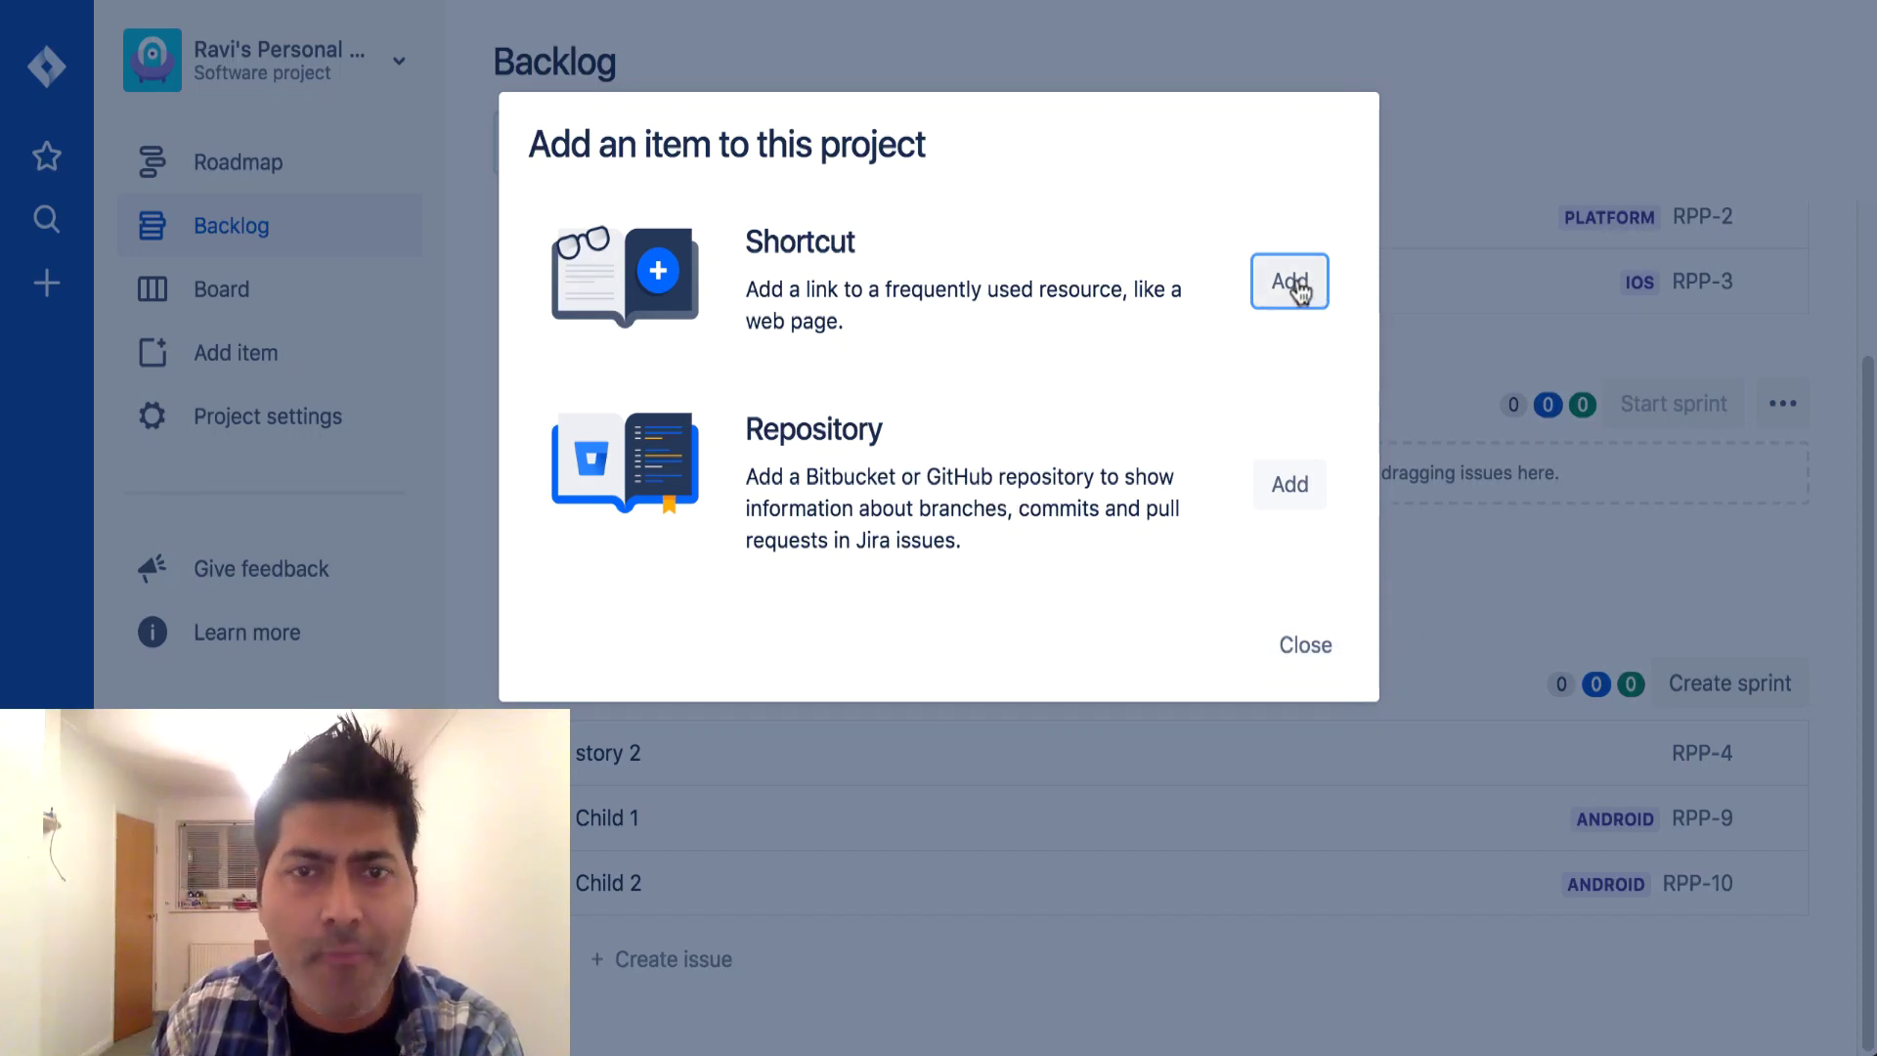
{"action": "left_click", "coordinate": [1304, 653]}
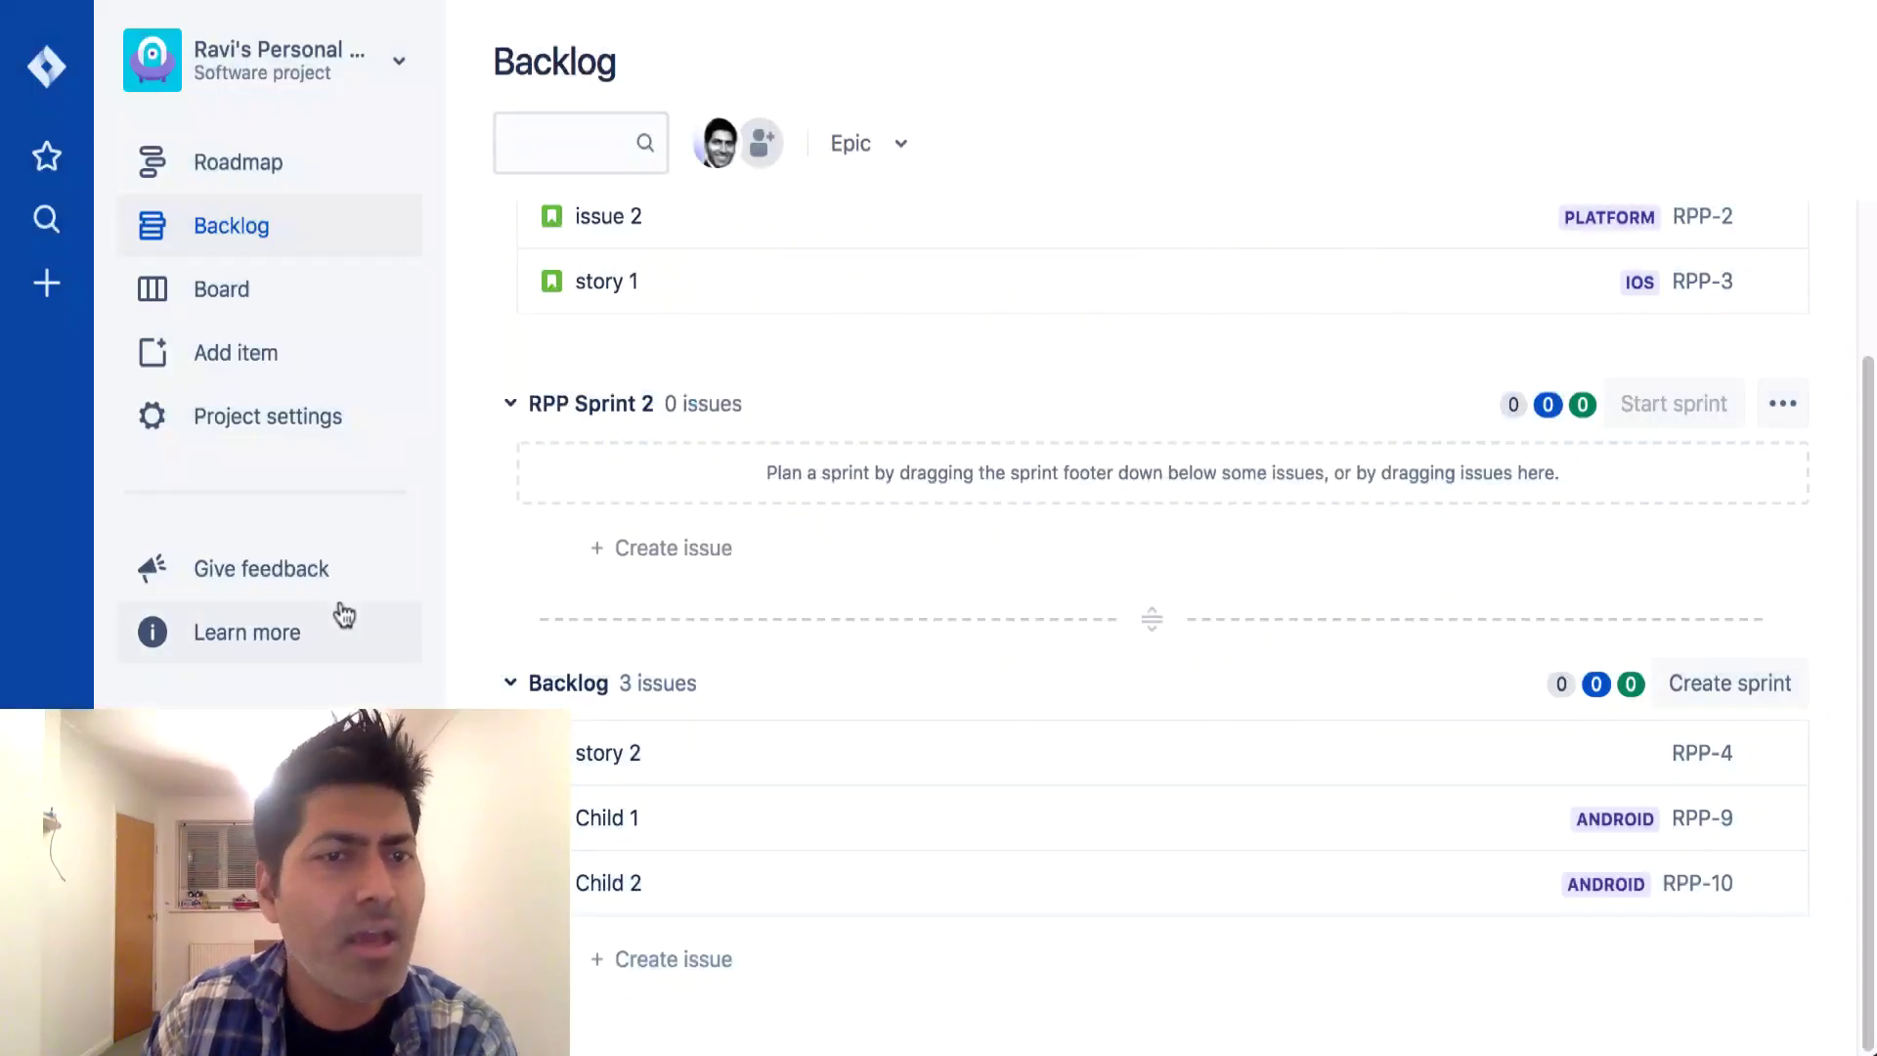
Step: Review the project settings, including the access level options and the people with their roles
{"action": "left_click", "coordinate": [289, 427]}
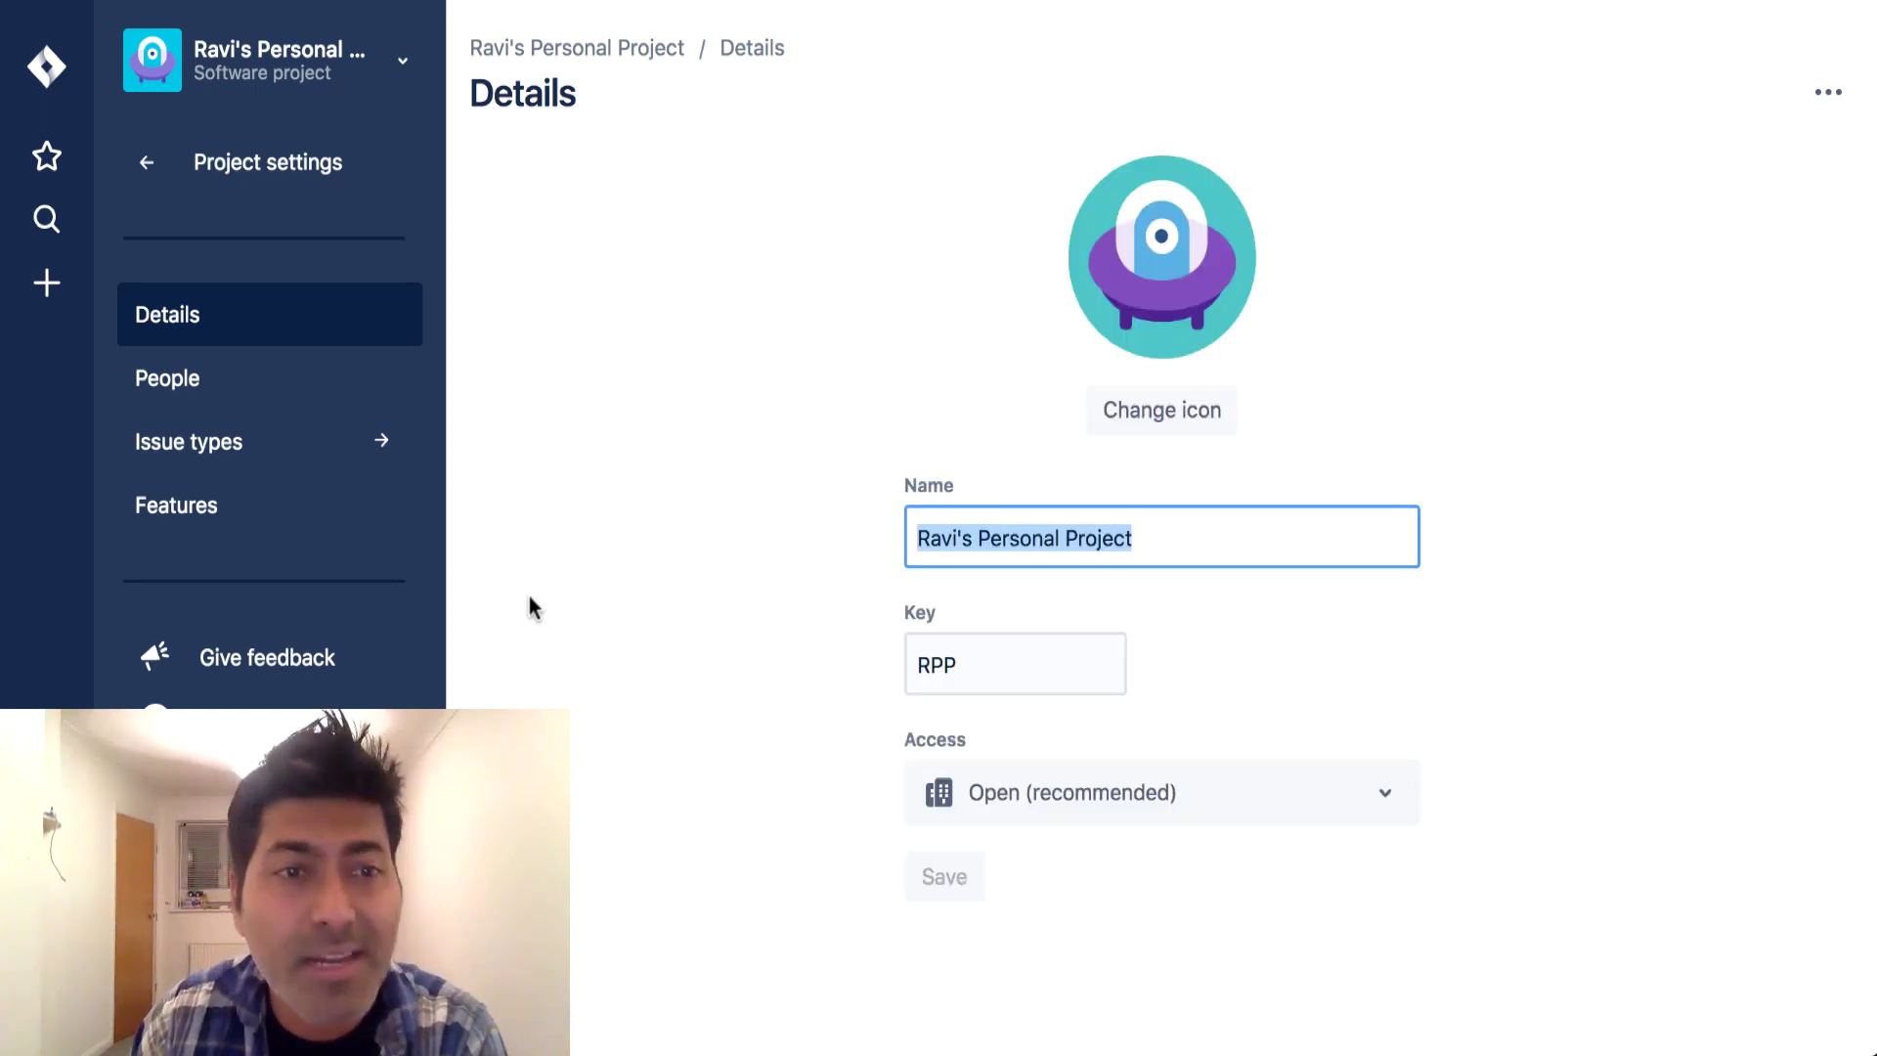
{"action": "left_click", "coordinate": [1384, 803]}
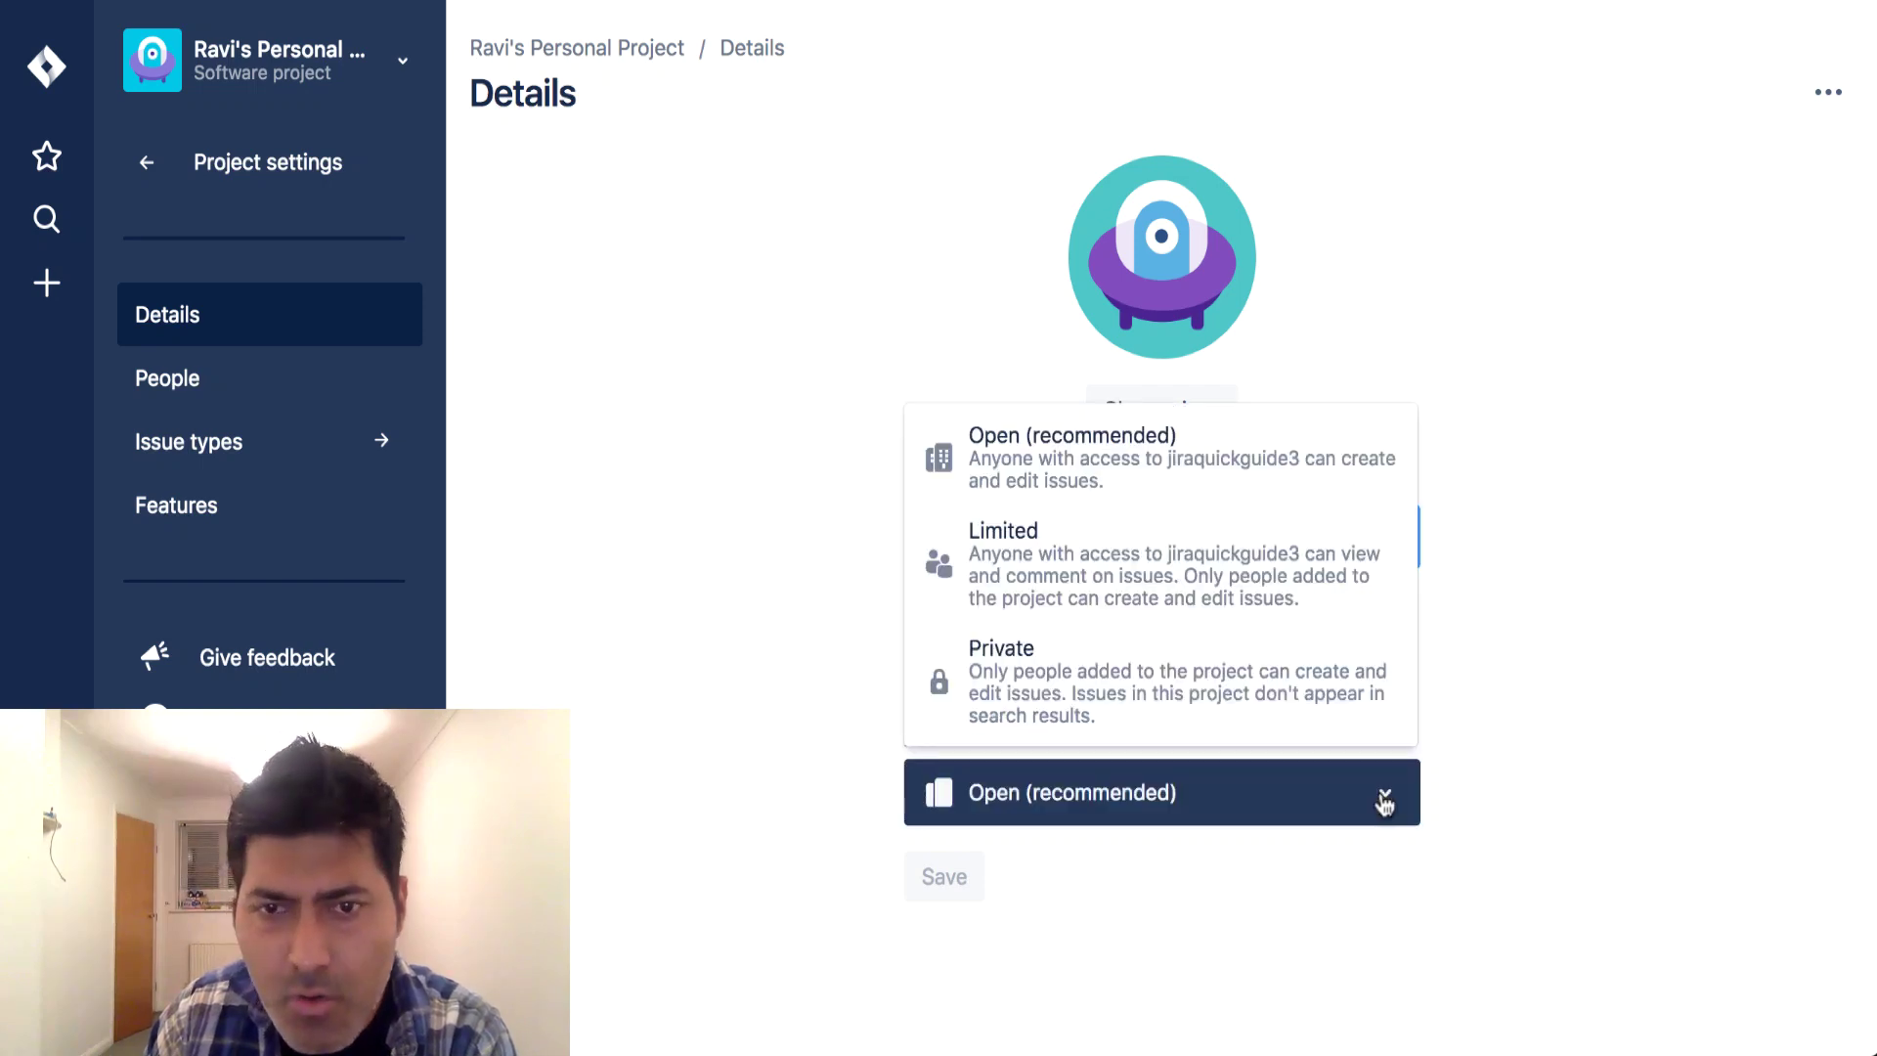
{"action": "left_click", "coordinate": [1614, 581]}
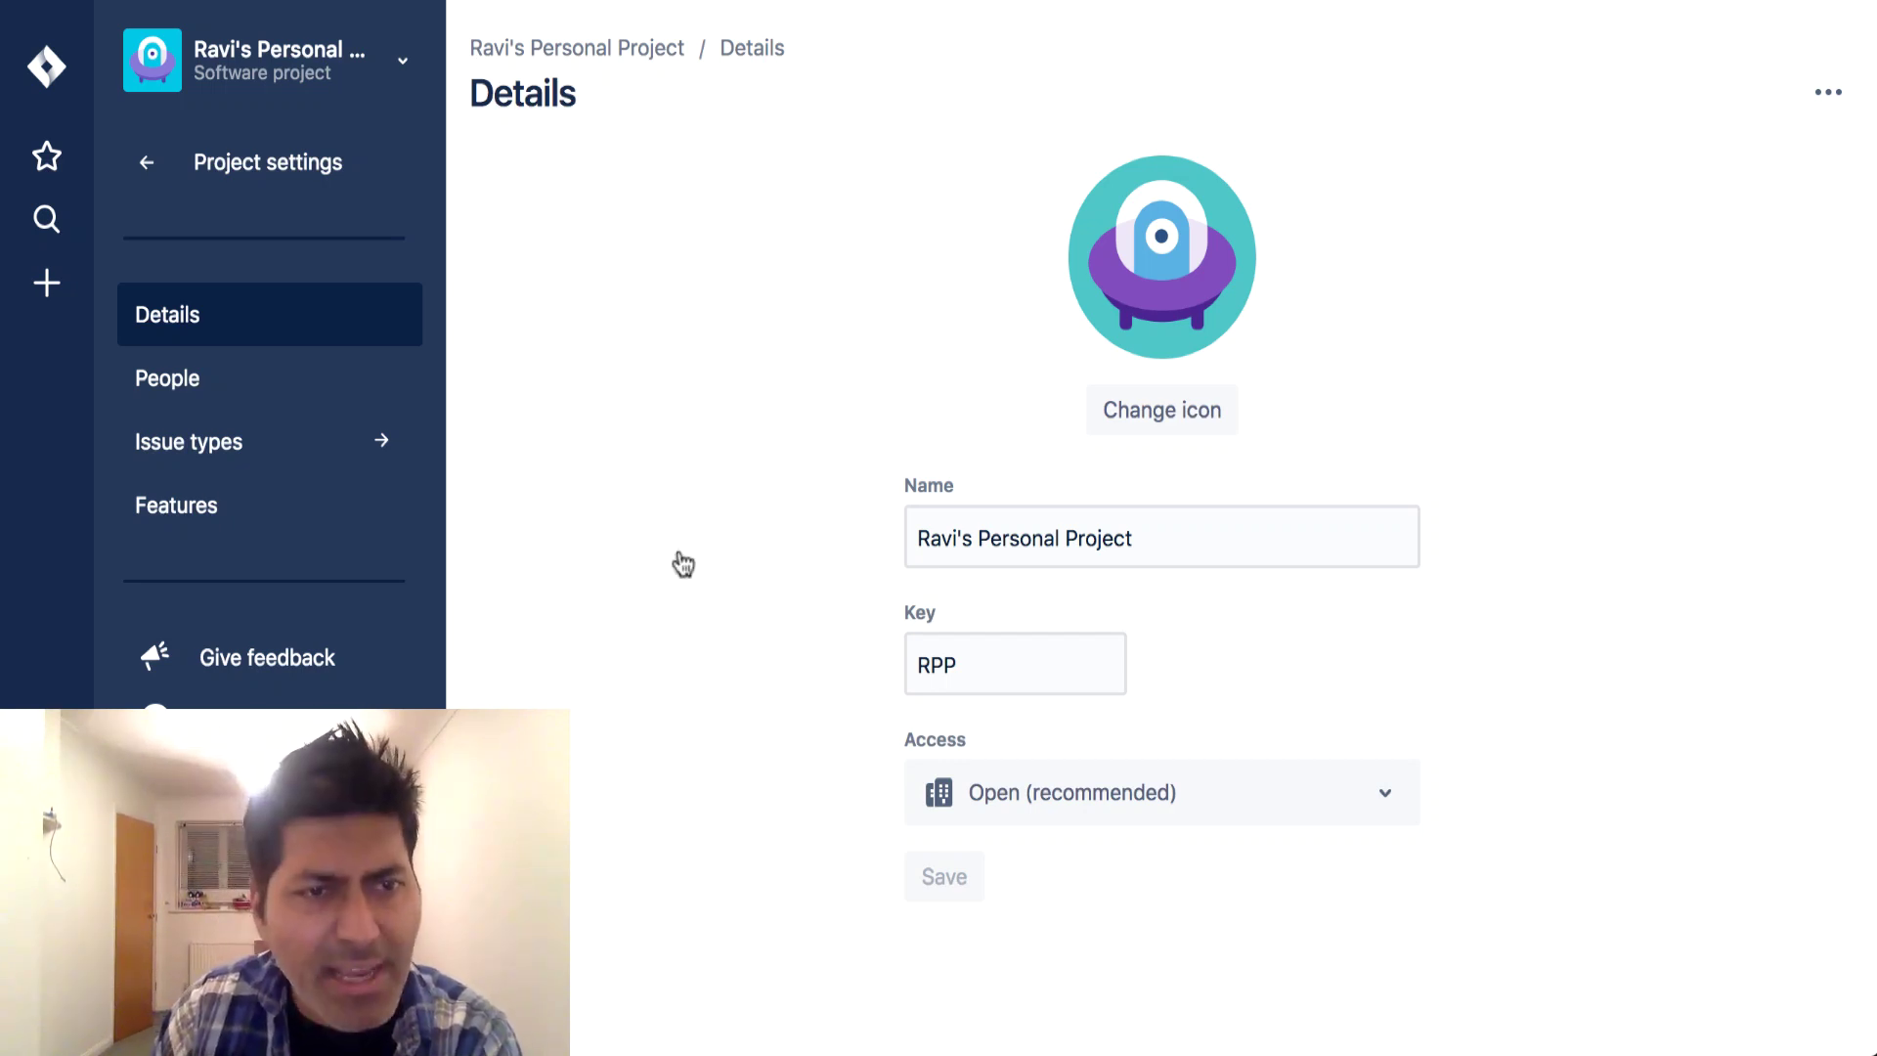
{"action": "left_click", "coordinate": [160, 401]}
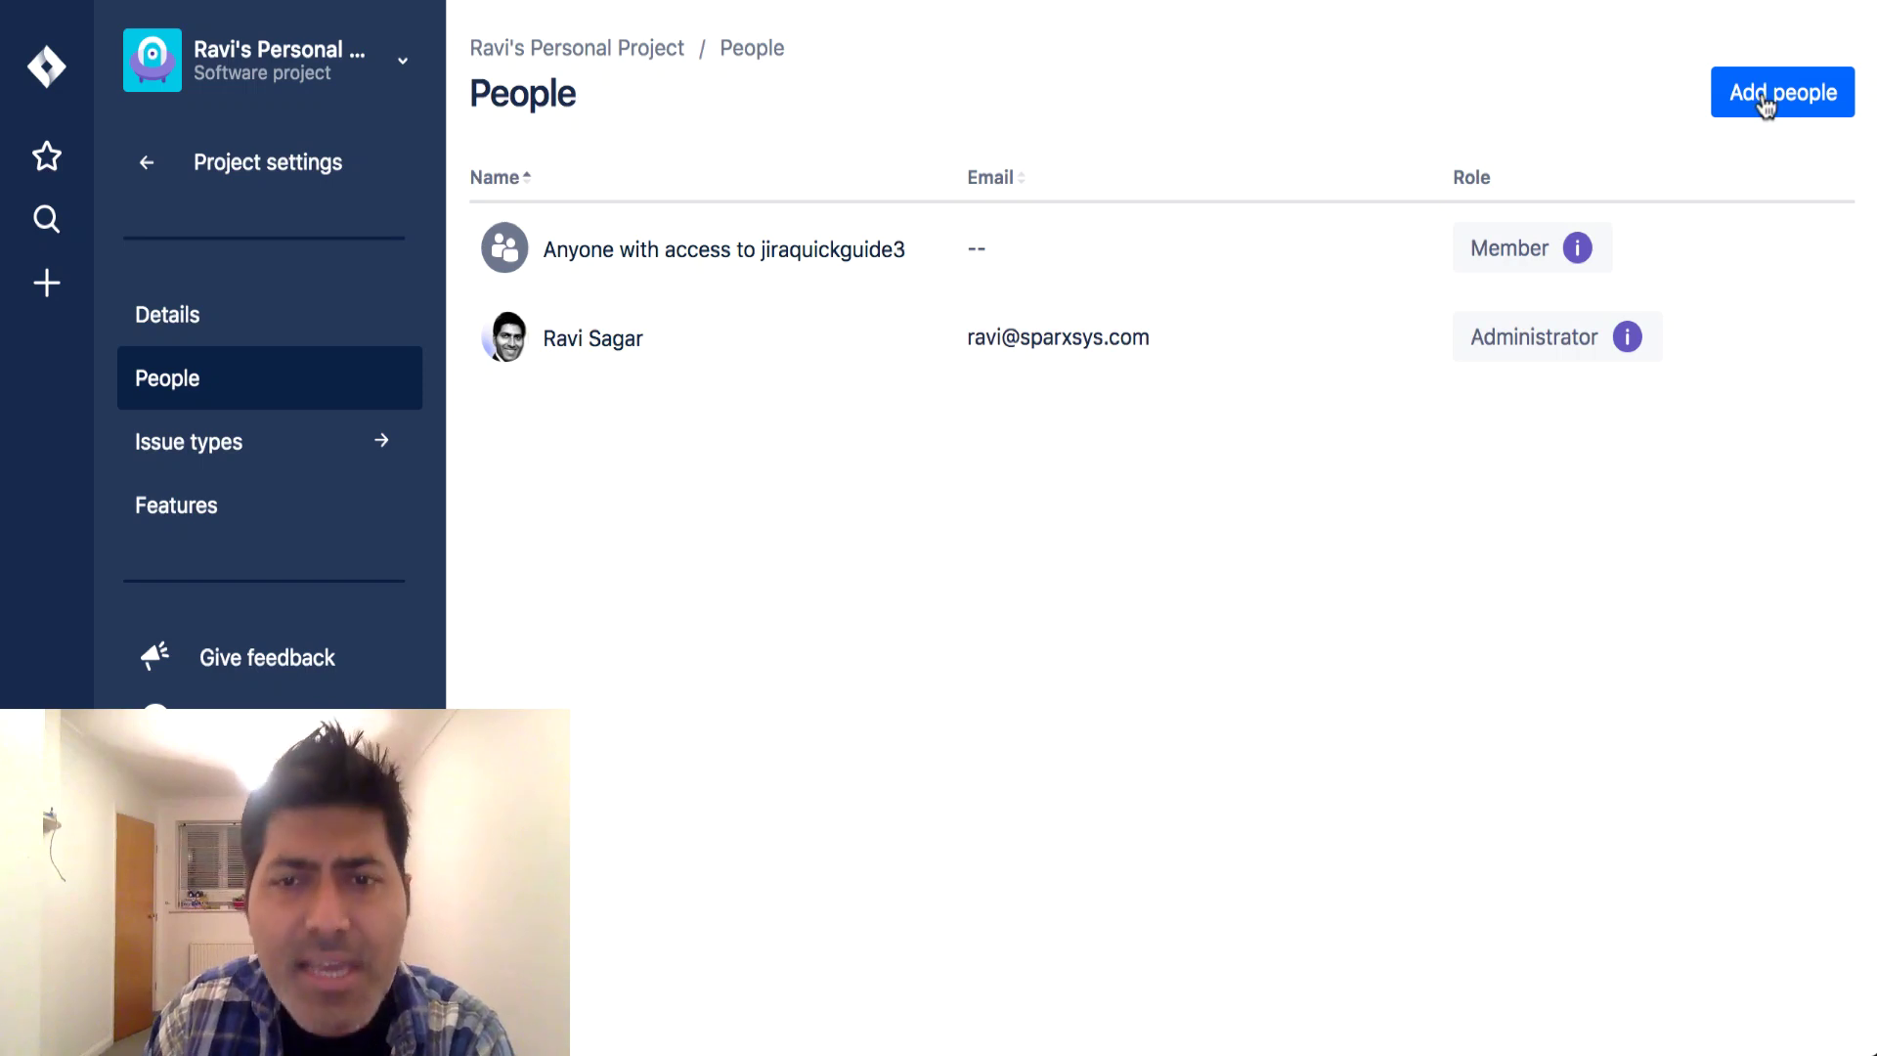
Step: Open the Epic issue type's field configuration in the project's issue type settings
{"action": "left_click", "coordinate": [205, 452]}
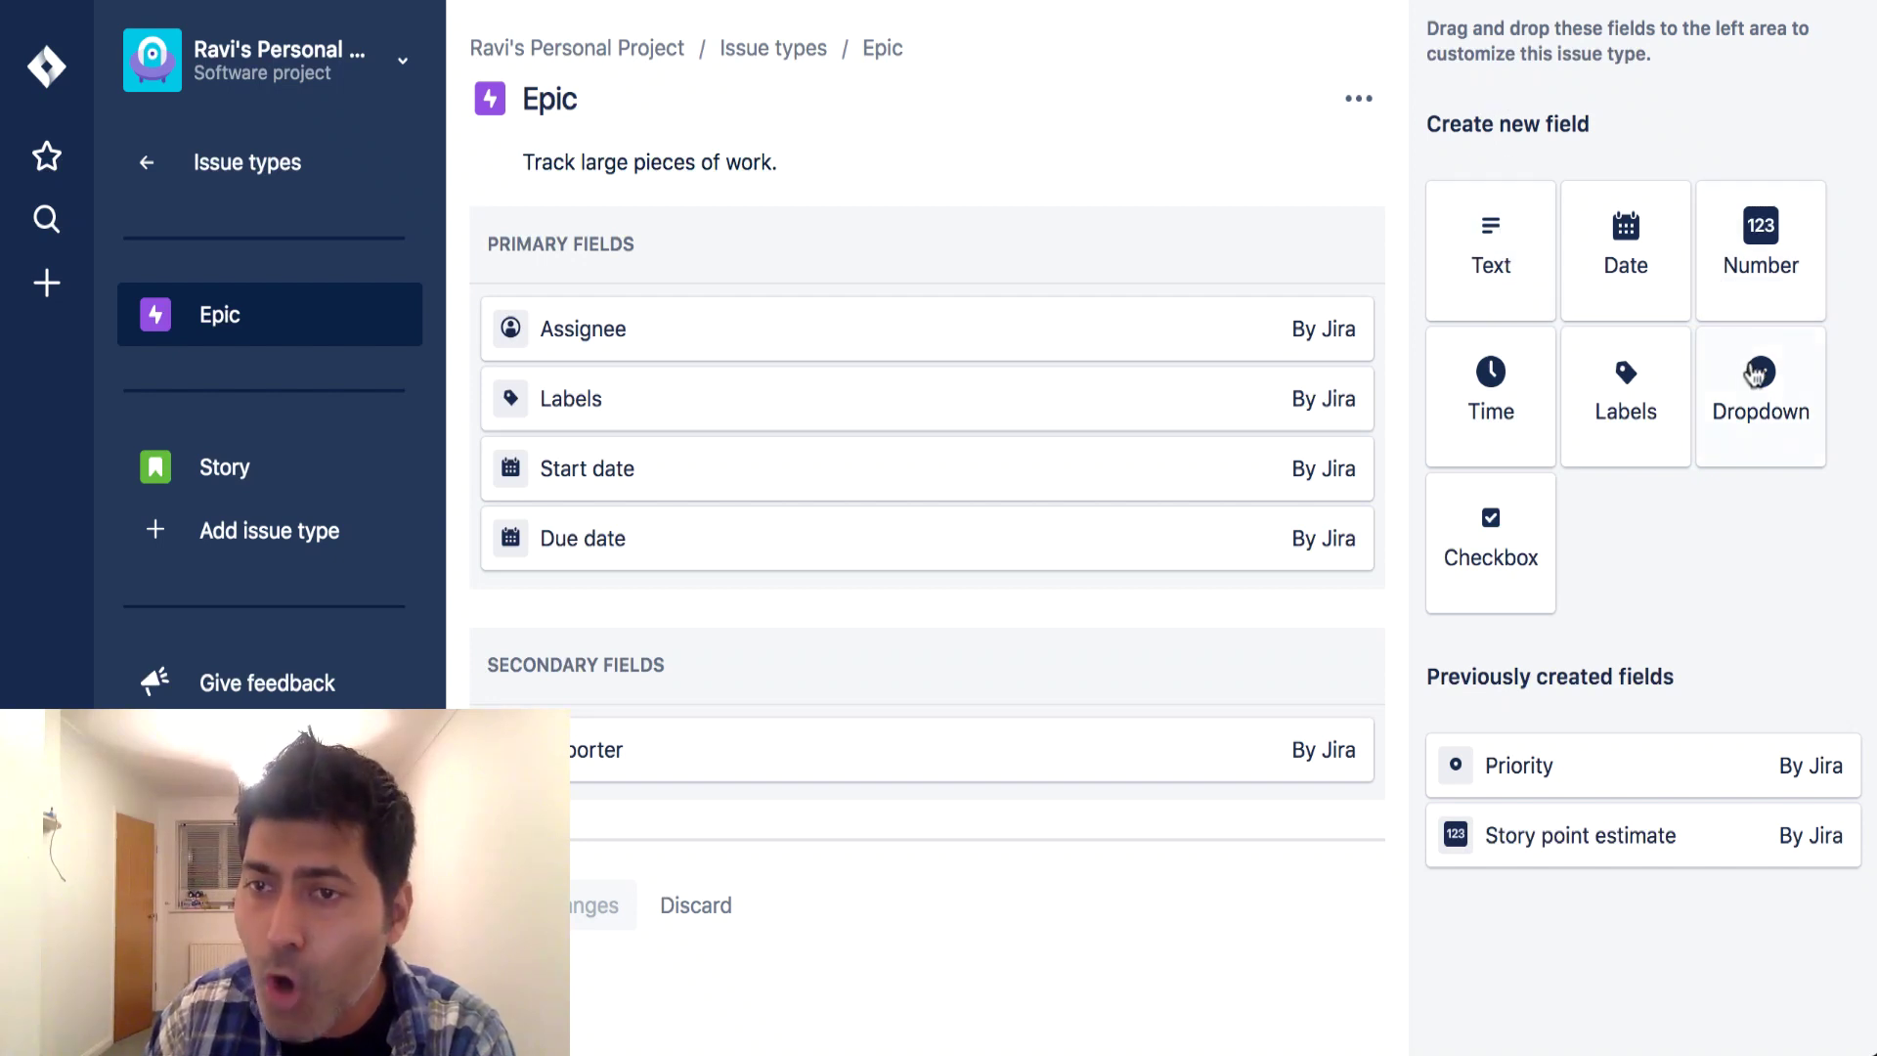
Step: Add a dropdown field named Category to the Epic issue type's primary fields and give it a second, empty option
{"action": "left_click_drag", "start_coordinate": [1760, 377], "coordinate": [704, 627]}
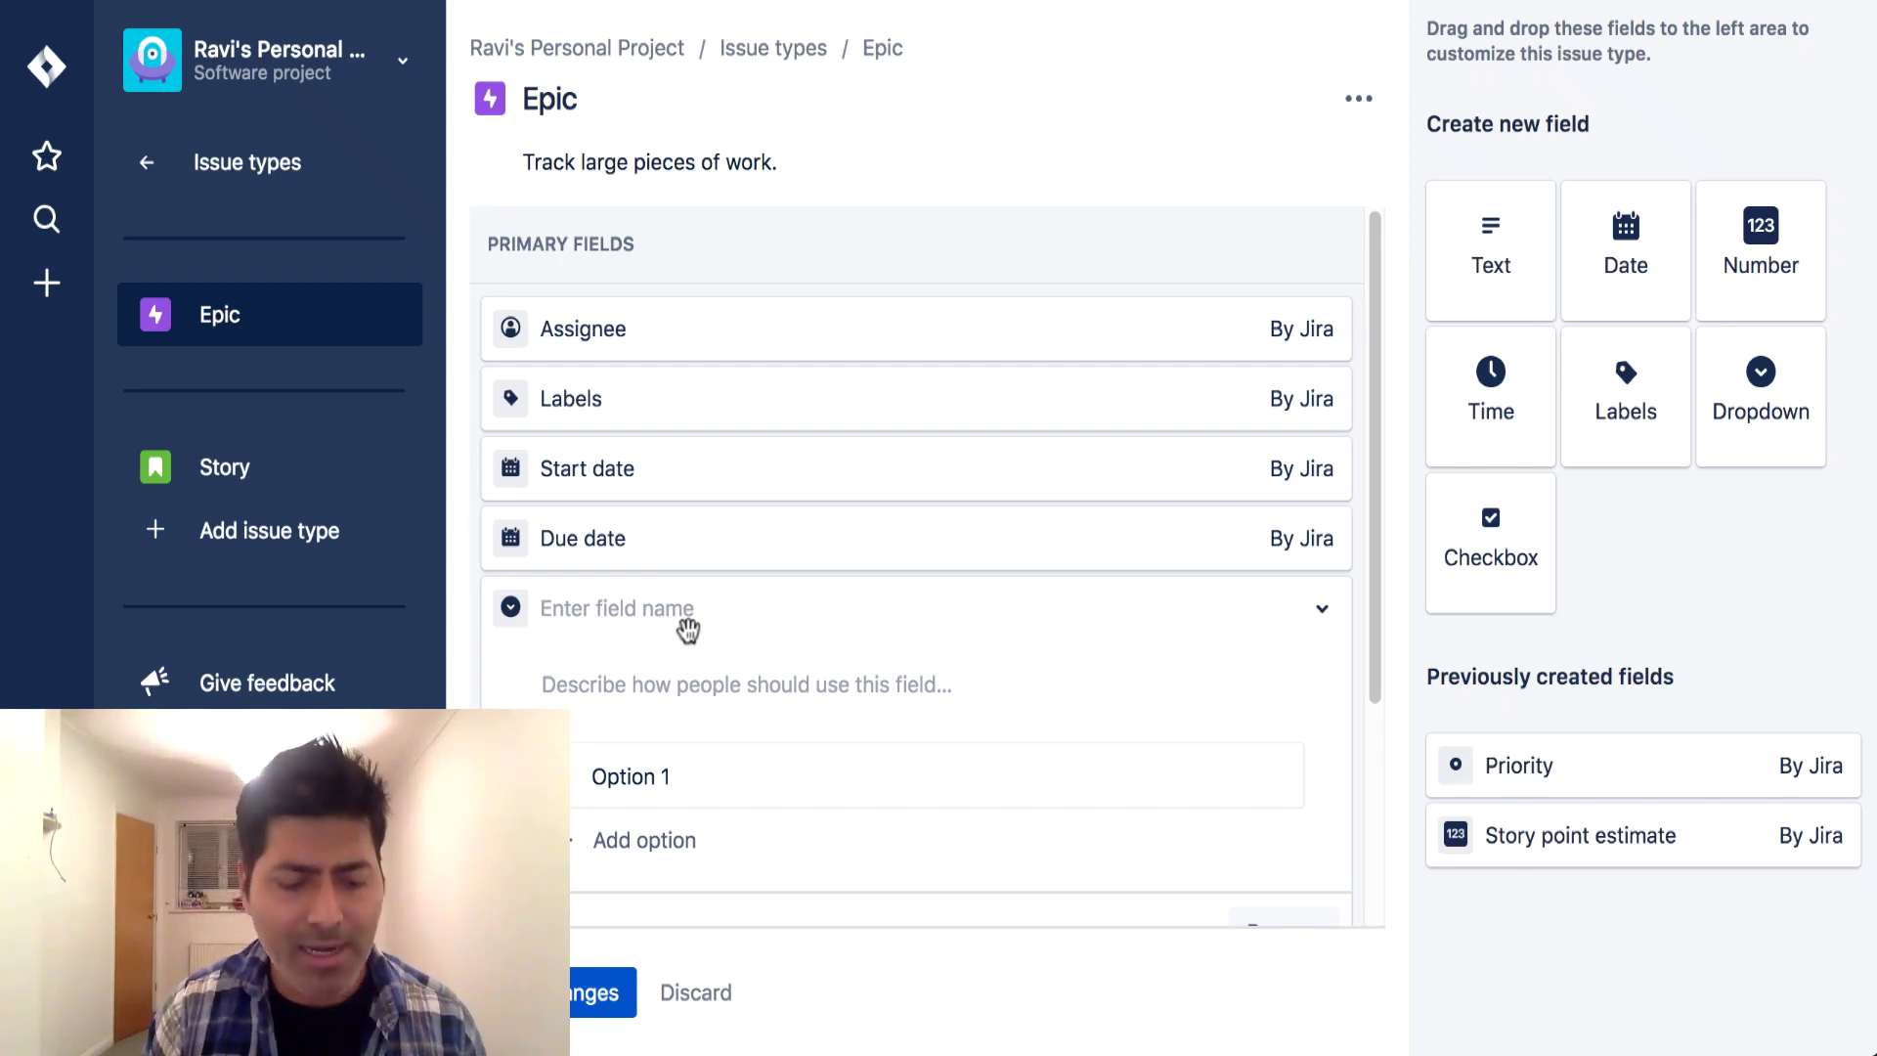
{"action": "type", "text": "Category"}
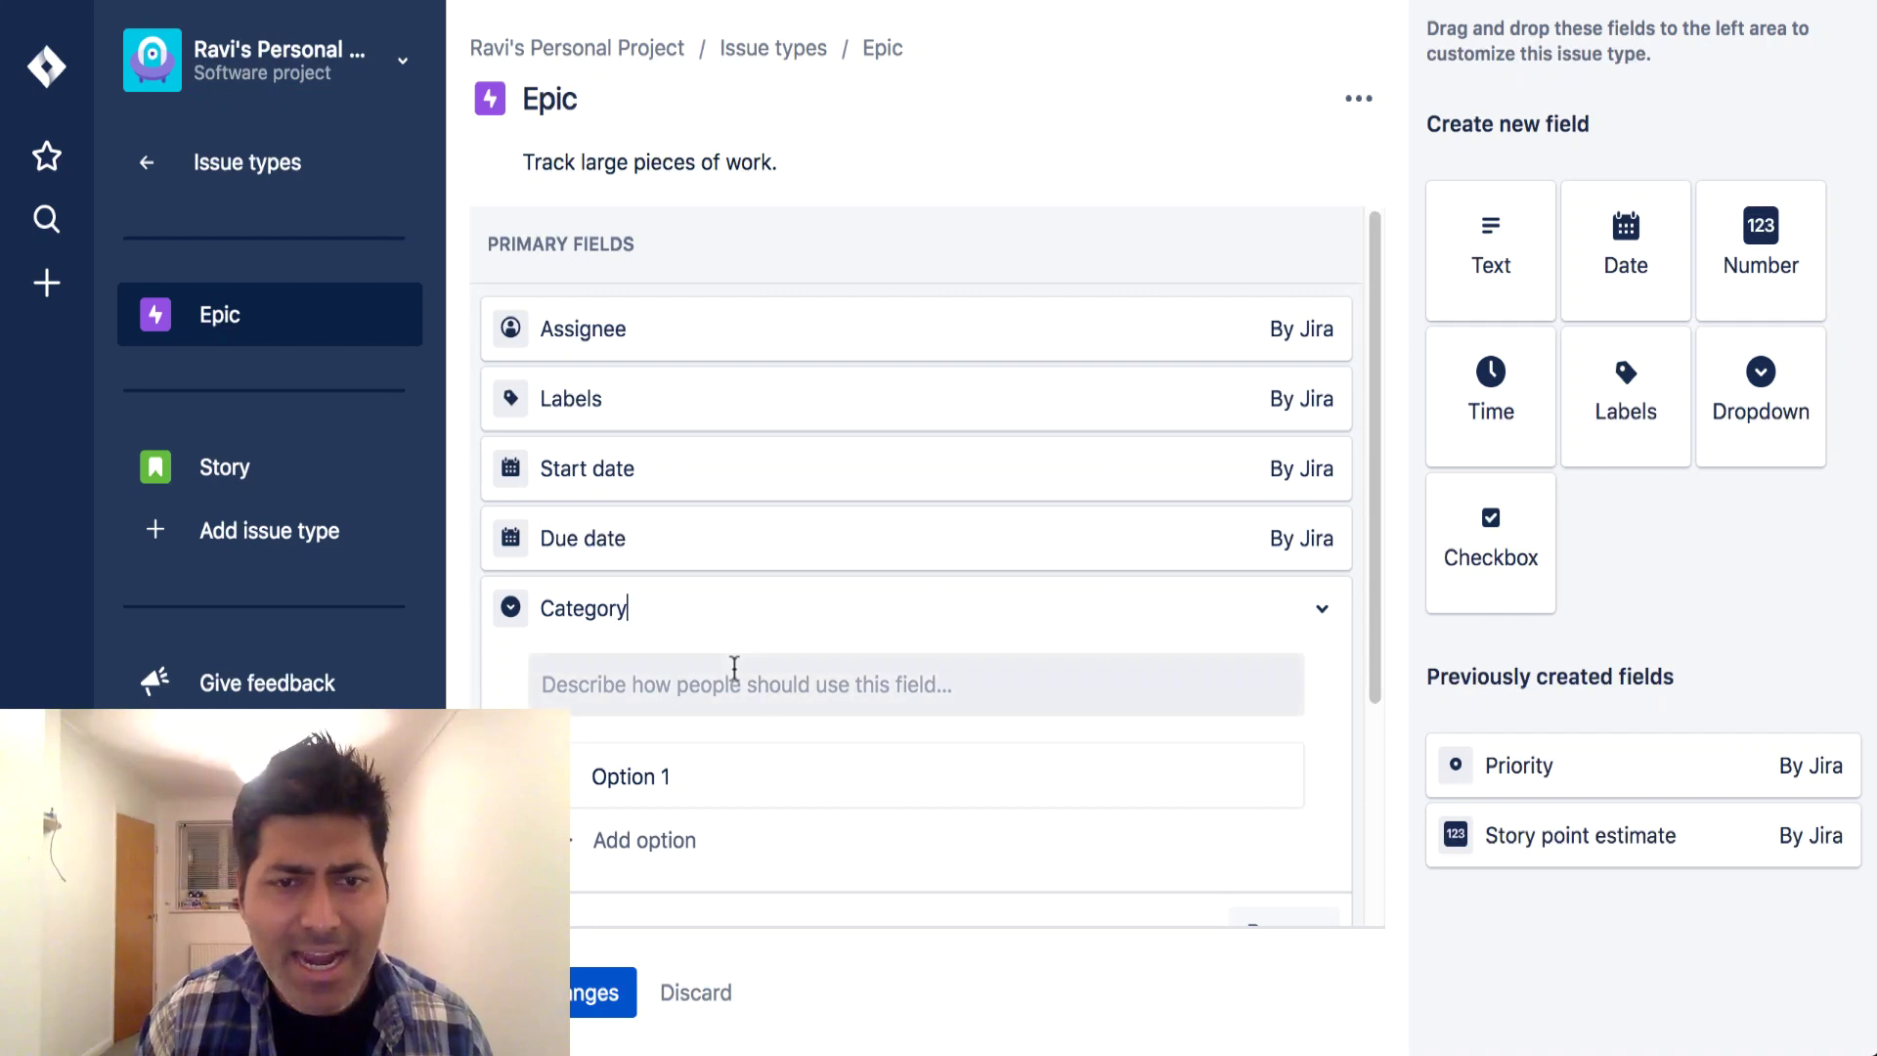
{"action": "left_click", "coordinate": [648, 843]}
{"action": "type", "text": "Ope"}
{"action": "key", "text": "BackSpace"}
{"action": "key", "text": "BackSpace"}
{"action": "key", "text": "BackSpace"}
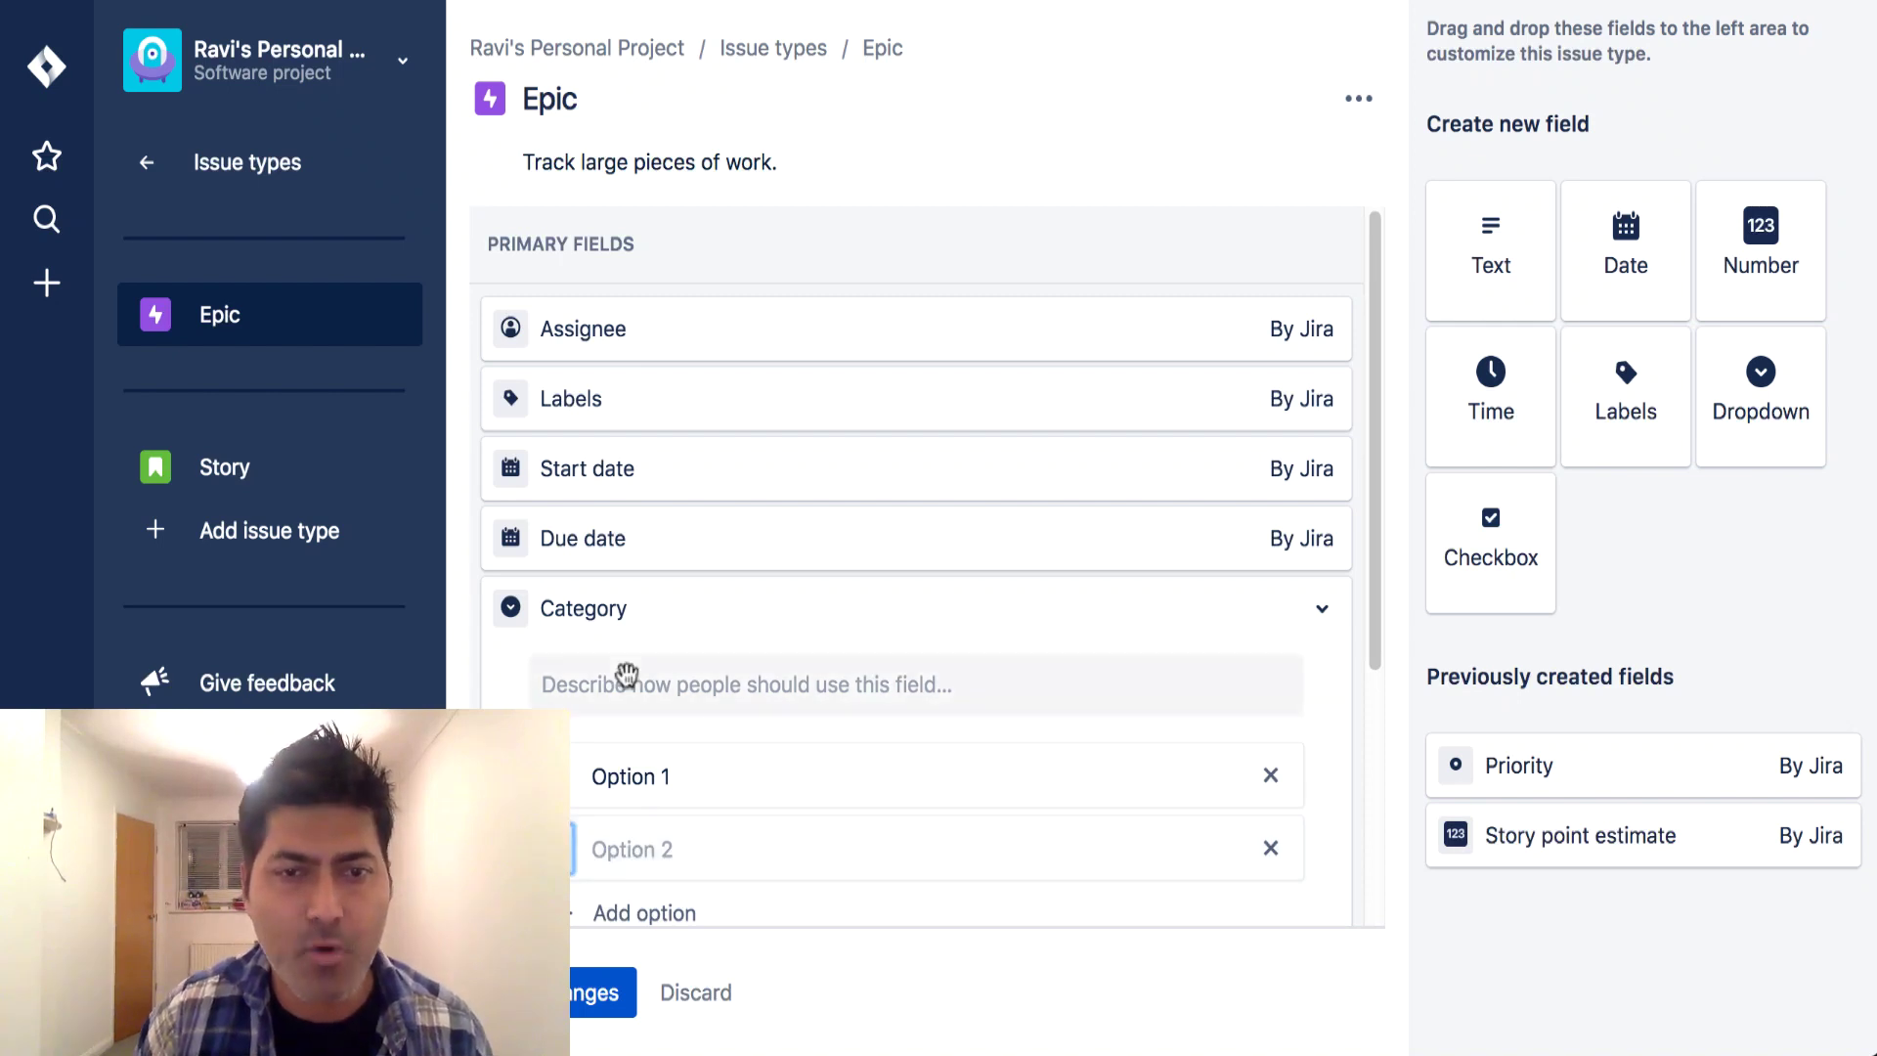
Step: Rename the Category dropdown field to Client, set its options to Google and Microsoft, and collapse it
{"action": "double_click", "coordinate": [603, 610]}
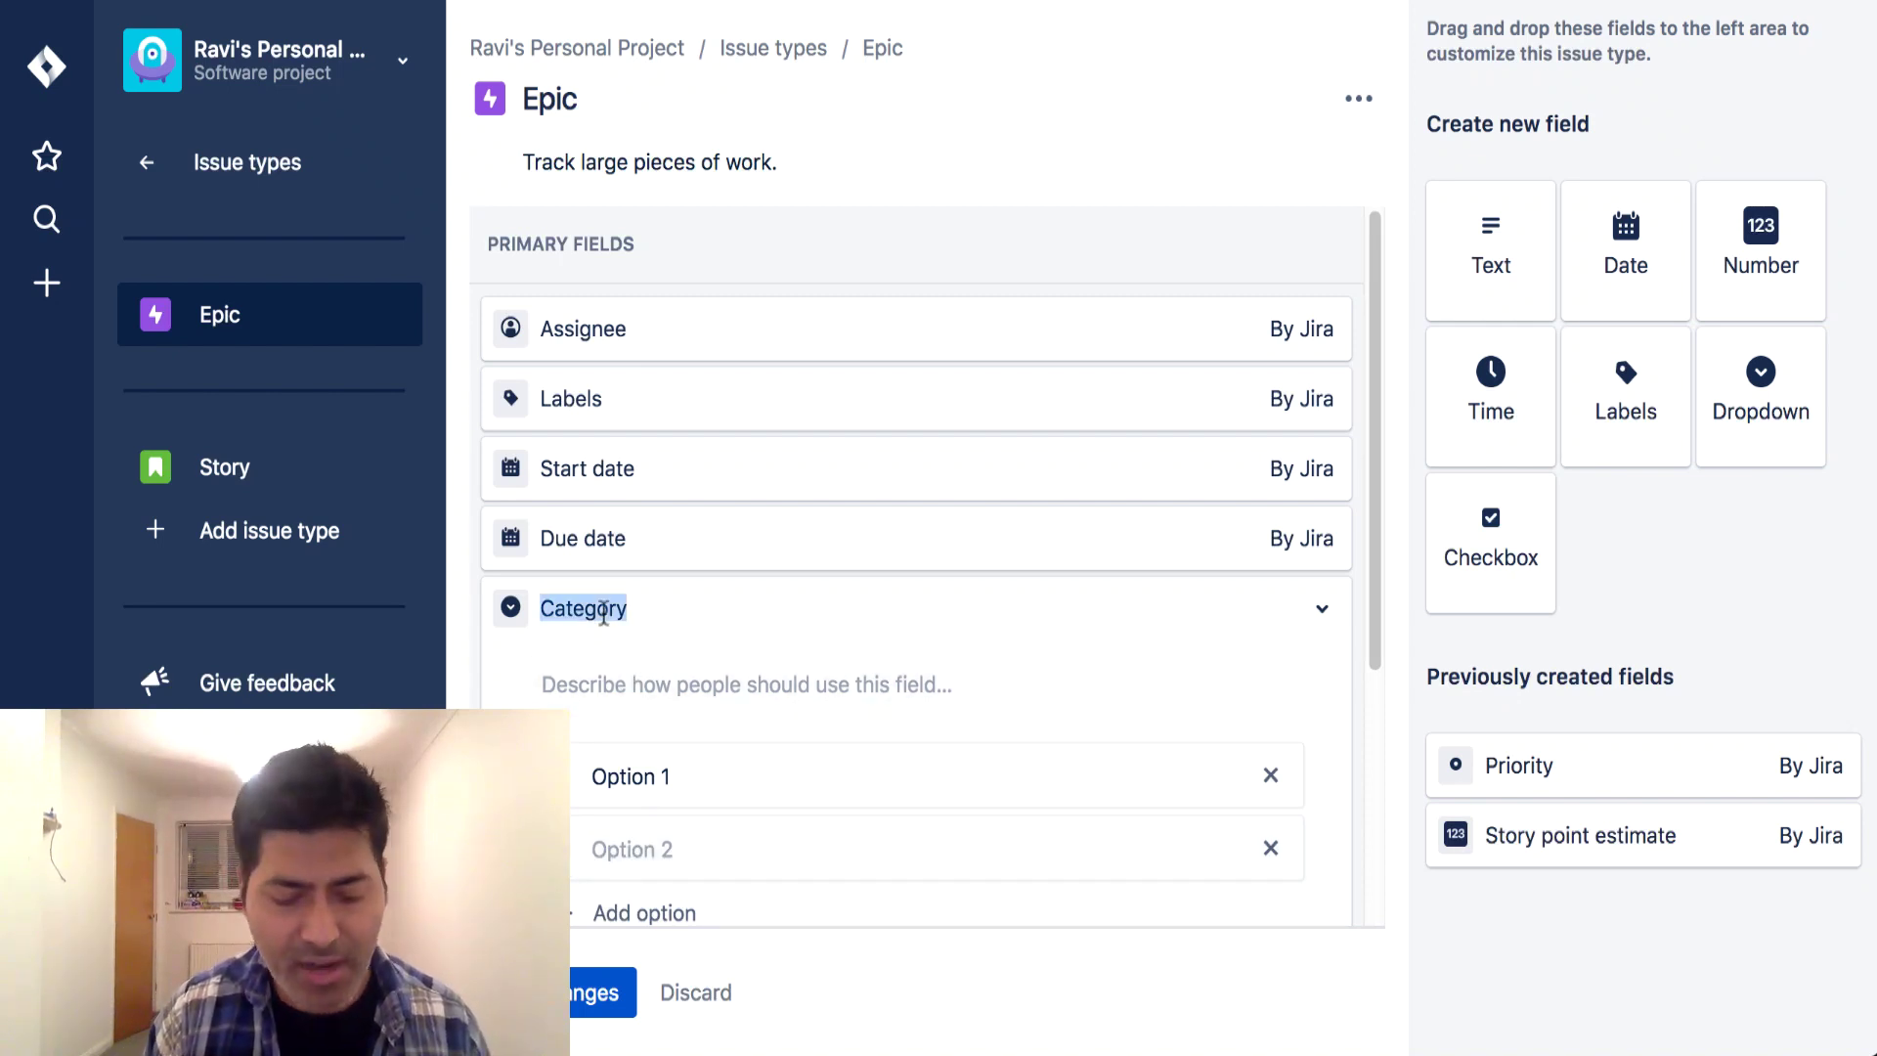
{"action": "type", "text": "Client"}
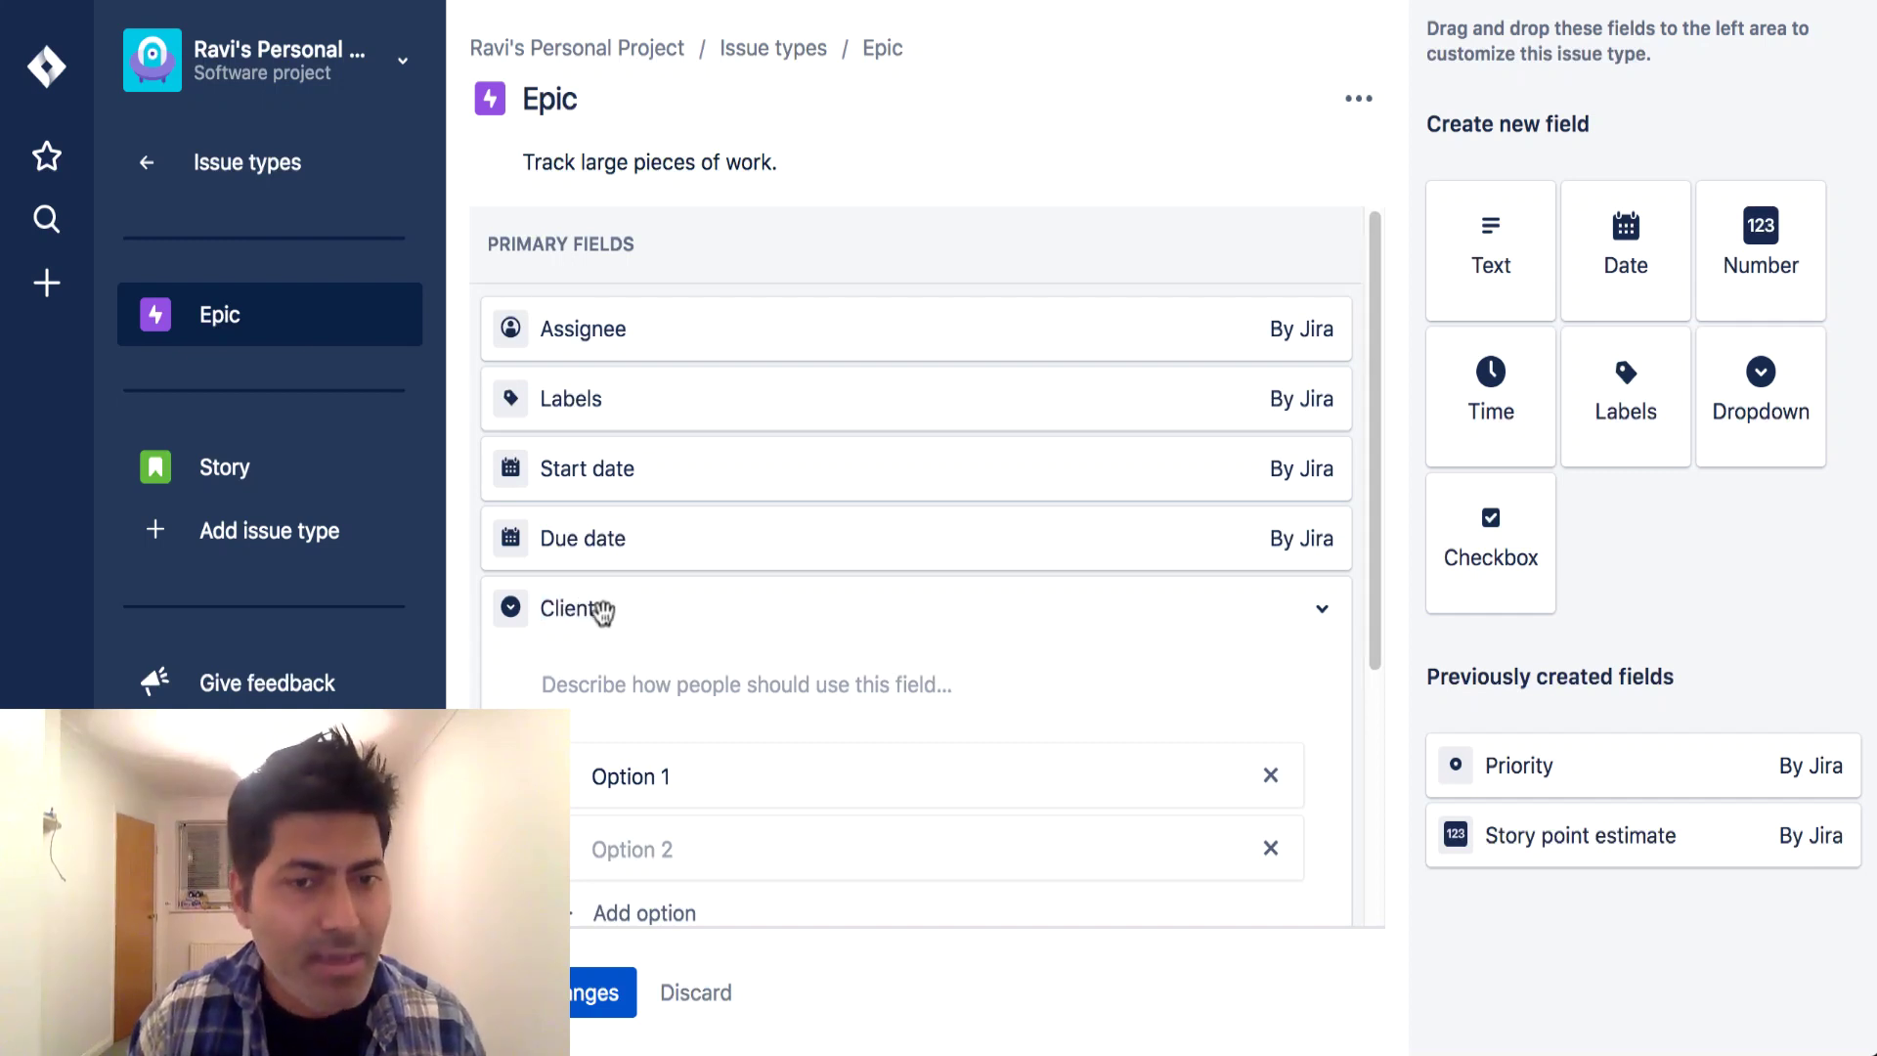
{"action": "left_click", "coordinate": [669, 782]}
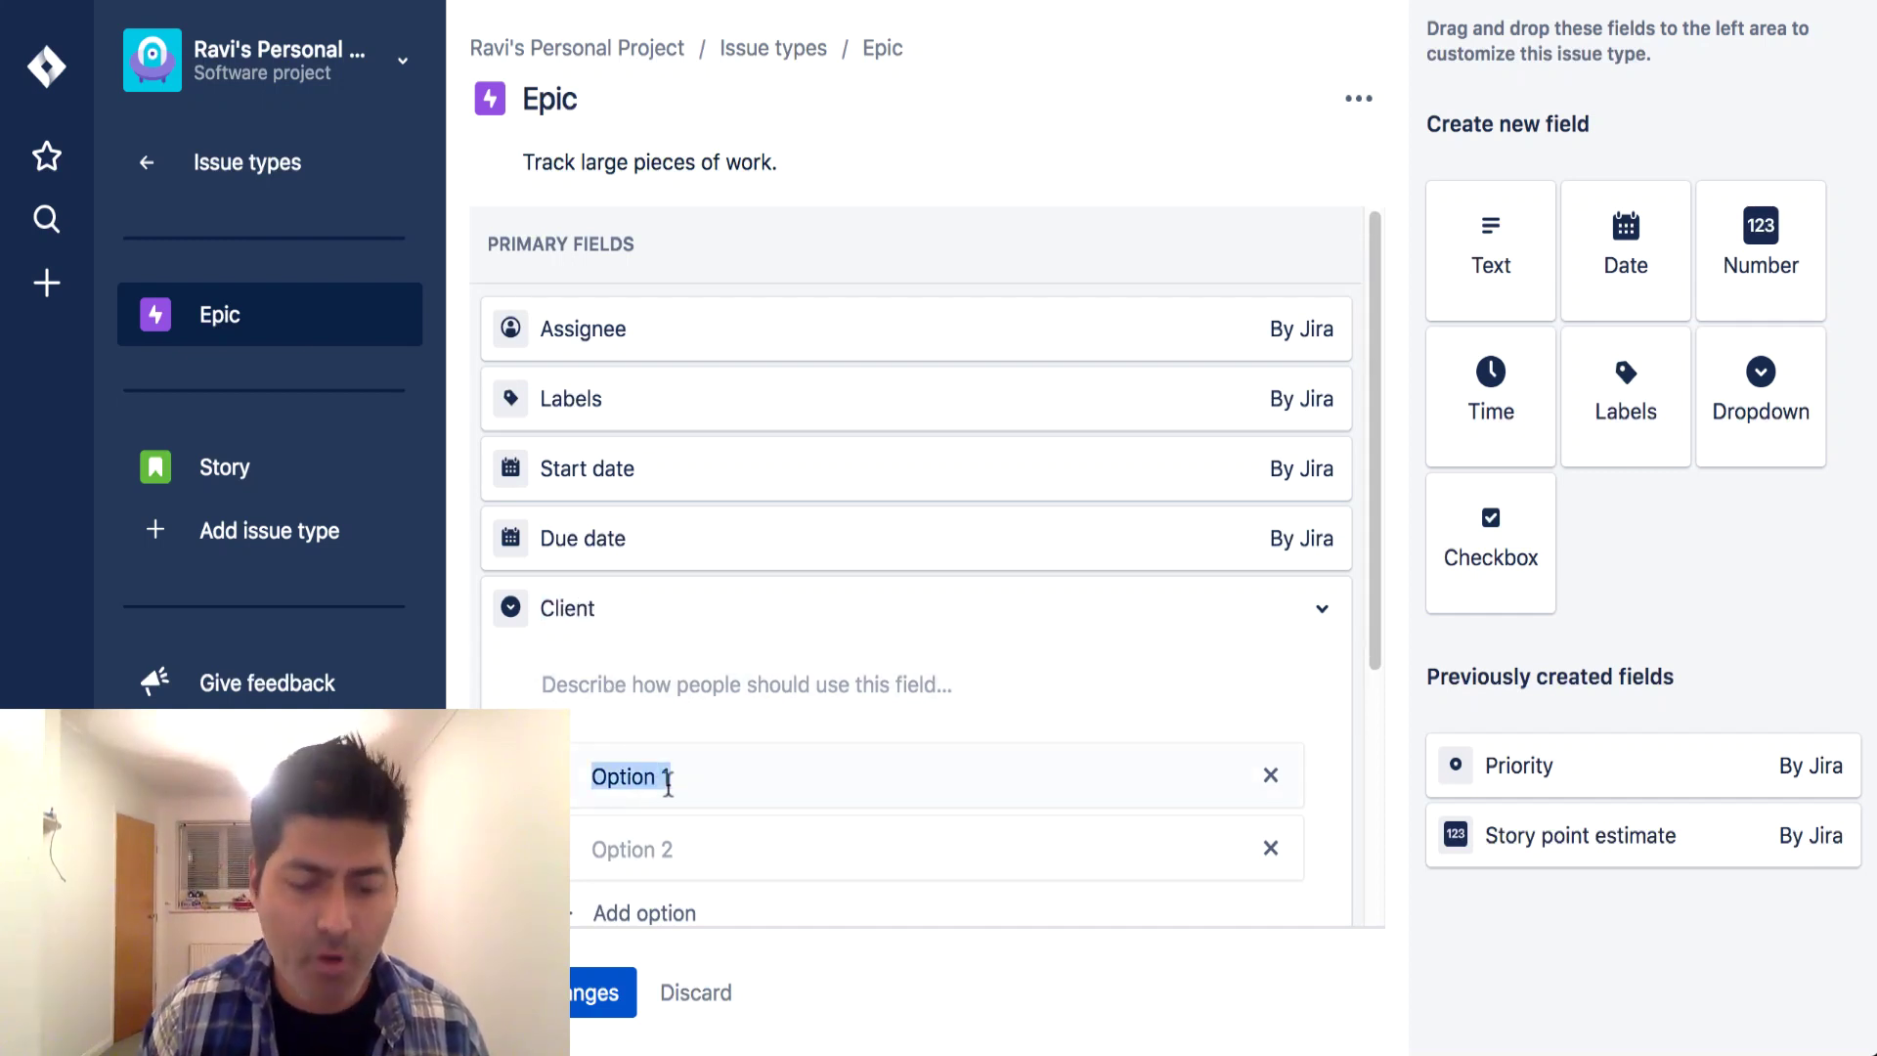
{"action": "type", "text": "Google"}
{"action": "left_click", "coordinate": [678, 850]}
{"action": "type", "text": "Mic"}
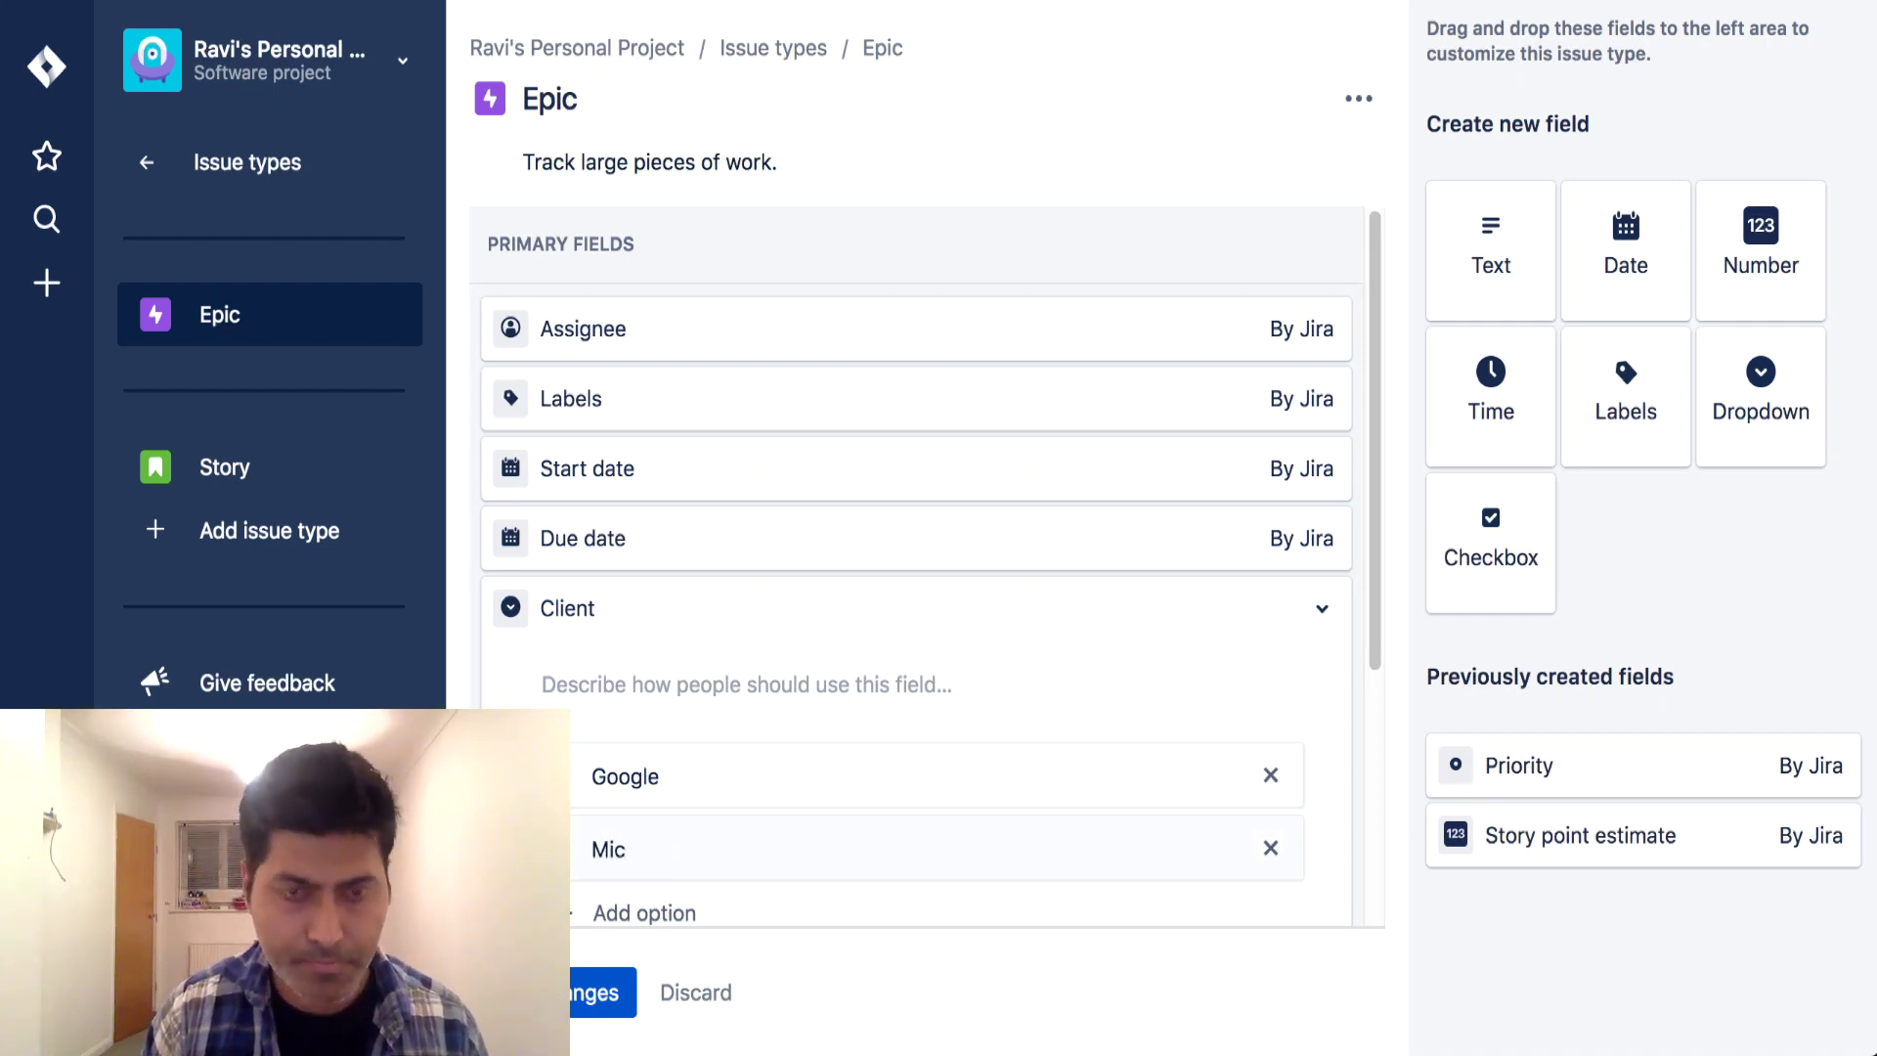
{"action": "type", "text": "rosoft"}
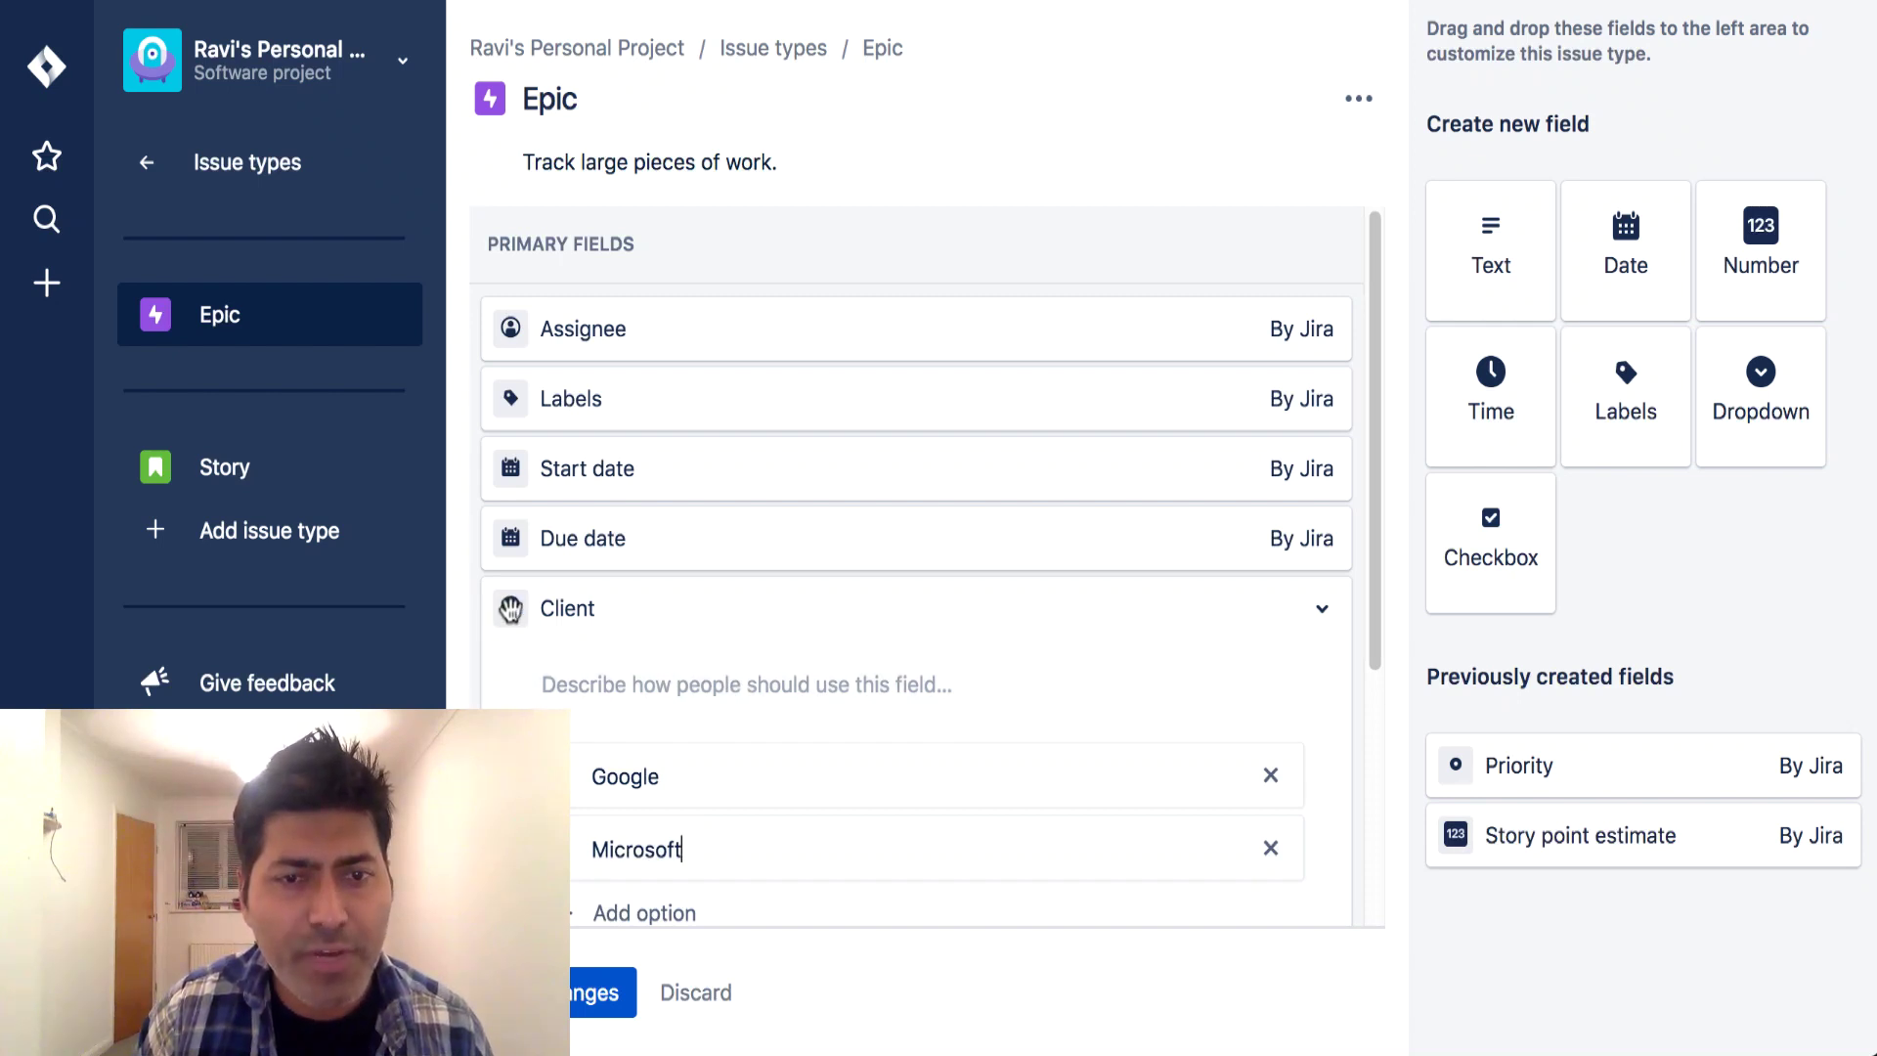
{"action": "scroll", "coordinate": [906, 683], "scroll_direction": "down", "scroll_amount": 2}
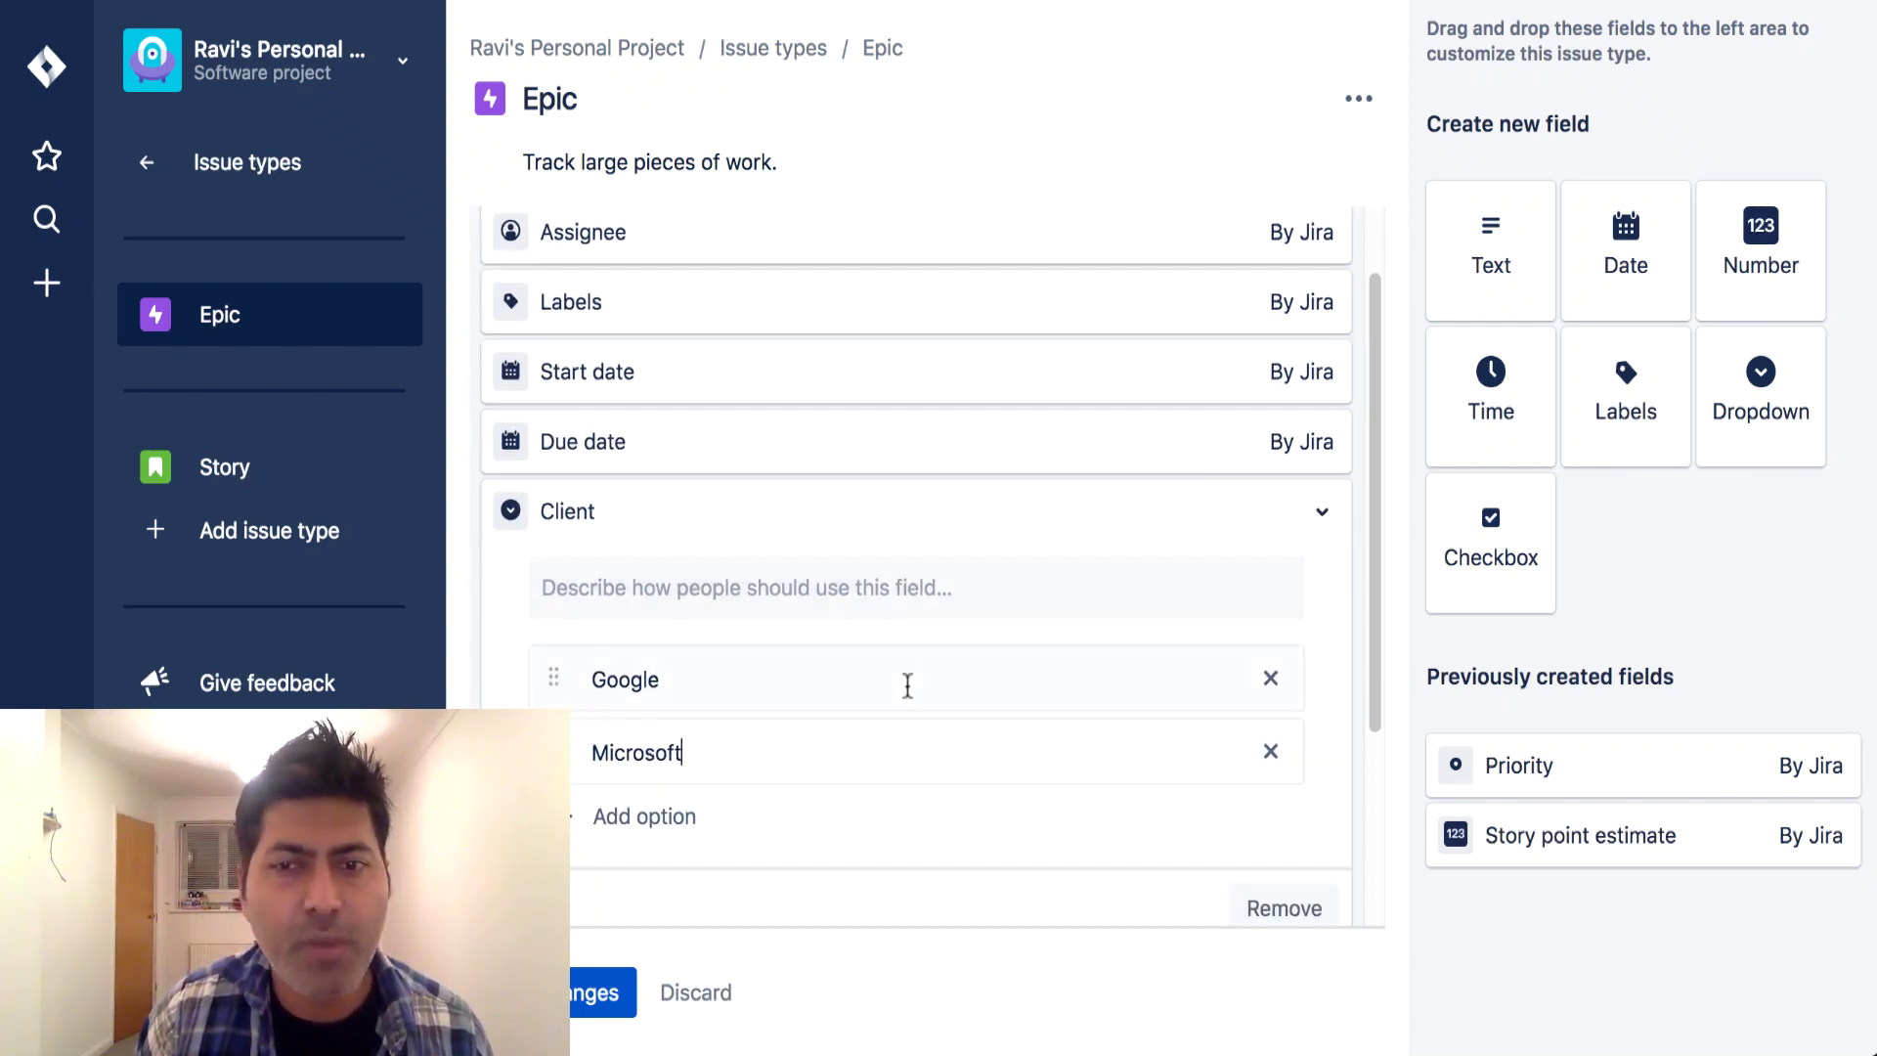
{"action": "left_click", "coordinate": [1318, 511]}
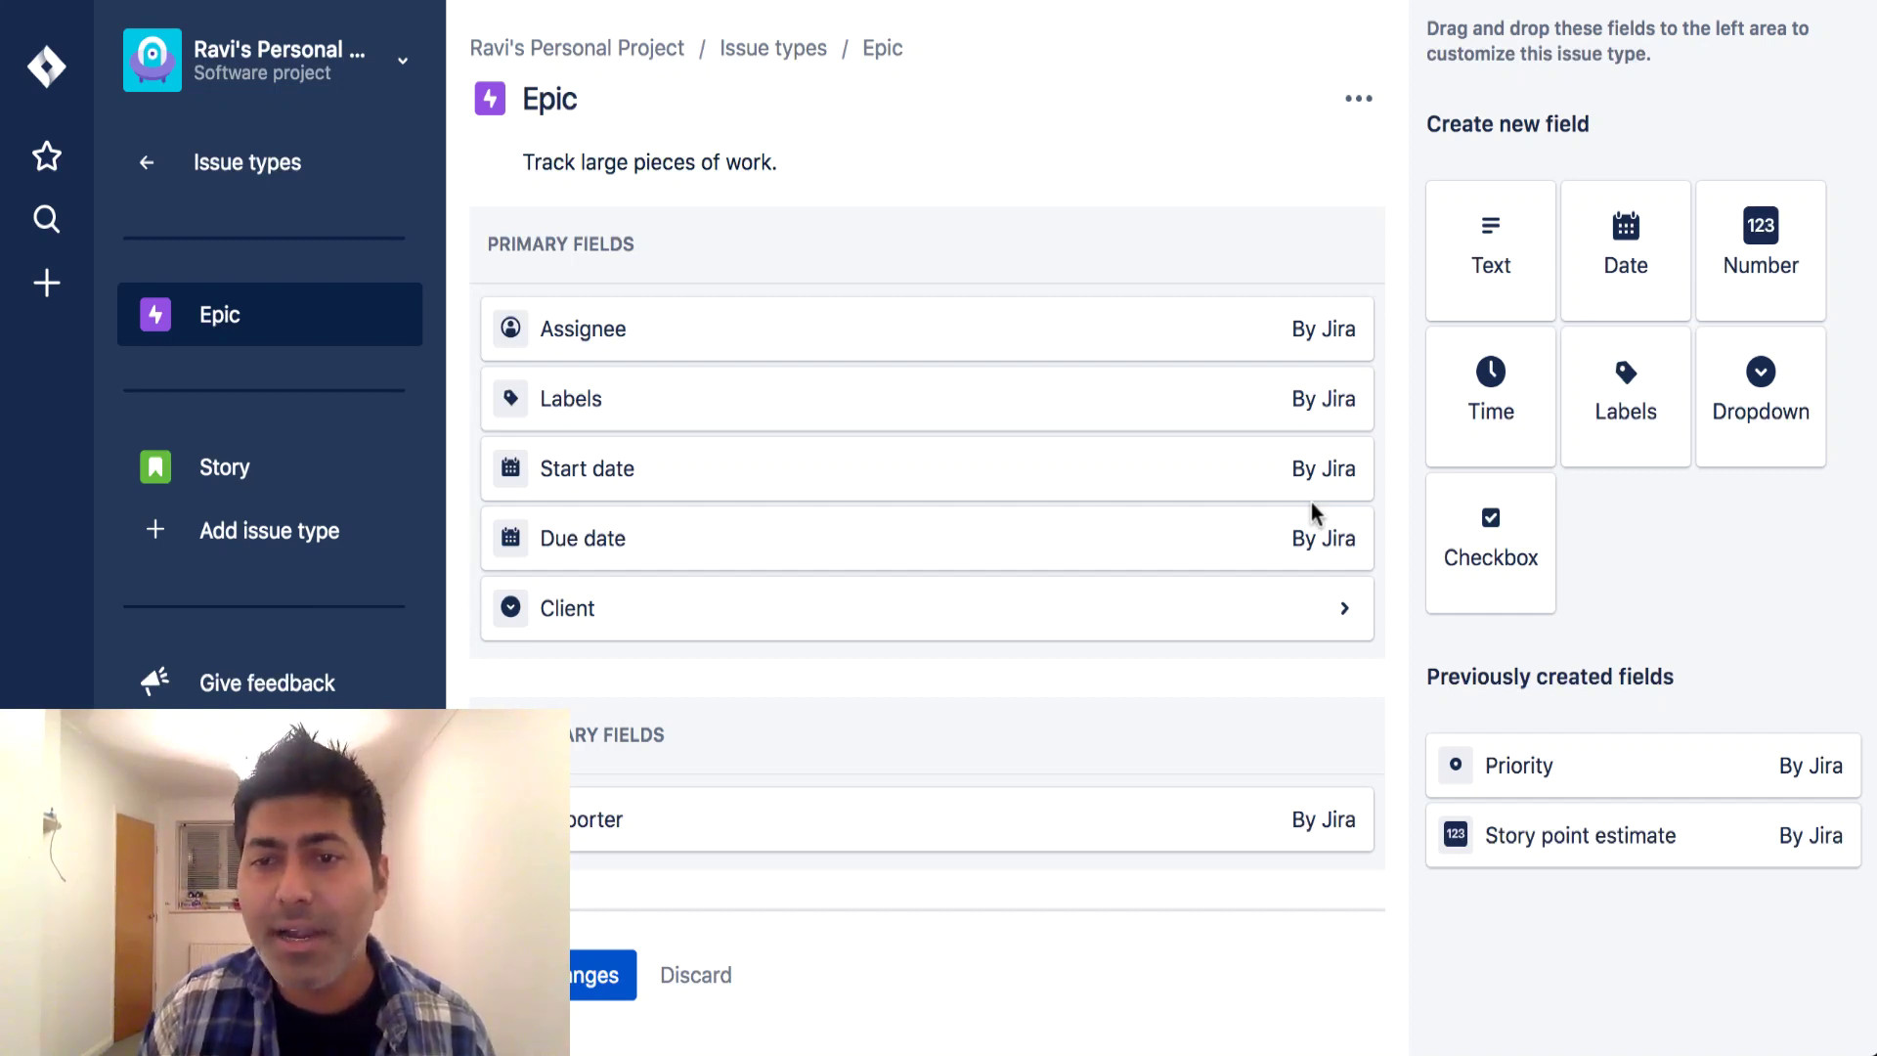
Step: Add a dropdown field named Country with the options India, USA and UK below Client in the Epic's primary fields
{"action": "left_click_drag", "start_coordinate": [1755, 401], "coordinate": [700, 712]}
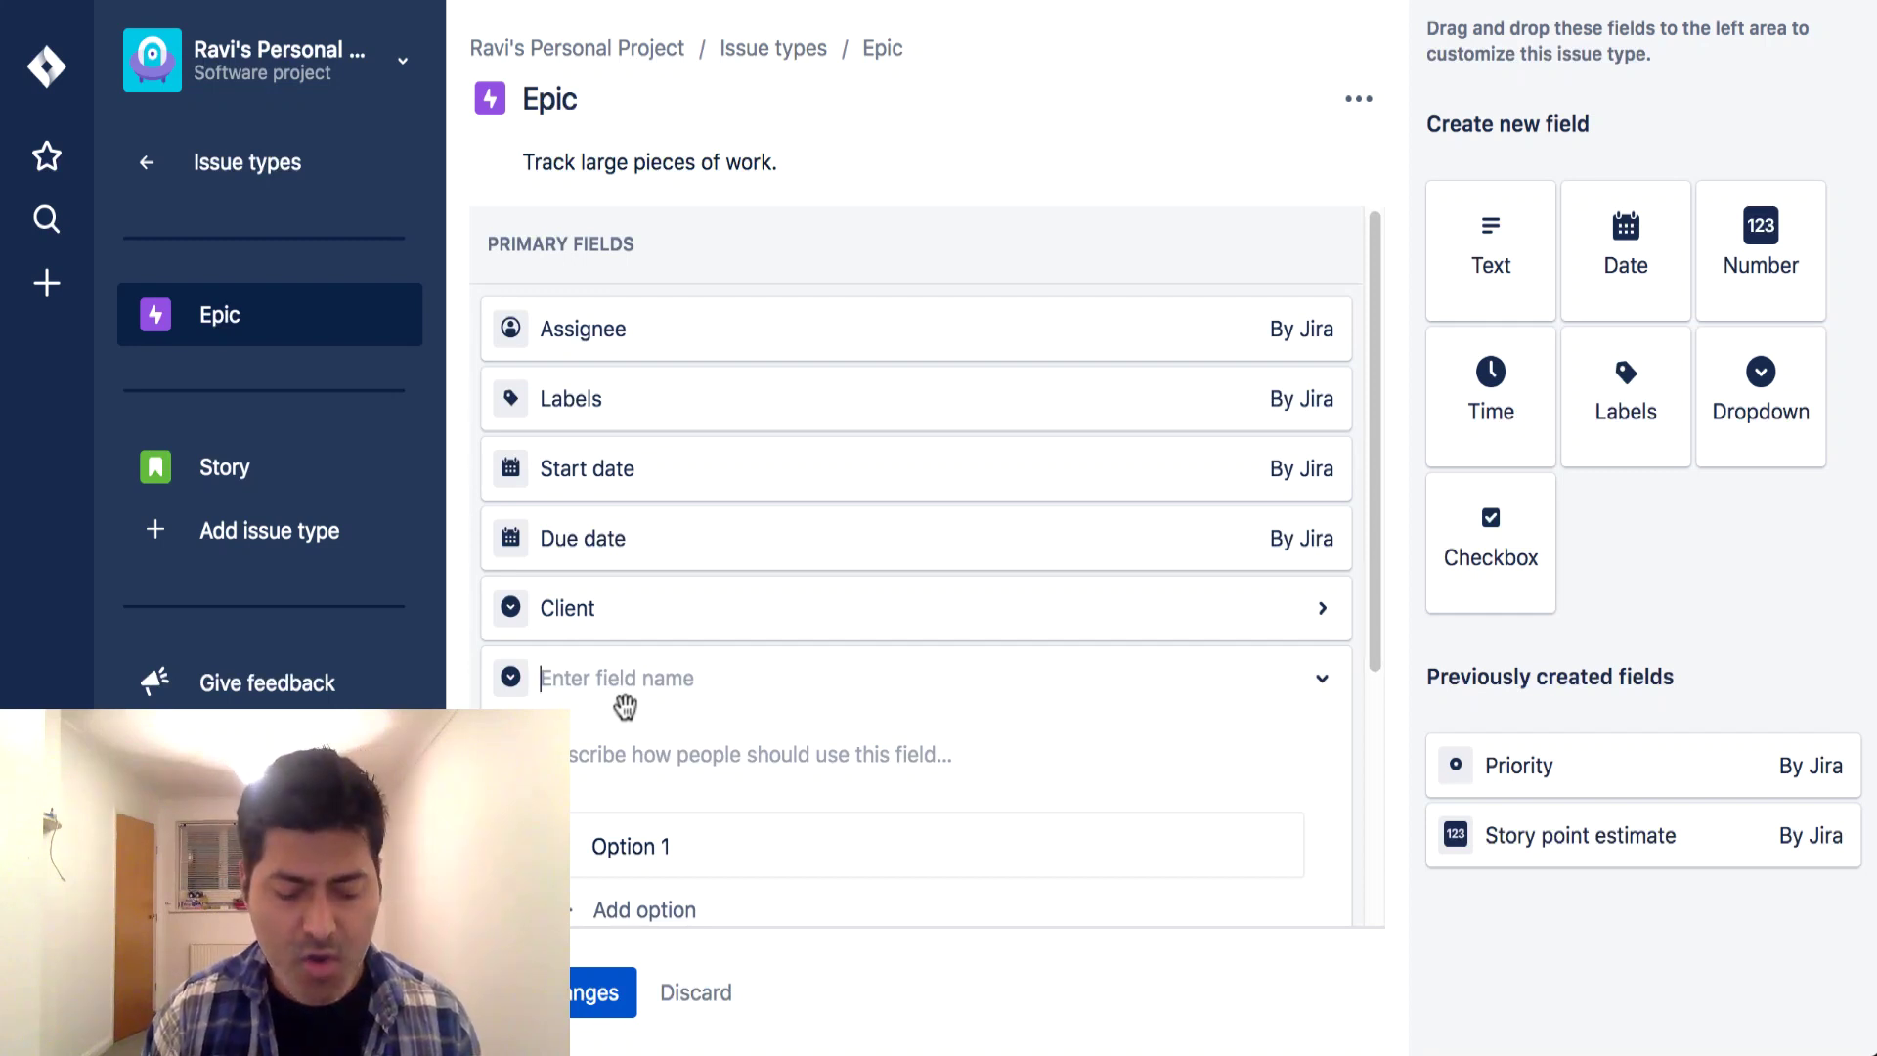
{"action": "type", "text": "Count"}
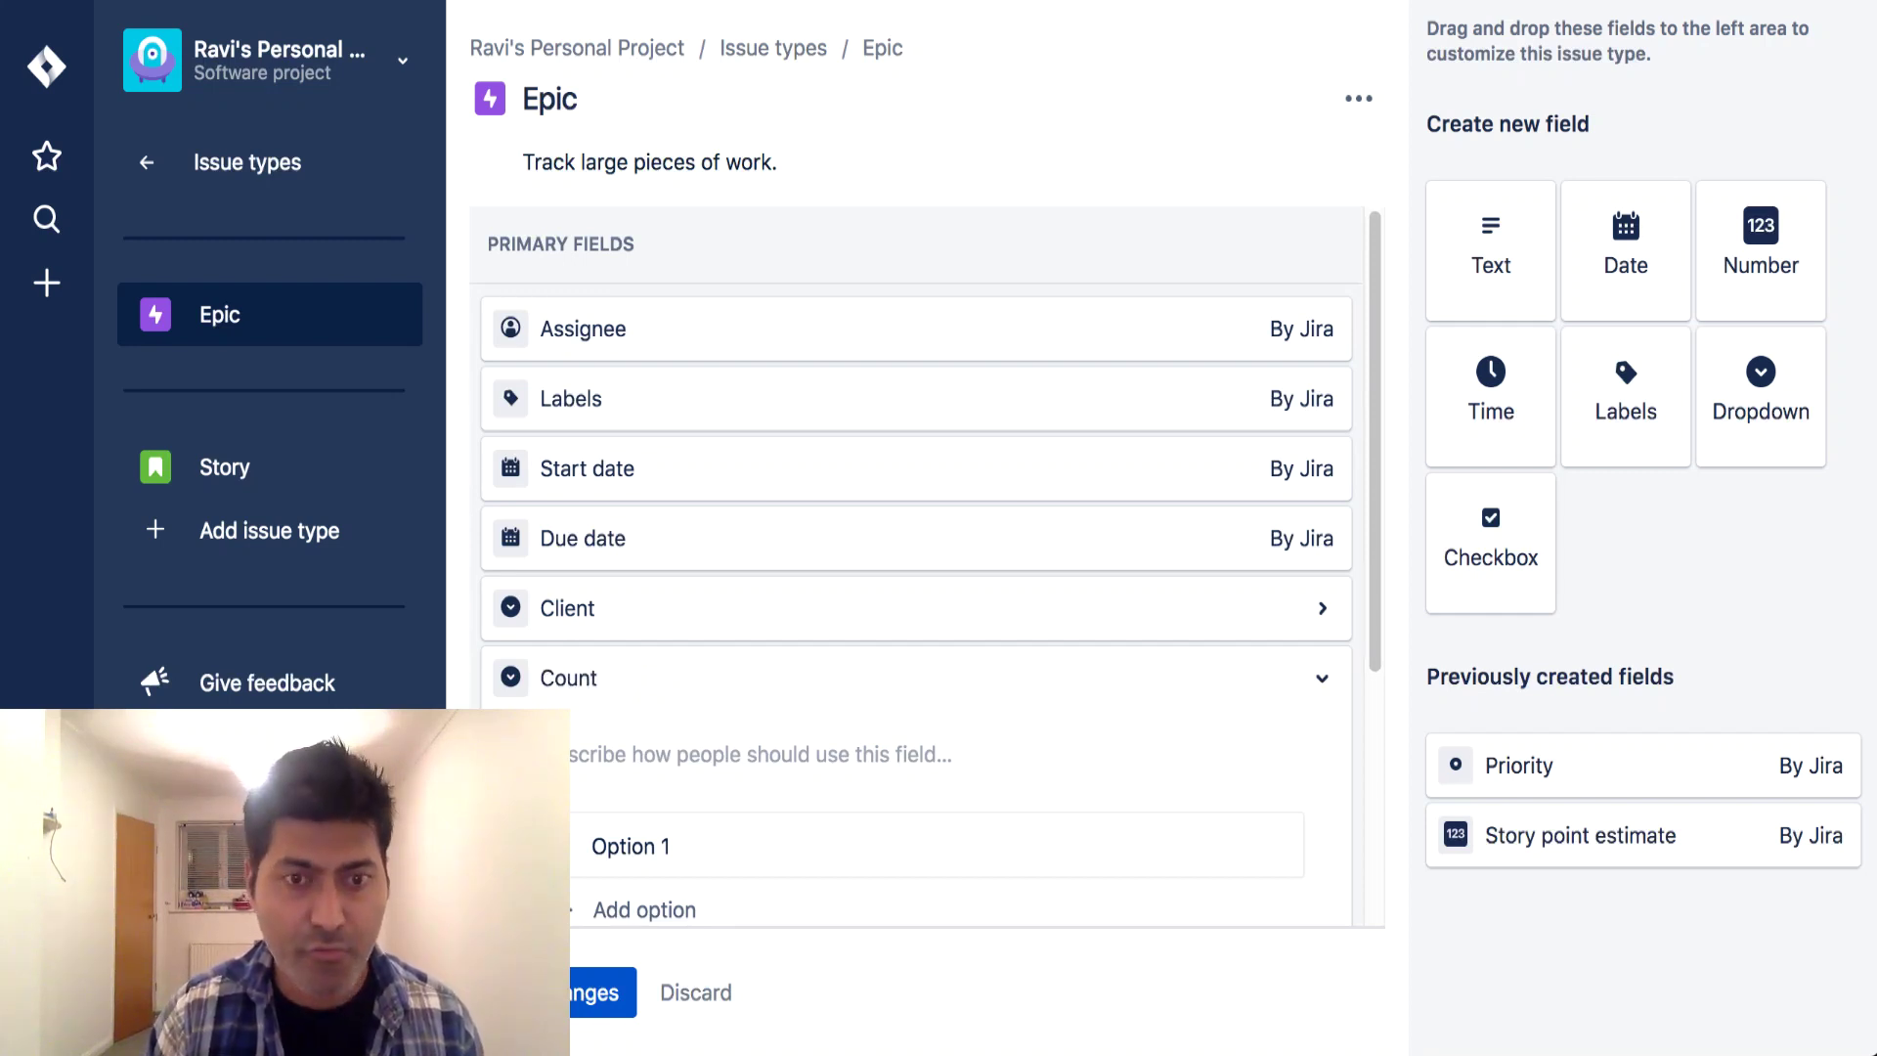
{"action": "type", "text": "ry"}
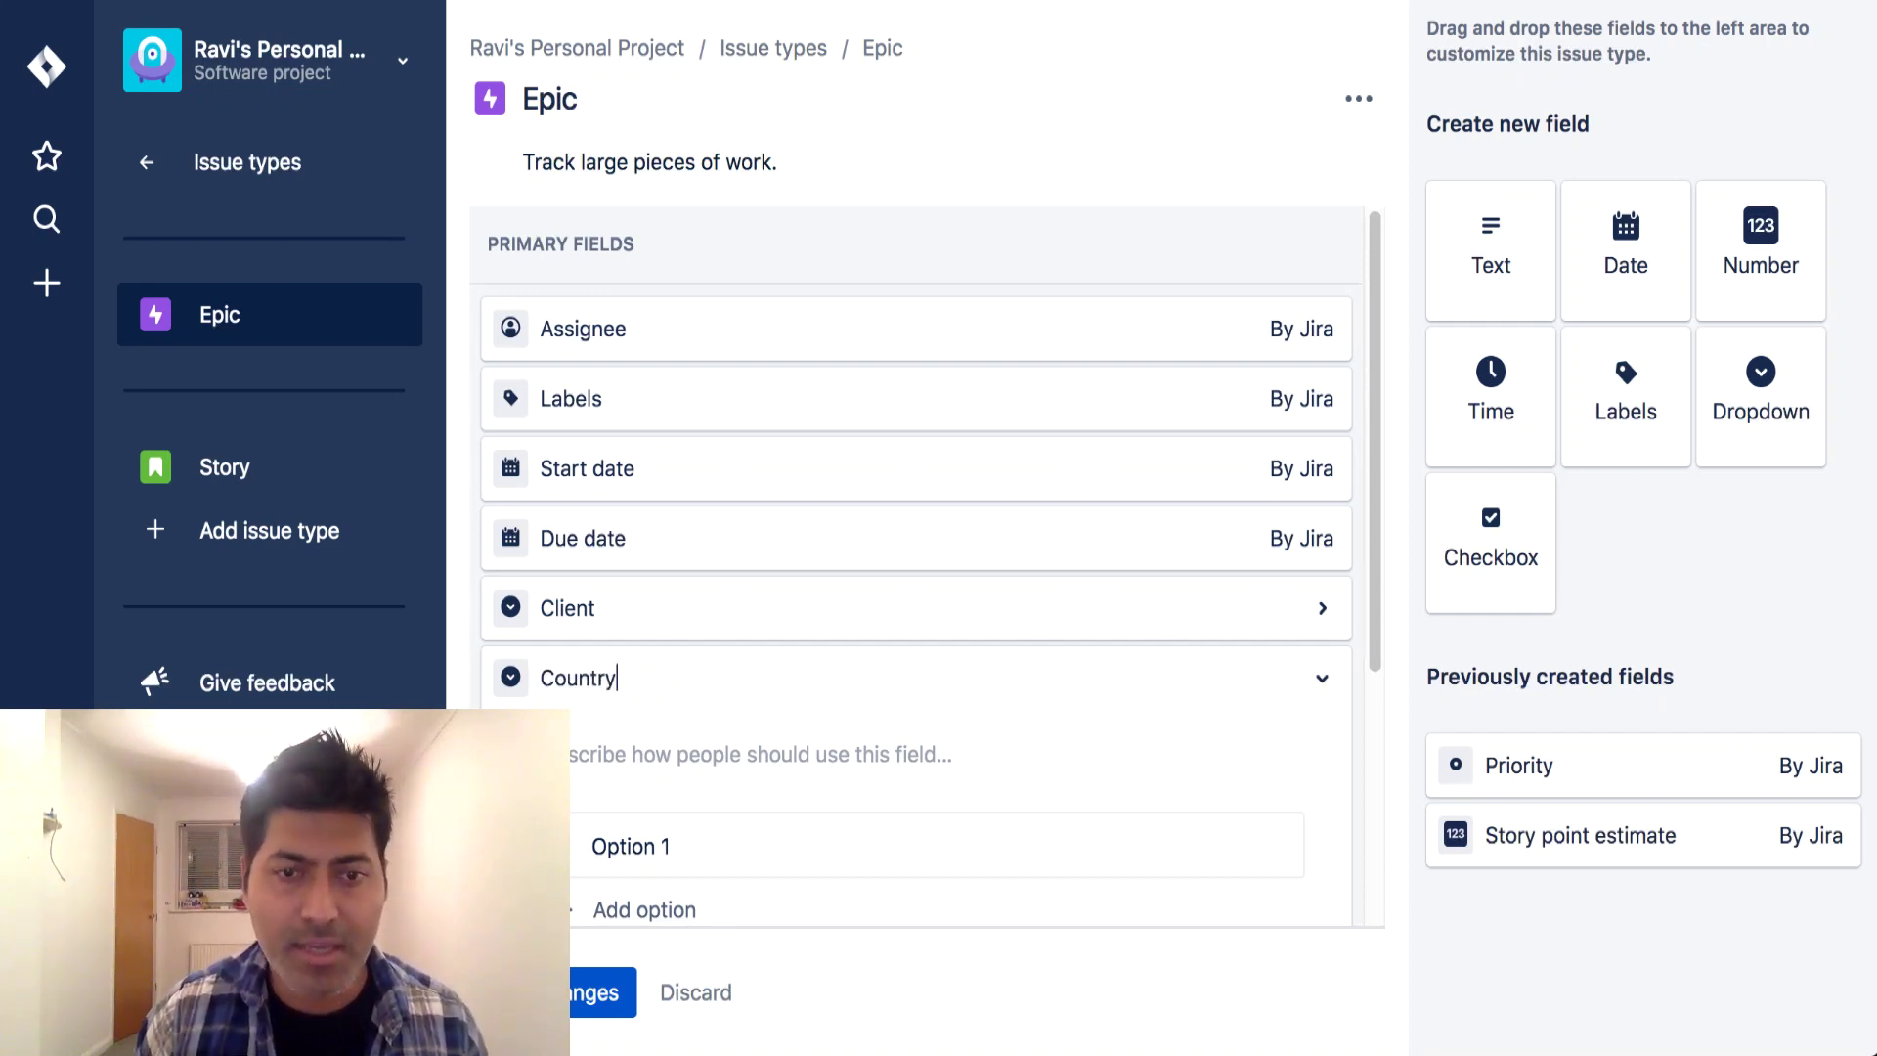
{"action": "triple_click", "coordinate": [667, 847]}
{"action": "type", "text": "India"}
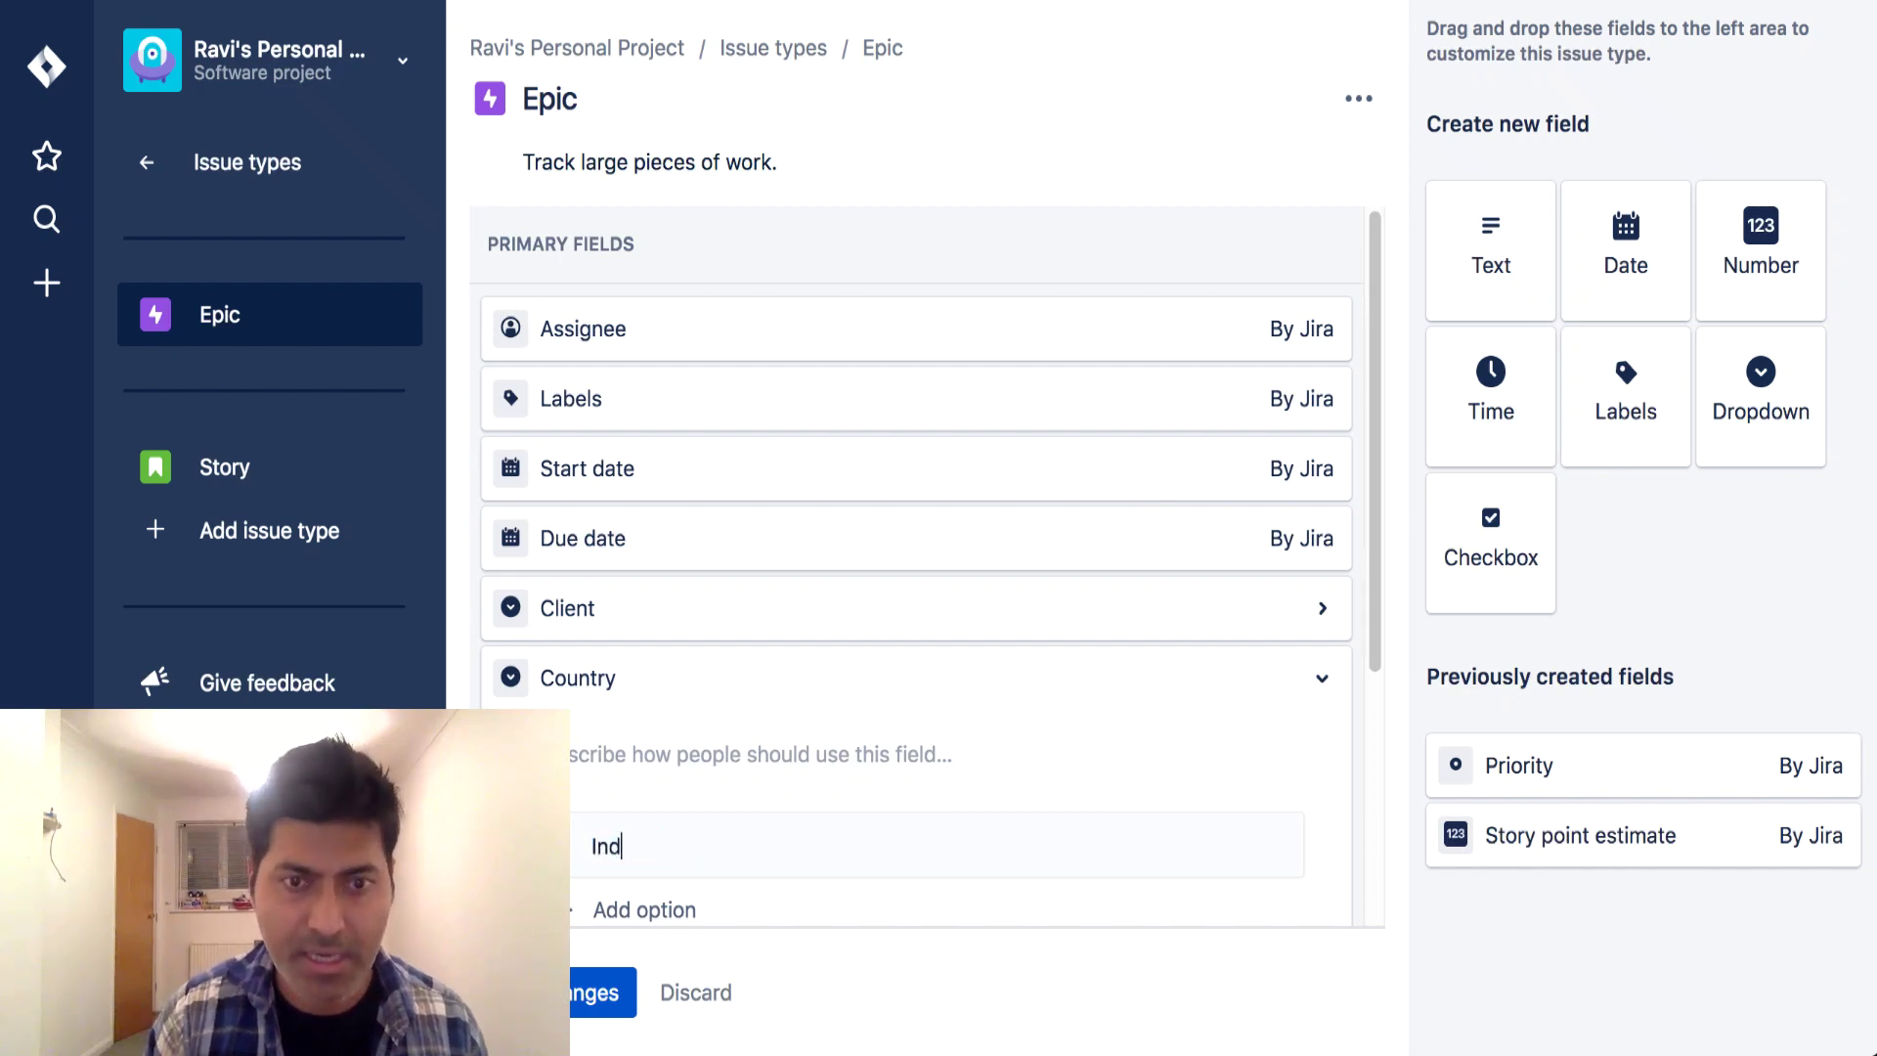
{"action": "scroll", "coordinate": [929, 717], "scroll_direction": "down", "scroll_amount": 3}
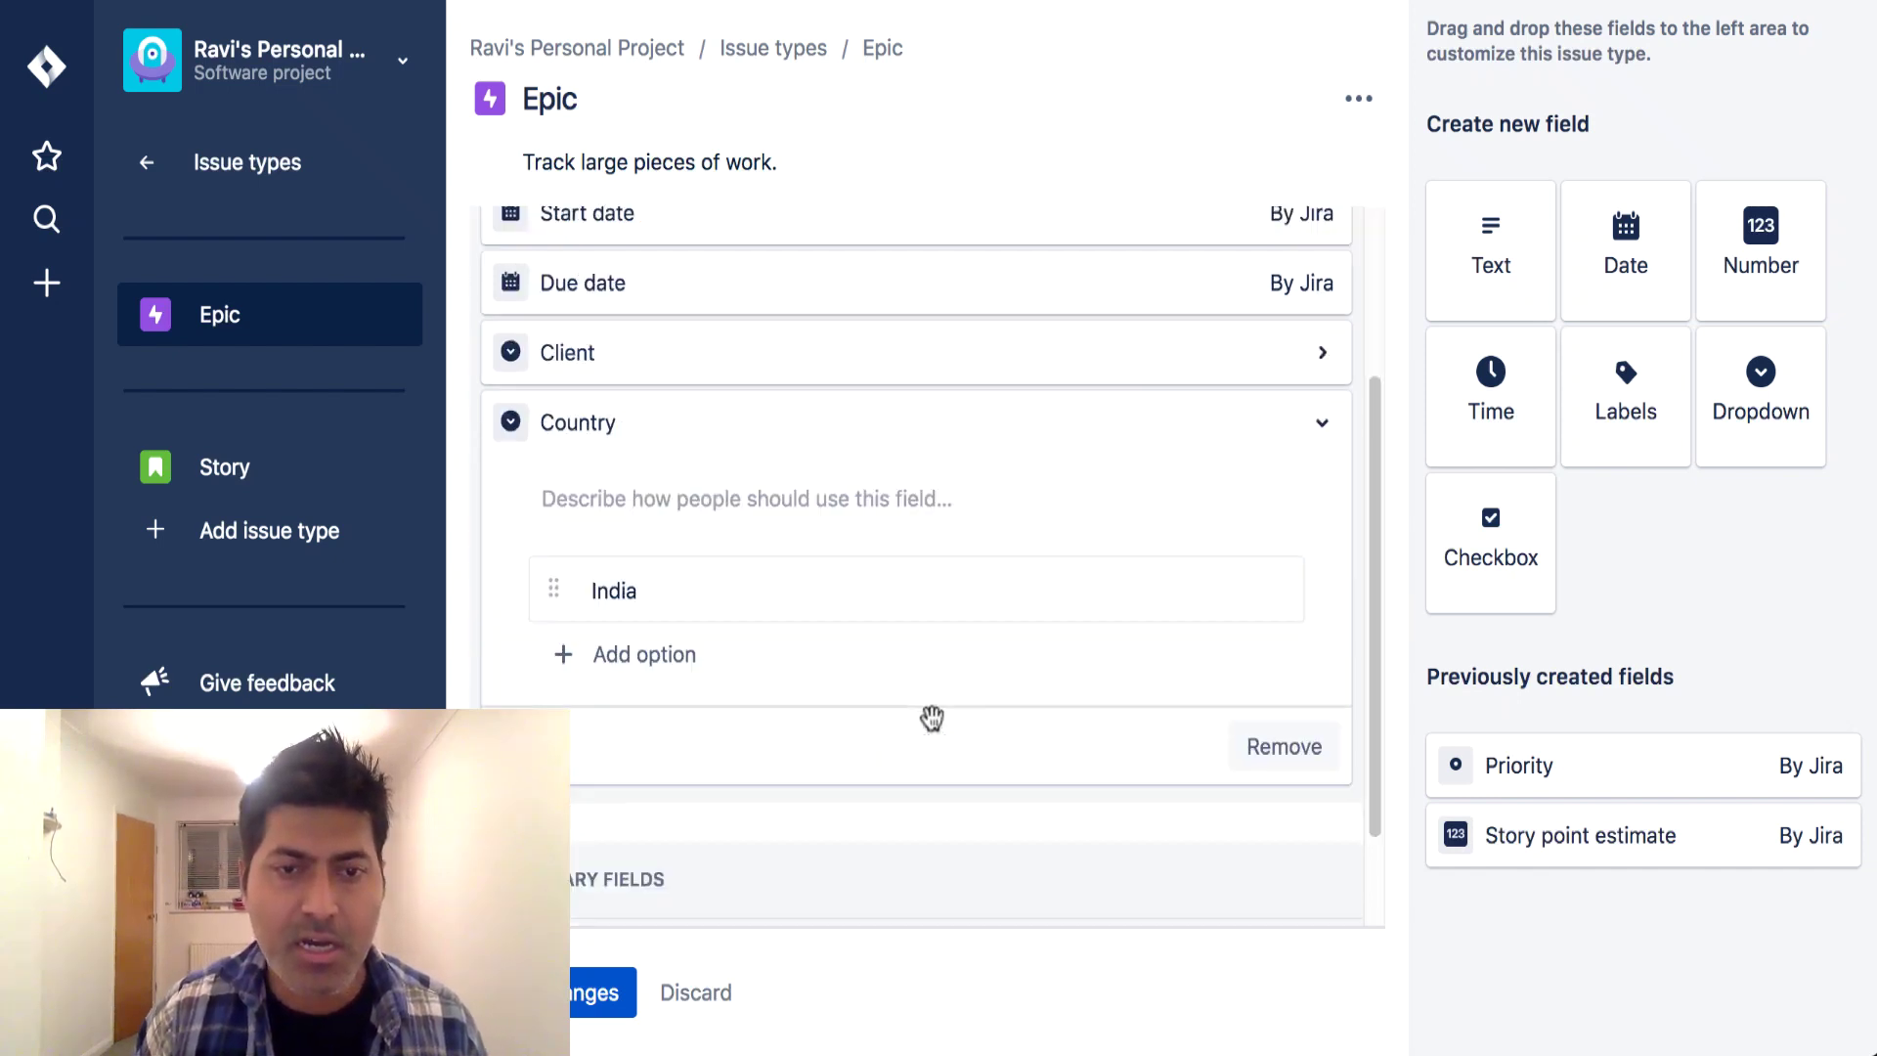
{"action": "left_click", "coordinate": [616, 657]}
{"action": "type", "text": "USA"}
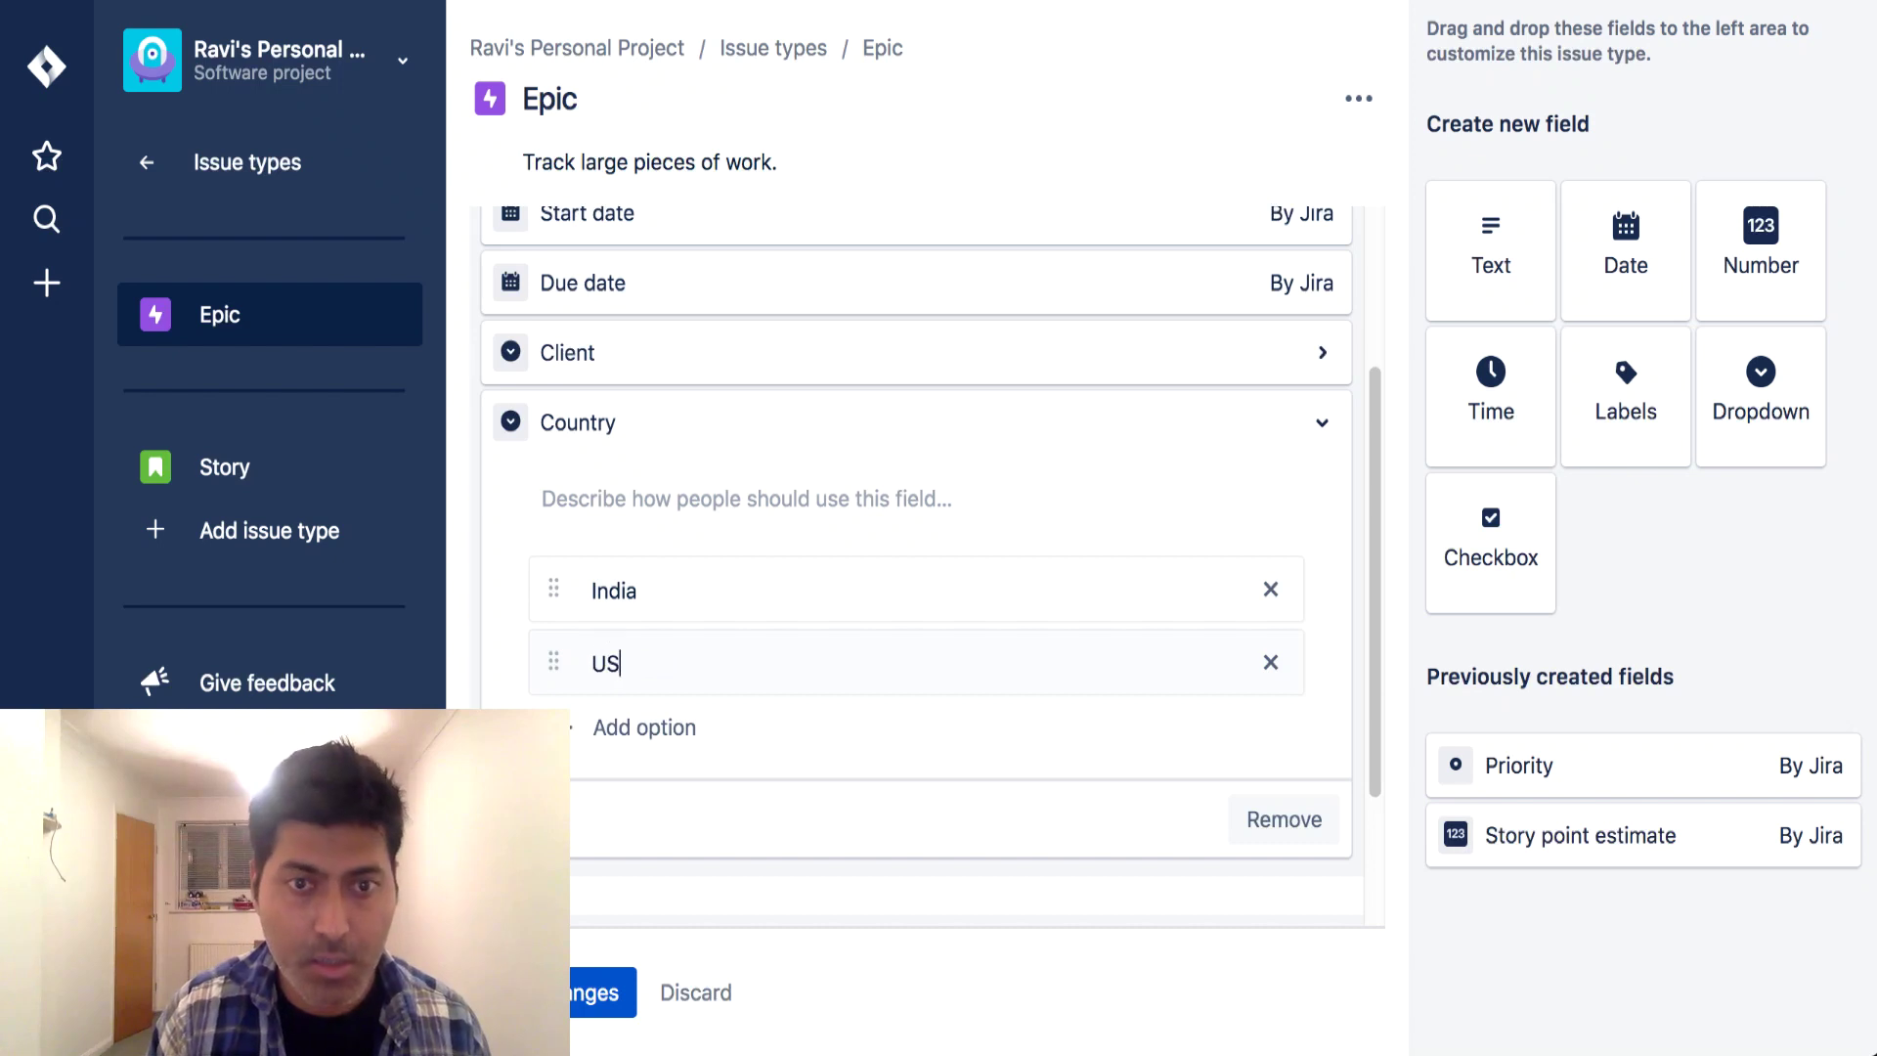
{"action": "left_click", "coordinate": [576, 728]}
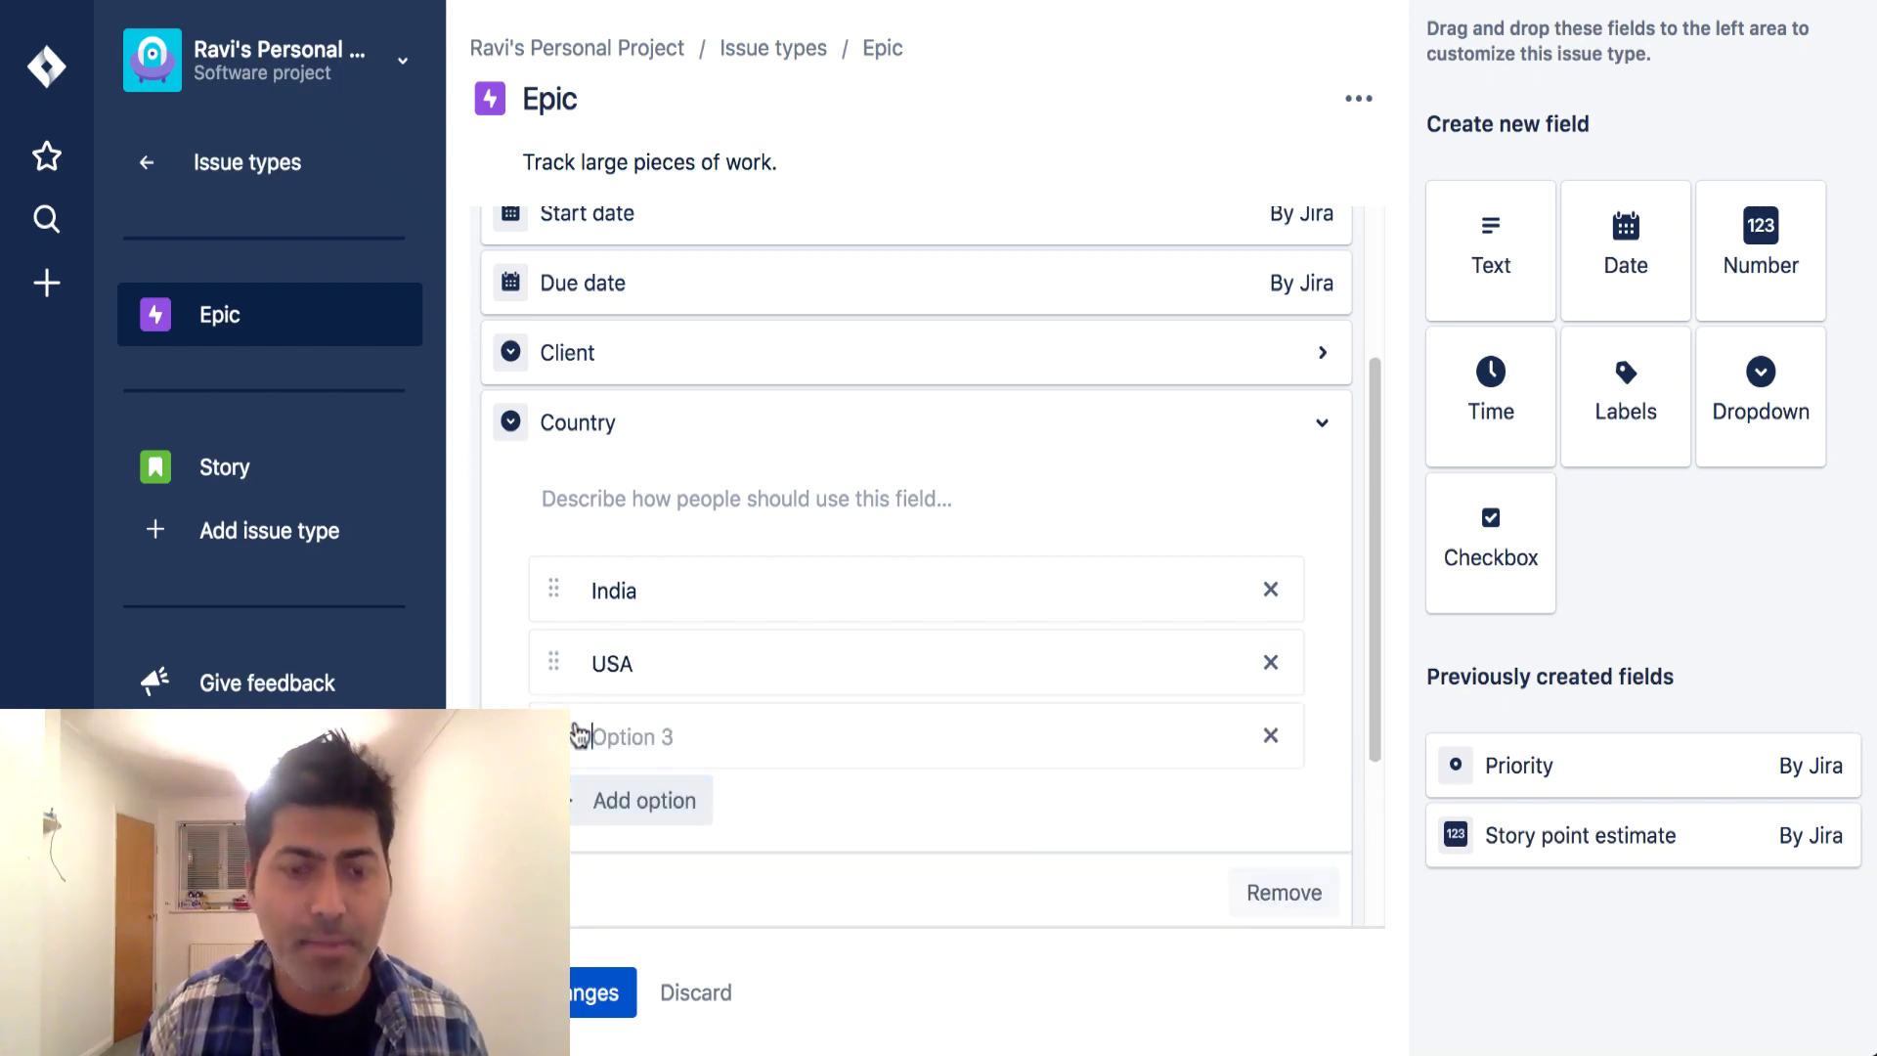
{"action": "type", "text": "UK"}
{"action": "left_click", "coordinate": [1014, 496]}
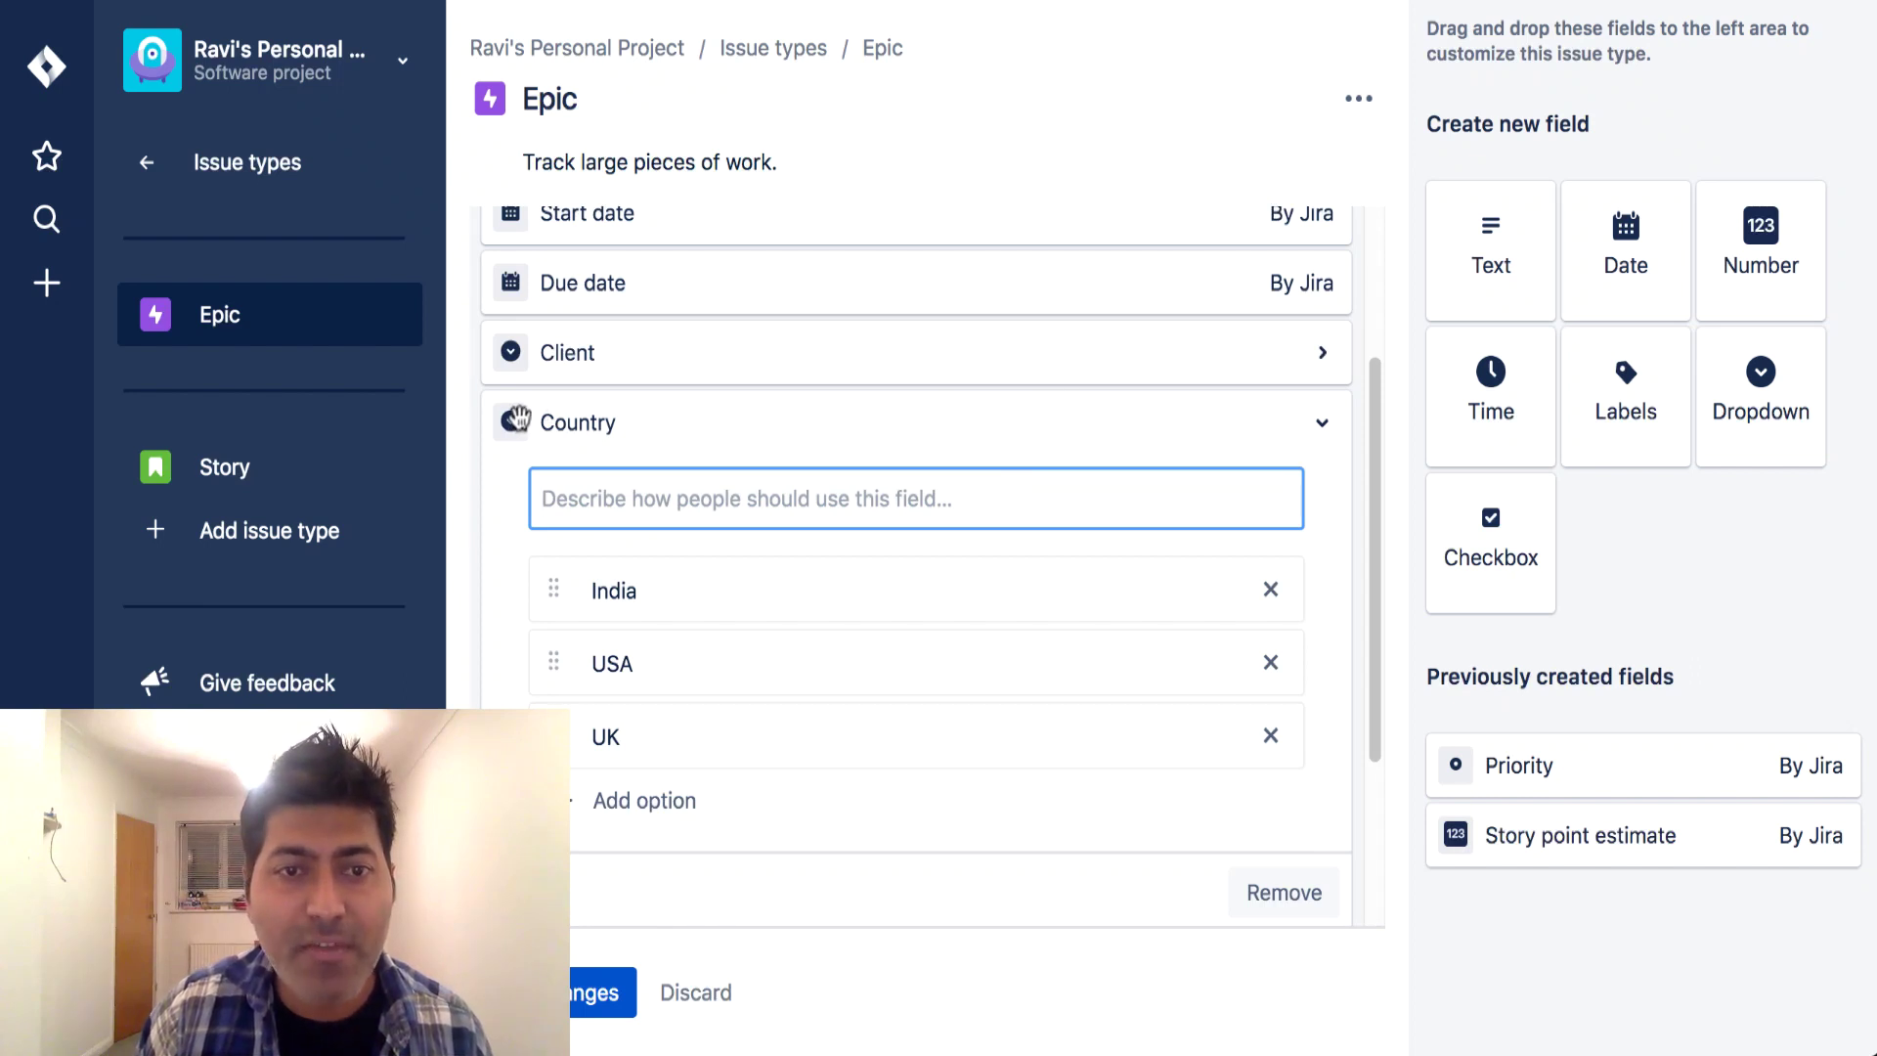
Step: View the fields of the Story issue type and return to the Epic issue type
{"action": "left_click", "coordinate": [264, 475]}
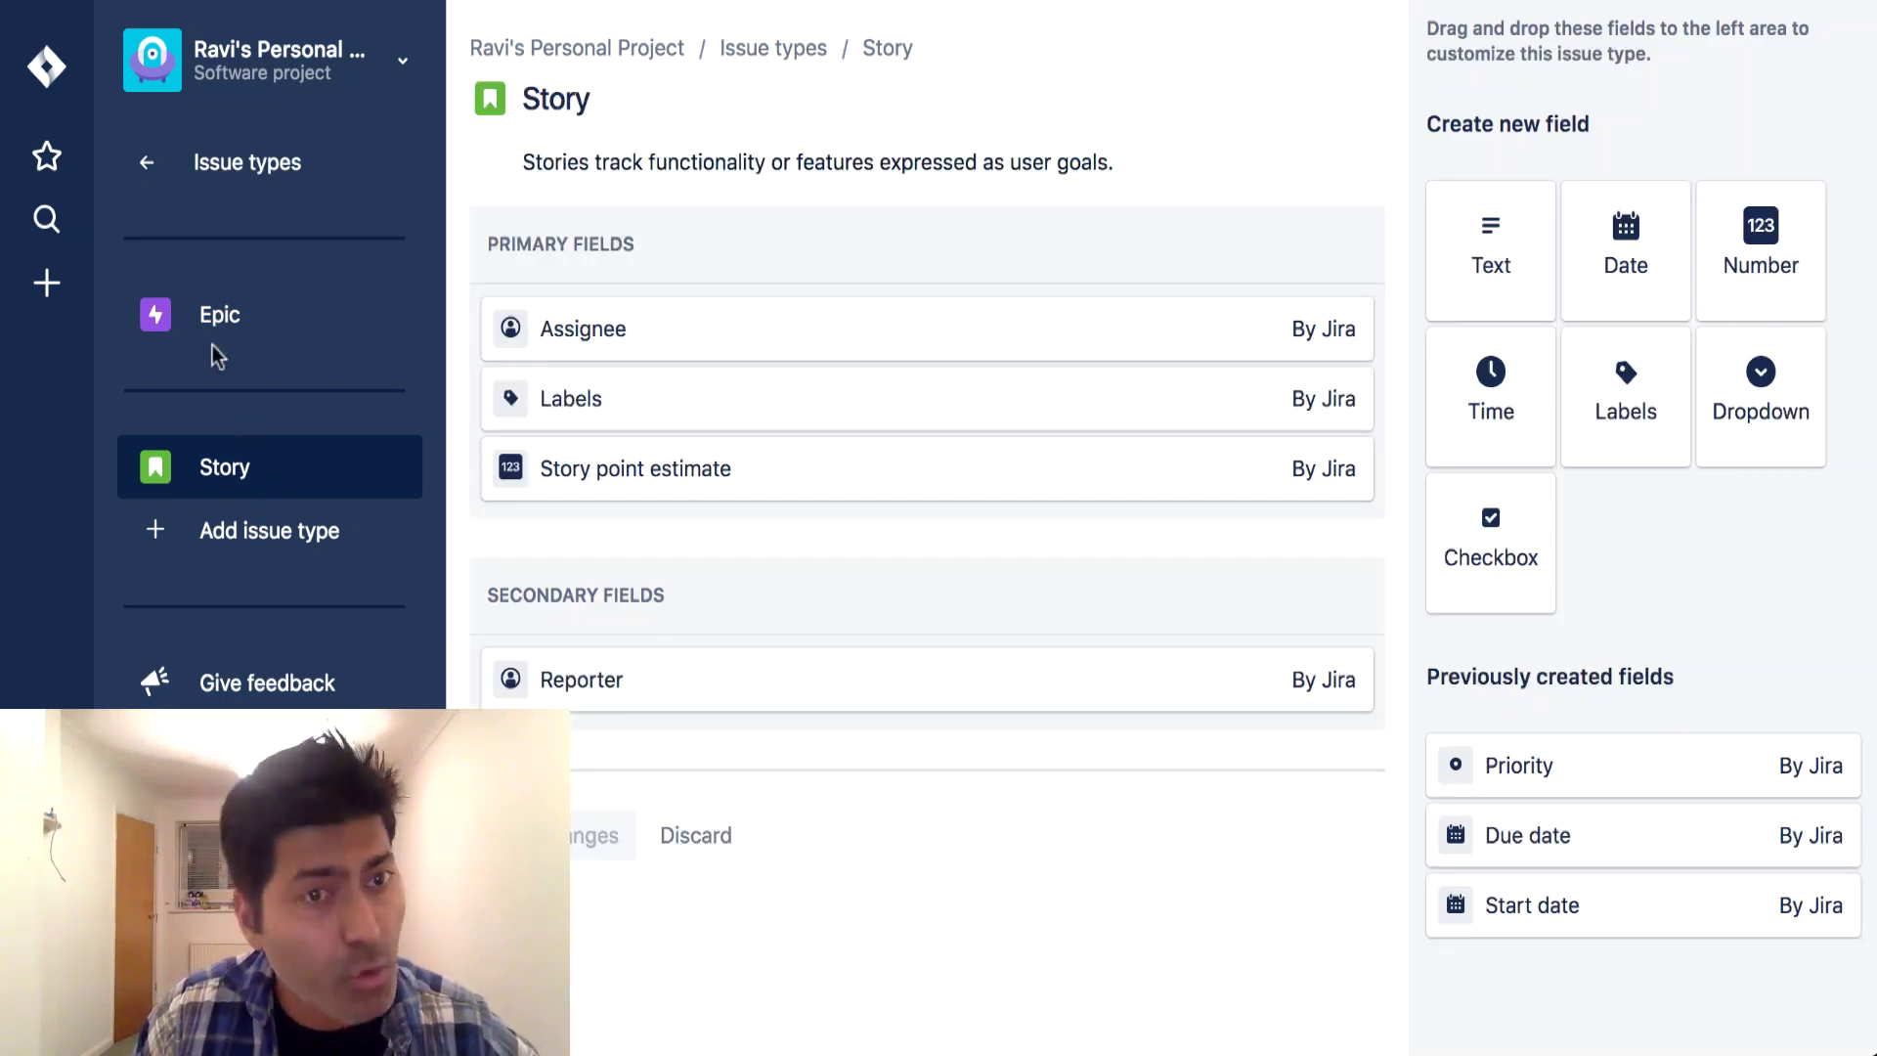
{"action": "left_click", "coordinate": [220, 315]}
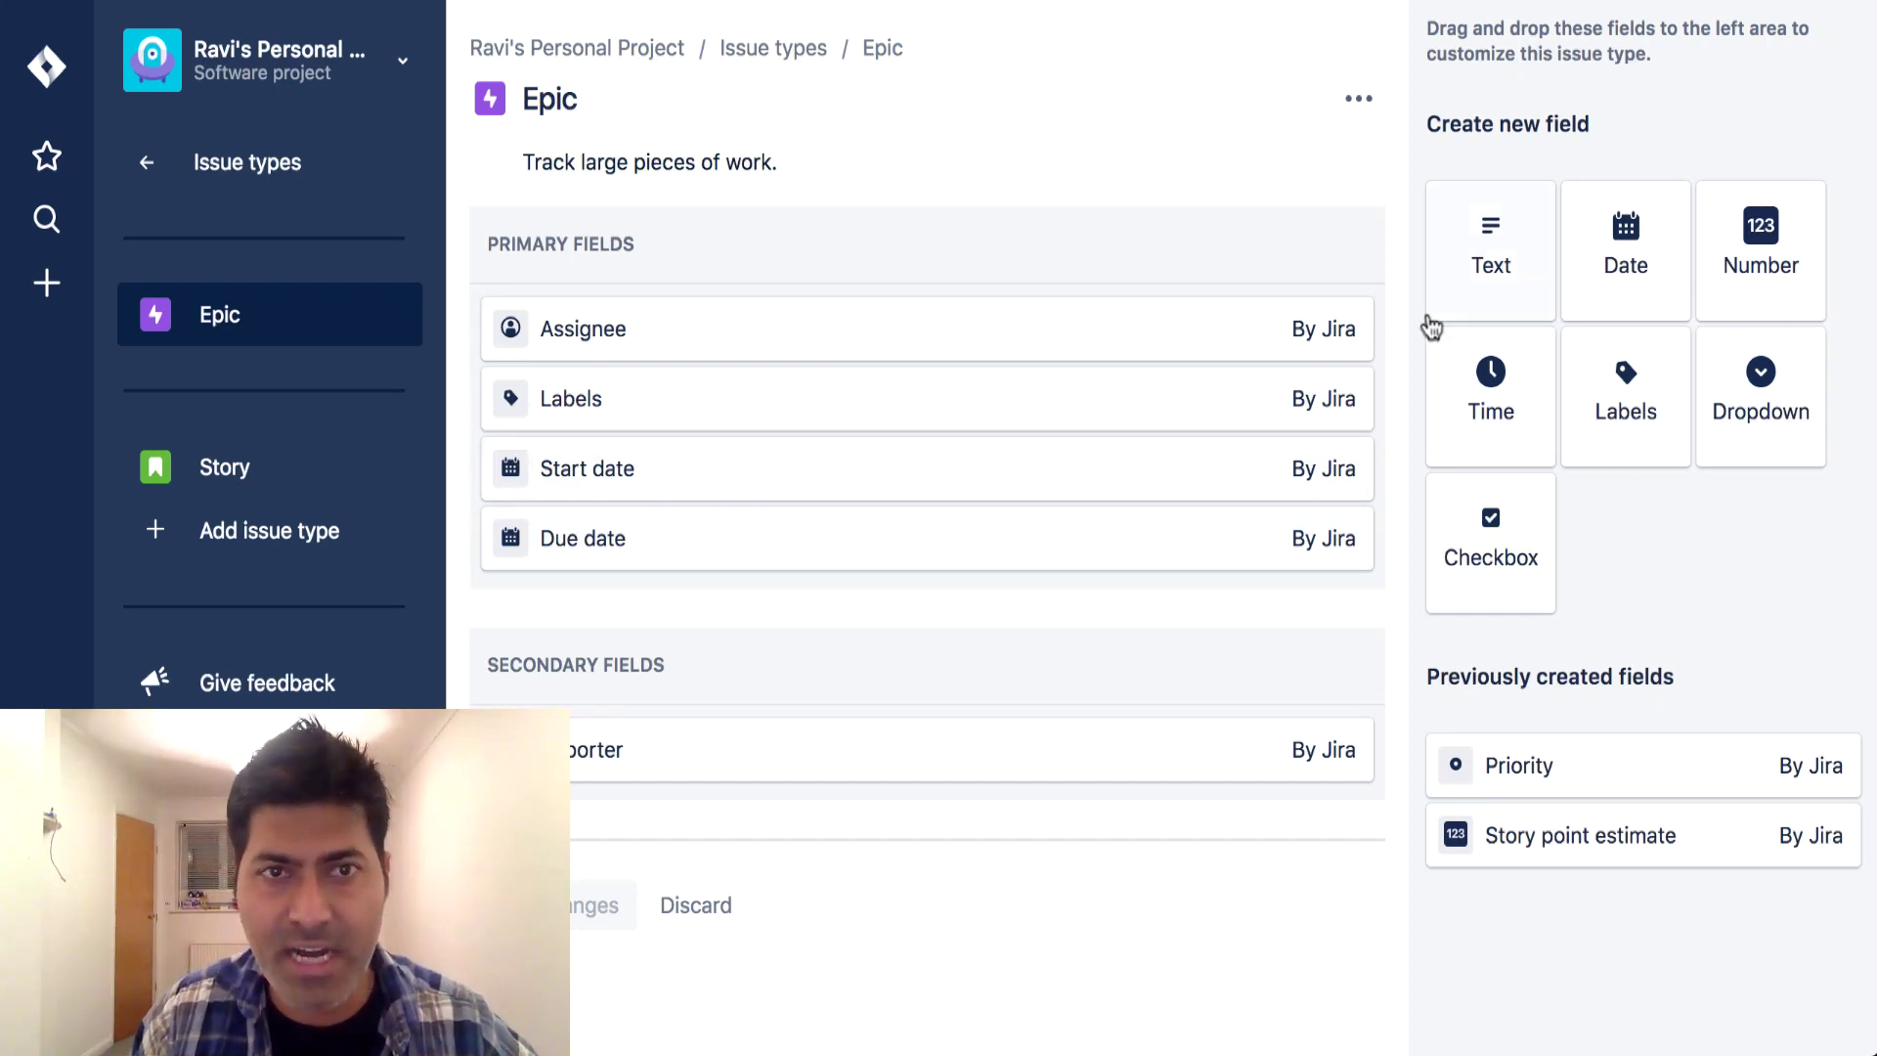
Step: Add a dropdown field named Client with the options Microsoft and Google to the Epic's primary fields and save the changes
{"action": "left_click_drag", "start_coordinate": [1731, 378], "coordinate": [599, 618]}
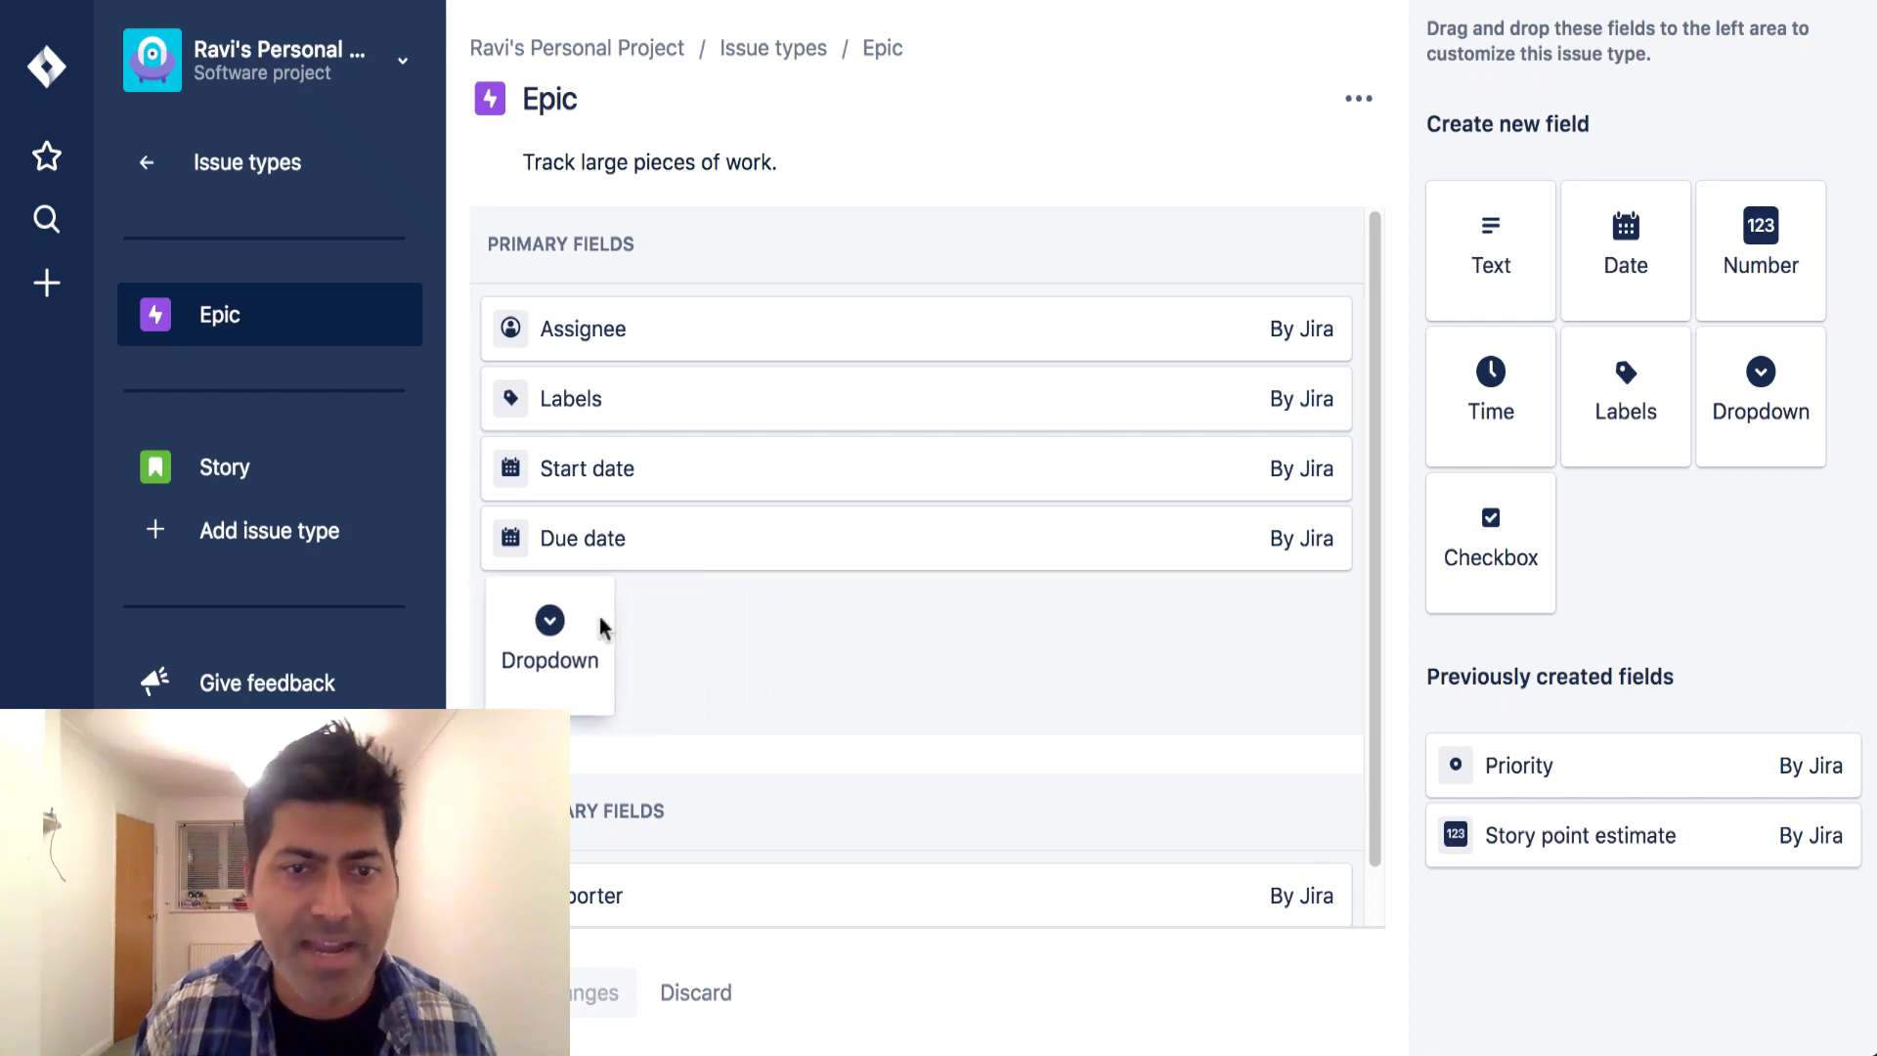
{"action": "type", "text": "C"}
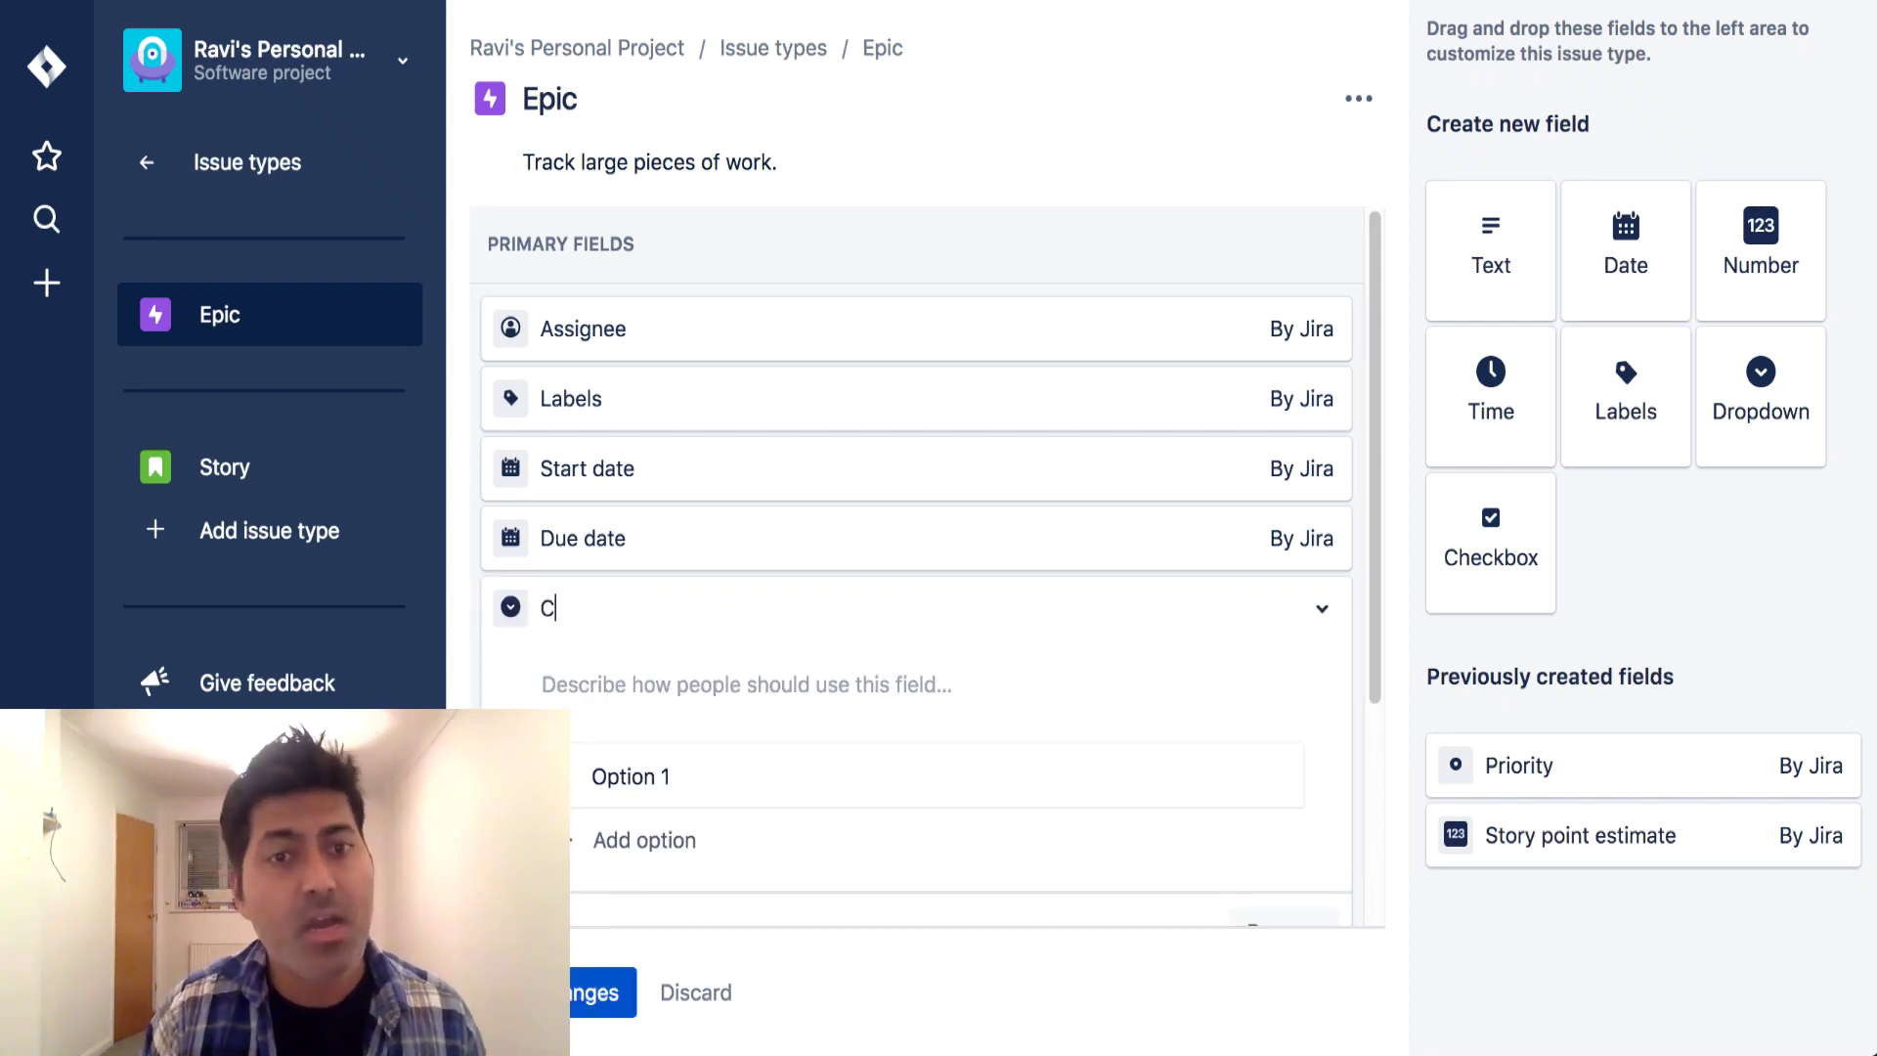
{"action": "type", "text": "lient"}
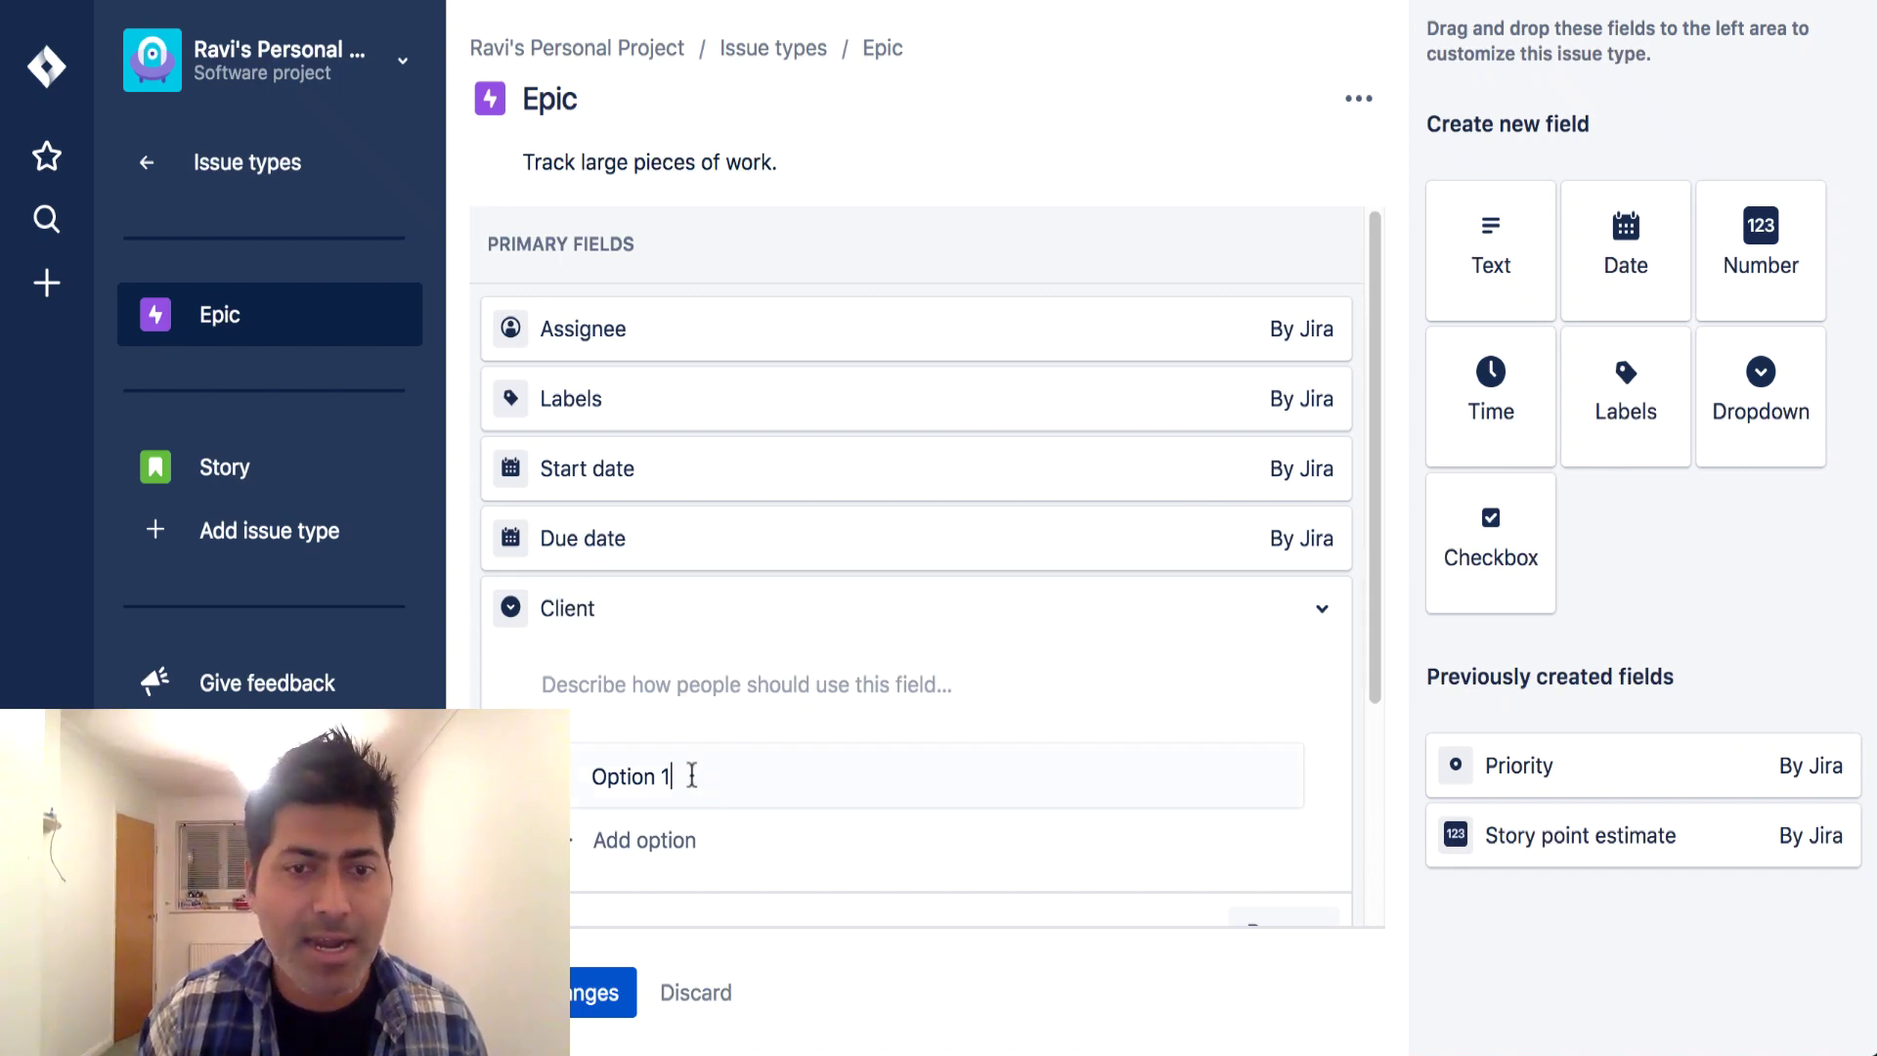
{"action": "left_click", "coordinate": [691, 776]}
{"action": "type", "text": "Microsoft"}
{"action": "left_click", "coordinate": [688, 840]}
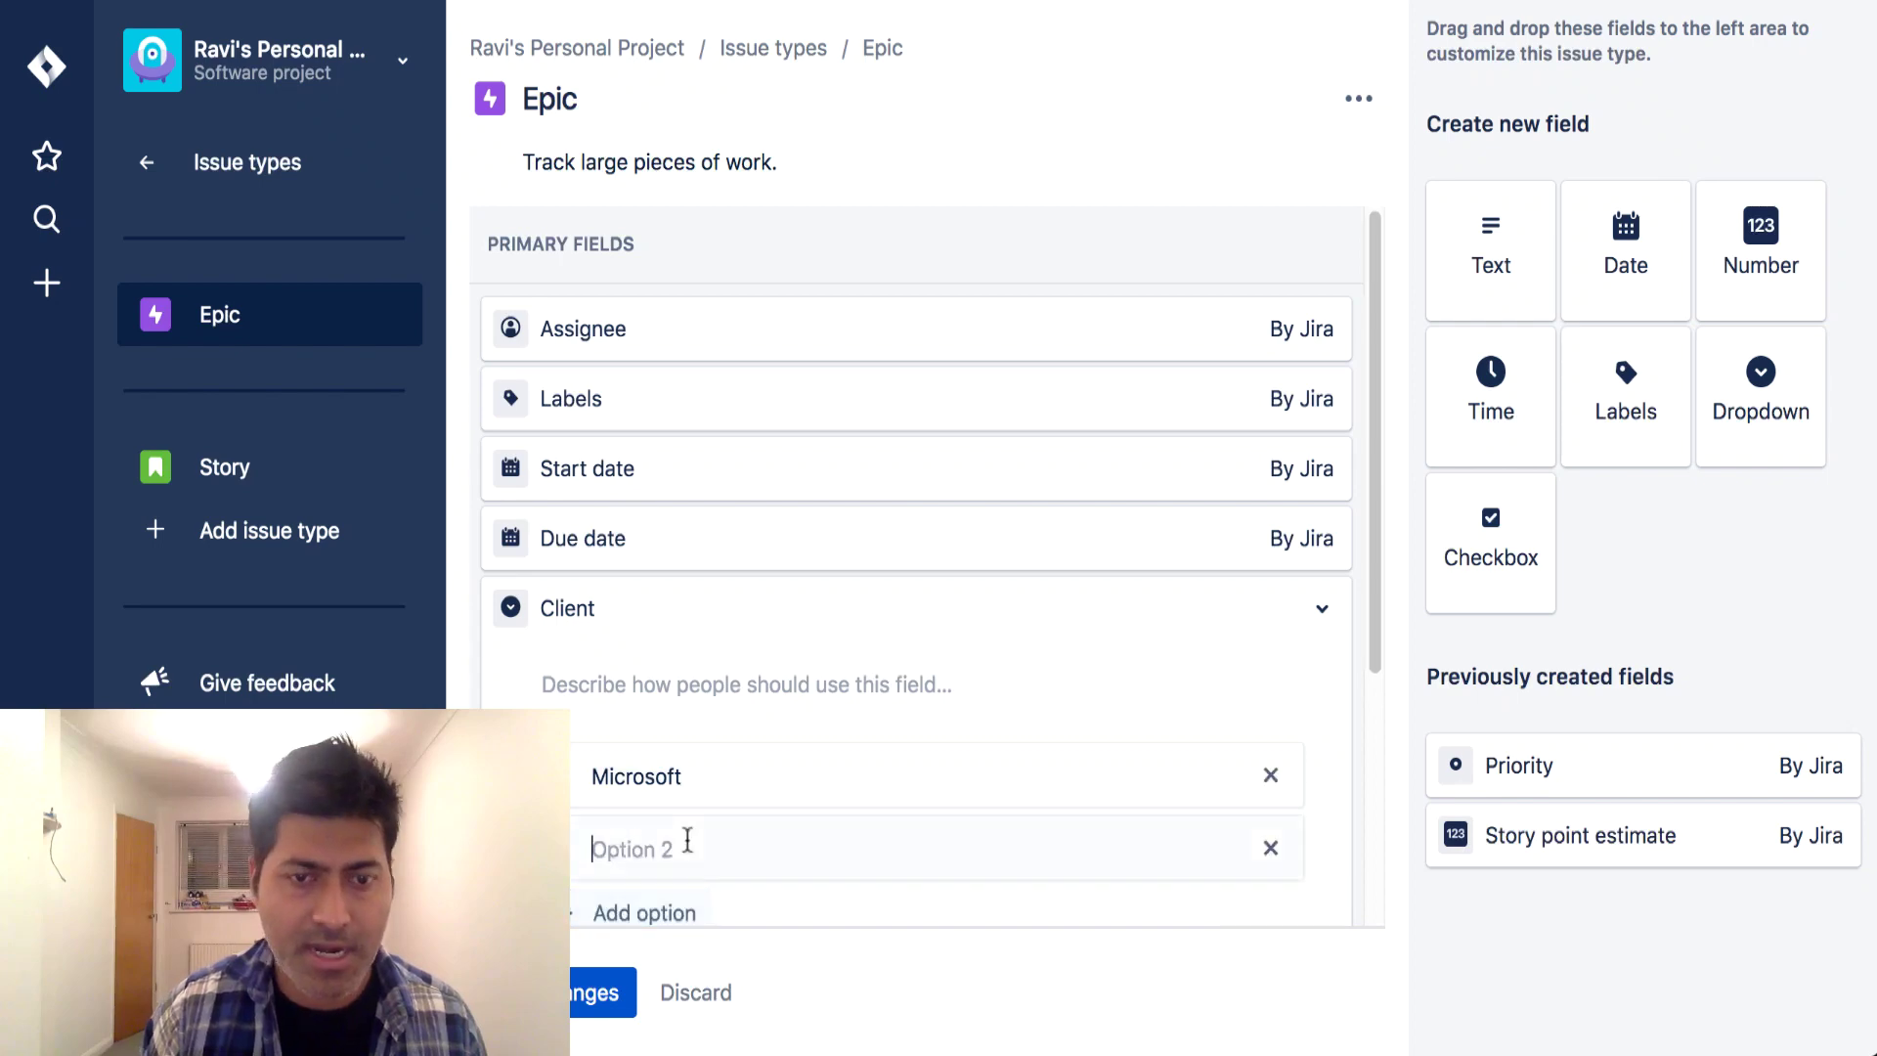
{"action": "type", "text": "Google"}
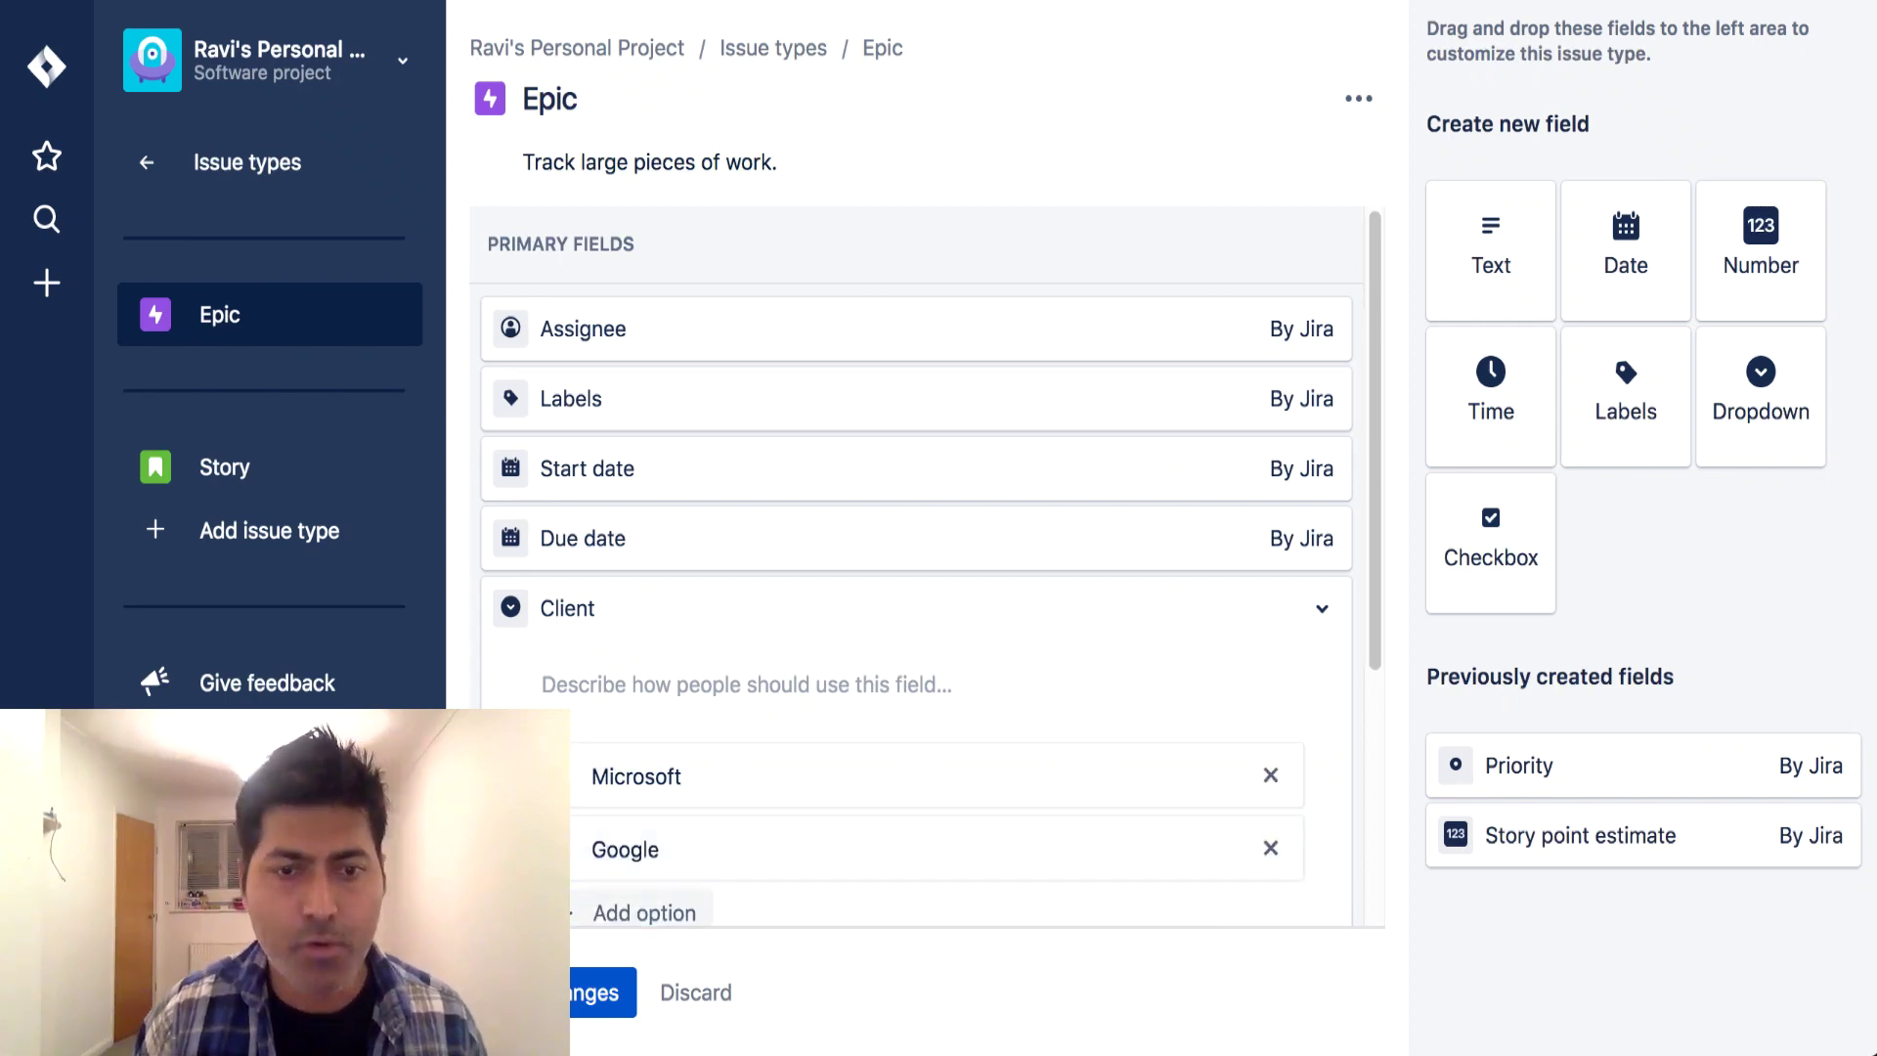
{"action": "left_click", "coordinate": [596, 993]}
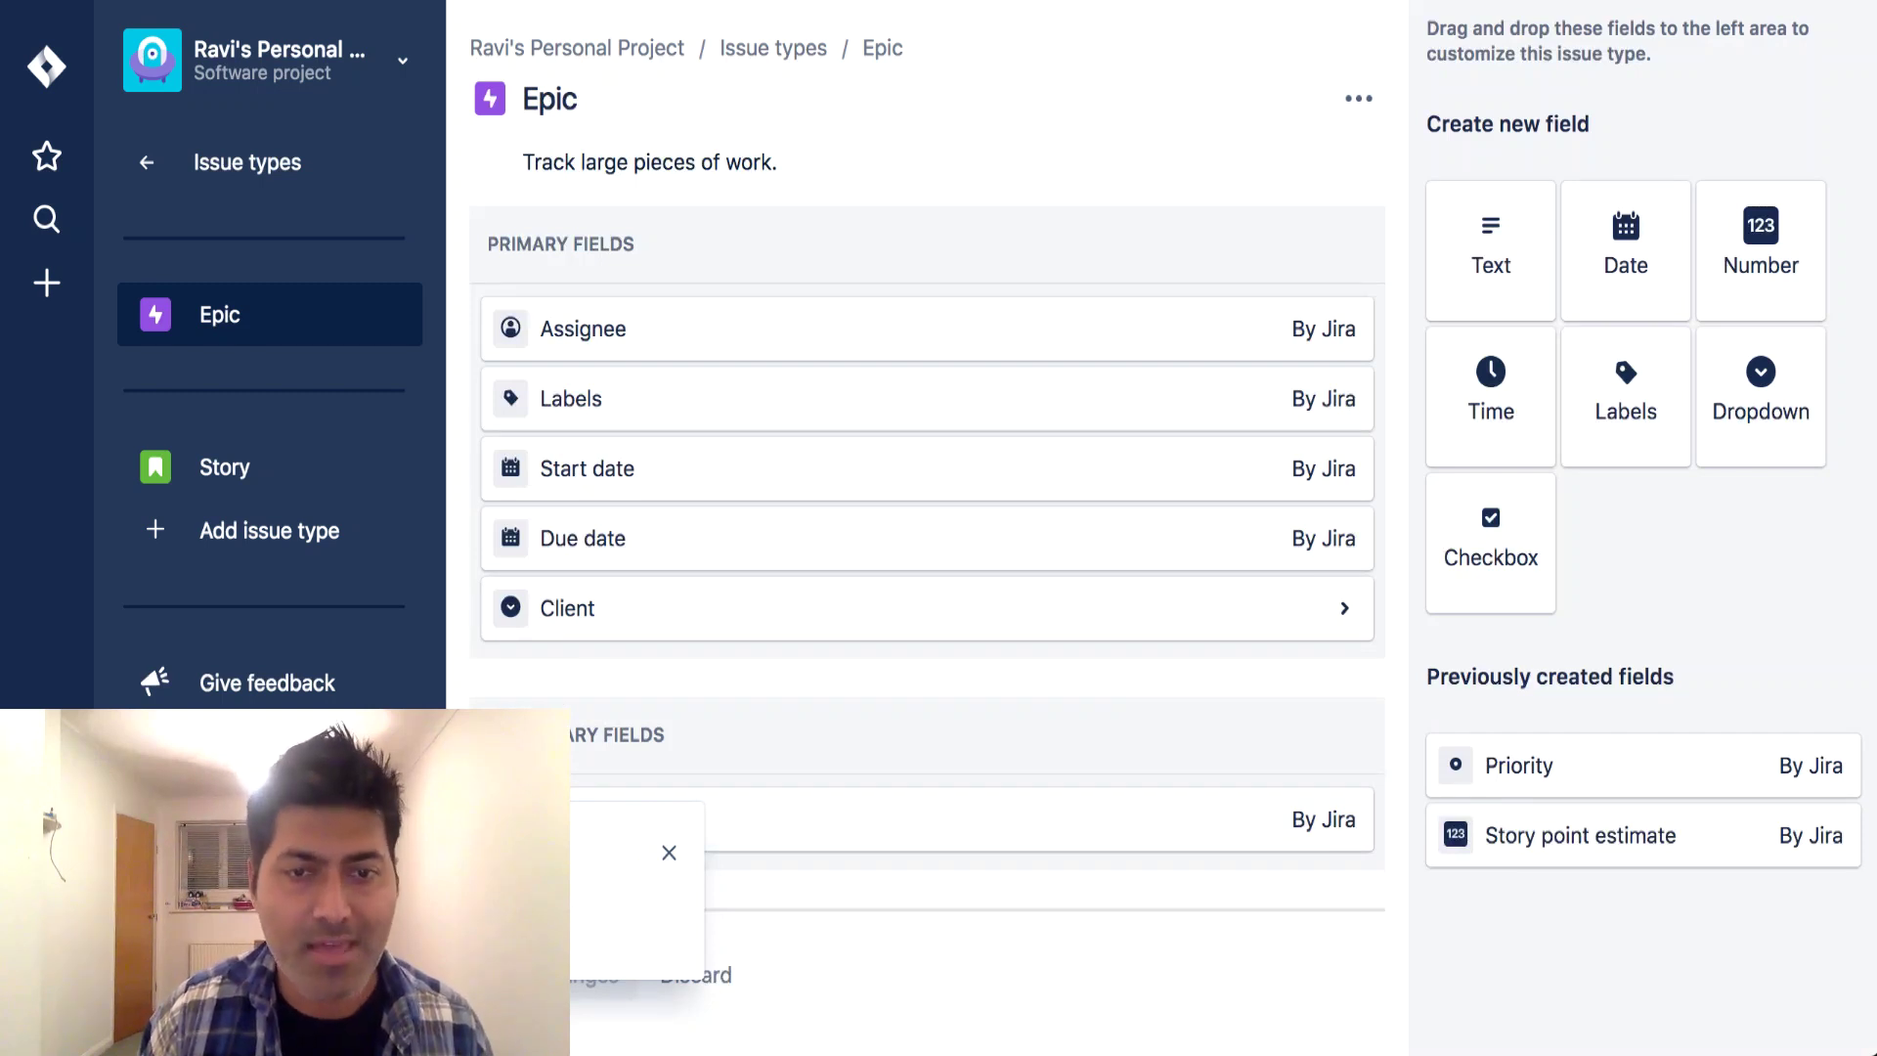
{"action": "left_click", "coordinate": [670, 855]}
Step: Add a dropdown field named Country with the options India, USA and UK below Client in the Epic and save the changes
{"action": "left_click_drag", "start_coordinate": [1770, 390], "coordinate": [564, 689]}
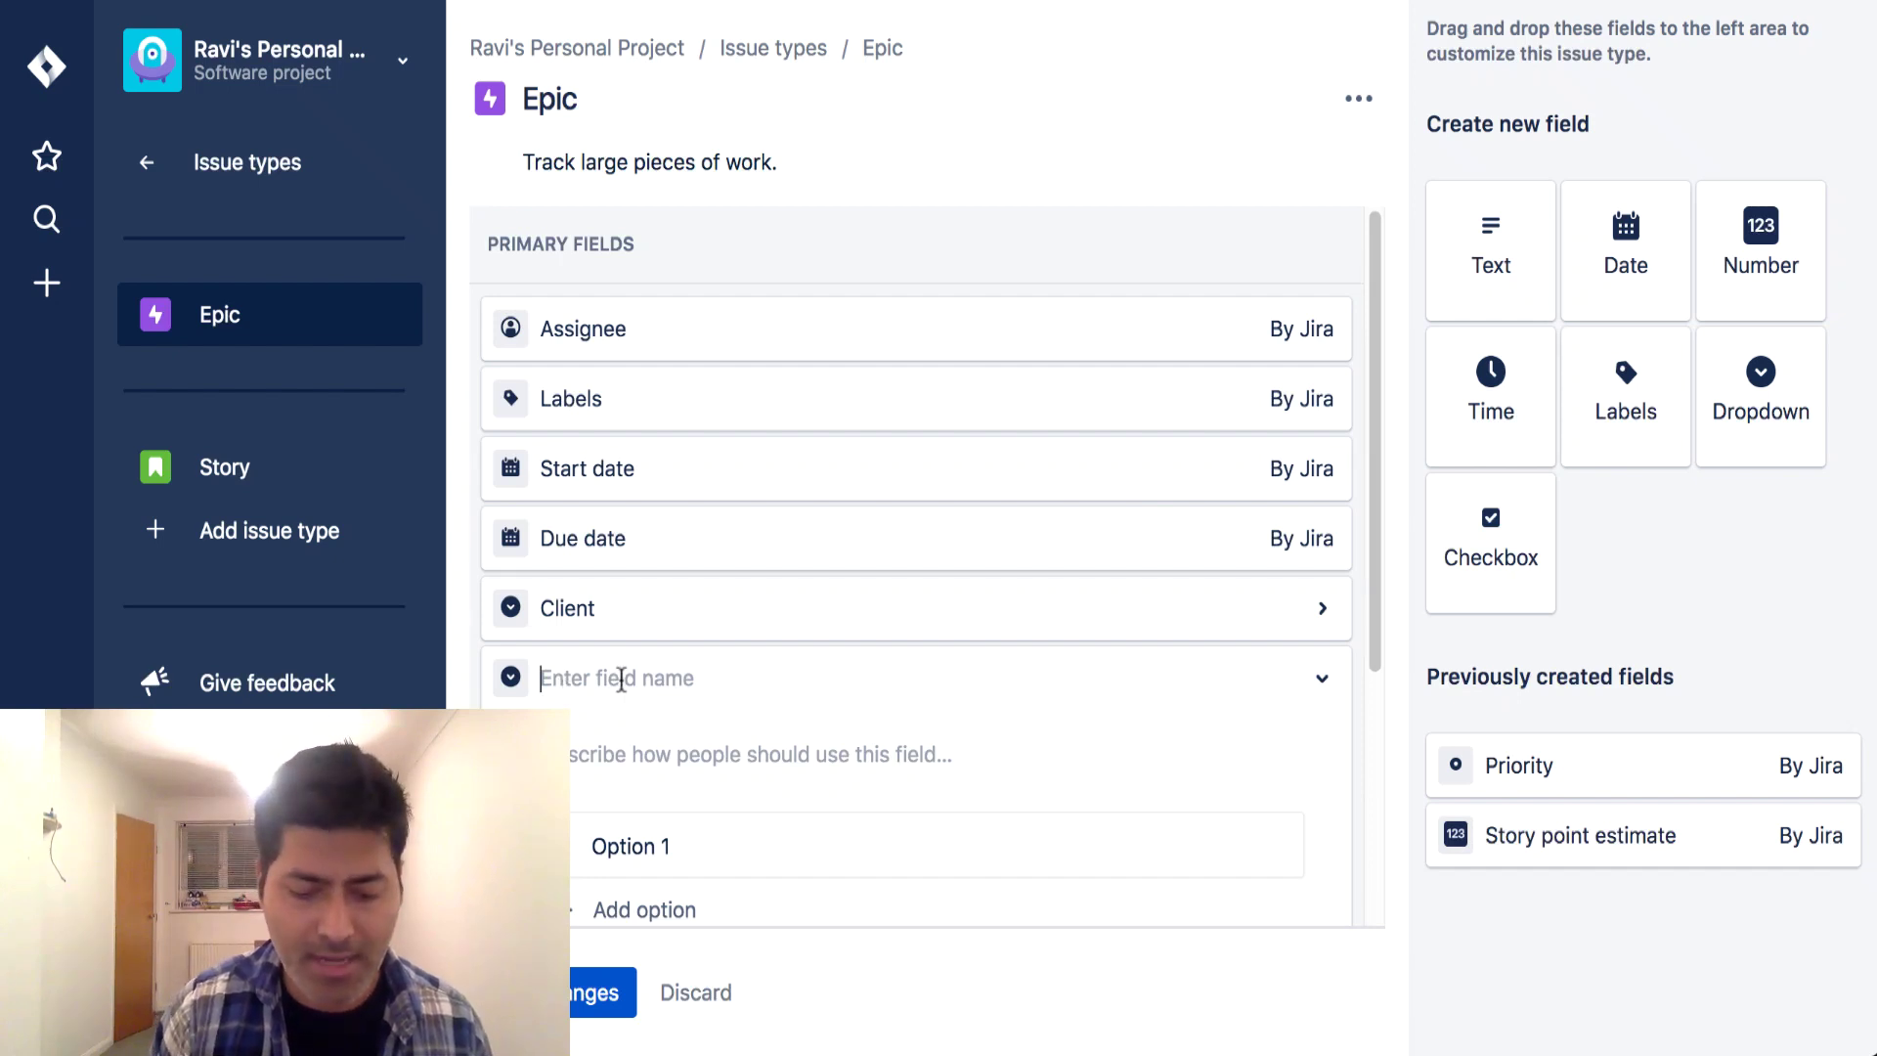
{"action": "type", "text": "Country"}
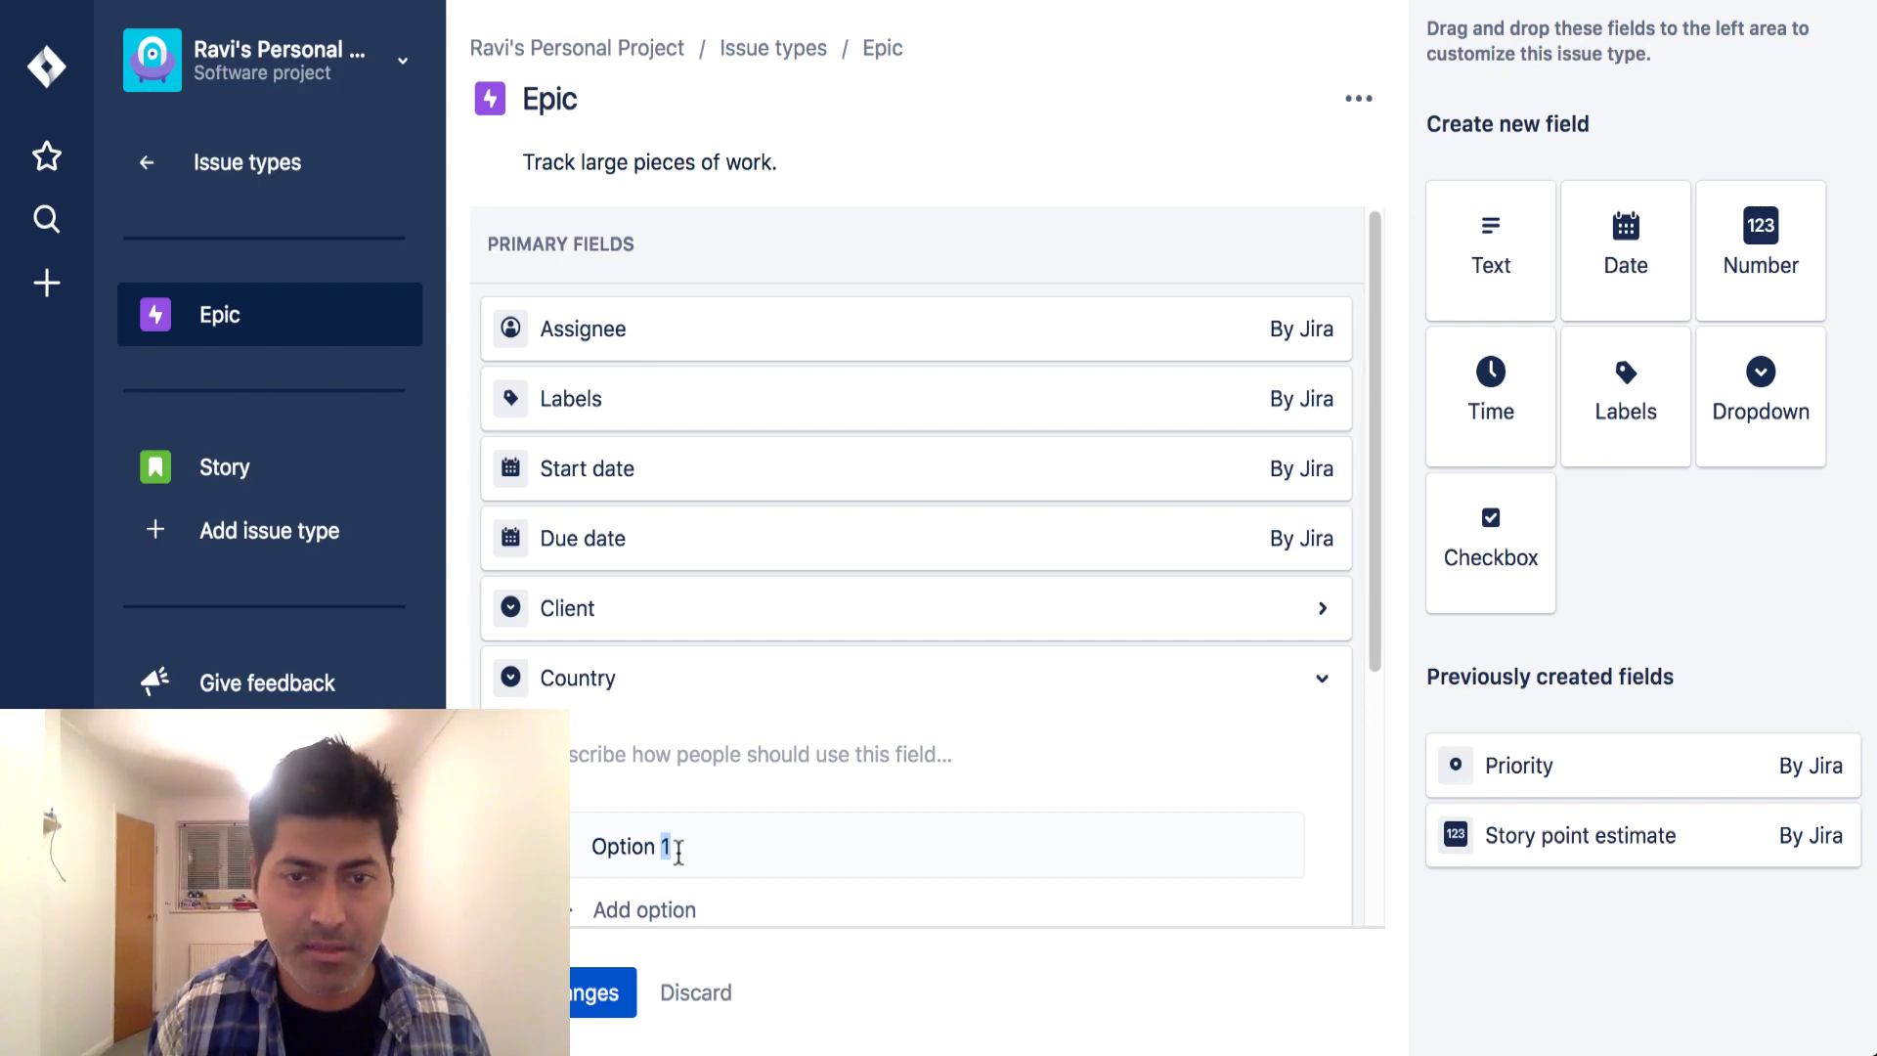
{"action": "left_click_drag", "start_coordinate": [675, 847], "coordinate": [590, 847]}
{"action": "type", "text": "India"}
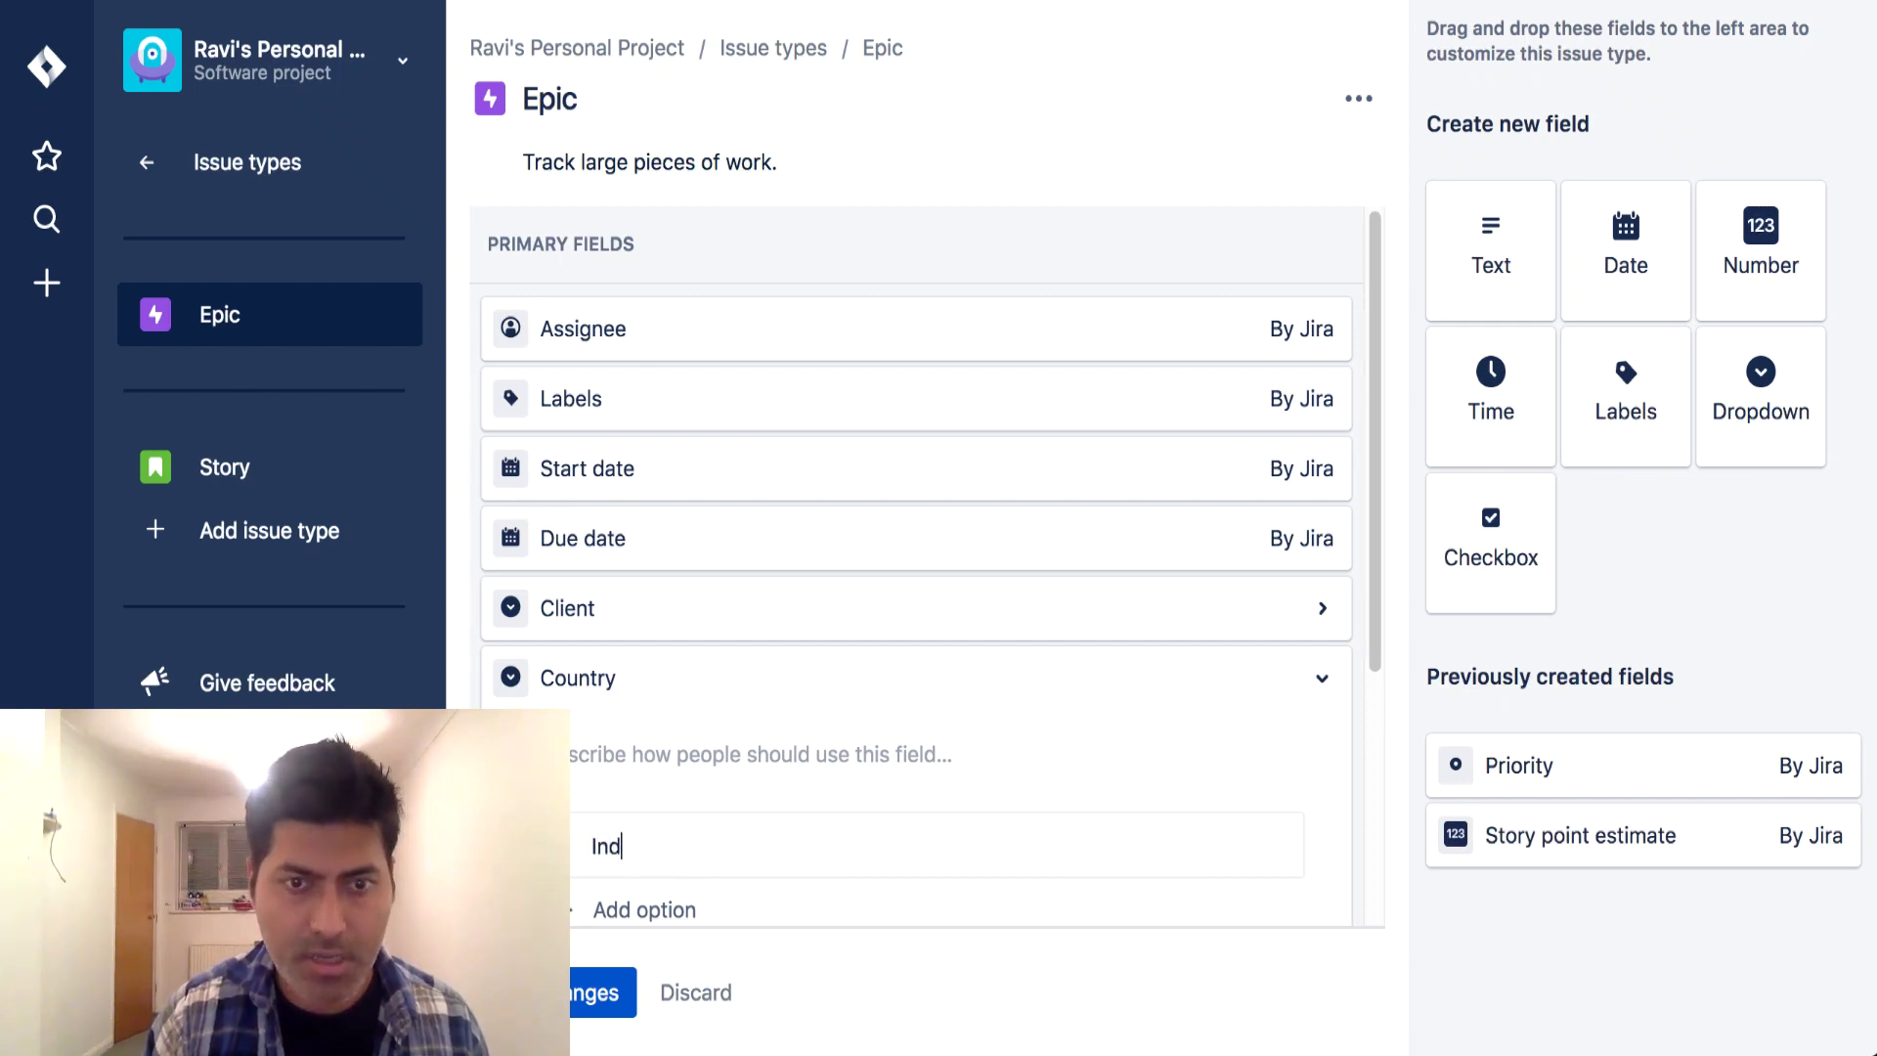
{"action": "left_click", "coordinate": [633, 912]}
{"action": "type", "text": "USA"}
{"action": "scroll", "coordinate": [698, 858], "scroll_direction": "down", "scroll_amount": 3}
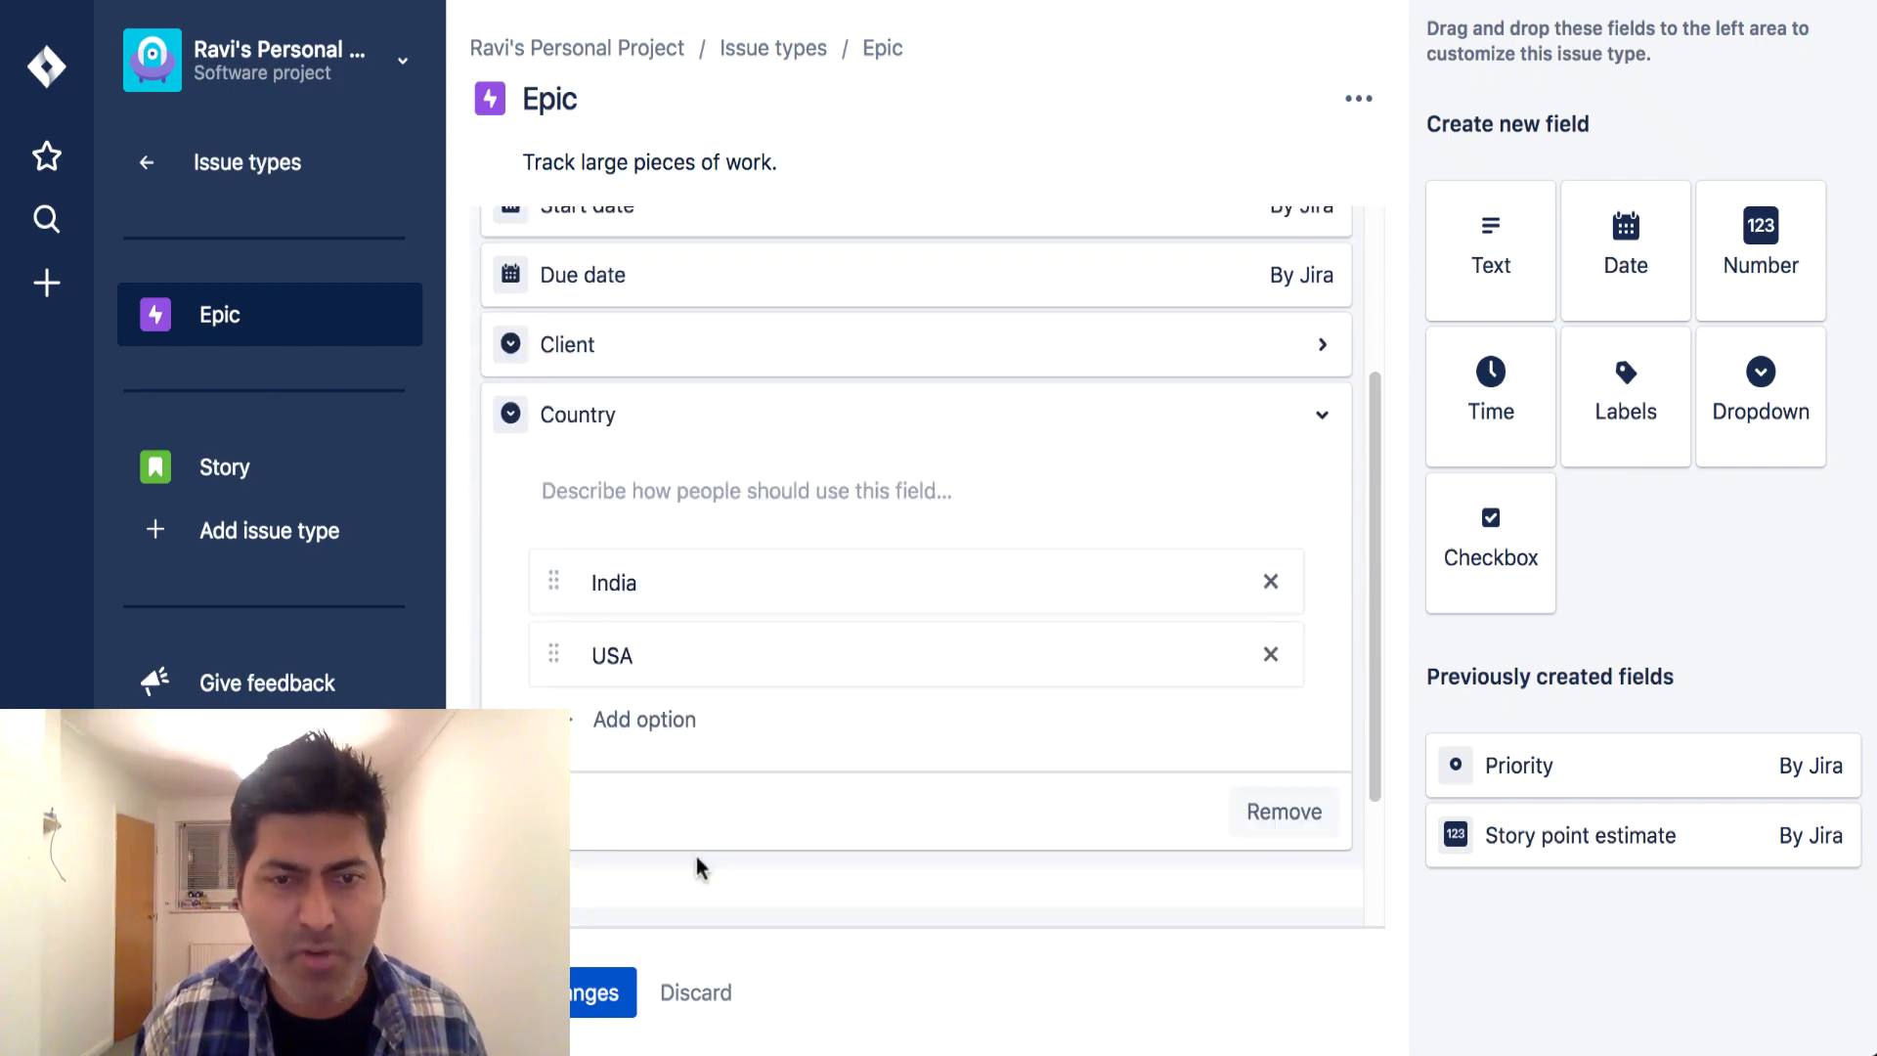
{"action": "left_click", "coordinate": [601, 722]}
{"action": "type", "text": "UK"}
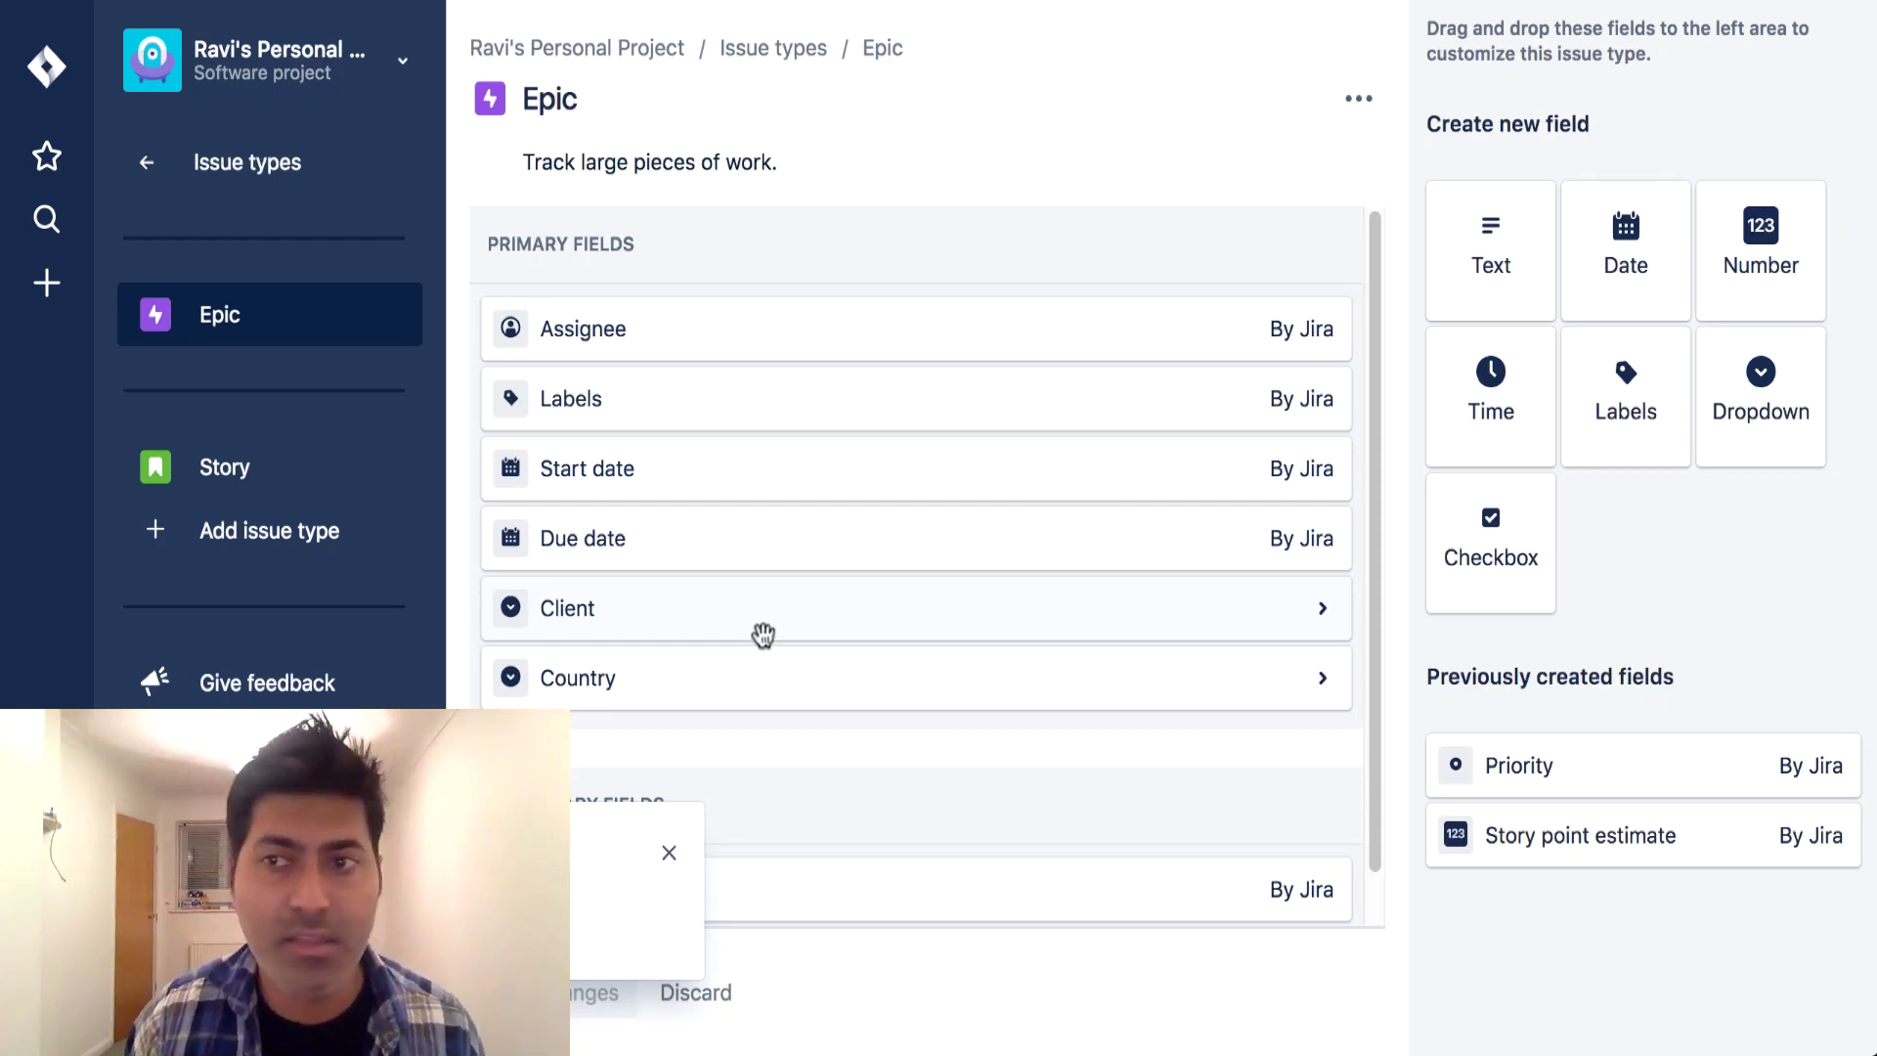
{"action": "left_click", "coordinate": [670, 858]}
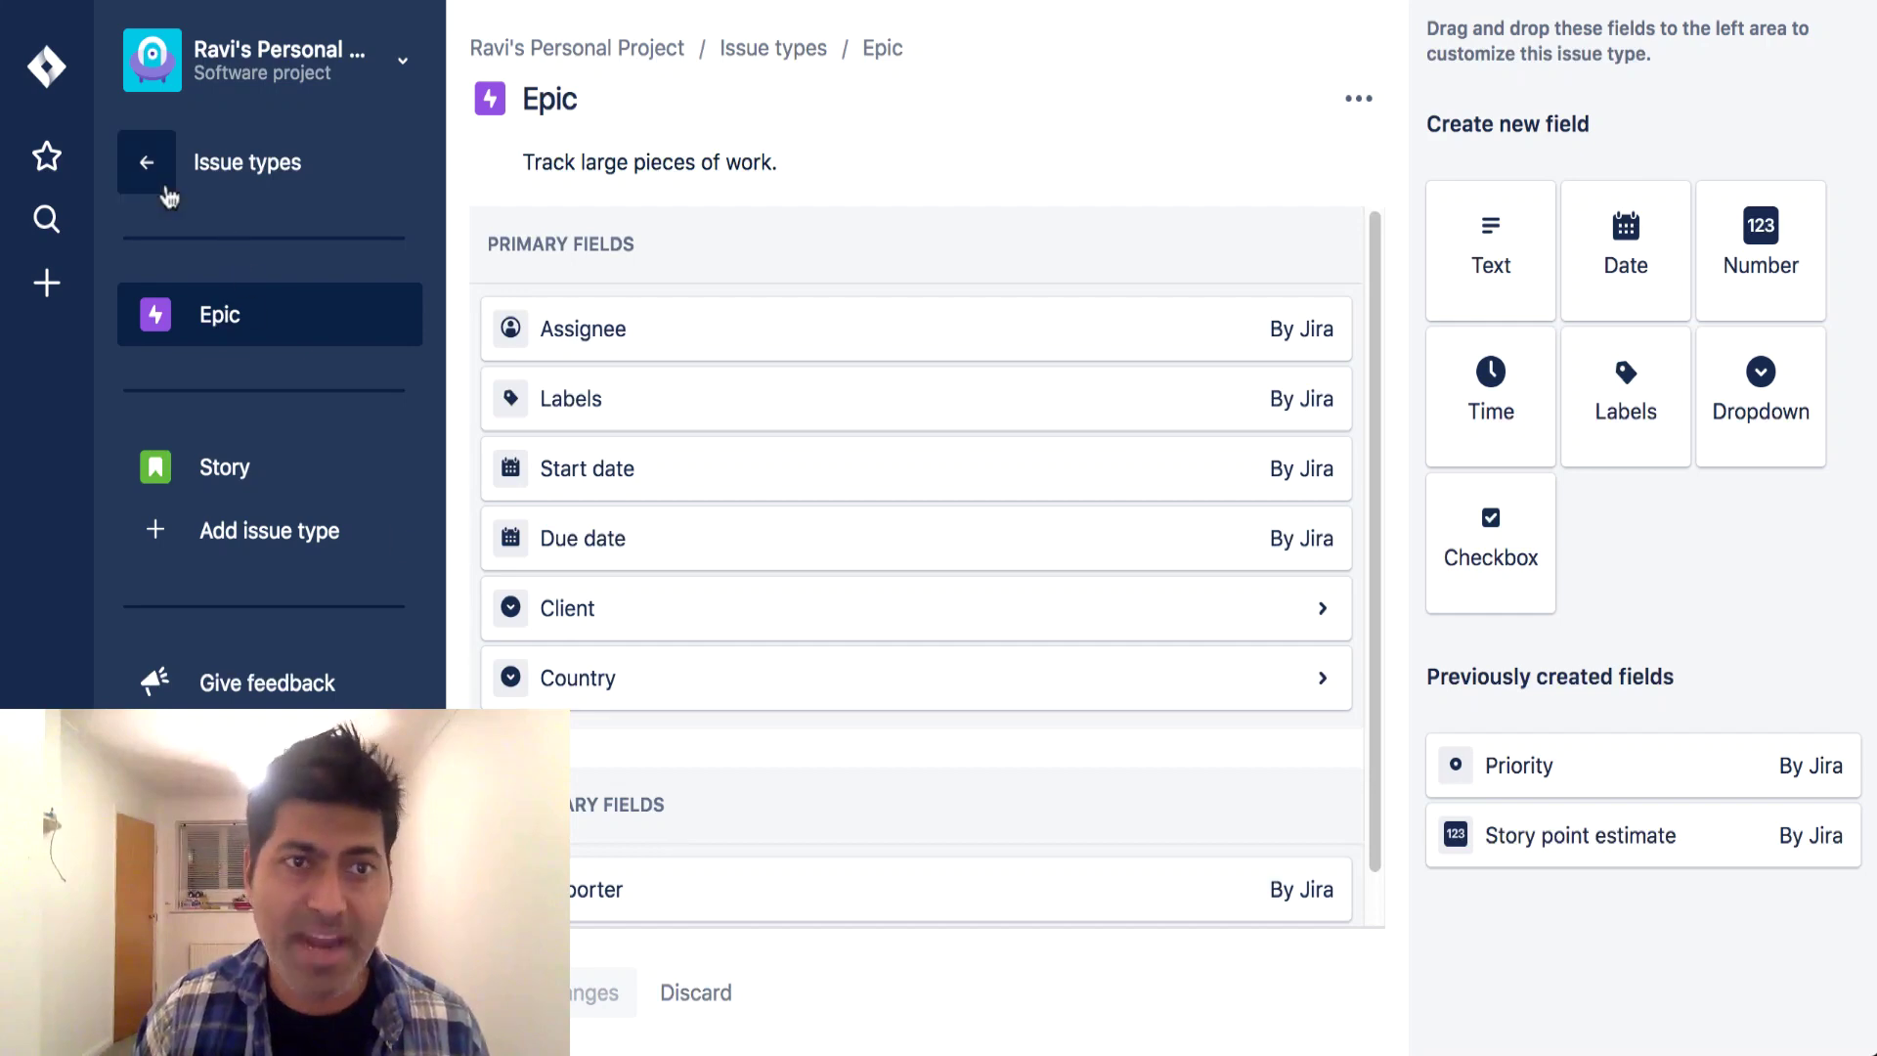
Step: View the suggested issue types that can be added to the project without creating one
{"action": "left_click", "coordinate": [249, 534]}
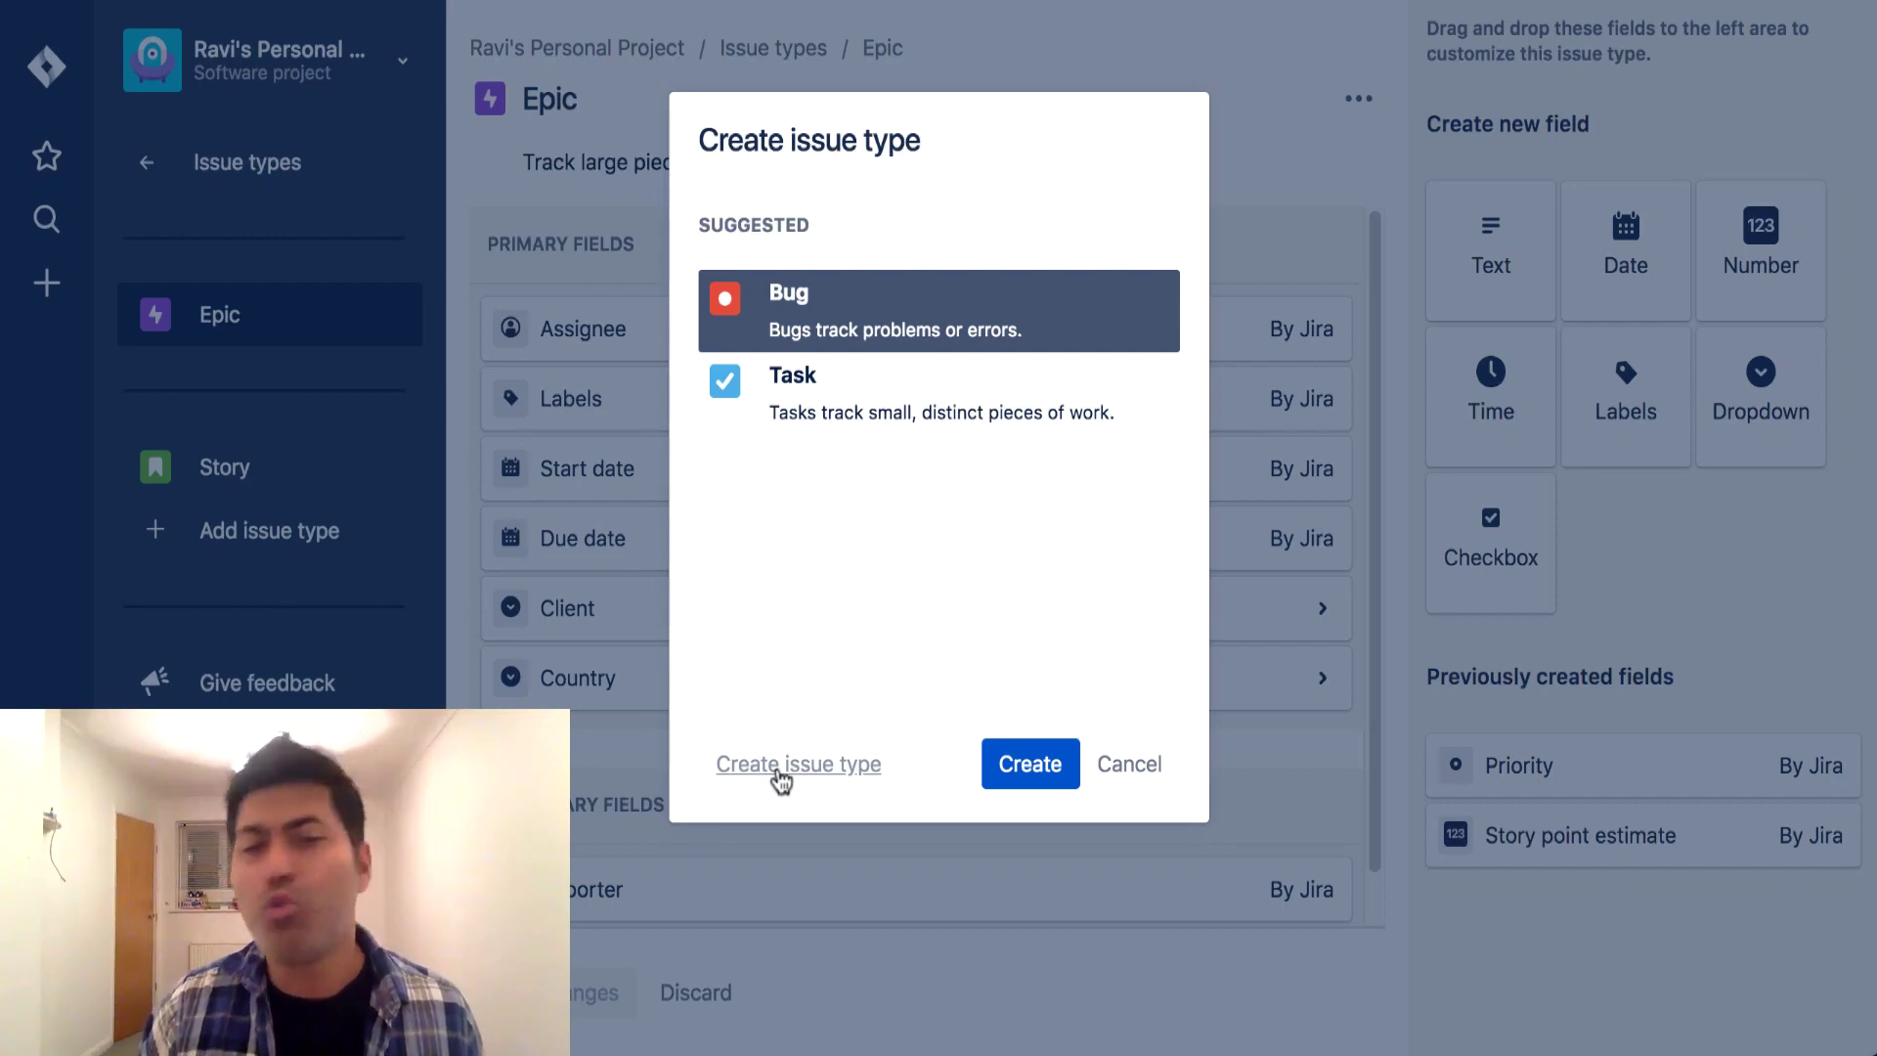
{"action": "left_click", "coordinate": [1116, 773]}
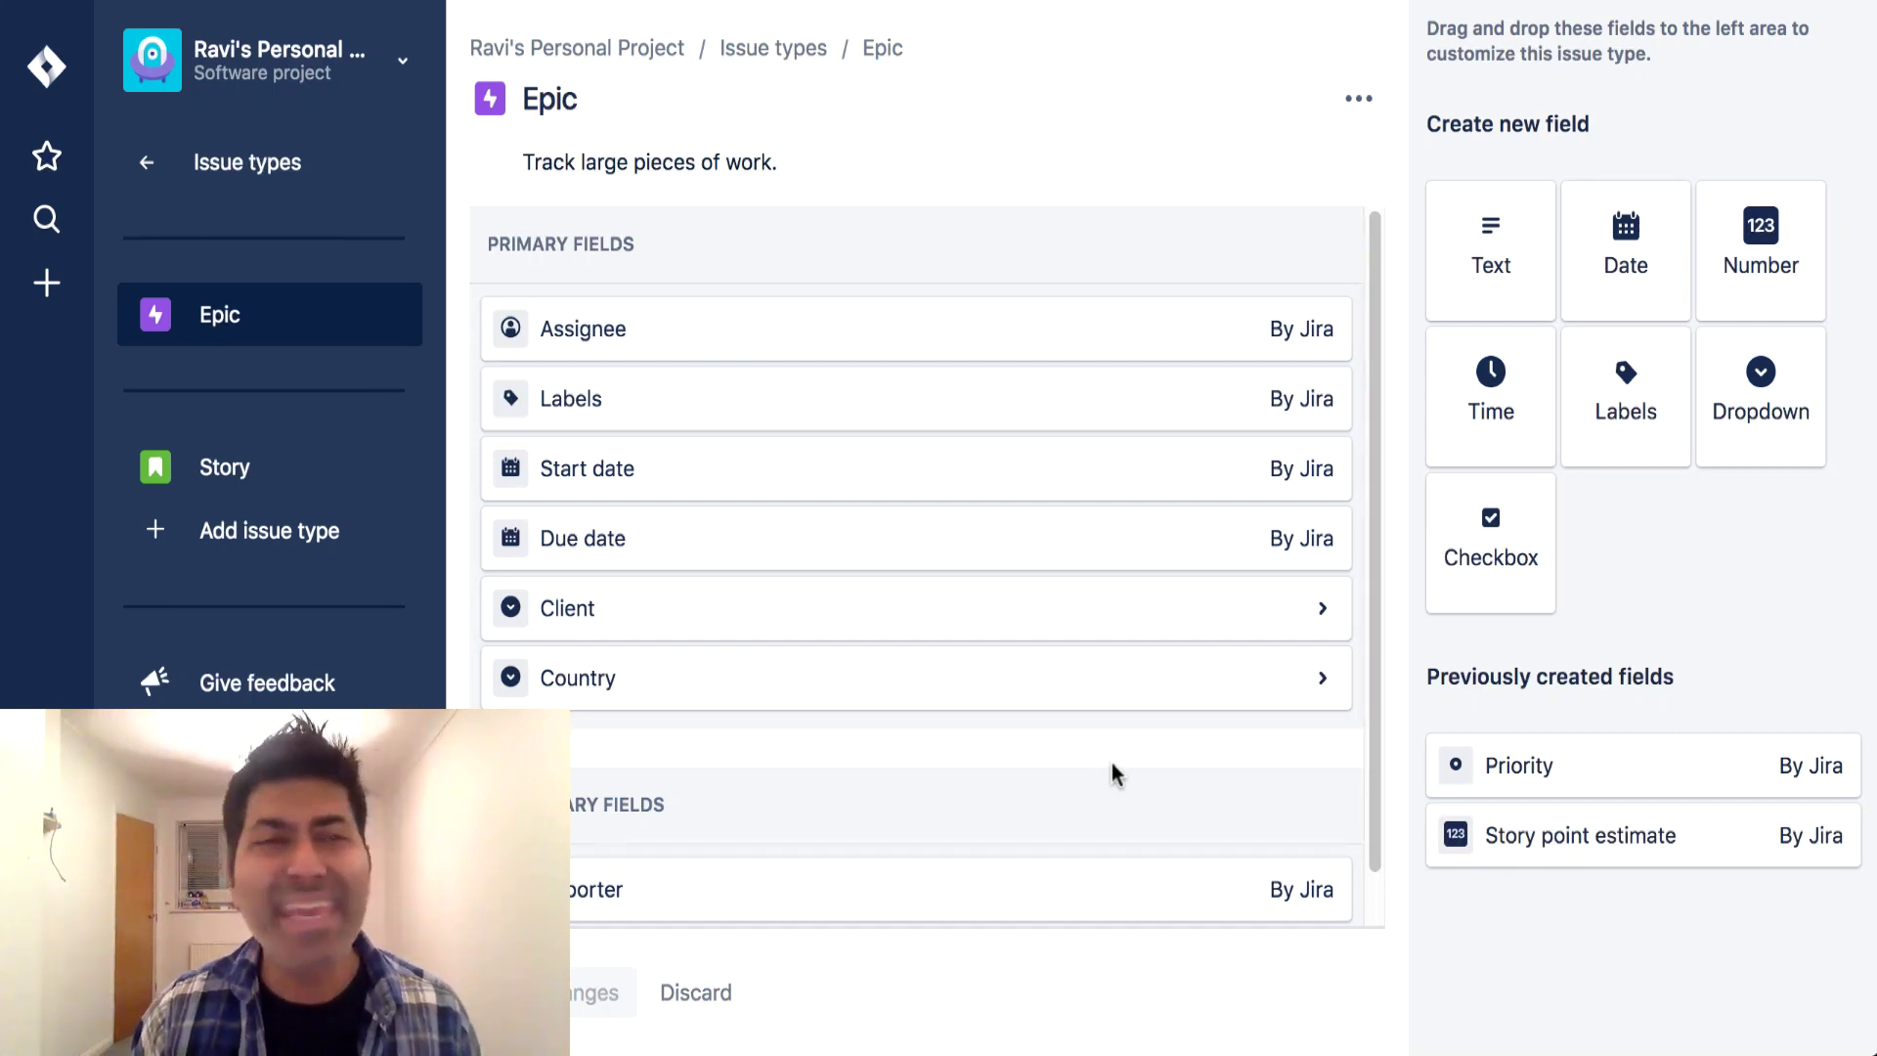
Step: Return to the project settings, review which project features are enabled, and leave the settings
{"action": "left_click", "coordinate": [146, 168]}
{"action": "left_click", "coordinate": [147, 168]}
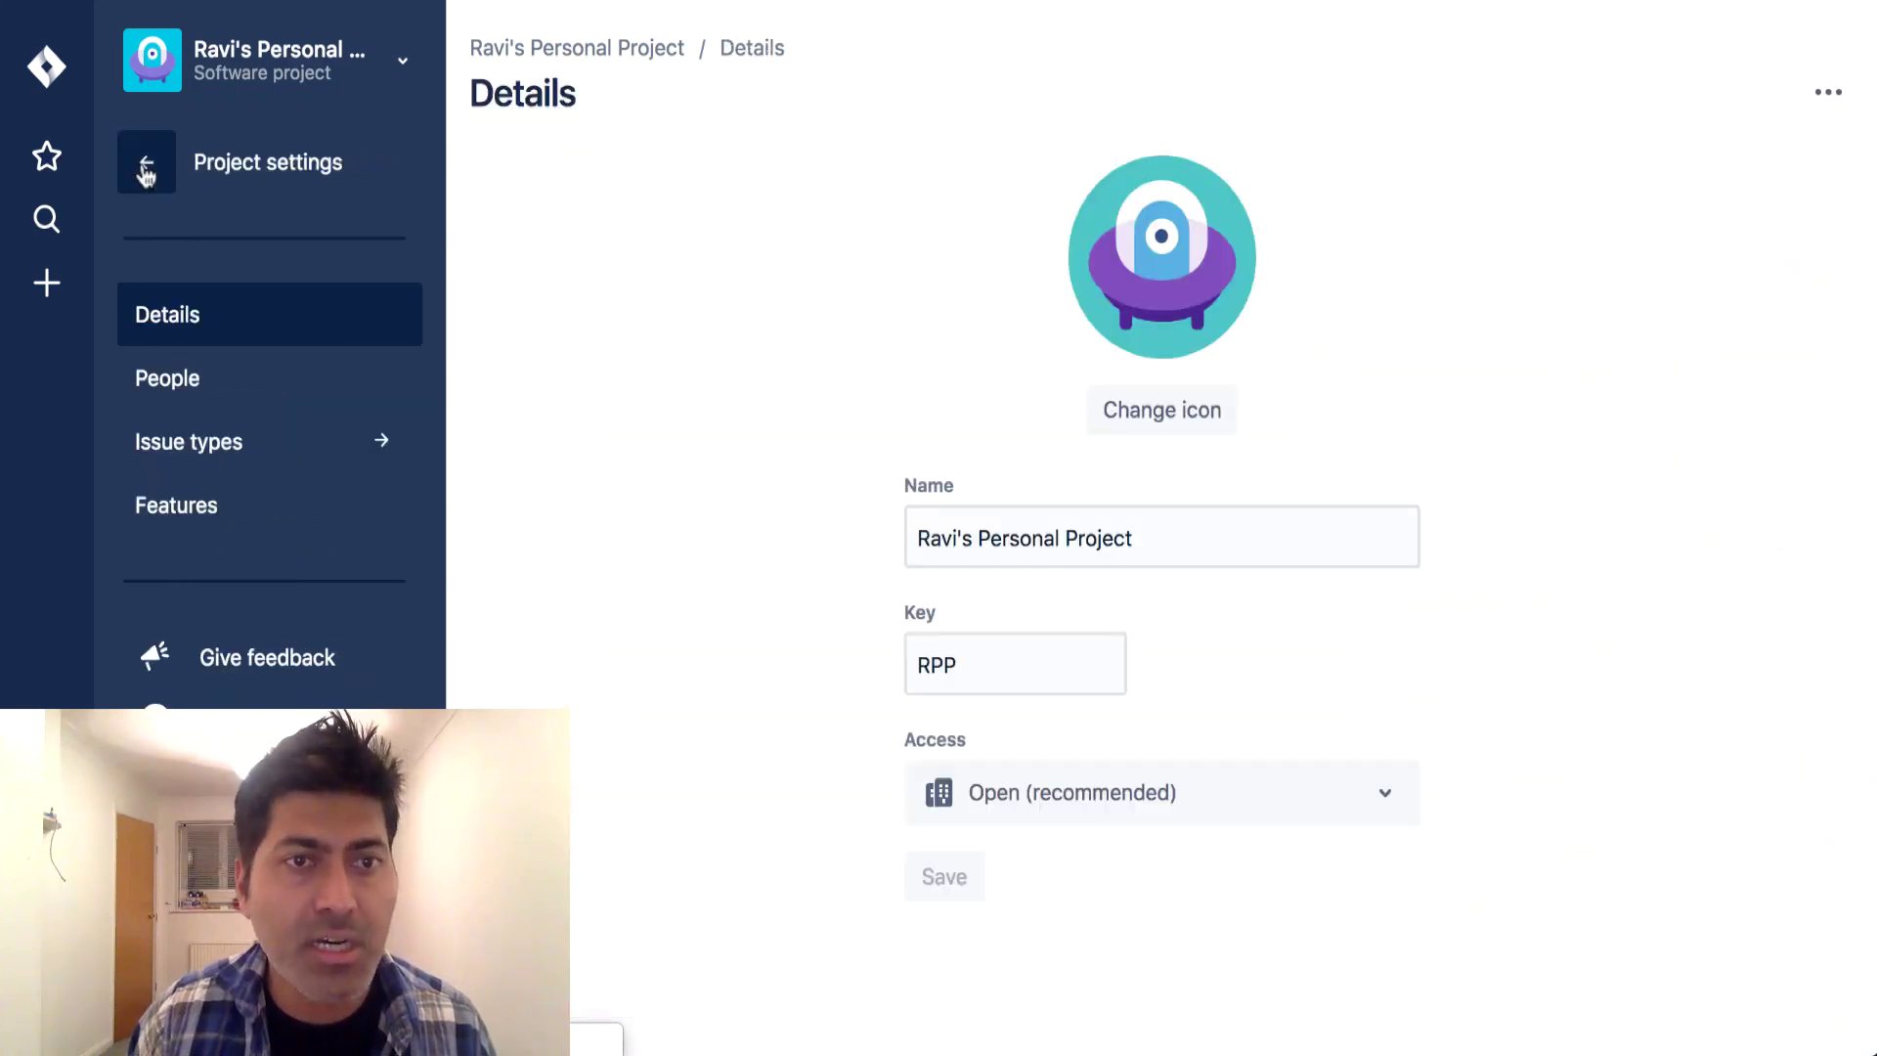
{"action": "left_click", "coordinate": [254, 515]}
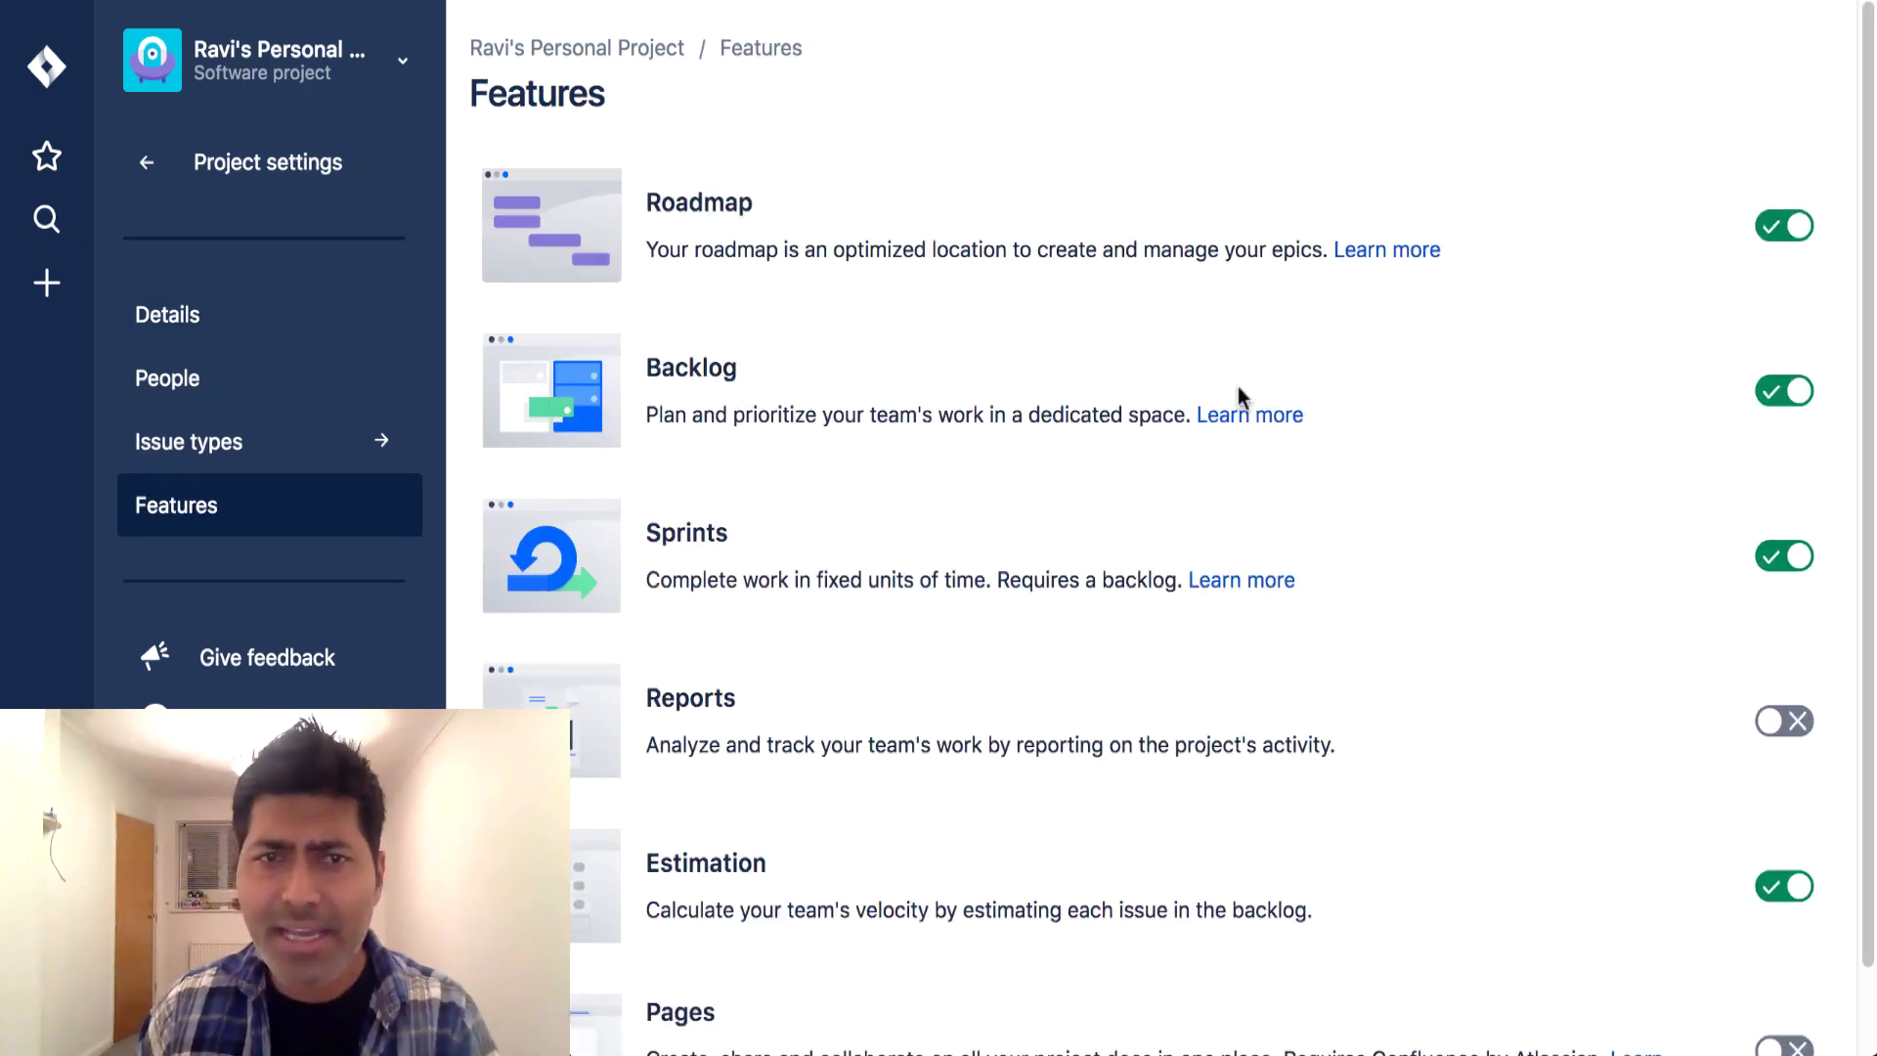
{"action": "scroll", "coordinate": [1240, 396], "scroll_direction": "down", "scroll_amount": 1}
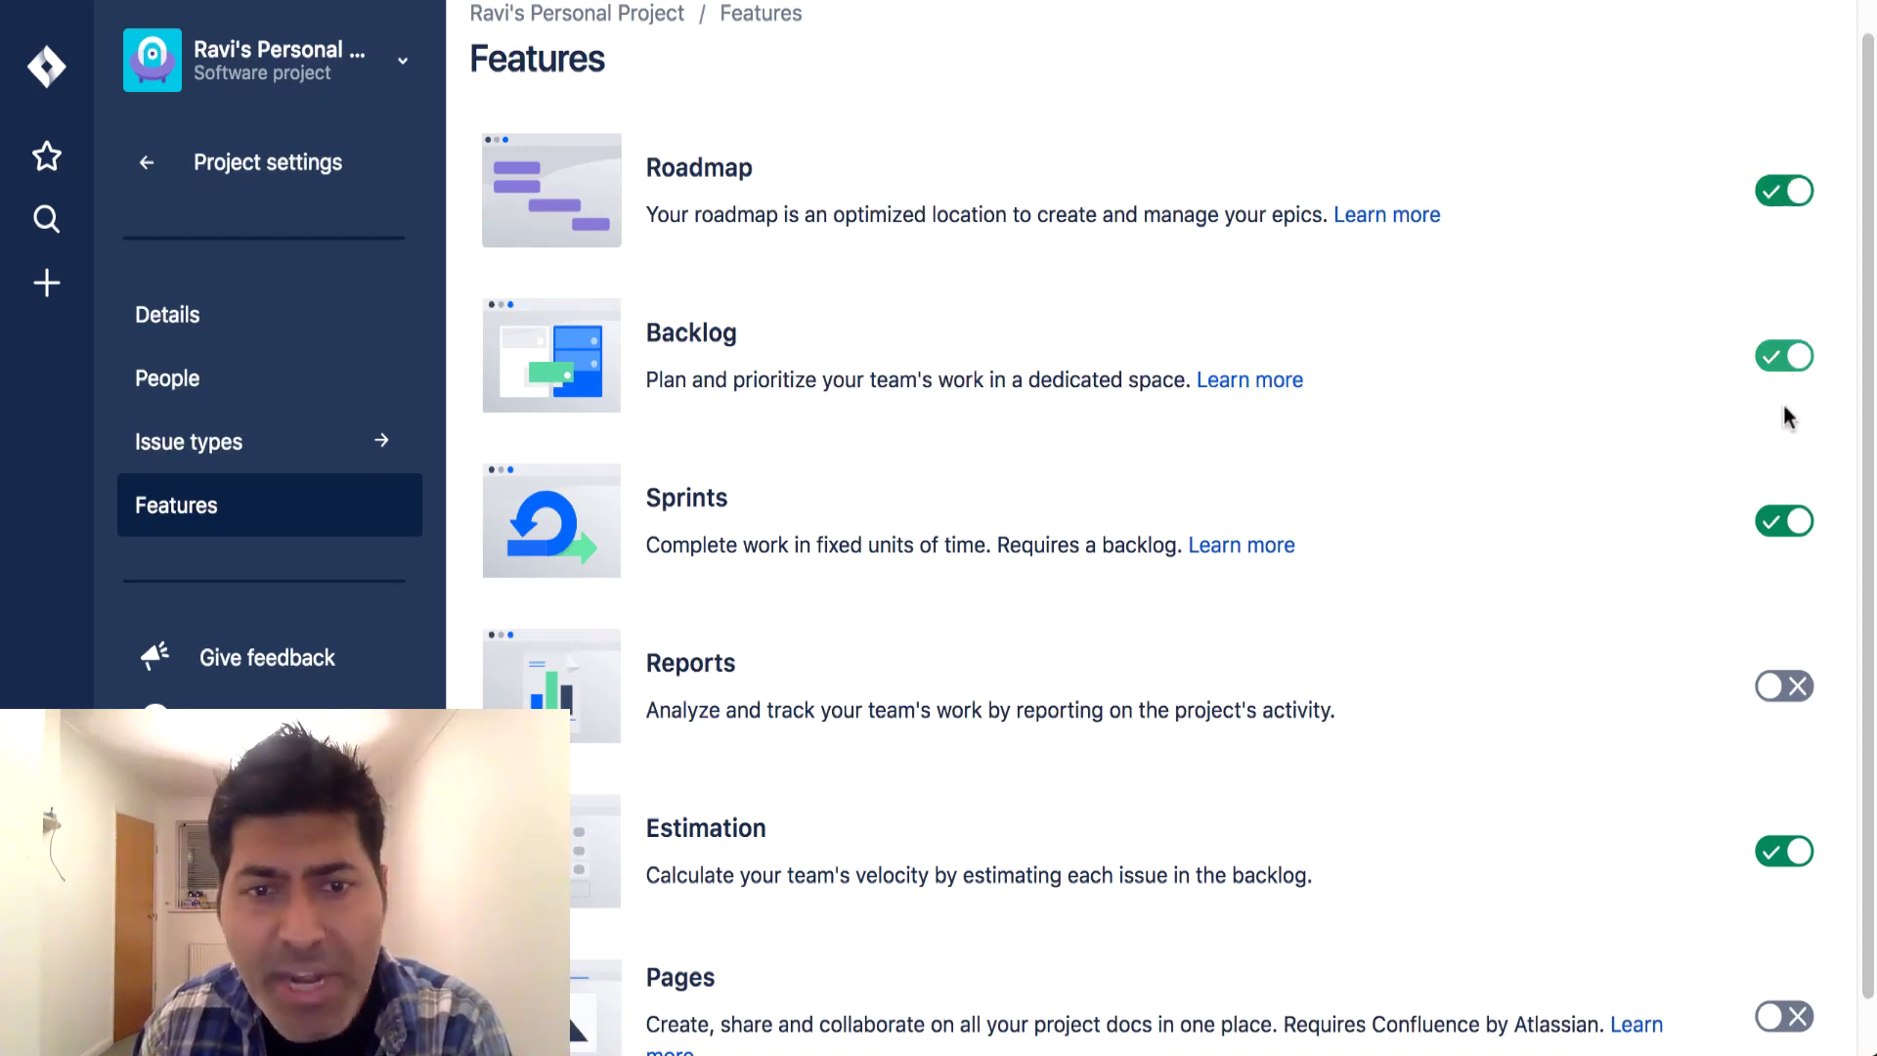
{"action": "scroll", "coordinate": [1789, 587], "scroll_direction": "down", "scroll_amount": 1}
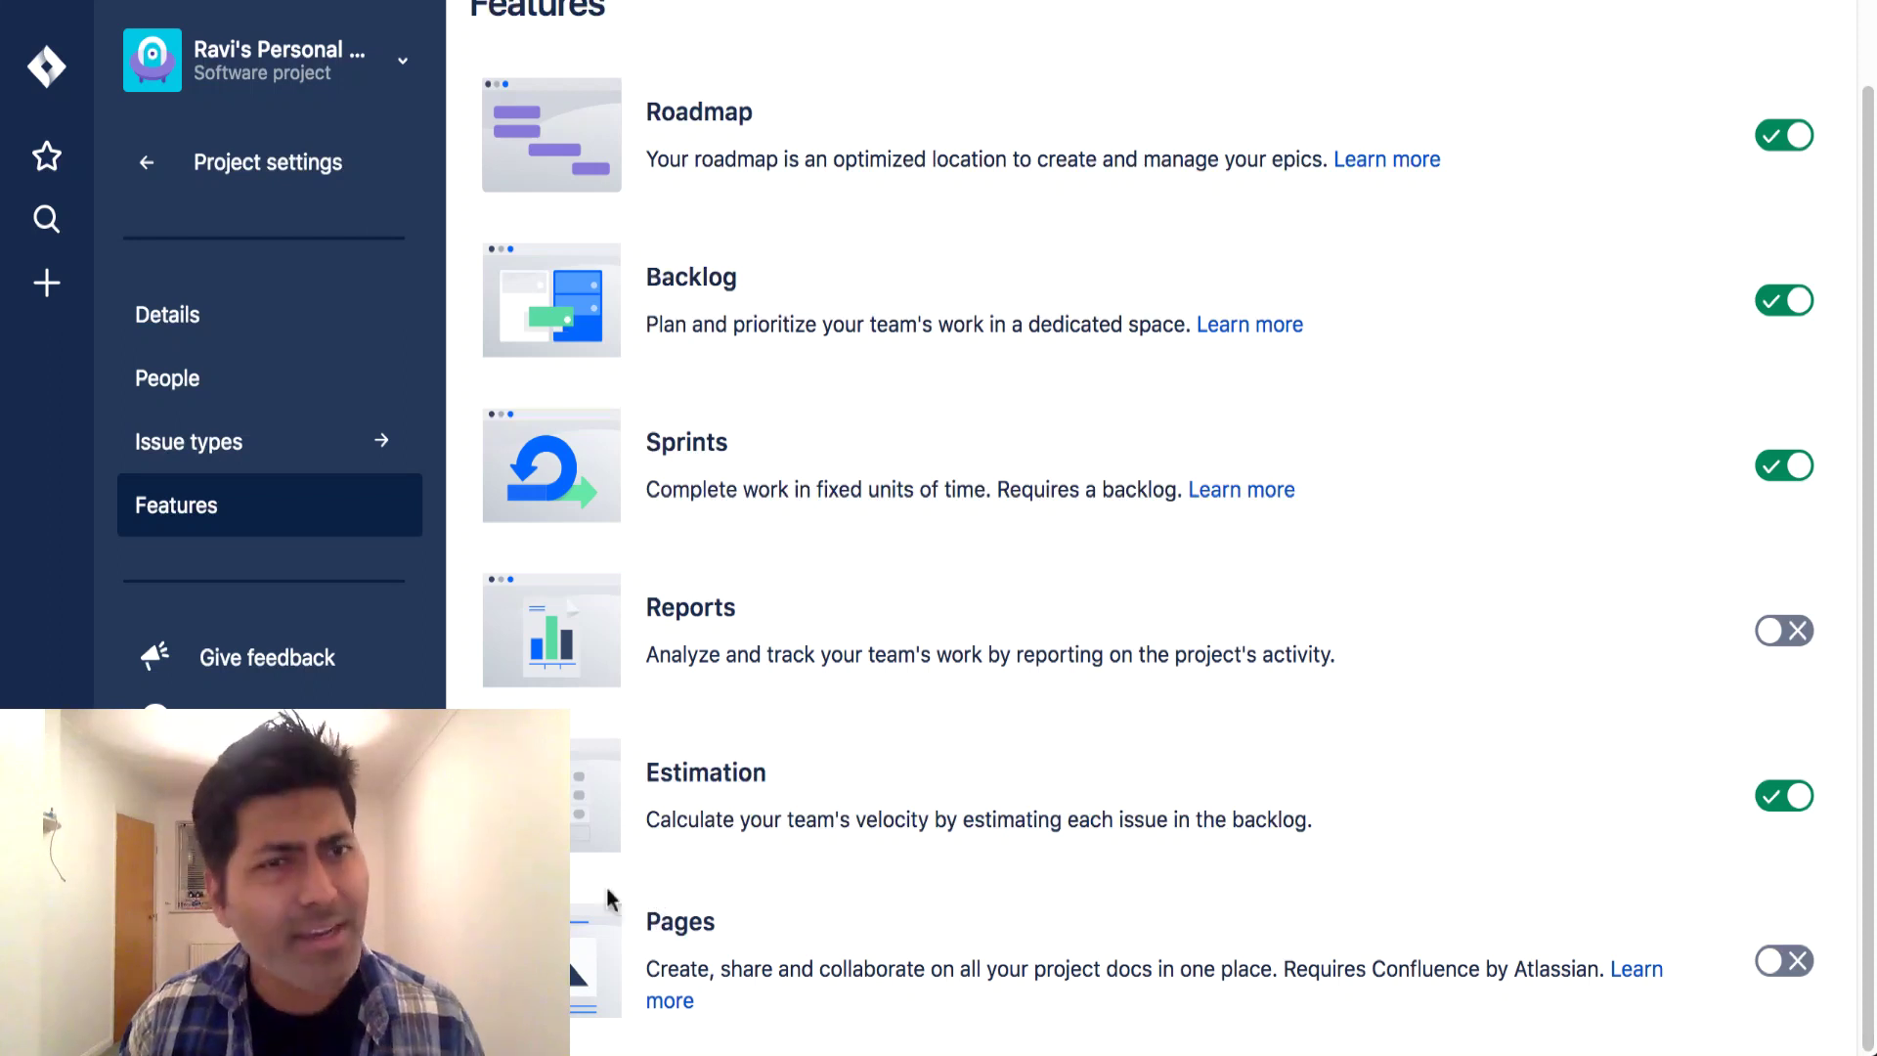
{"action": "left_click", "coordinate": [148, 161]}
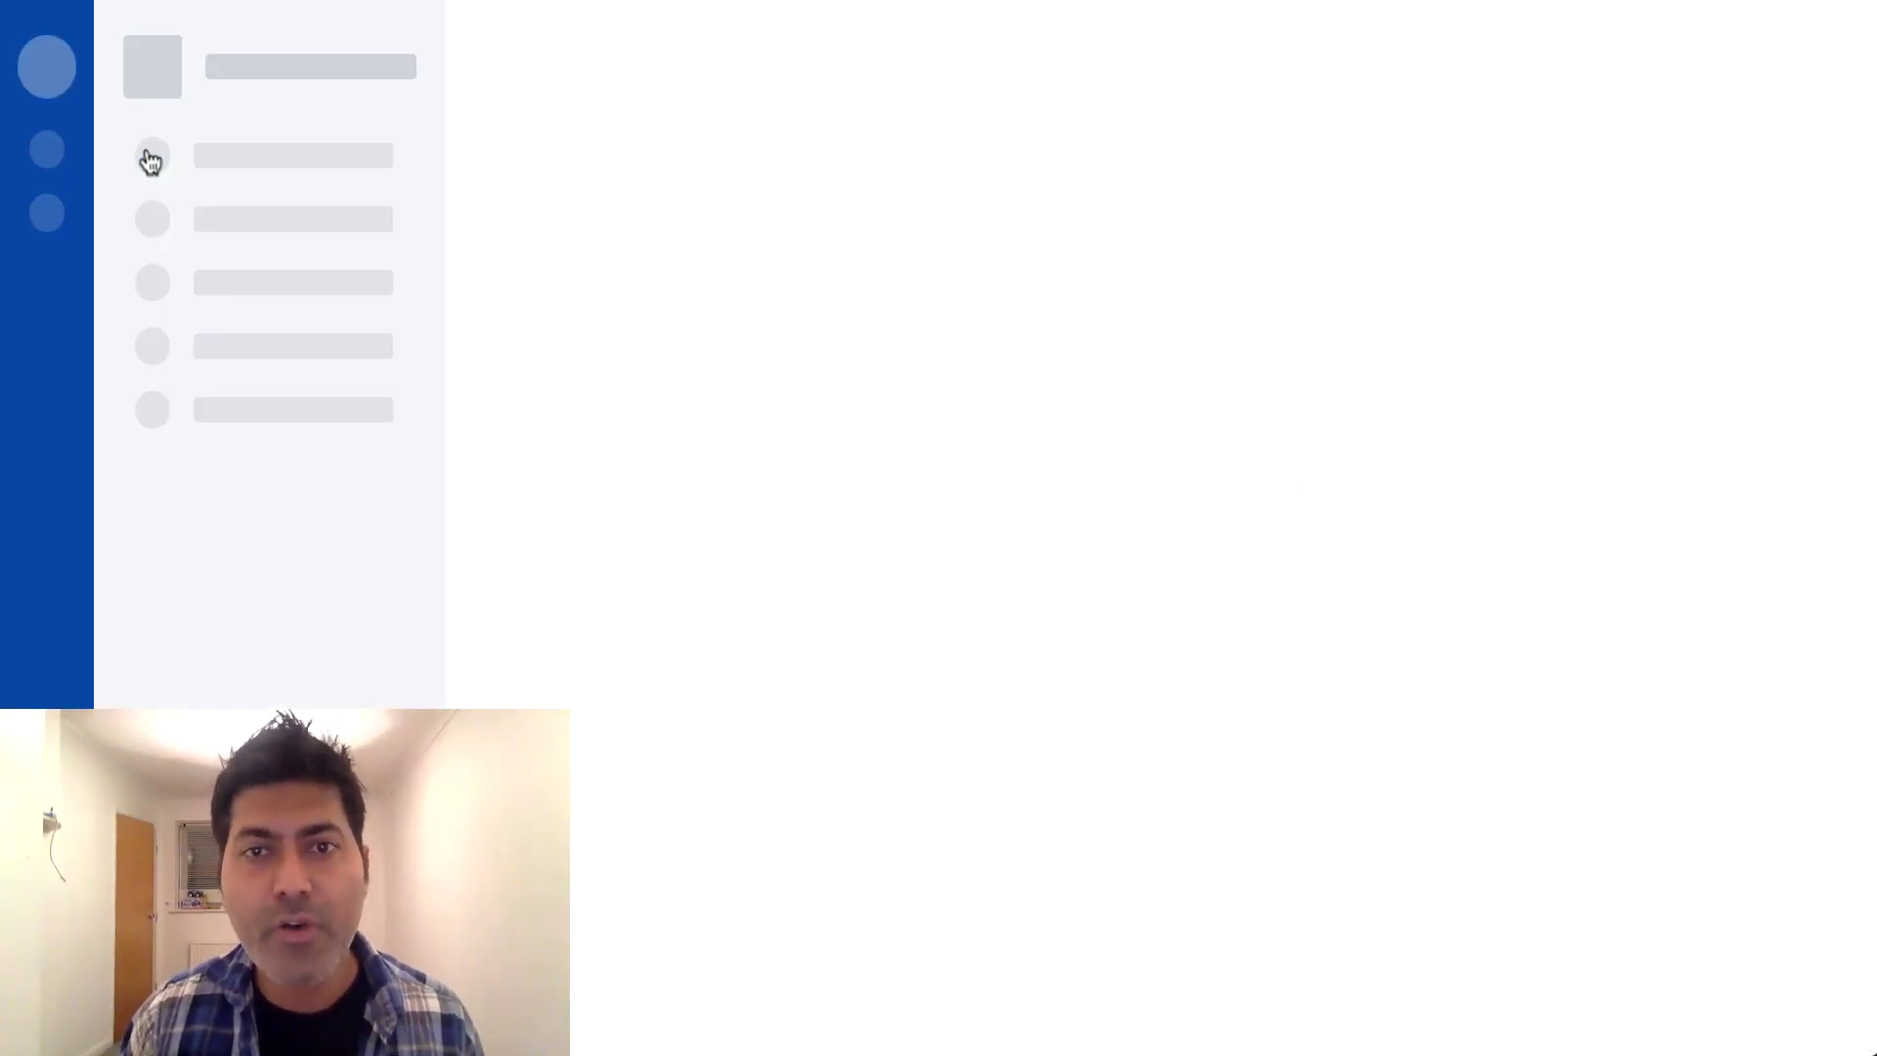